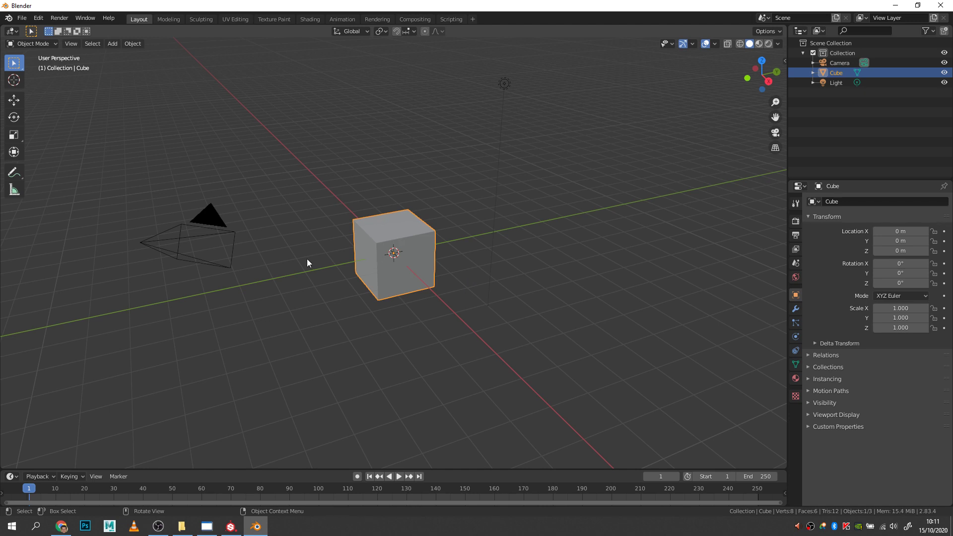
key("shift+a")
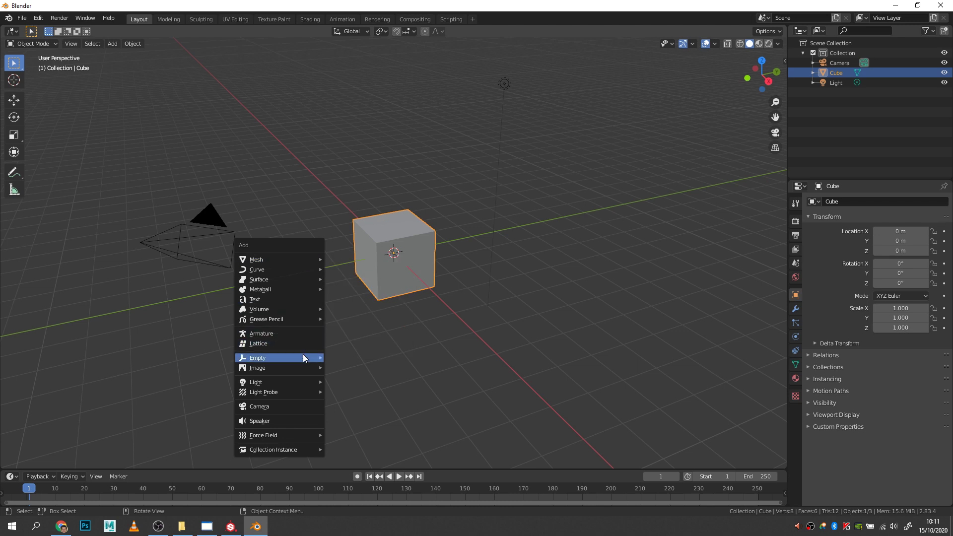
mouse_move(299, 368)
left_click(371, 369)
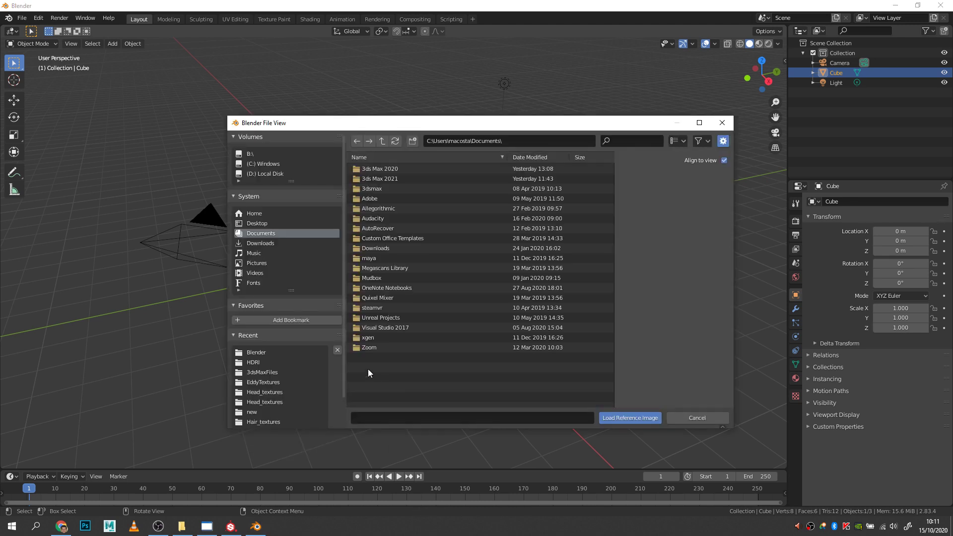
left_click(262, 224)
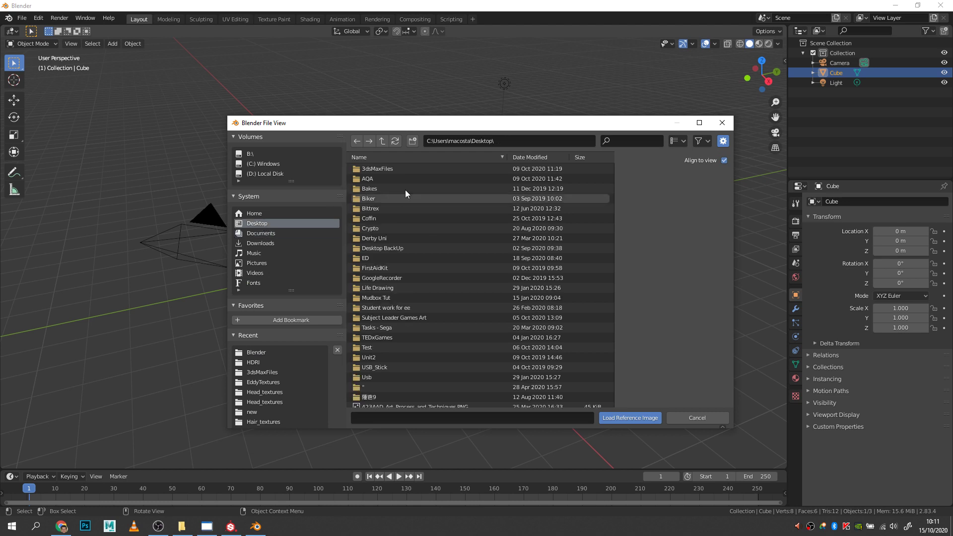
double_click(386, 169)
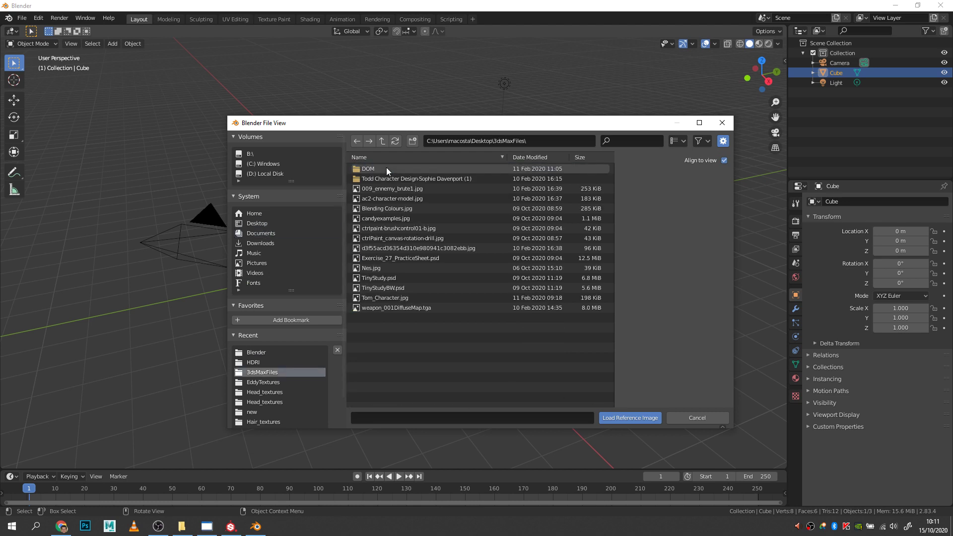
left_click(383, 268)
left_click(639, 417)
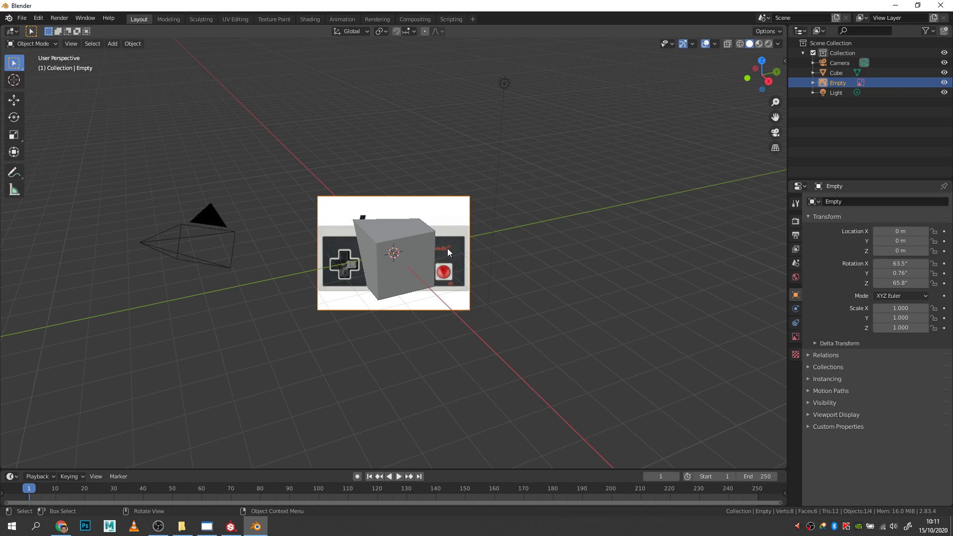
key("ctrl+z")
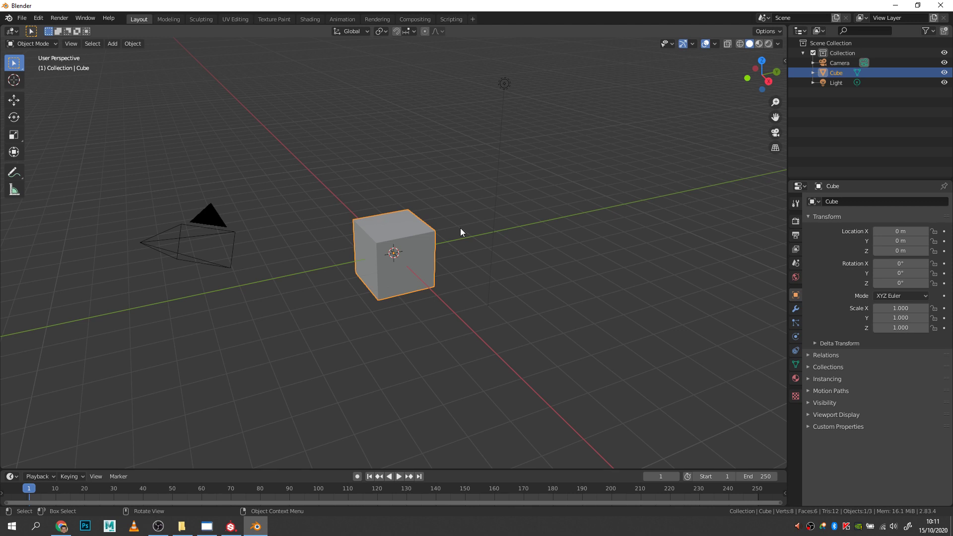
Add Nes.jpg from the 3dsMaxFiles folder as a reference image aligned to the top orthographic view.
key("KP_7")
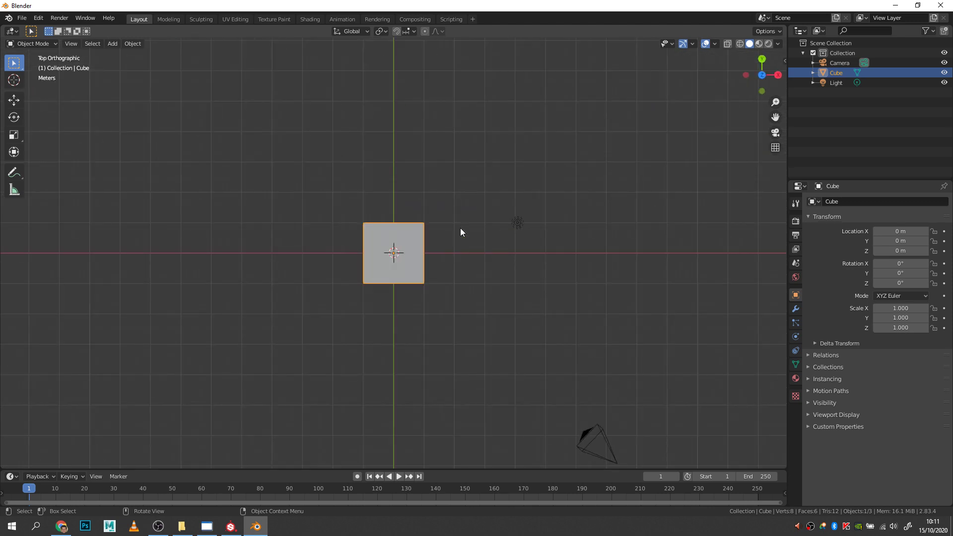
key("shift+a")
mouse_move(456, 233)
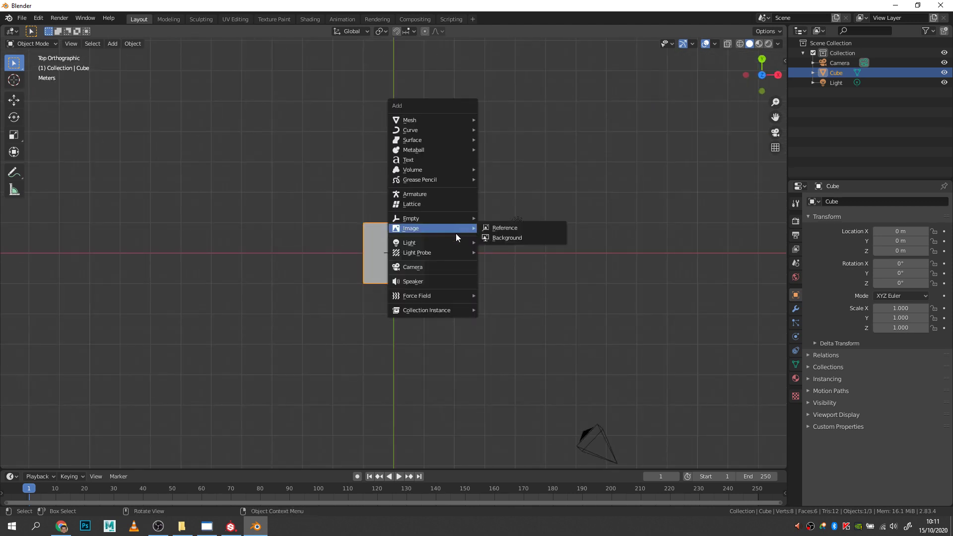
left_click(506, 229)
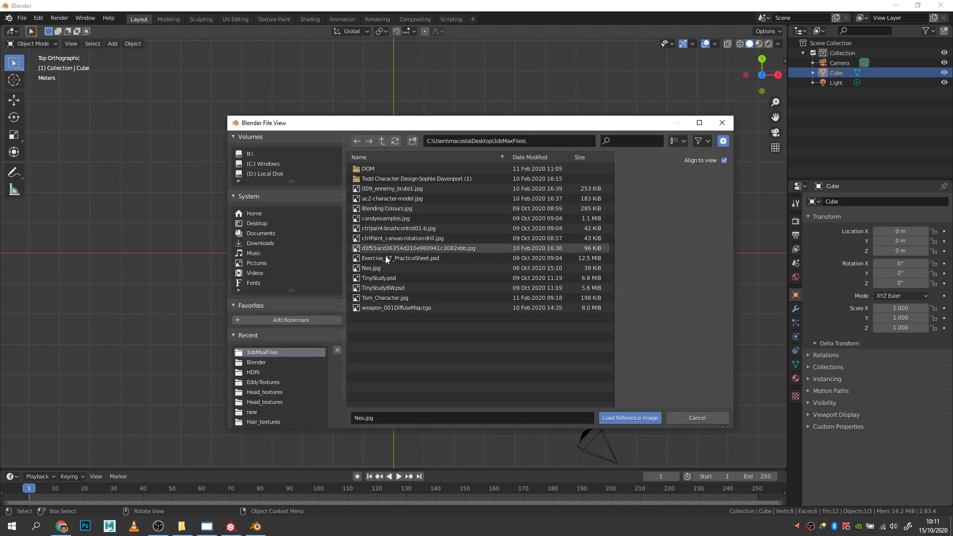
left_click(390, 268)
left_click(645, 417)
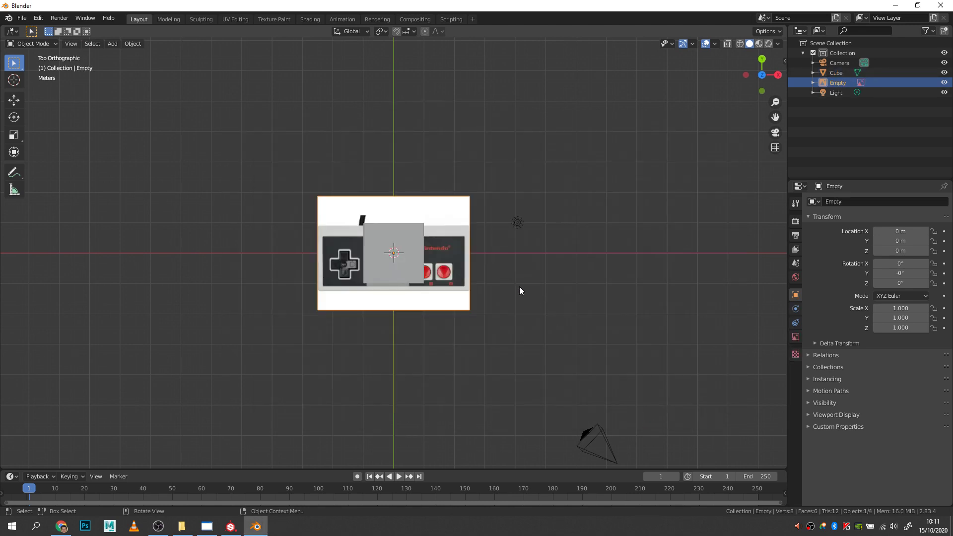
scroll(391, 292, "up", 5)
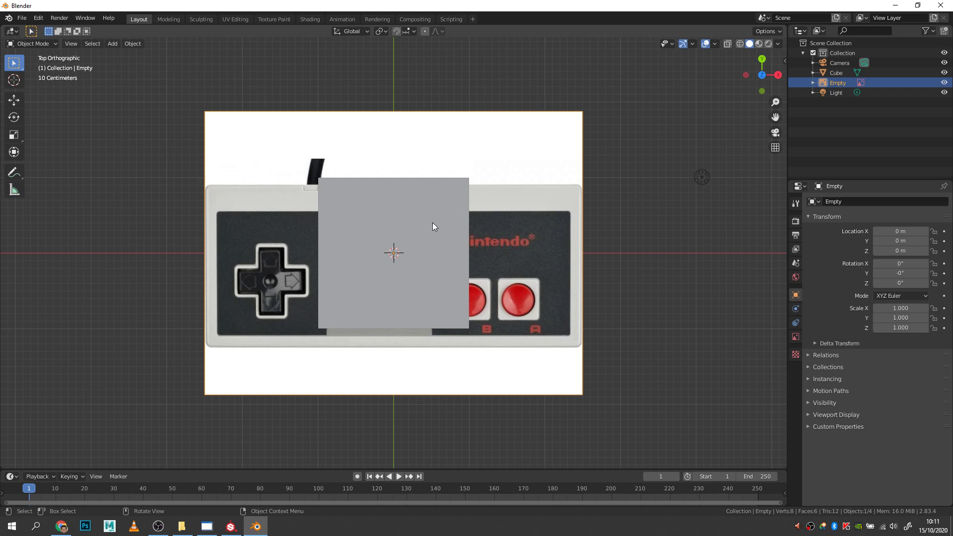
left_click(434, 196)
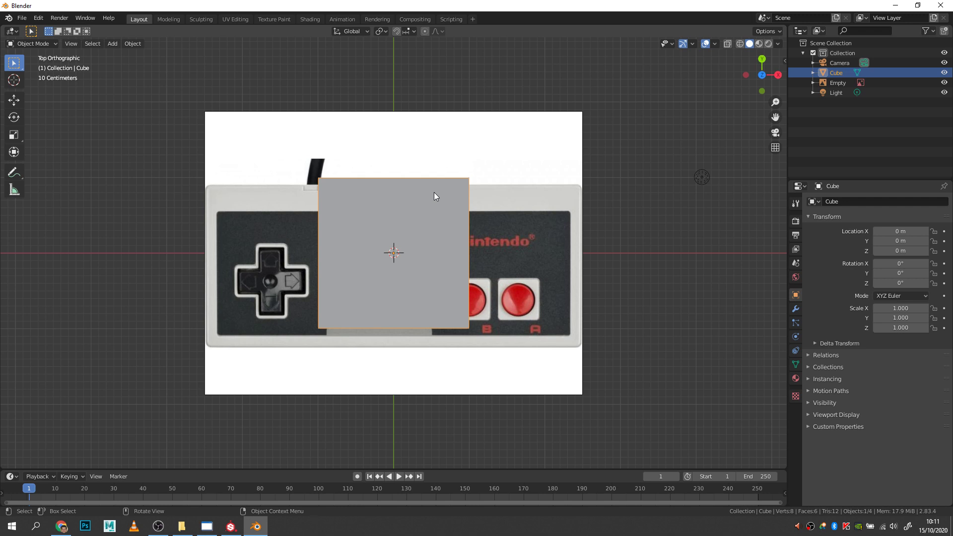
left_click(543, 147)
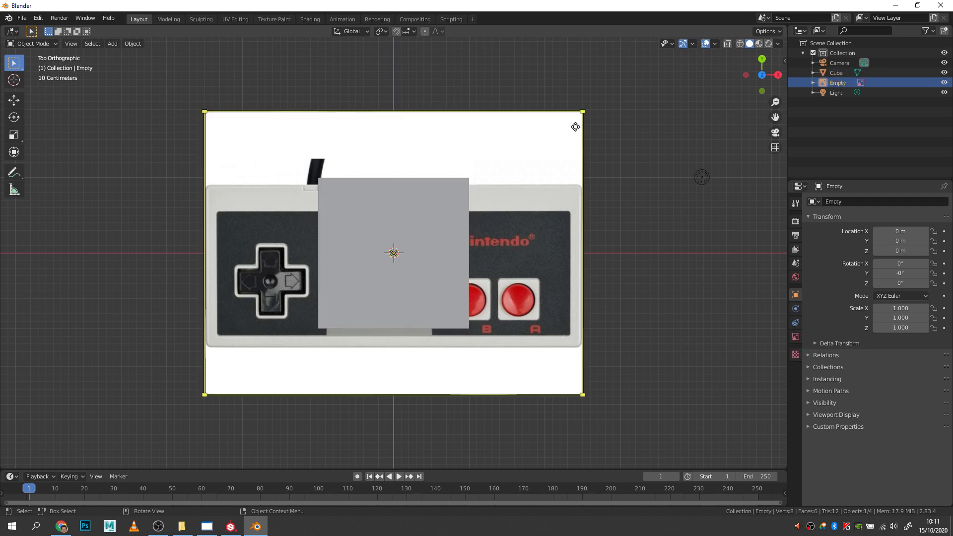
left_click(406, 216)
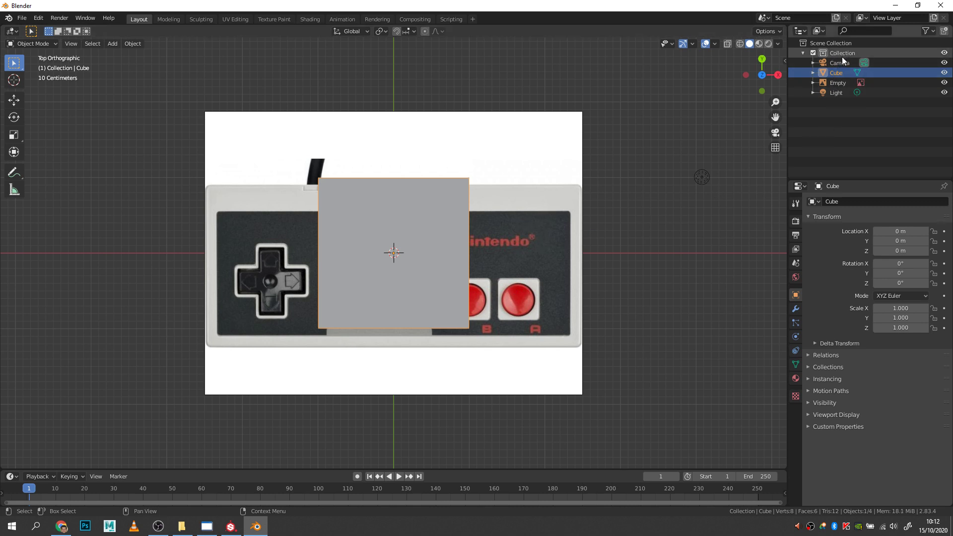
Rename the reference image's empty object as Ref.
double_click(838, 83)
type("Ref")
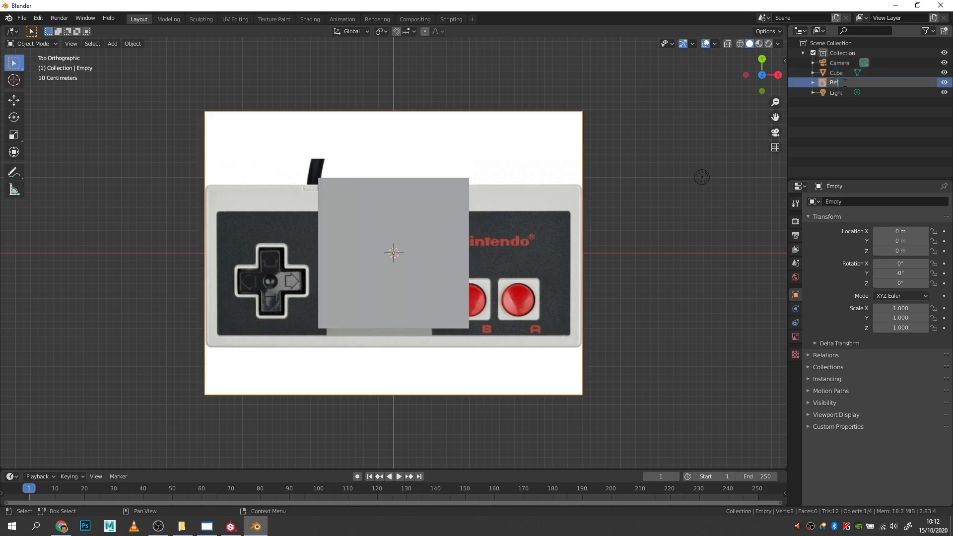
key("Return")
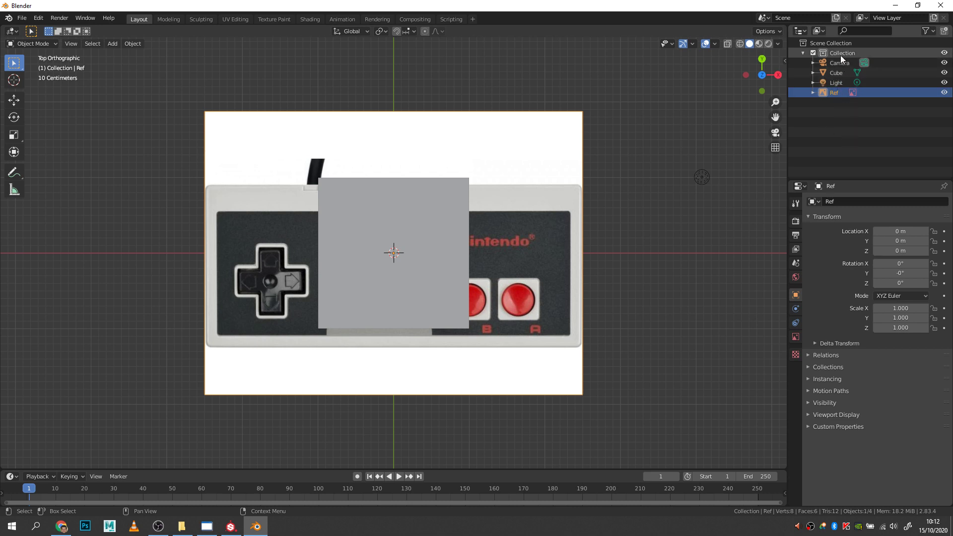
Create a new collection named High_Poly_NES and move the cube into it.
right_click(838, 118)
left_click(834, 115)
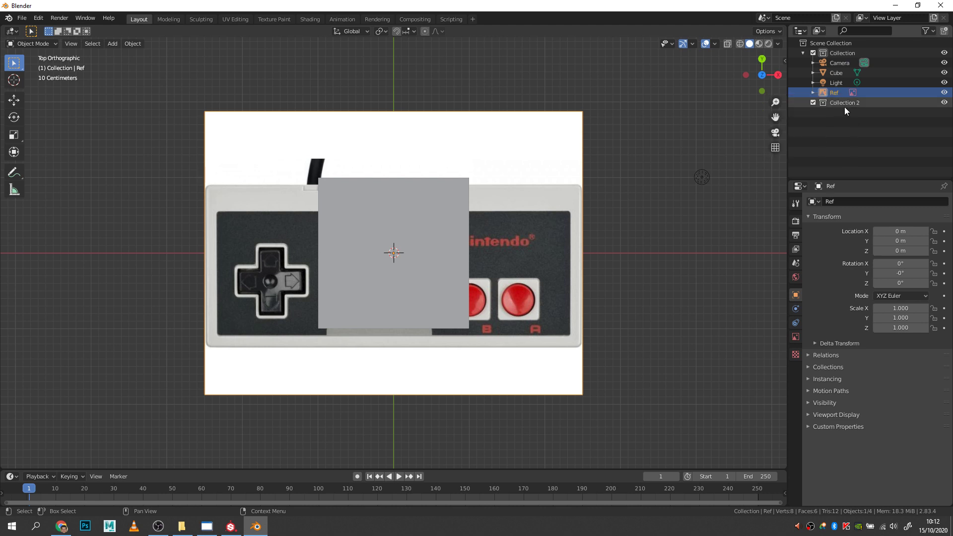
double_click(844, 104)
type("H")
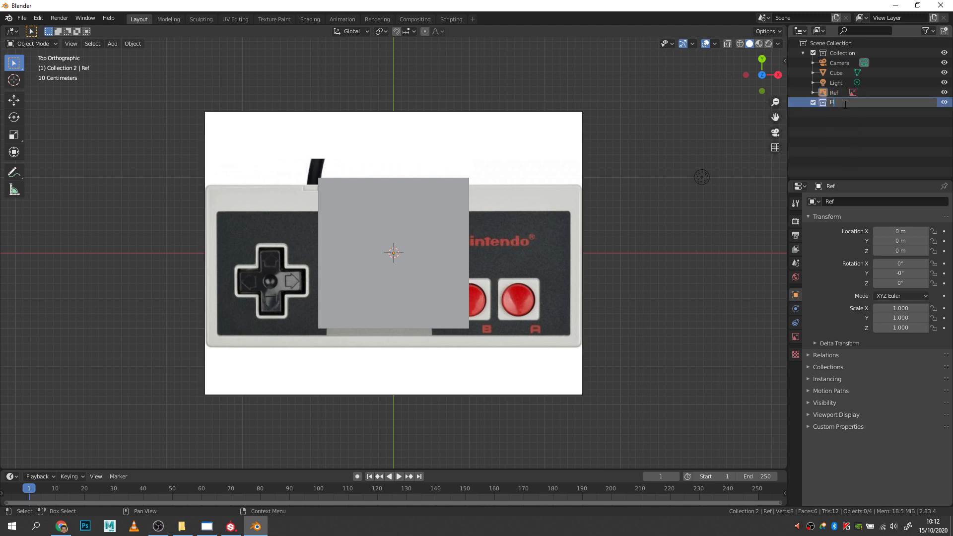
type("igh Poly_NES")
key("Return")
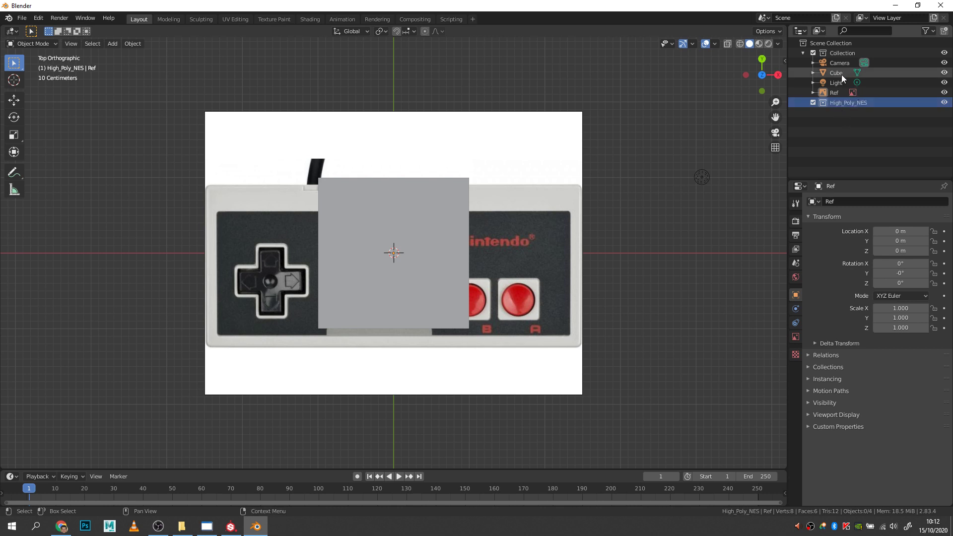
left_click_drag(837, 73, 838, 107)
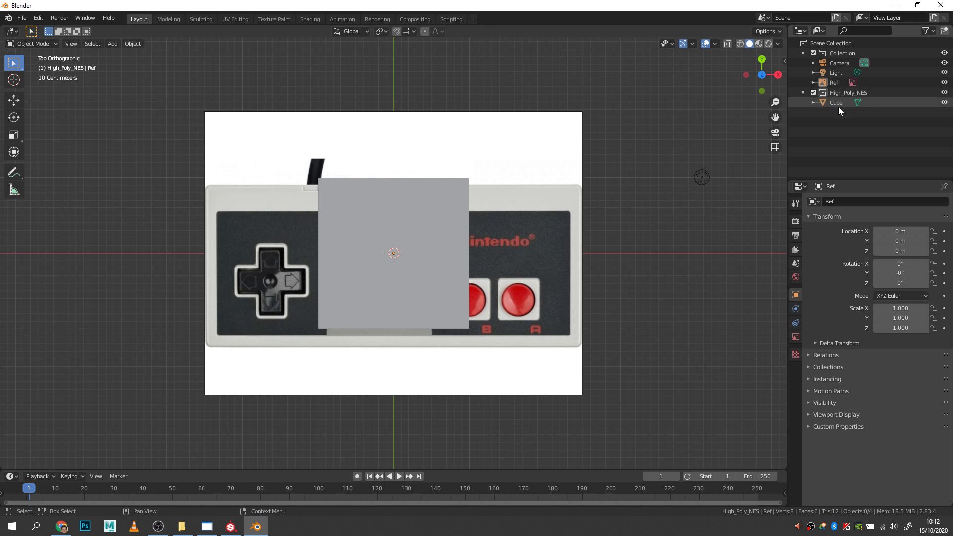
Turn each of the two collections off and back on to check which objects it contains.
left_click(813, 52)
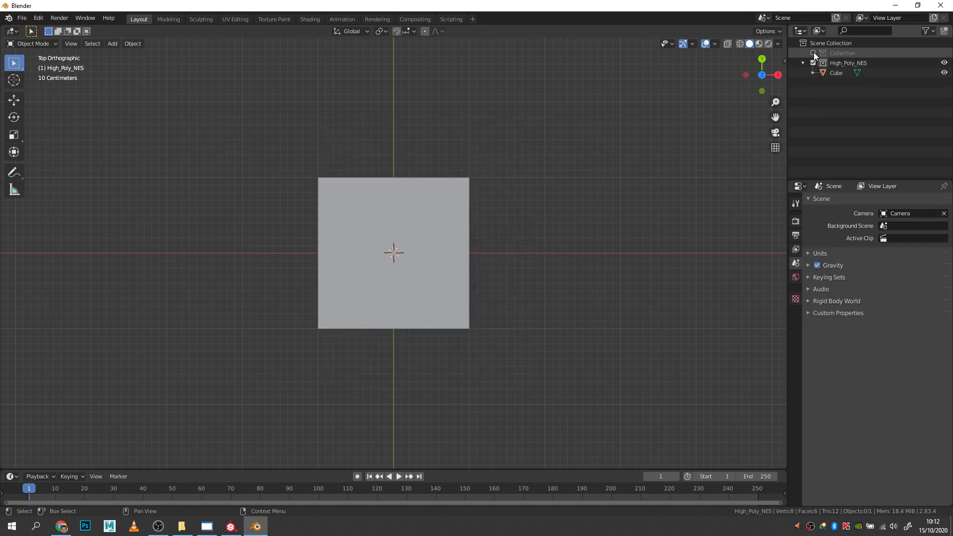
left_click(813, 53)
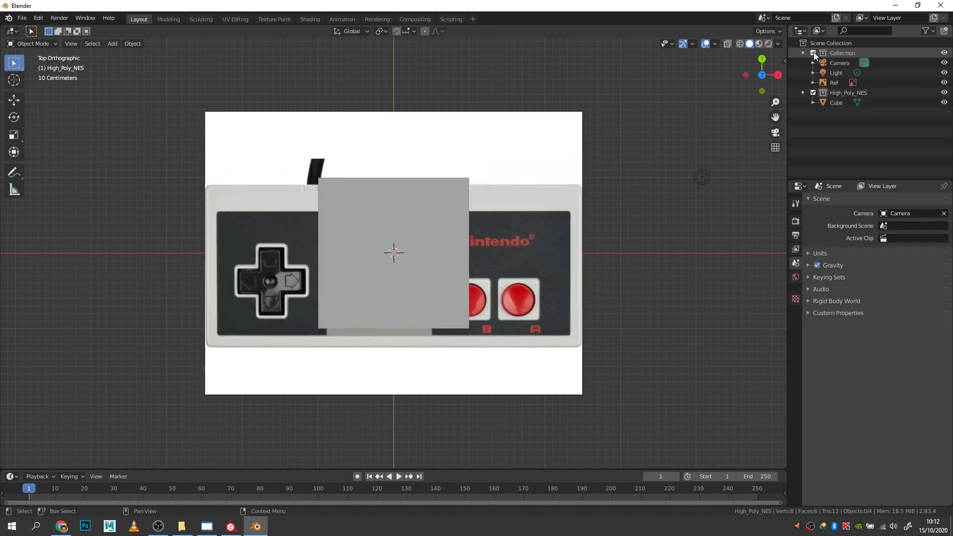
left_click(812, 92)
left_click(813, 92)
Move the cube about -0.18 m along the Y axis to centre it on the controller in the reference image.
left_click(836, 103)
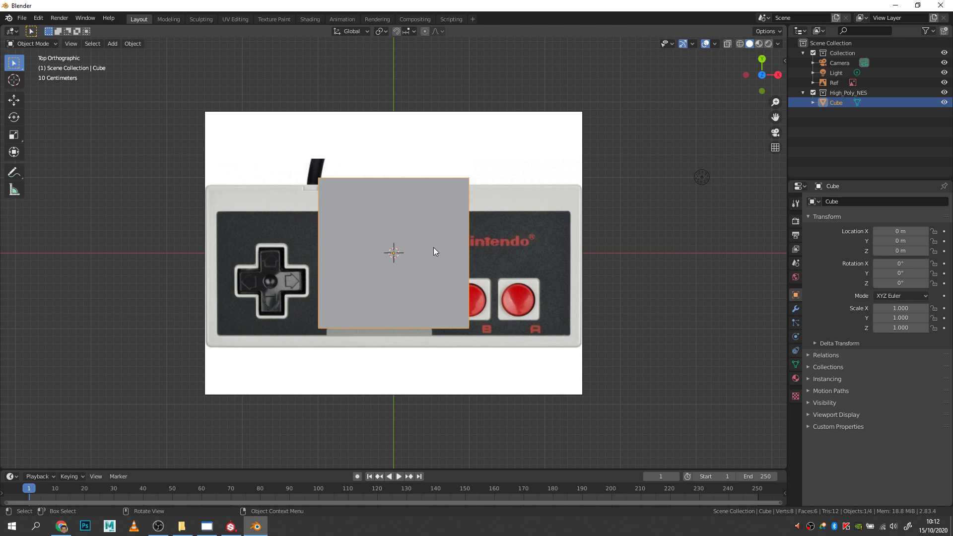
key("g")
key("y")
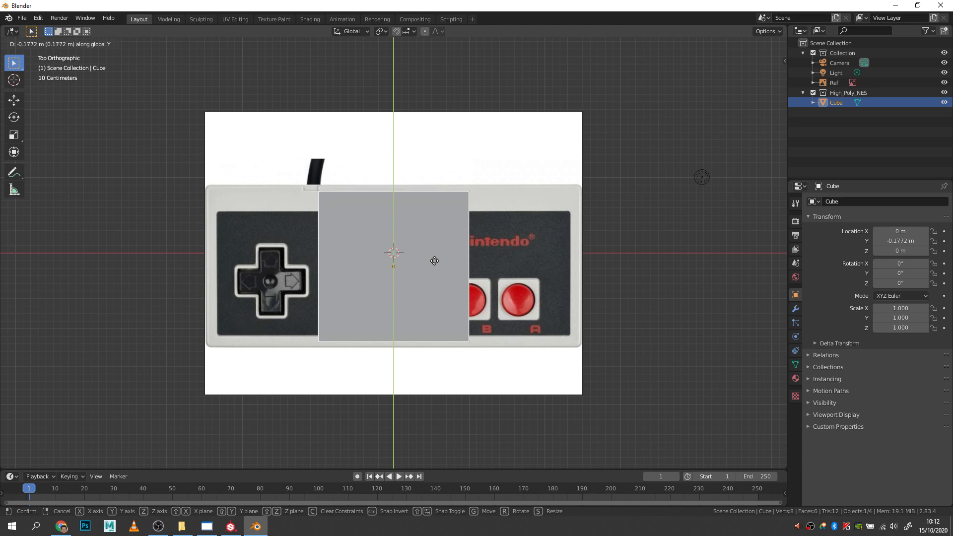
left_click(433, 262)
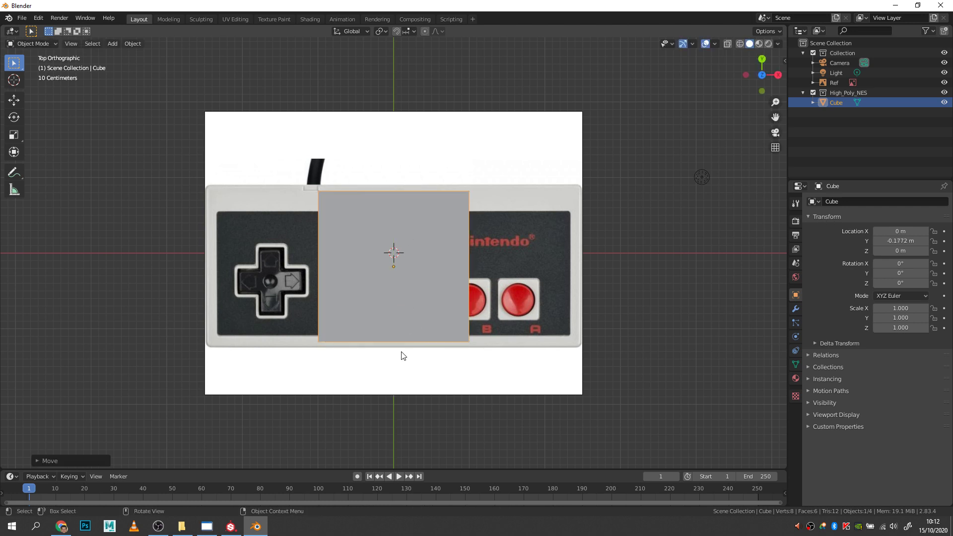
Enable the Screencast Keys display in the viewport and hide its settings again.
left_click(784, 61)
left_click(780, 133)
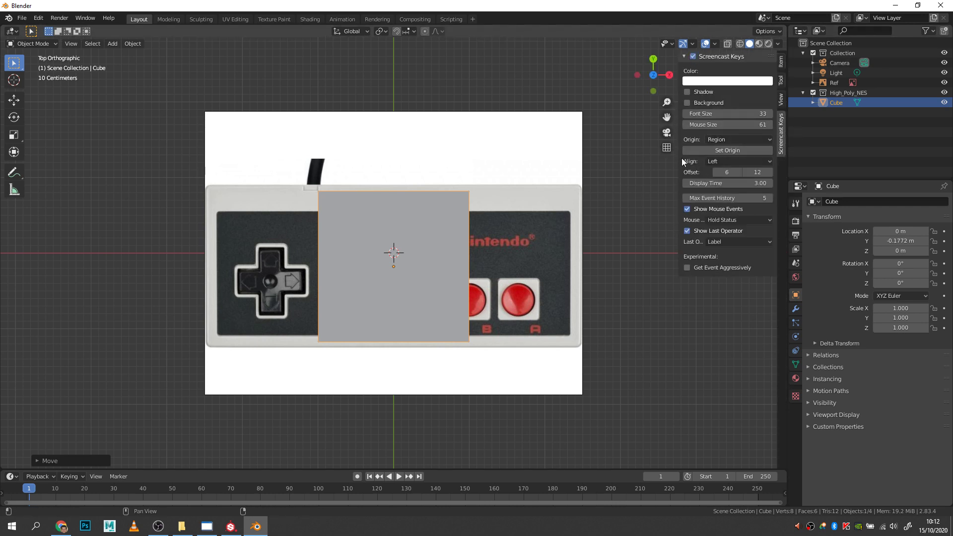
key("n")
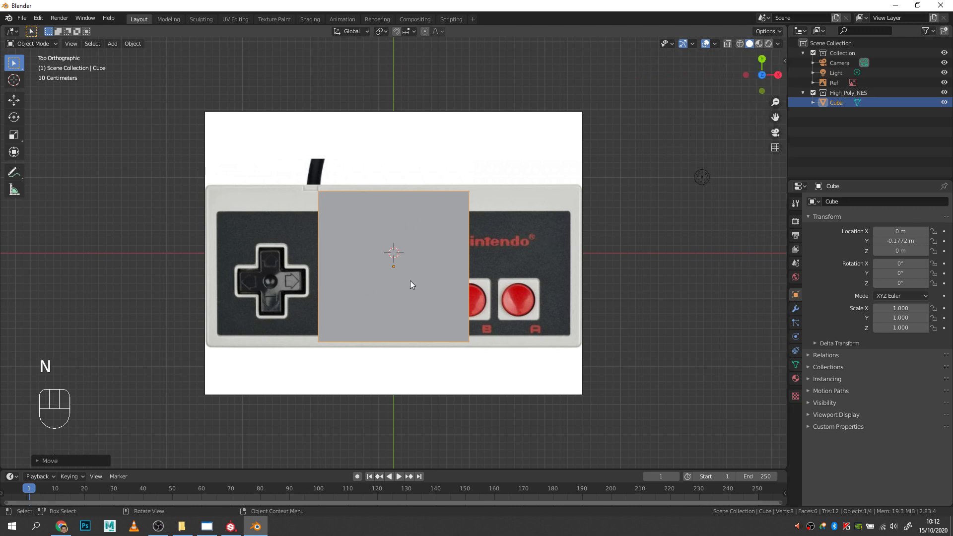
Scale the cube to about 1.074 along Y and 2.482 along X to match the controller's outline.
key("s")
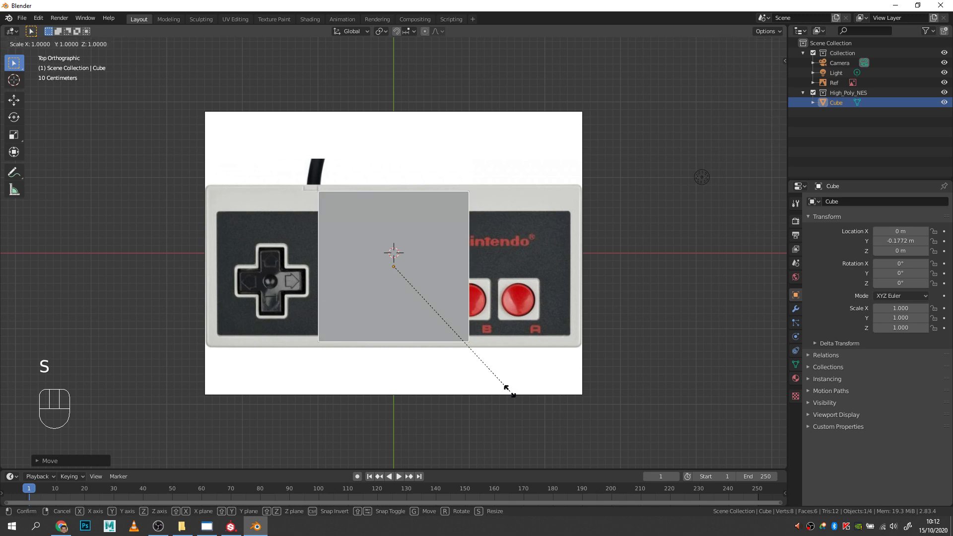
key("y")
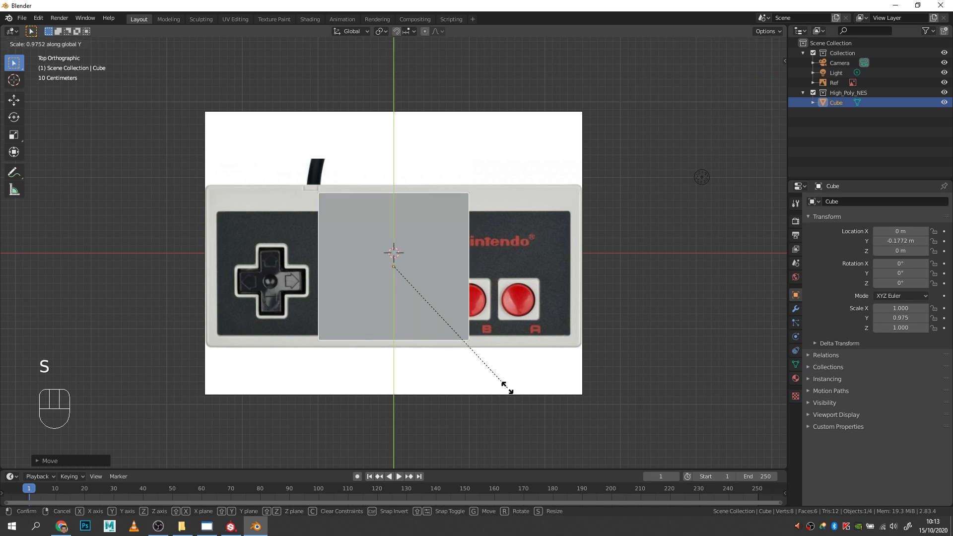
left_click(519, 400)
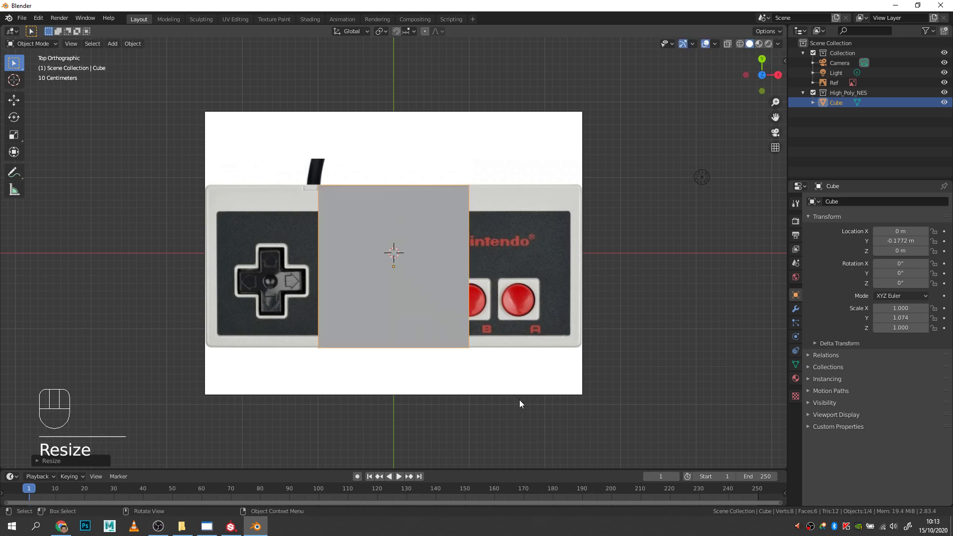
key("s")
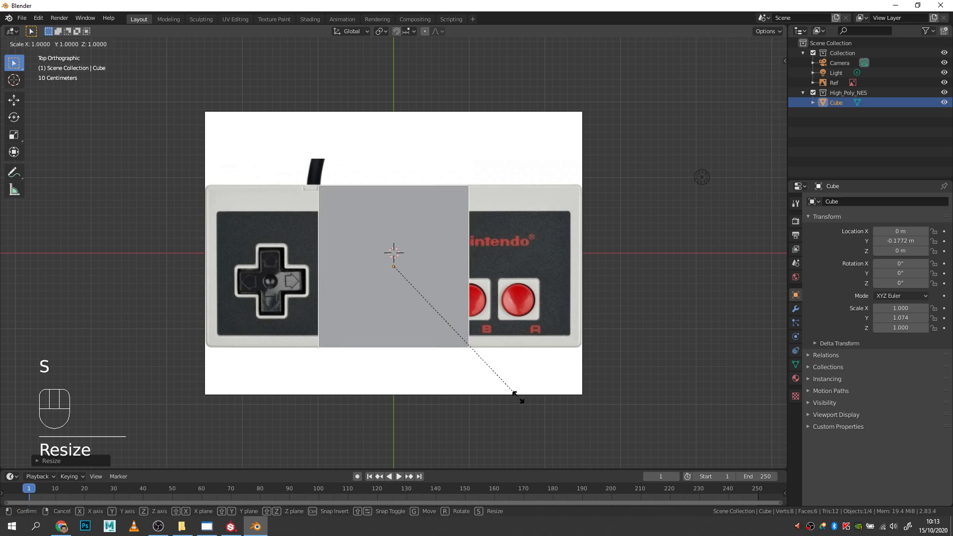
key("x")
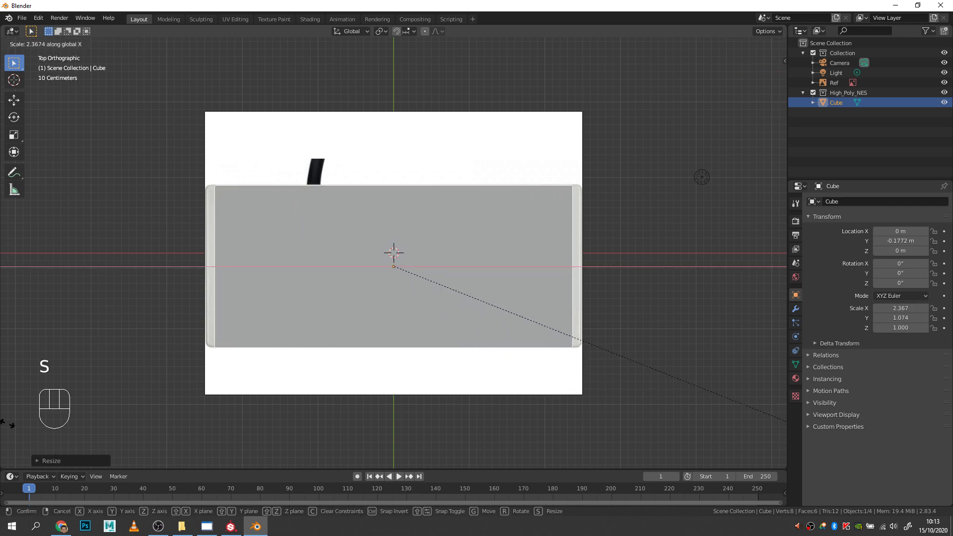
left_click(2, 402)
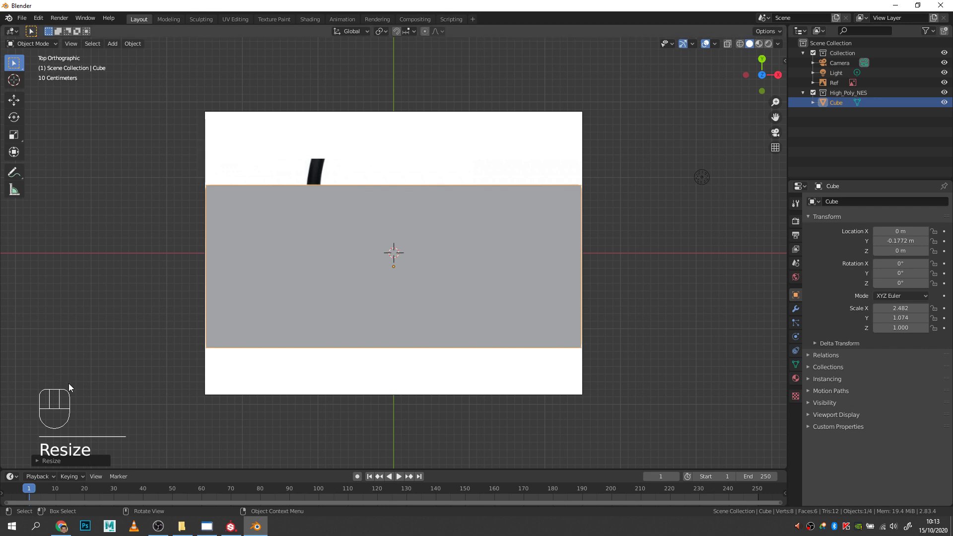
Scale the cube along Z to about 0.276 to flatten it into the controller body's thickness.
middle_click_drag(264, 382, 345, 300)
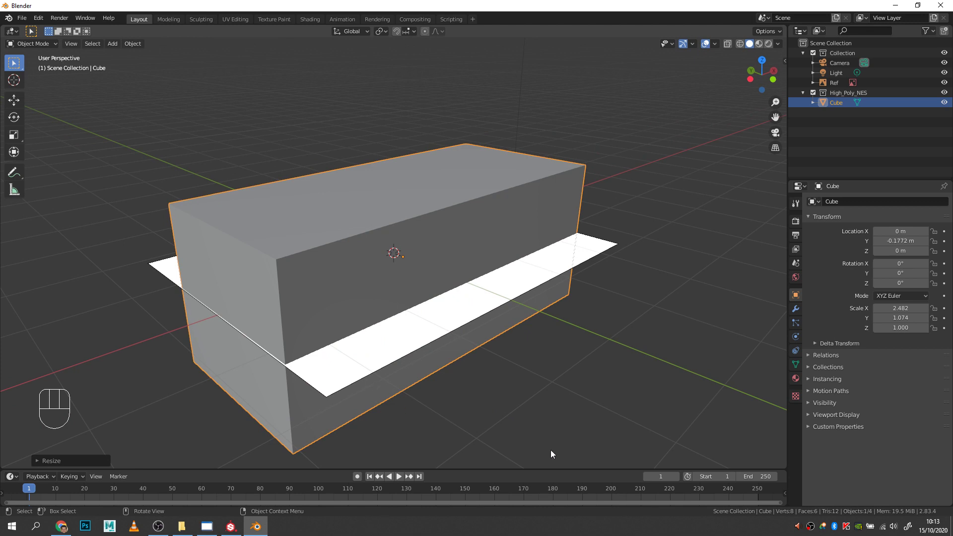
key("s")
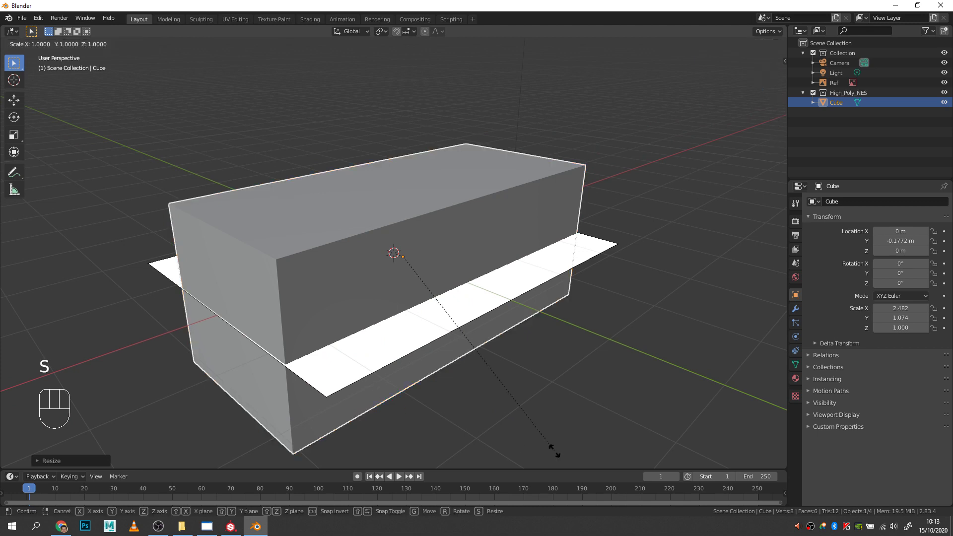
key("z")
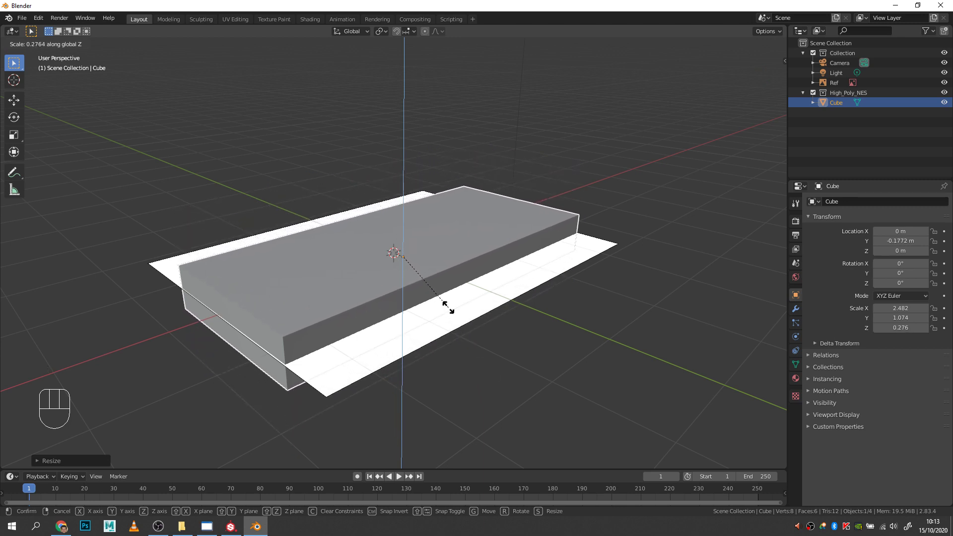
left_click(448, 308)
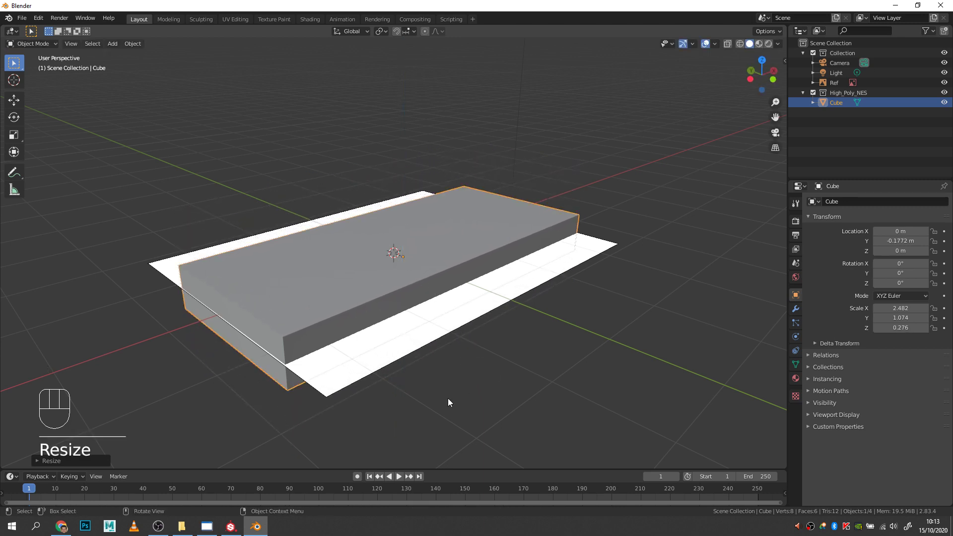
Move the flattened cube up about 0.29 m along Z so its underside rests on the reference image.
key("g")
key("z")
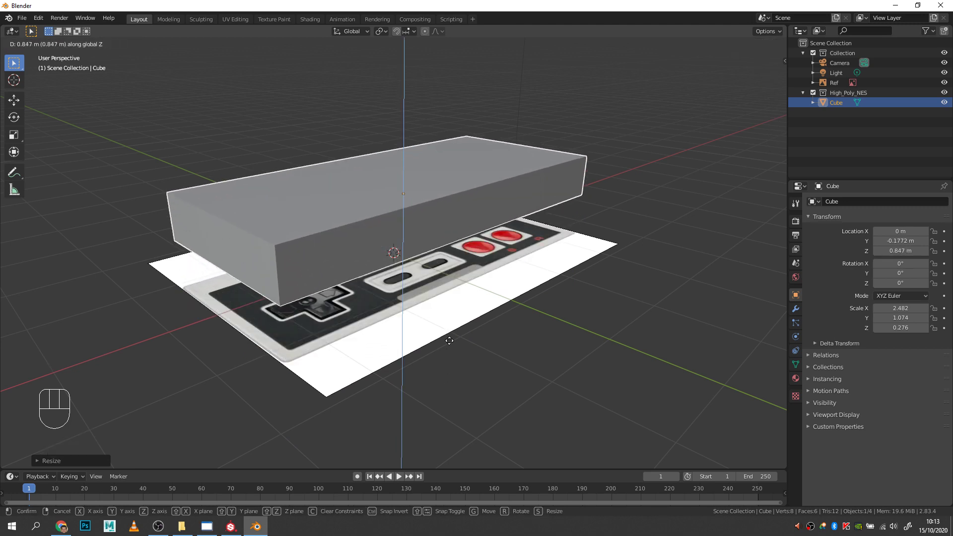
left_click(461, 377)
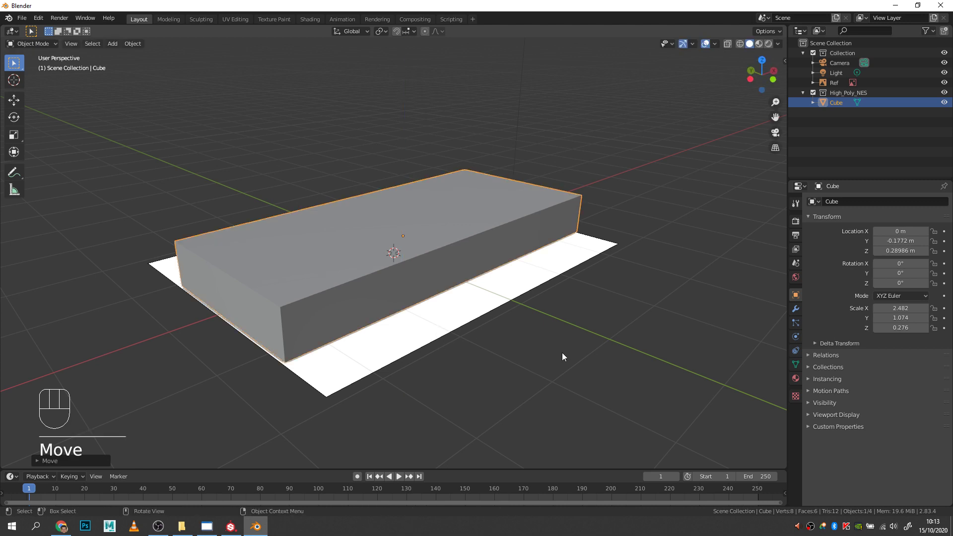
Toggle X-ray on and off to check the block against the reference image beneath it.
mouse_move(561, 352)
middle_mouse_down()
mouse_move(571, 365)
mouse_move(534, 415)
mouse_move(582, 341)
mouse_move(580, 352)
middle_mouse_up()
key("alt+z")
key("alt+z")
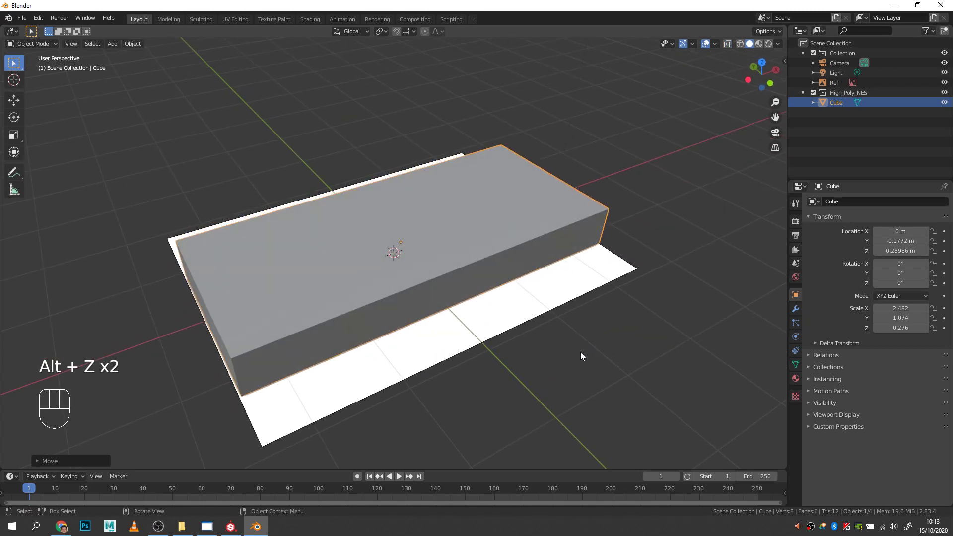
key("alt+z")
key("alt+z")
middle_click_drag(566, 335, 562, 338)
mouse_move(472, 244)
middle_mouse_down()
mouse_move(446, 223)
mouse_move(486, 246)
middle_mouse_up()
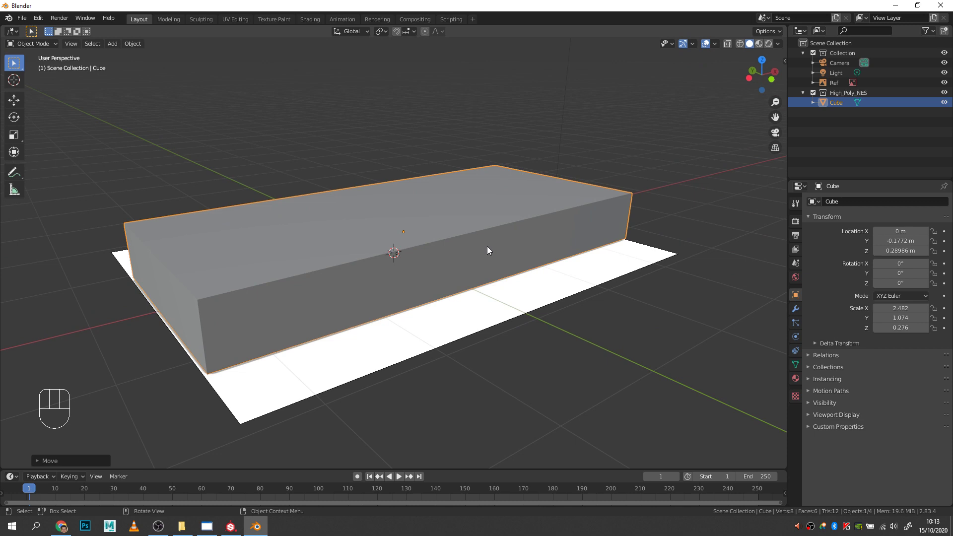
Enter Edit Mode on the cube, turn on X-ray and try a box selection across the middle of its sides in vertex mode.
key("Tab")
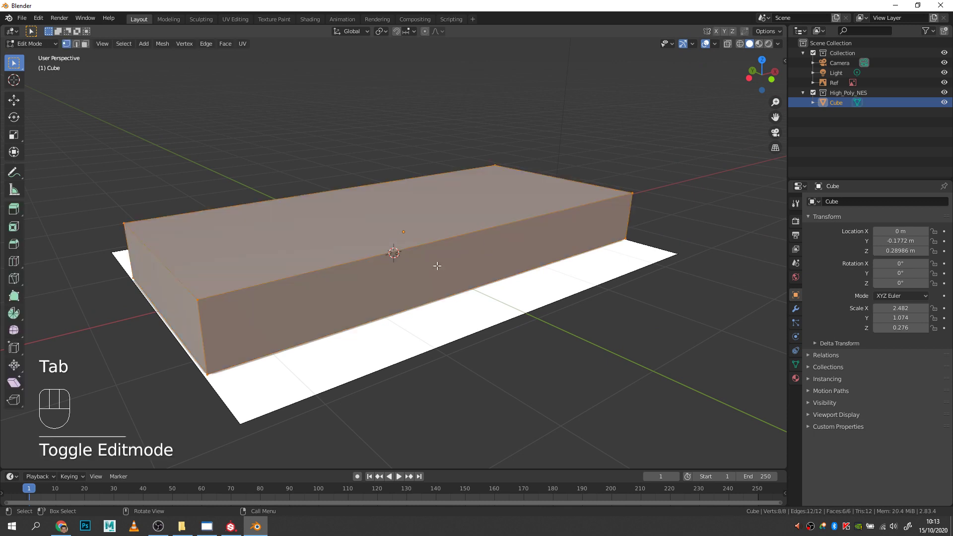
key("Tab")
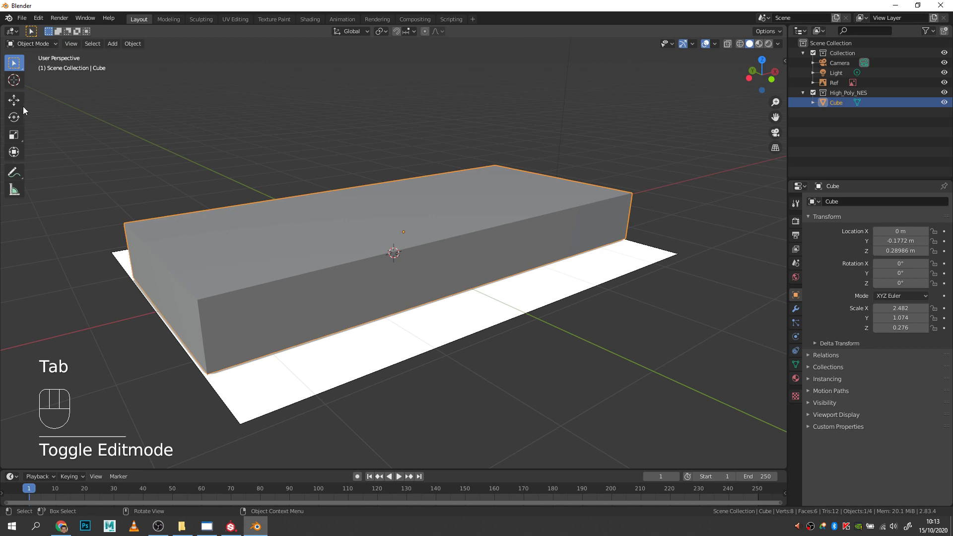
key("Tab")
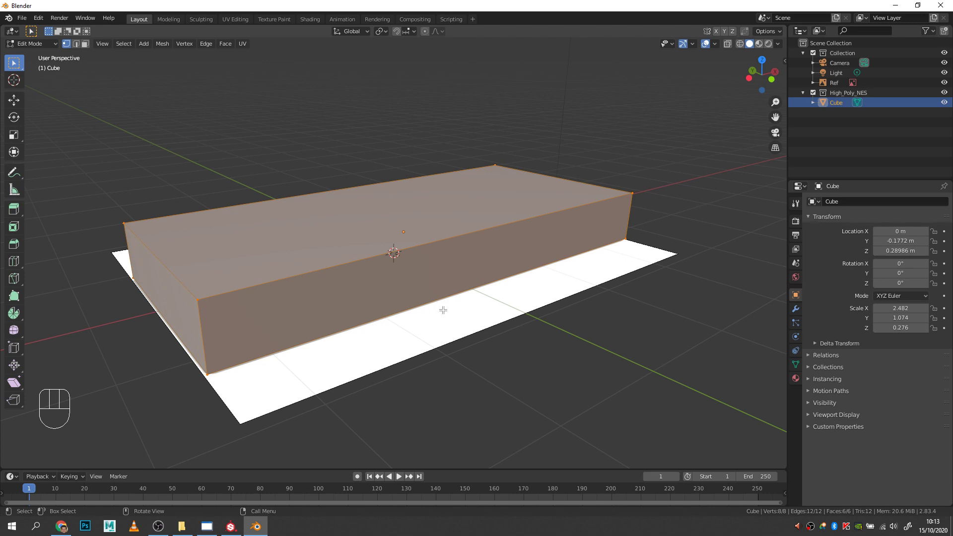
middle_click_drag(444, 310, 523, 344)
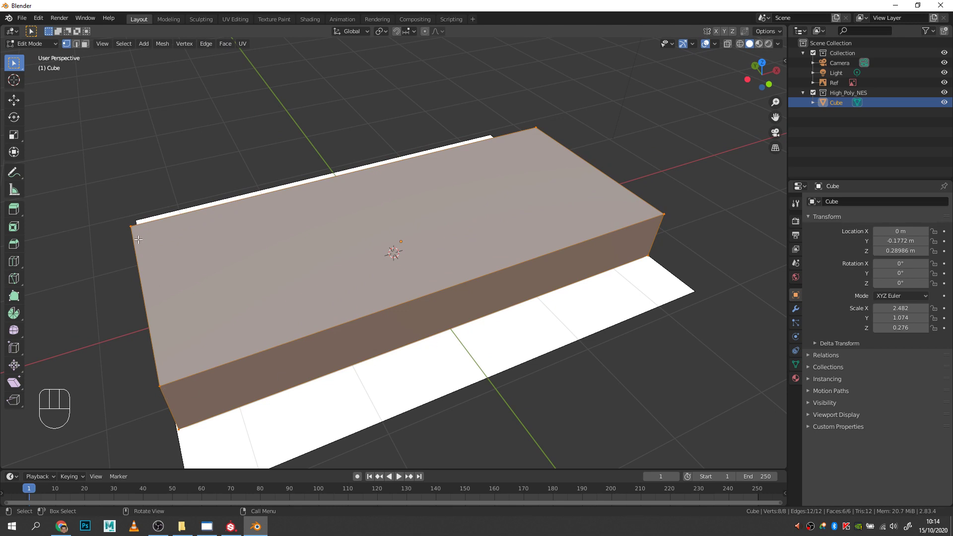
middle_click_drag(606, 308, 644, 291)
key("alt+z")
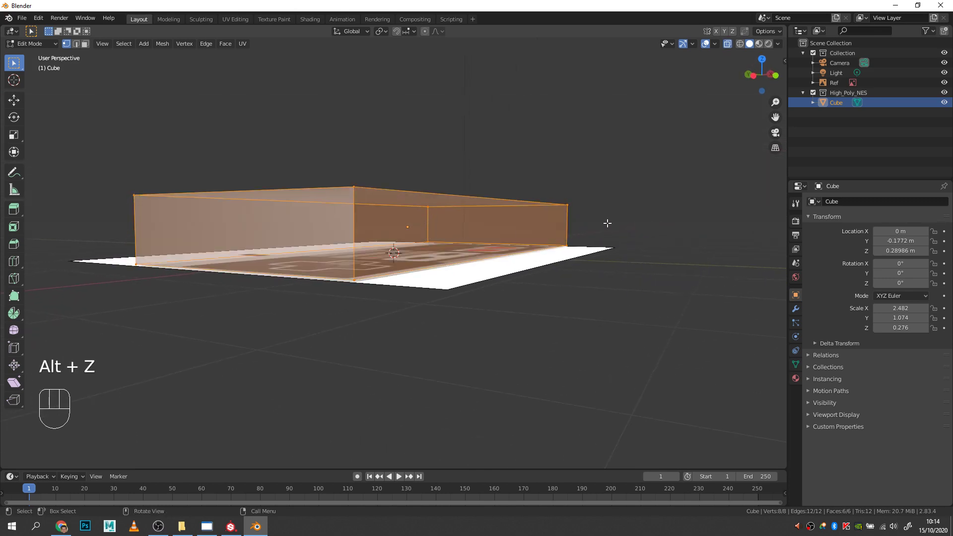
left_click_drag(606, 223, 89, 227)
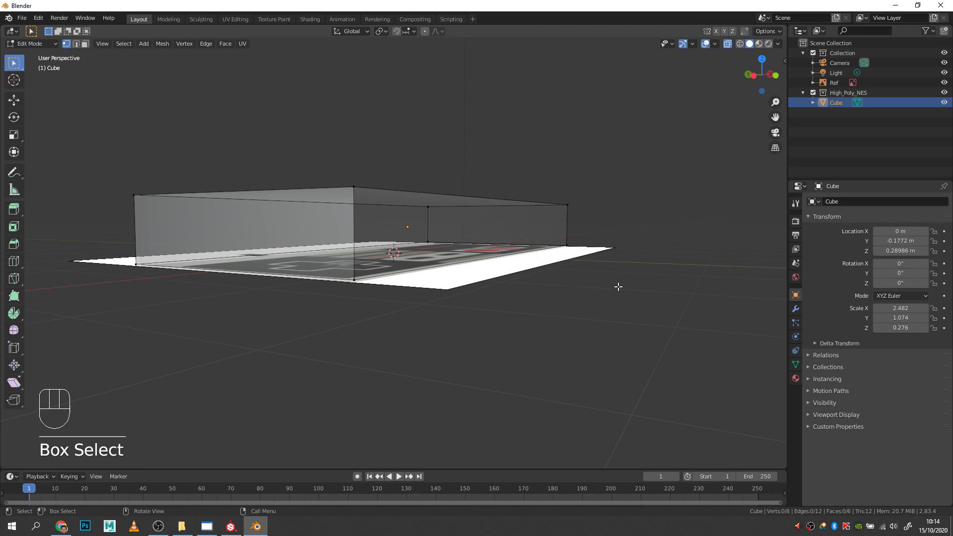
Cycle through the vertex, edge and face selection modes, and box-select the four vertical corner edges in edge mode.
key("2")
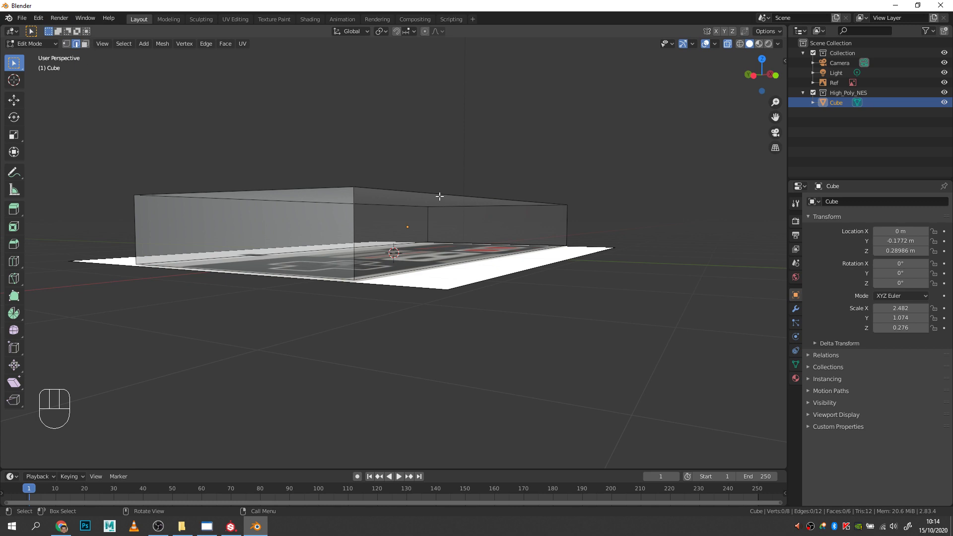
key("1")
key("2")
key("3")
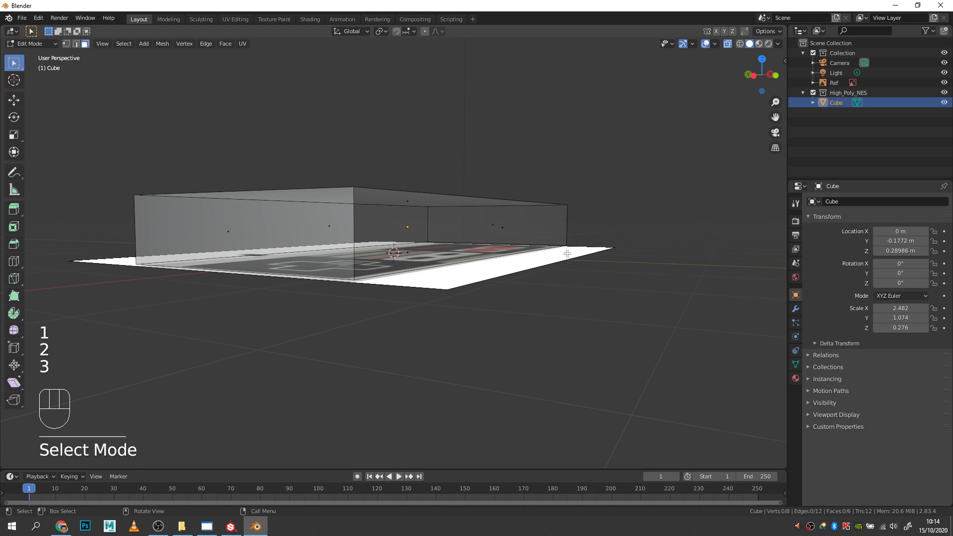
key("2")
left_click_drag(614, 221, 109, 224)
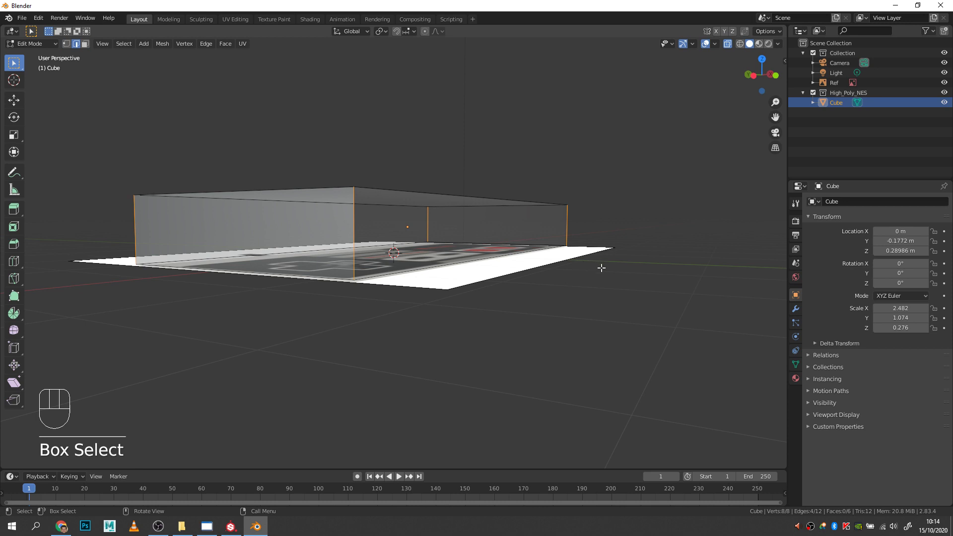
Try a single-segment bevel of about 0.5 m on the four vertical corner edges and undo it.
middle_click_drag(601, 268, 582, 291)
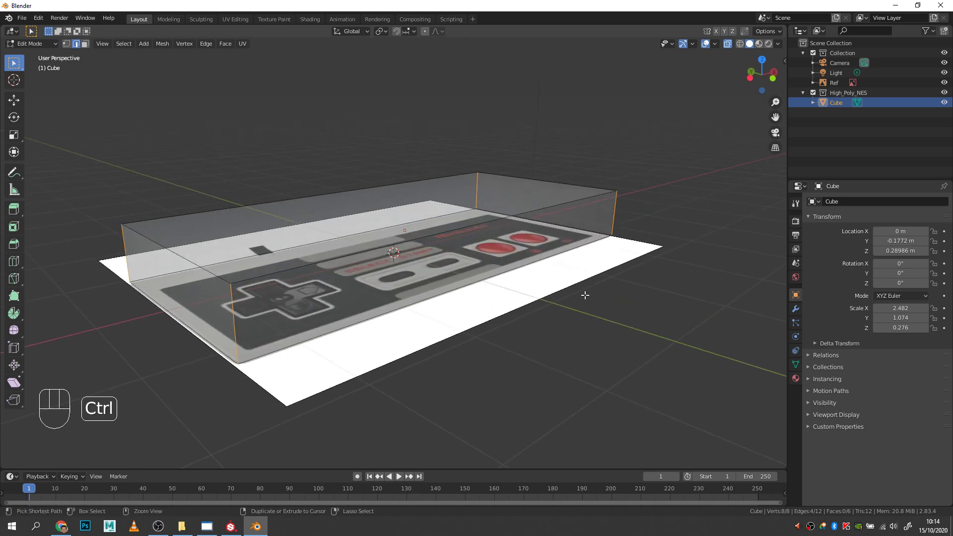
key("ctrl+b")
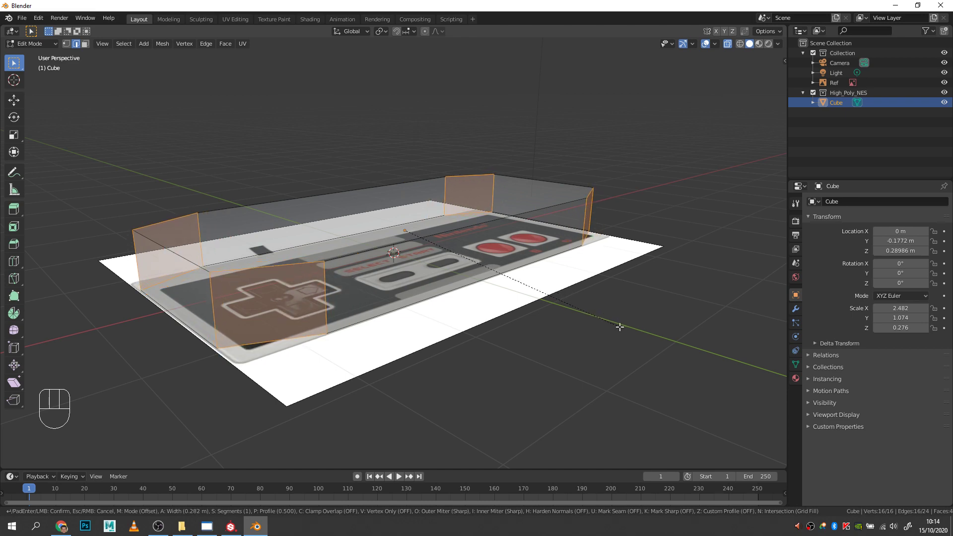
left_click(648, 336)
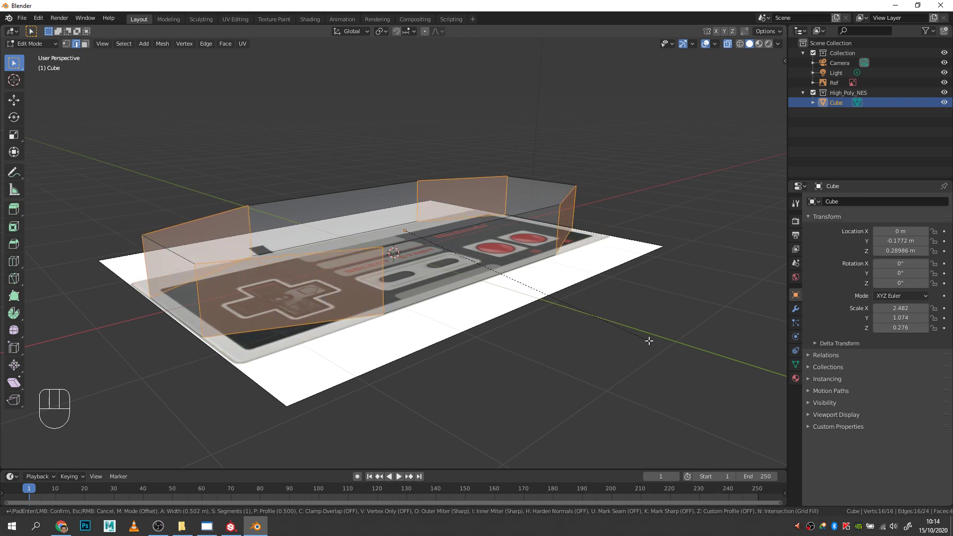
middle_click_drag(621, 310, 569, 347)
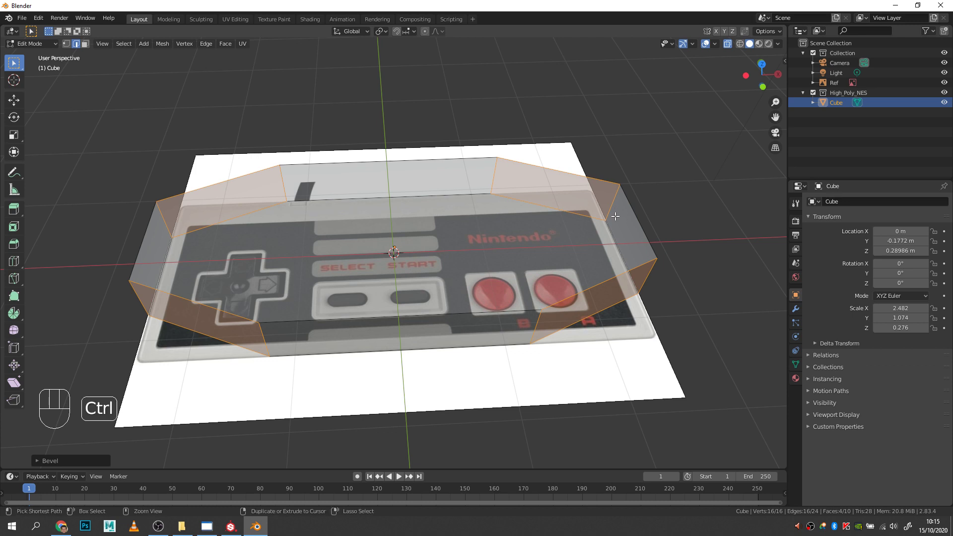
key("ctrl+z")
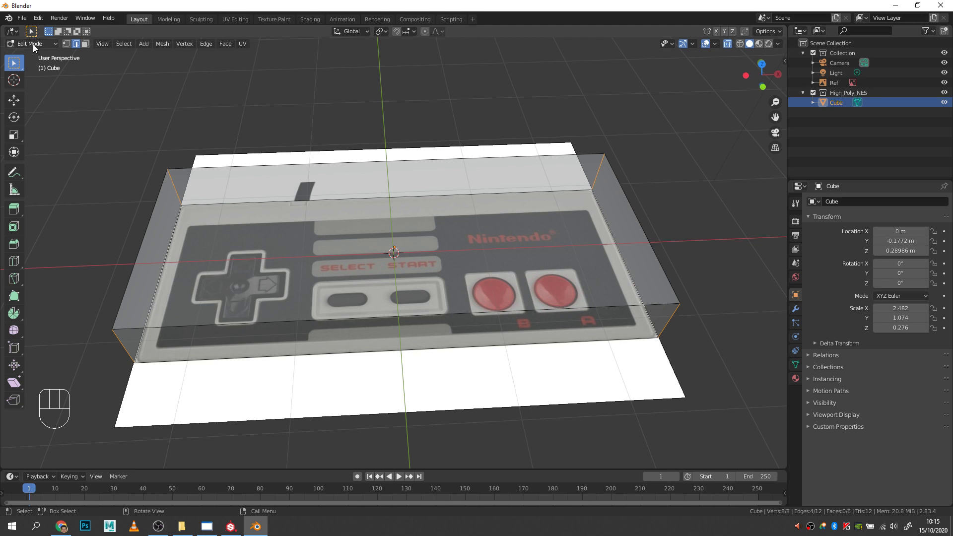
Return to Object Mode, select the cube and show its transform values and dimensions in the viewport.
key("Tab")
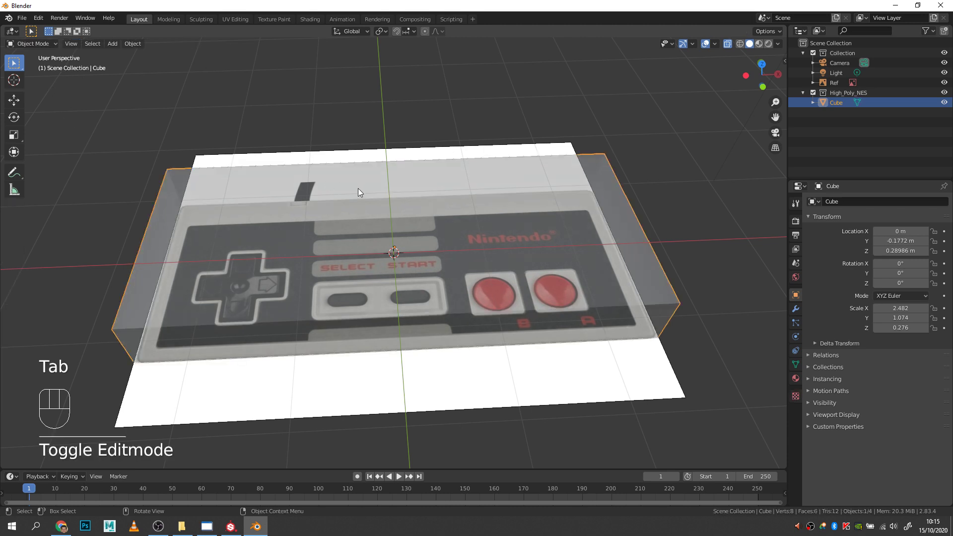
left_click(335, 207)
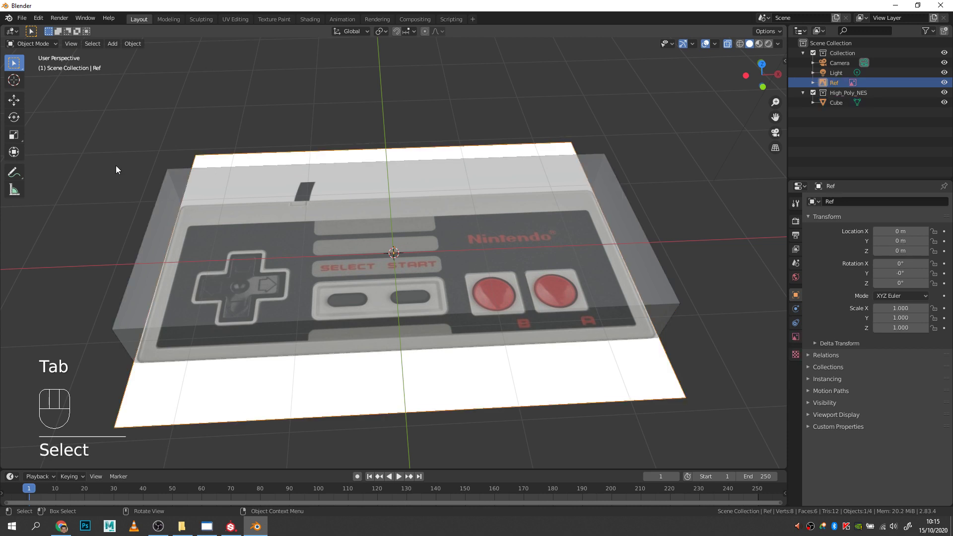
left_click(165, 191)
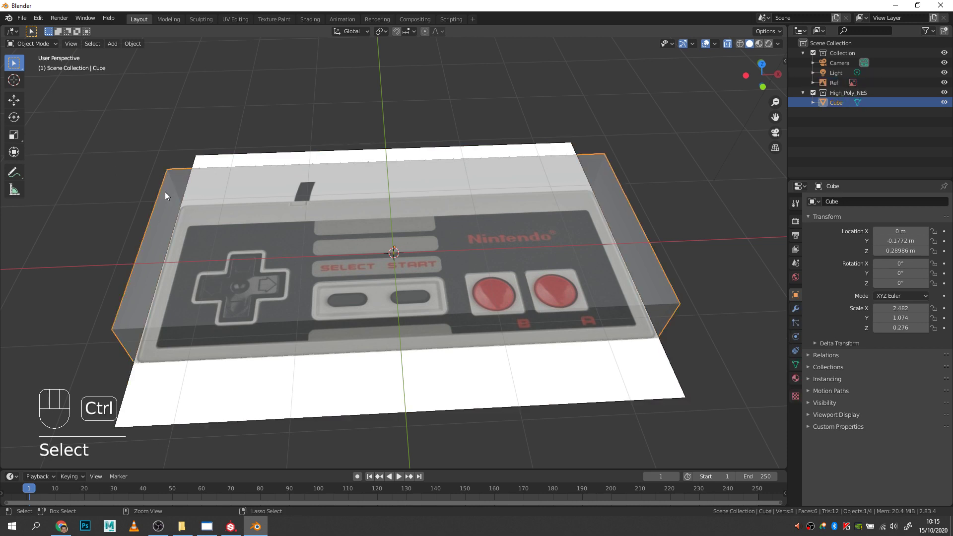
key("ctrl+a")
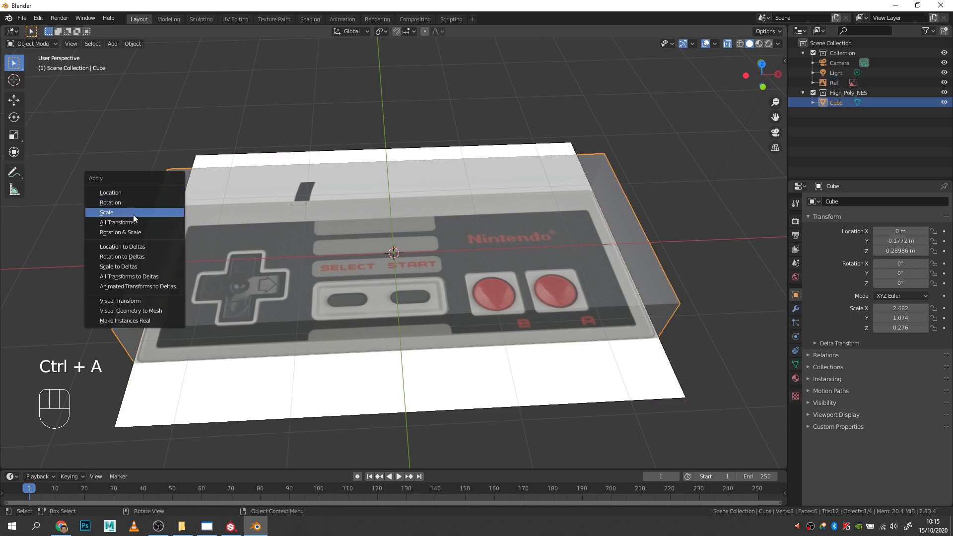
left_click(784, 62)
left_click(781, 62)
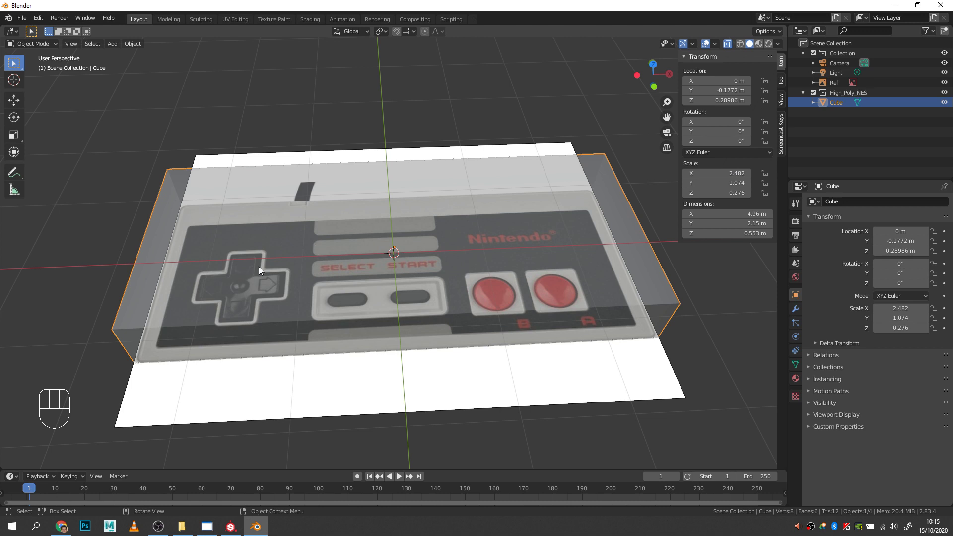
Apply the cube's scale so X, Y and Z read 1.000, and hide the viewport's transform values.
key("ctrl")
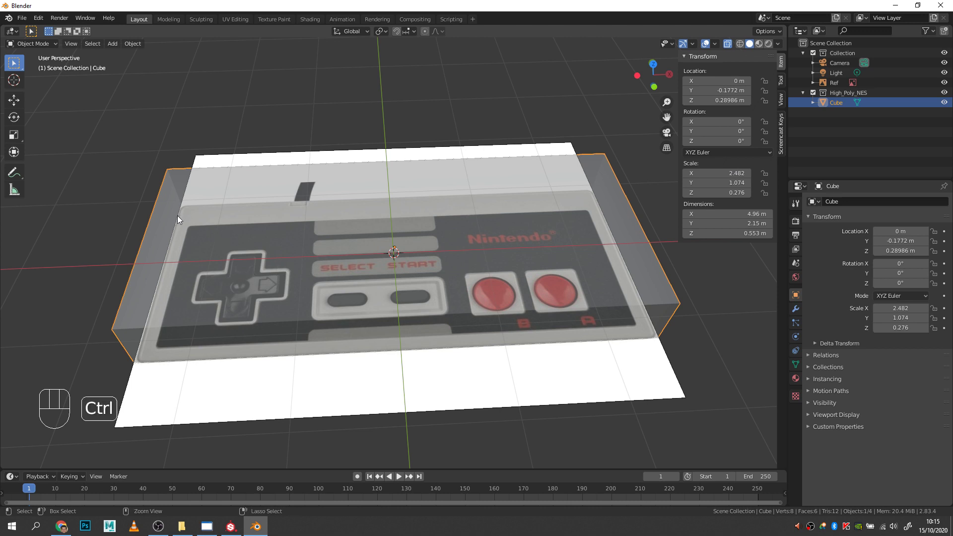
key("ctrl+a")
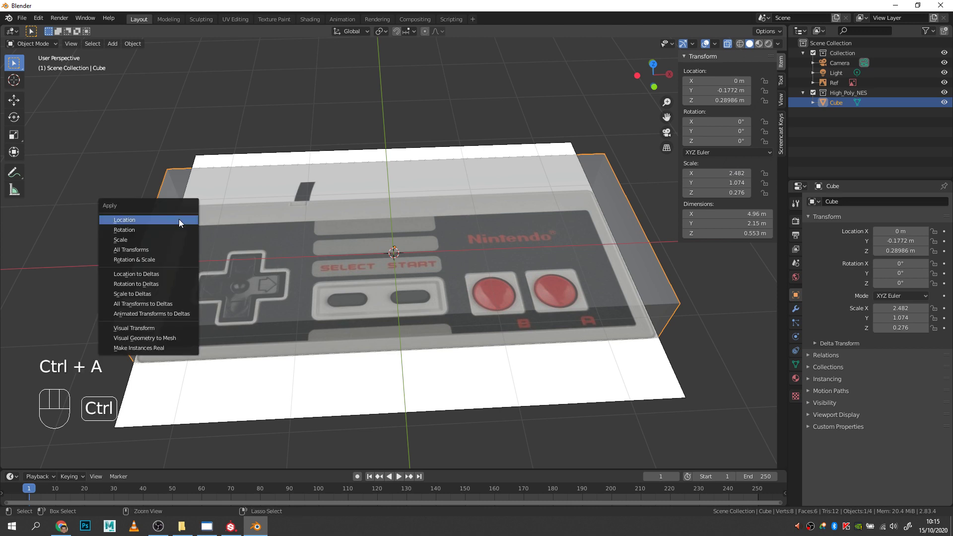
left_click(152, 239)
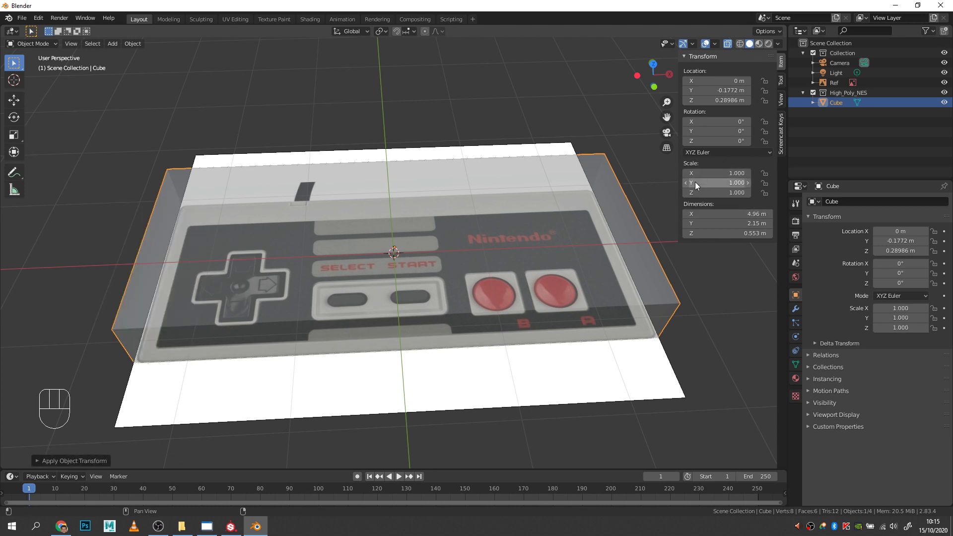
key("n")
Bevel the cube's four vertical corner edges in Edit Mode by about 0.09 m with two segments.
middle_click_drag(335, 257, 411, 234)
key("Tab")
middle_click_drag(341, 268, 610, 233)
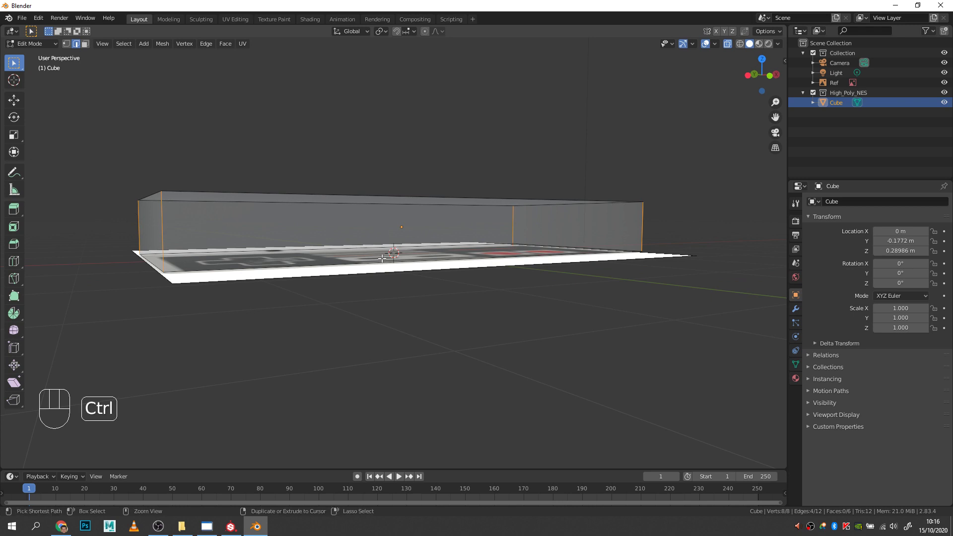
key("ctrl+b")
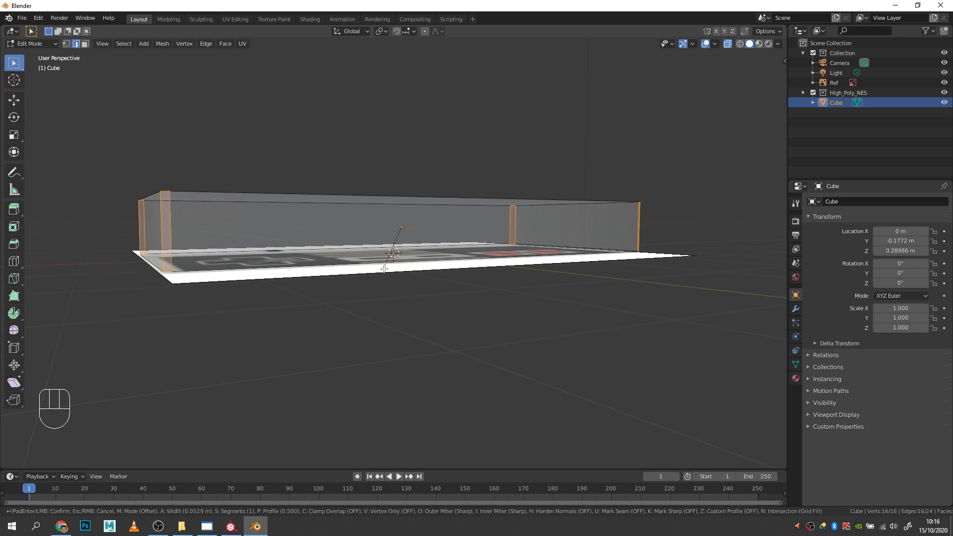
scroll(382, 271, "up", 1)
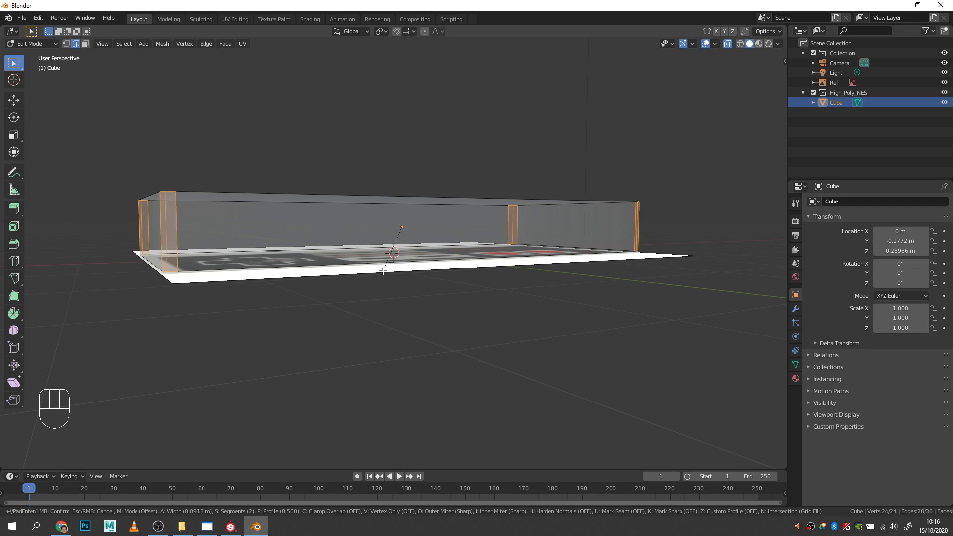
left_click(382, 271)
Turn off X-ray and connect the bevel vertices across the cube's top face along one short end and the adjoining long side.
mouse_move(383, 271)
middle_mouse_down()
mouse_move(463, 284)
mouse_move(365, 275)
mouse_move(380, 274)
mouse_move(376, 284)
middle_mouse_up()
key("alt+z")
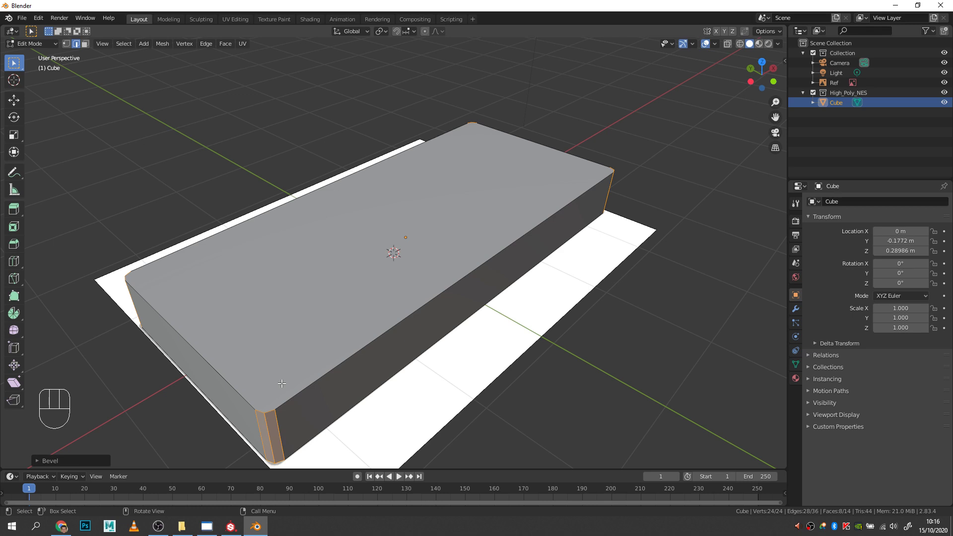
key("1")
left_click(262, 365)
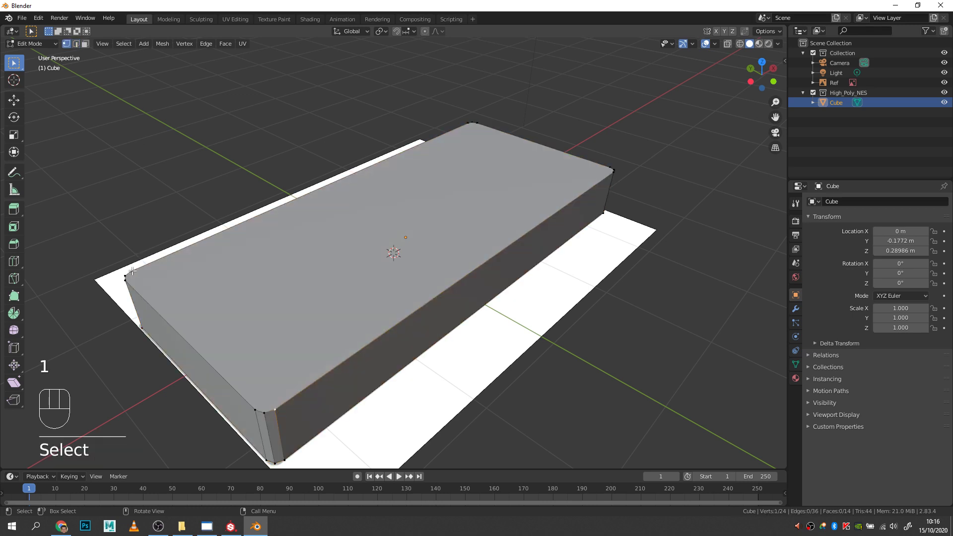
left_click(130, 272, "shift")
key("j")
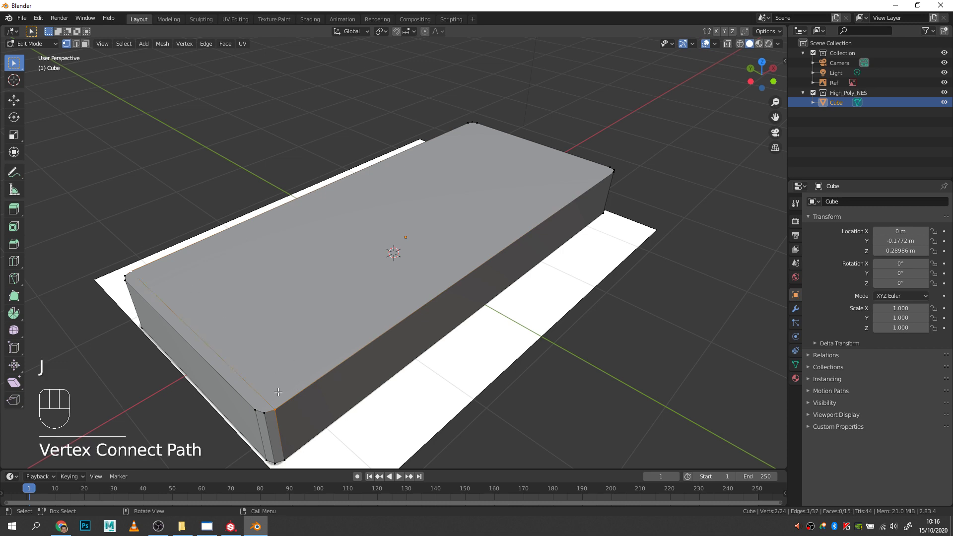
left_click(257, 408)
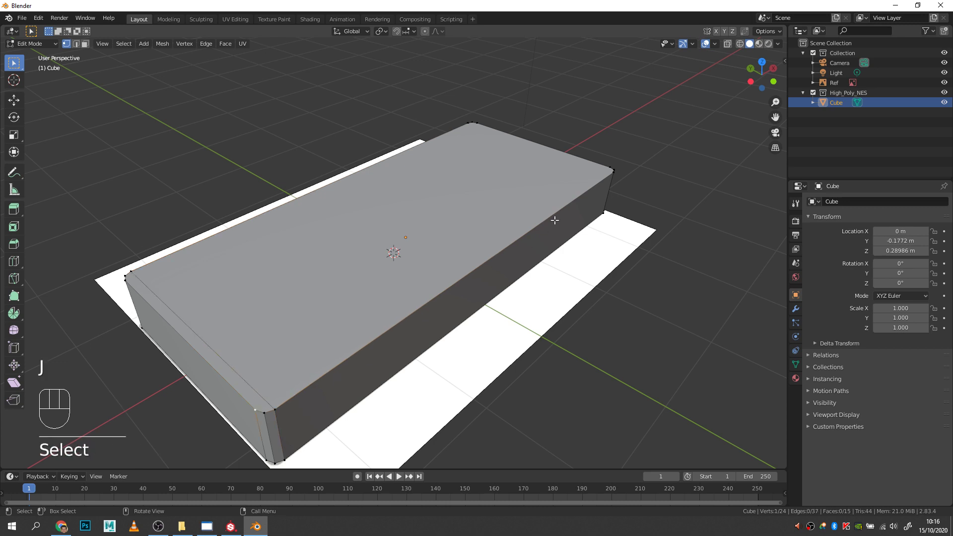
left_click(604, 169, "shift")
key("j")
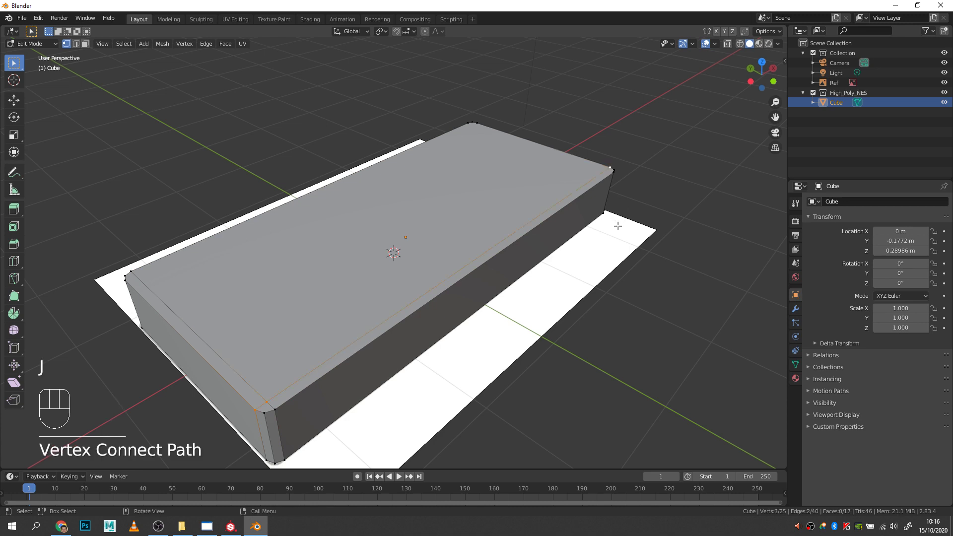
left_click(612, 171)
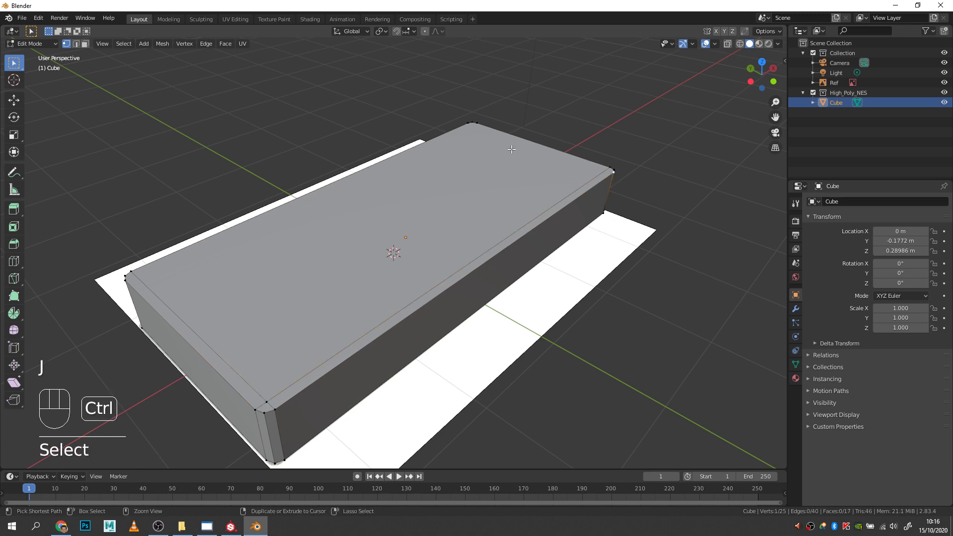
left_click(469, 125, "ctrl")
key("j")
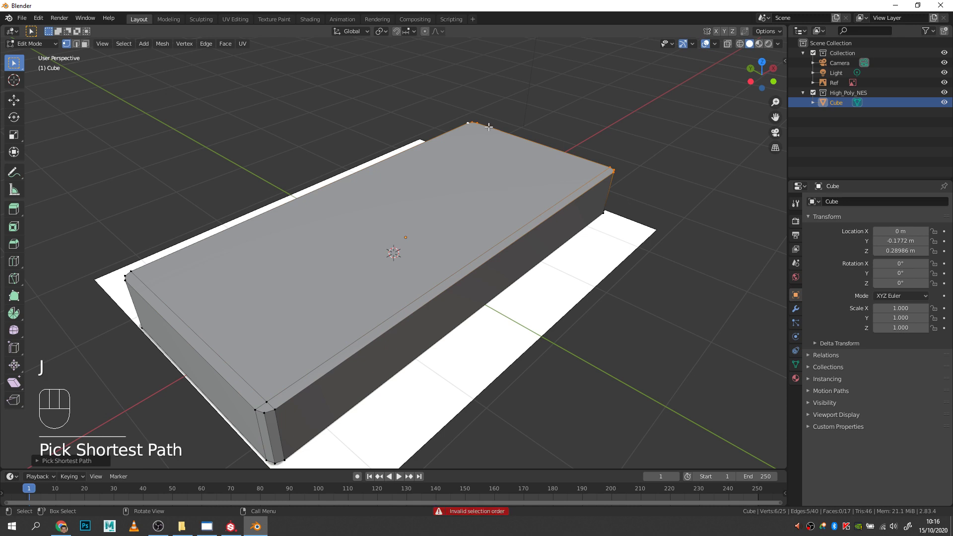
left_click(621, 173)
Connect the bevel vertices along the top face's remaining short end and long side, completing the inner border.
left_click(611, 171)
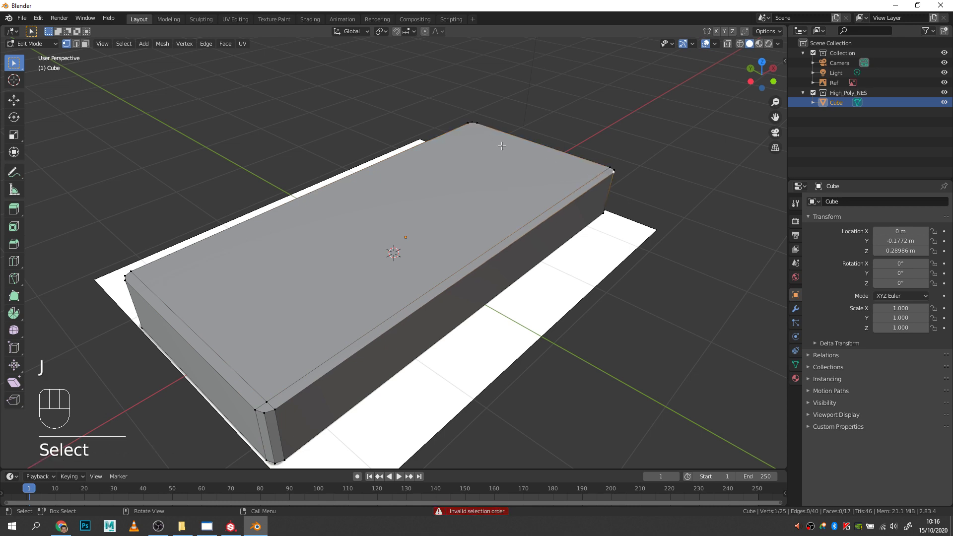
left_click(466, 123, "shift")
key("j")
left_click(477, 123)
left_click(125, 276, "shift")
key("j")
Exclude the collection with the reference image and connect the bevel vertices along one short end of the cube's underside.
middle_click_drag(298, 273, 502, 141)
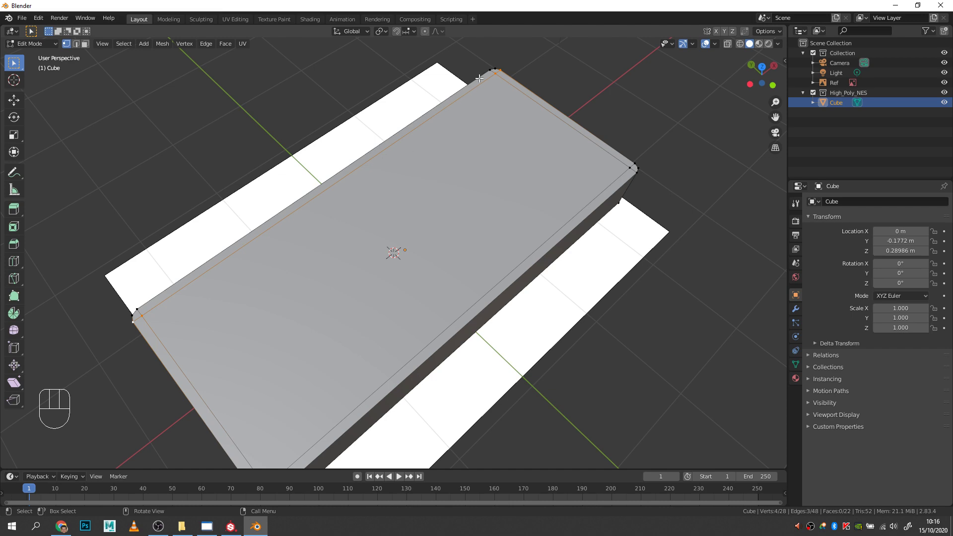
middle_click_drag(479, 78, 668, 199)
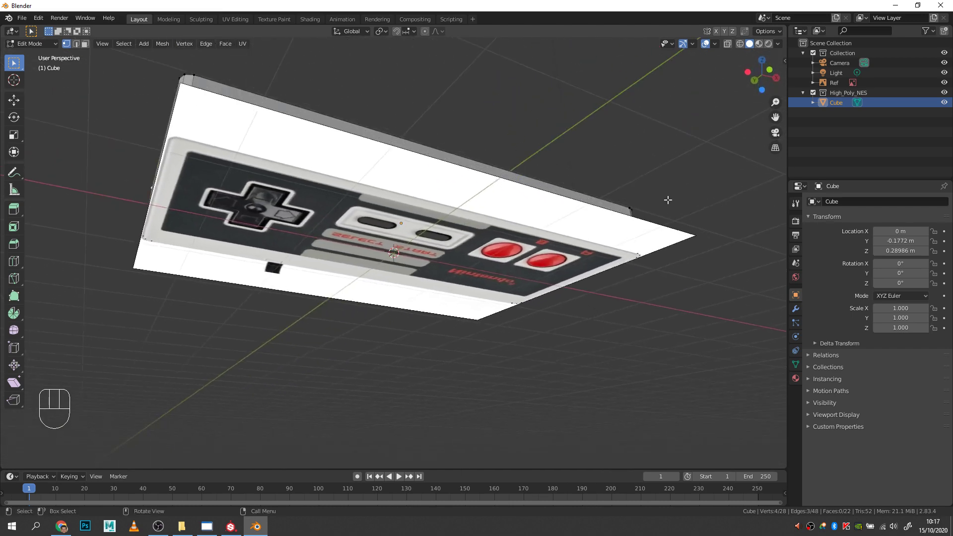
left_click(813, 52)
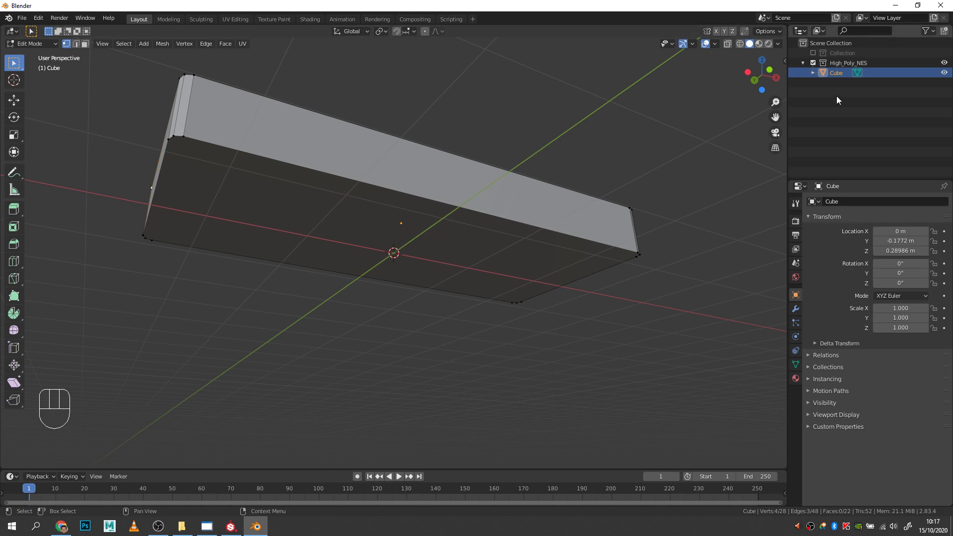
middle_click_drag(228, 116, 193, 108)
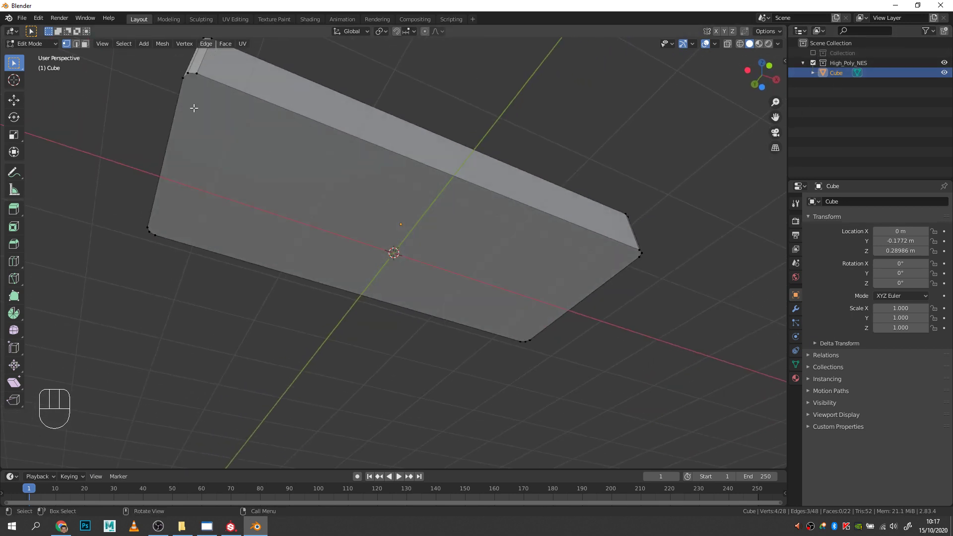
left_click(197, 73)
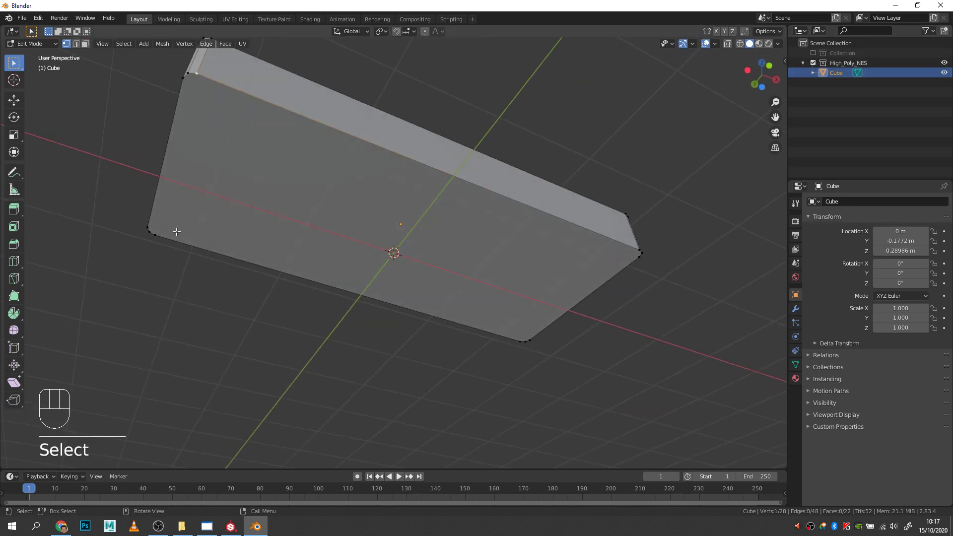
left_click(156, 234, "shift")
key("j")
Connect the bevel vertices along the underside's other three sides to complete its inner border.
left_click(183, 78)
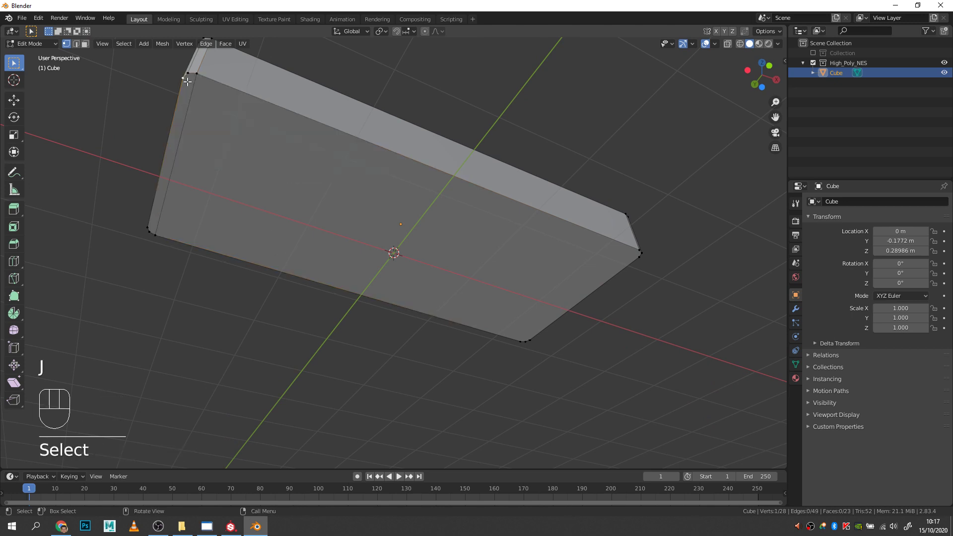
left_click(637, 258, "shift")
key("j")
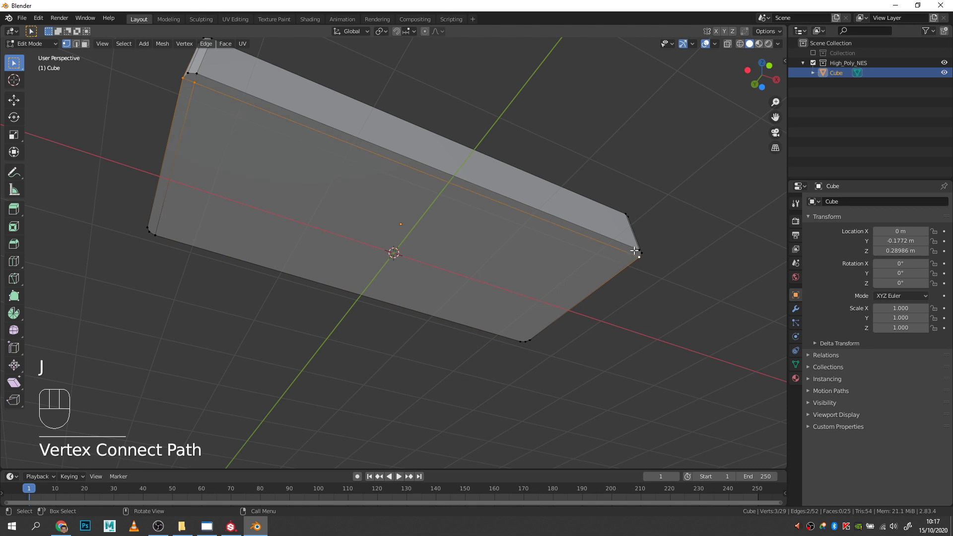
left_click(532, 353, "shift")
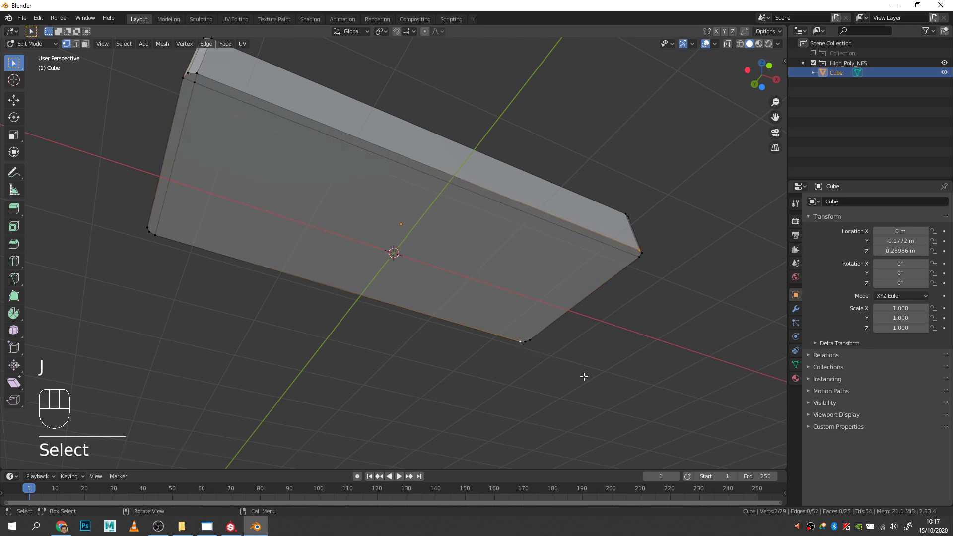
key("j")
left_click(529, 340)
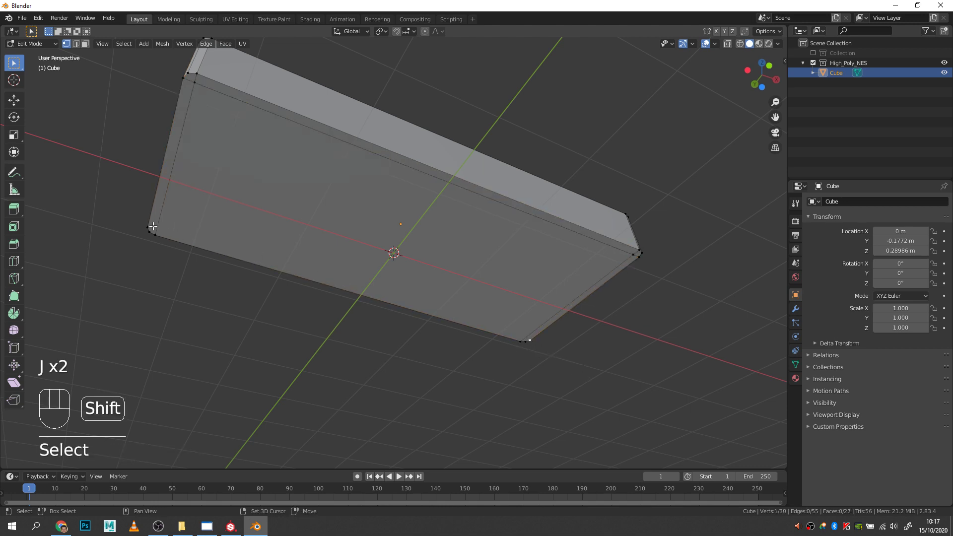
left_click(148, 228, "shift")
key("j")
middle_click_drag(383, 285, 430, 350)
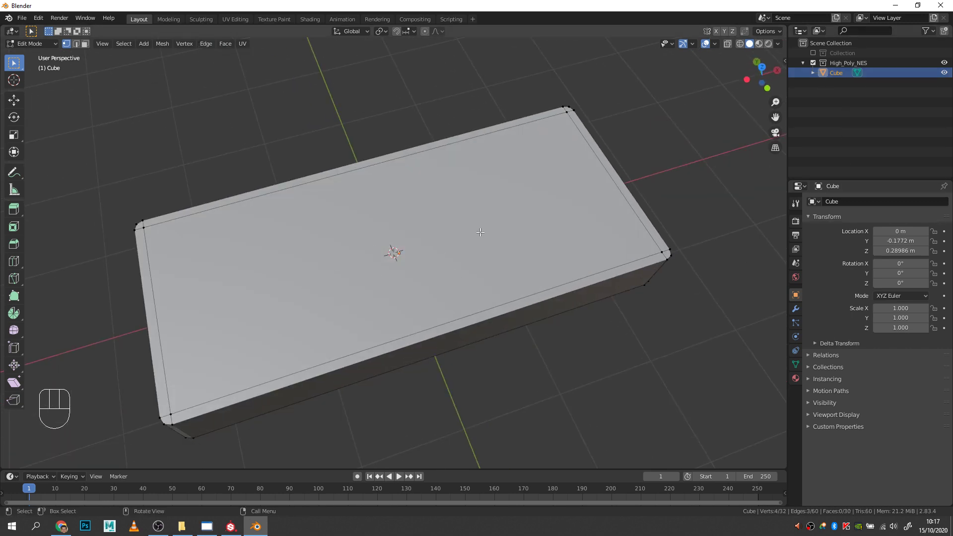
Re-enable the collection with the reference image and turn on X-ray to see the controller through the cube.
left_click(812, 52)
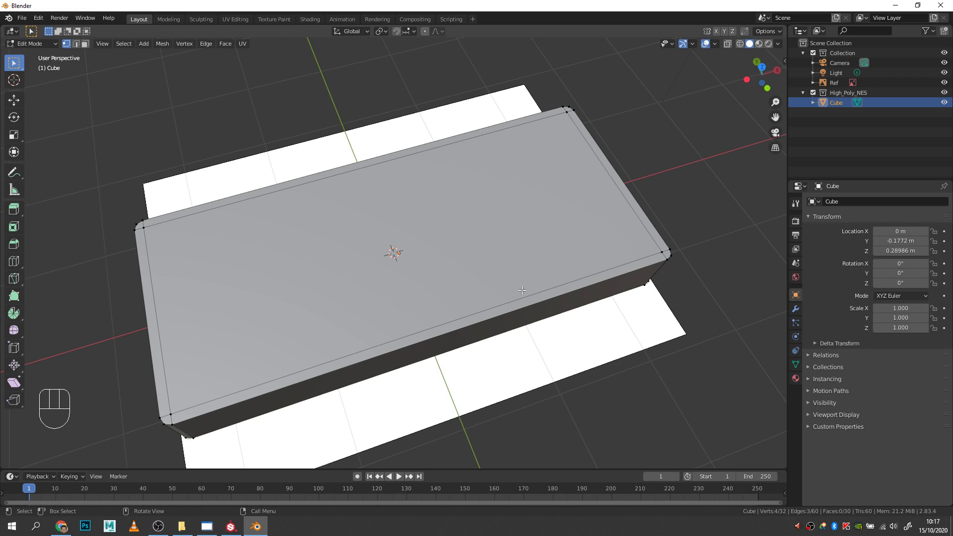
key("alt+z")
middle_click_drag(520, 291, 441, 291)
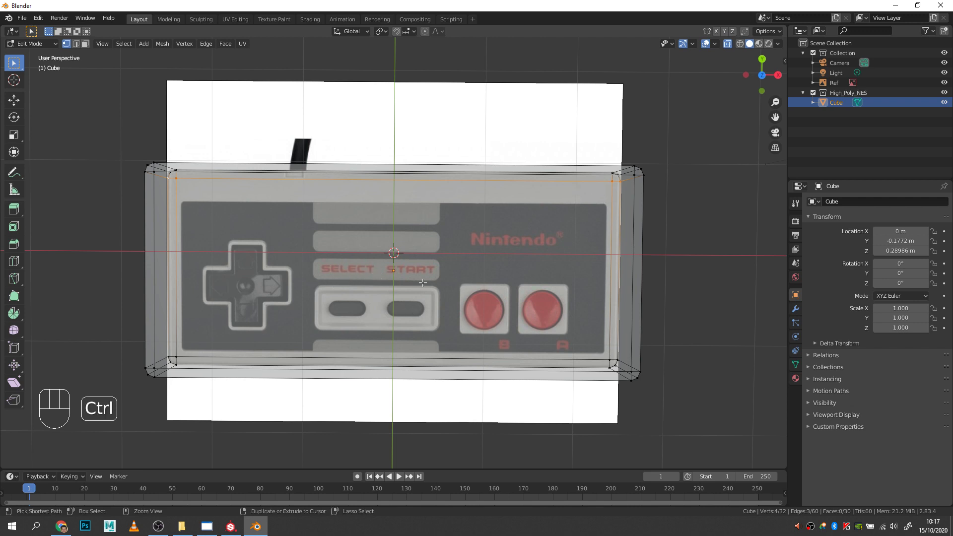
Add two loop cuts running front to back across the length of the controller body.
key("ctrl+r")
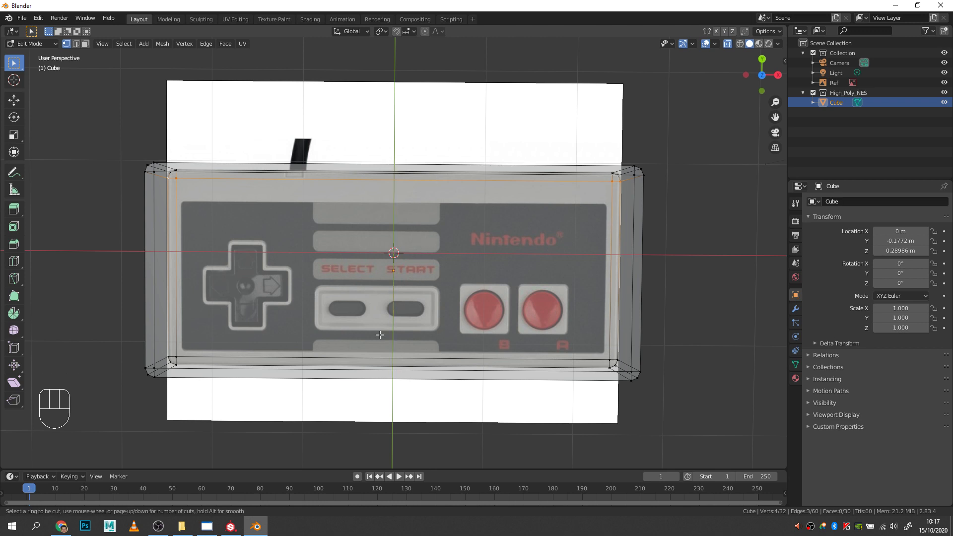
scroll(397, 173, "up", 1)
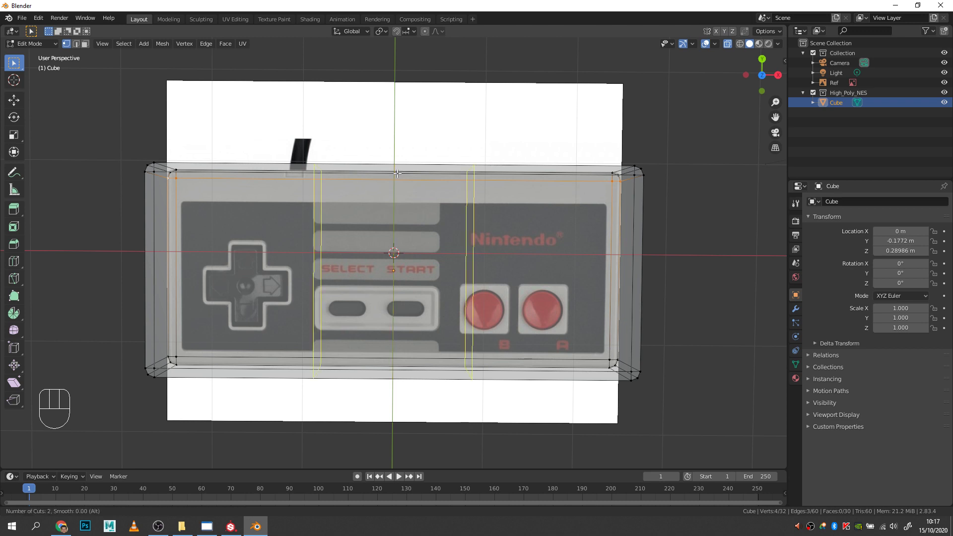
scroll(397, 173, "up", 1)
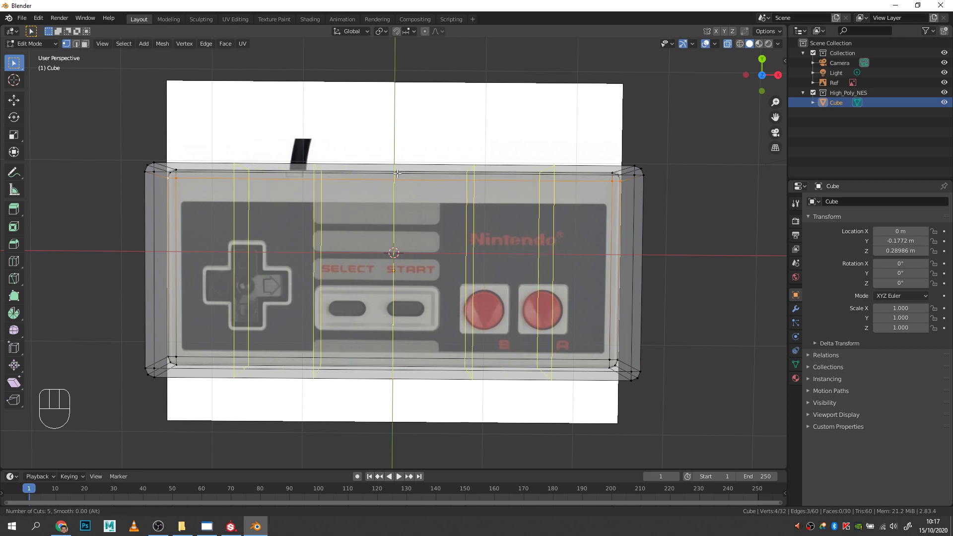
scroll(397, 173, "down", 1)
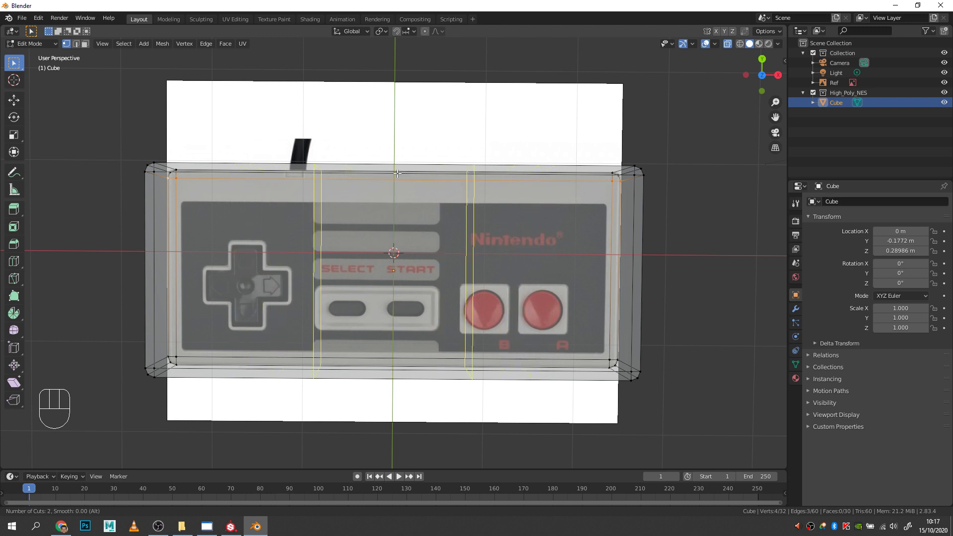
left_click(397, 173)
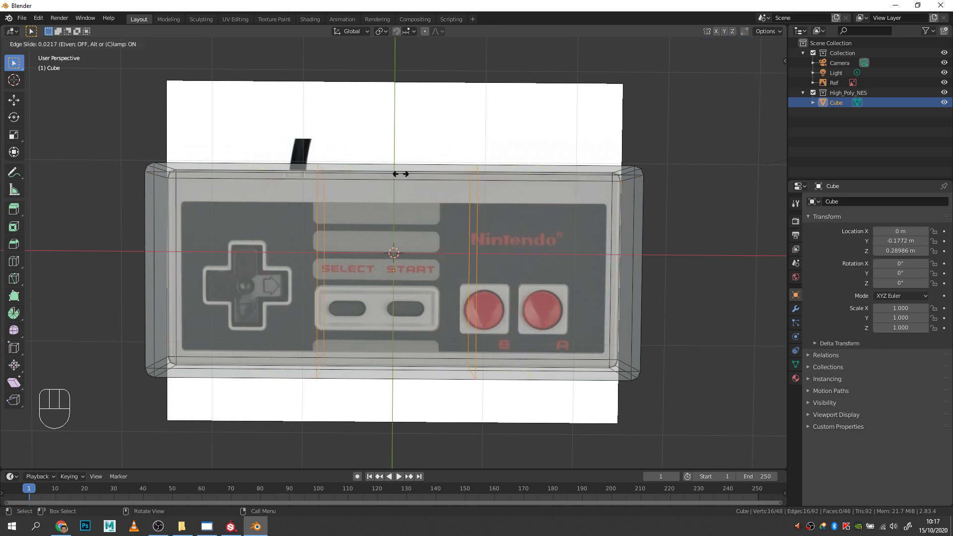
left_click(398, 174)
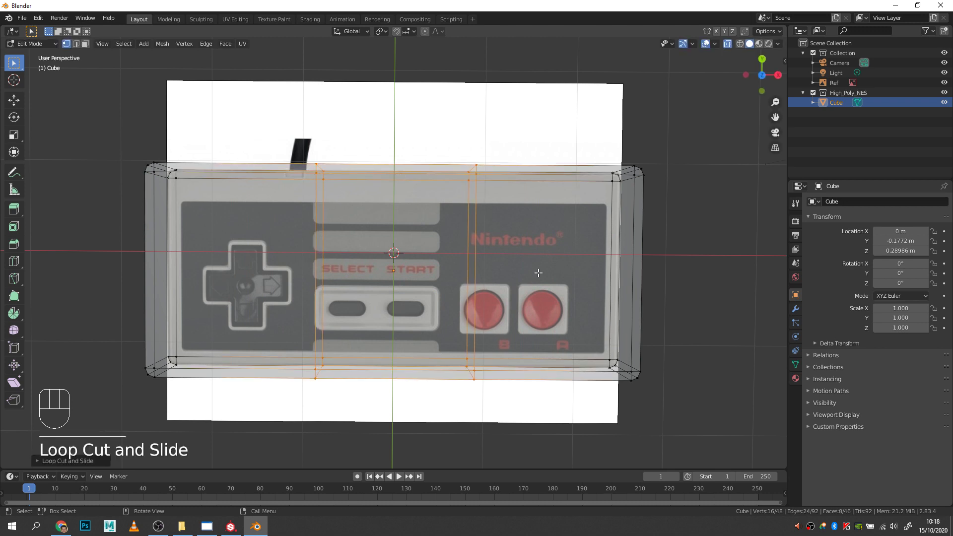
In top view, slide the left edge loop to the left edge of the reference's Select/Start section.
key("KP_7")
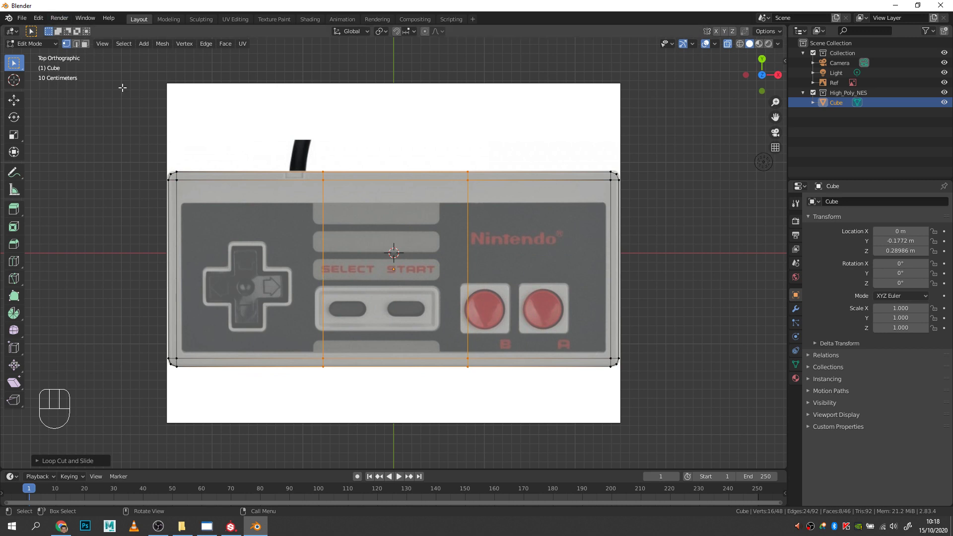
key("2")
left_click(323, 274)
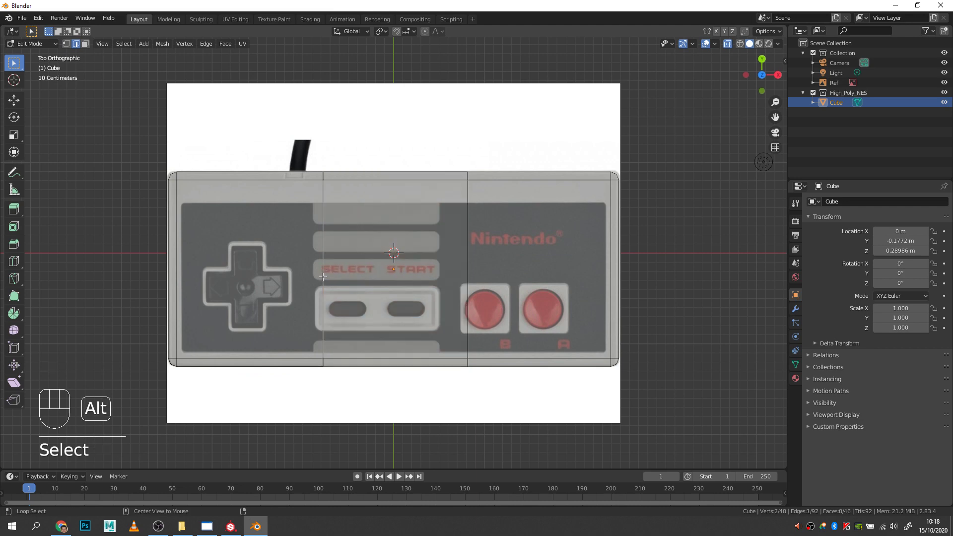
left_click(323, 277, "alt")
middle_click_drag(323, 277, 389, 271)
key("KP_7")
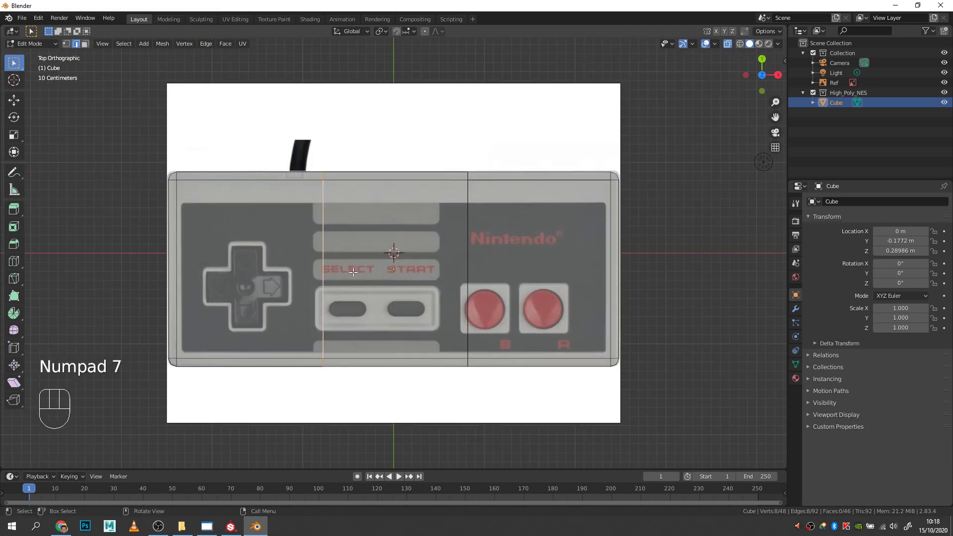
key("g")
key("g")
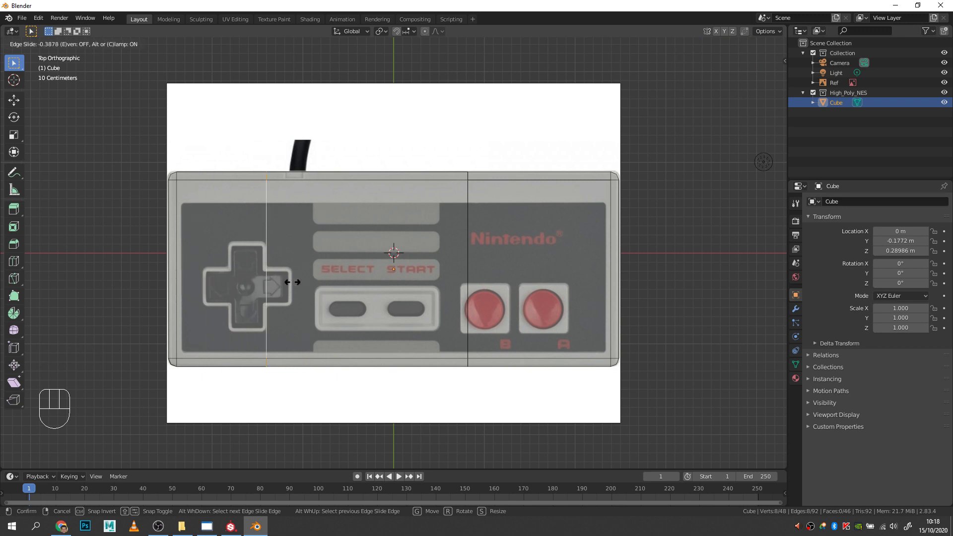
left_click(339, 292)
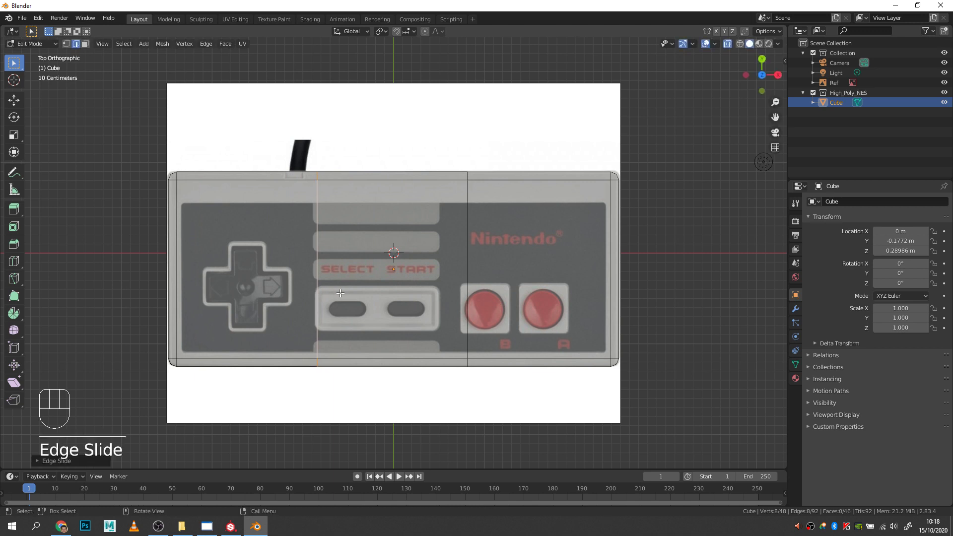
Slide the right edge loop to the right edge of the reference's Select/Start section and clear the selection.
left_click(468, 266, "alt")
key("g")
key("g")
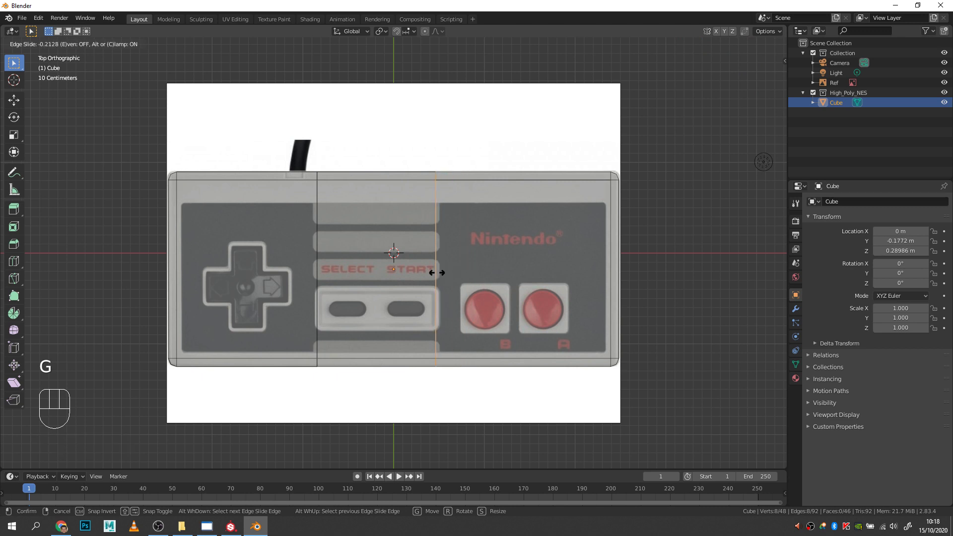
left_click(435, 272)
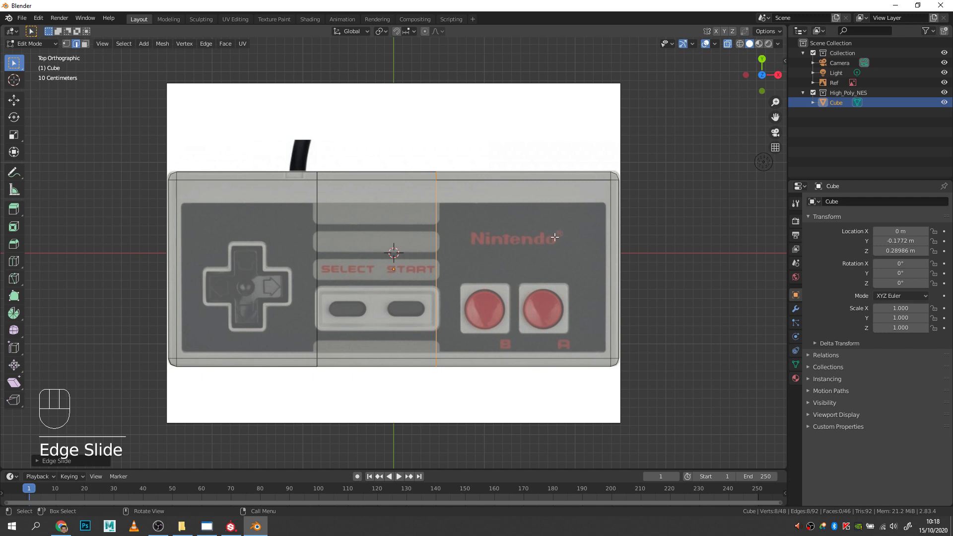
left_click_drag(661, 237, 134, 258)
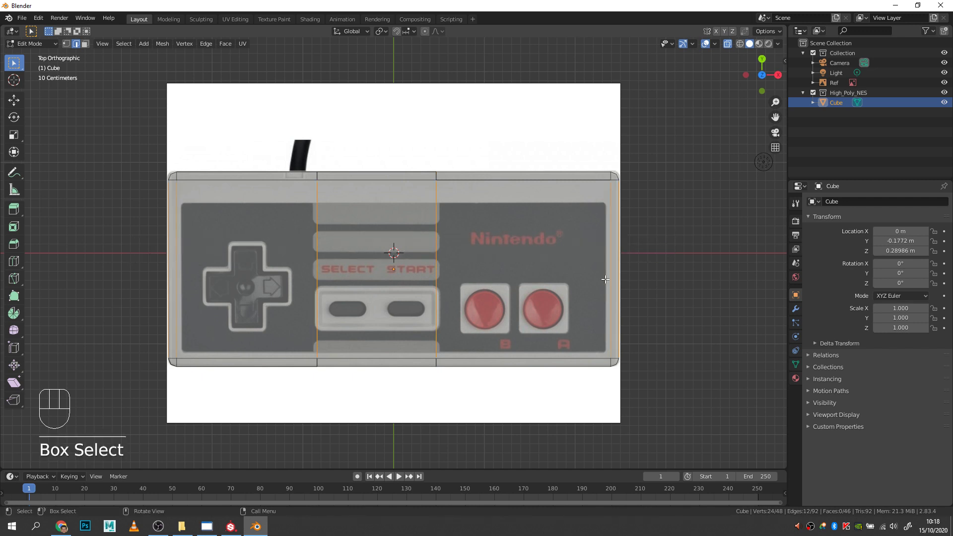
left_click(647, 282)
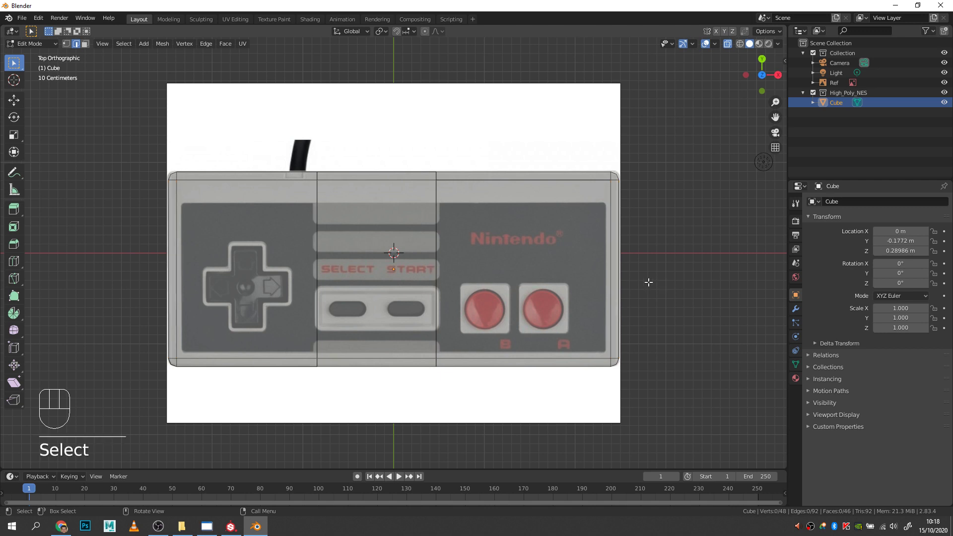
Add two loop cuts along the controller's length, sliding them so the front one meets the lower edge of the reference's Select/Start button panel.
key("ctrl")
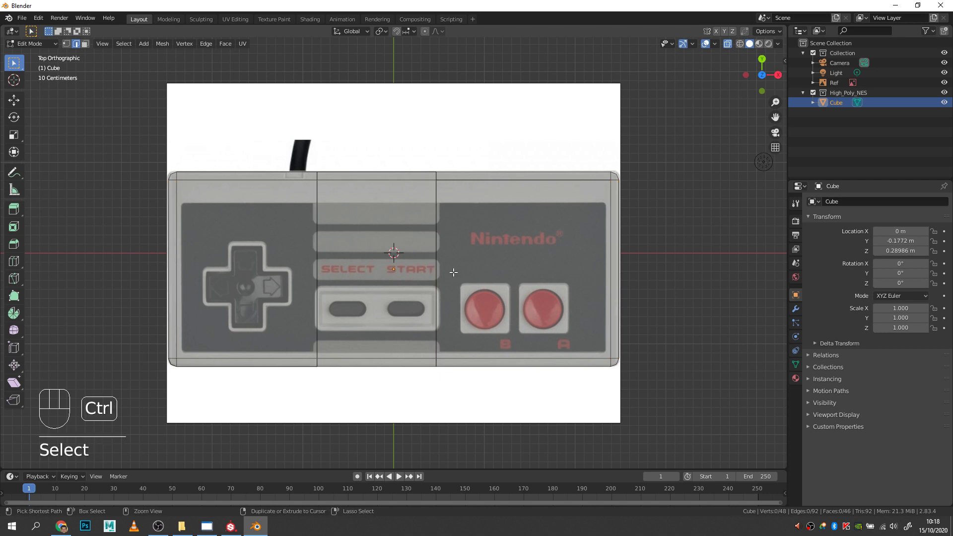
key("ctrl+r")
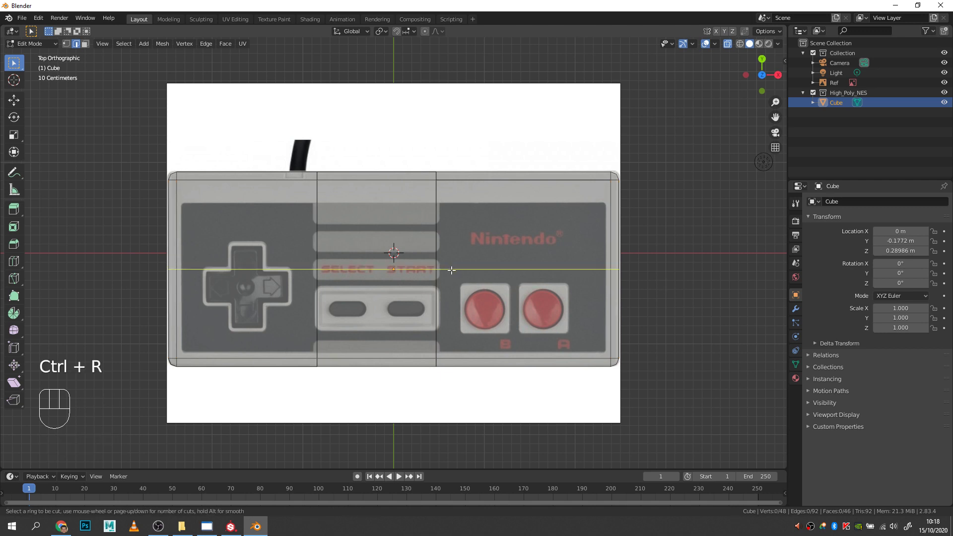
scroll(450, 270, "up", 1)
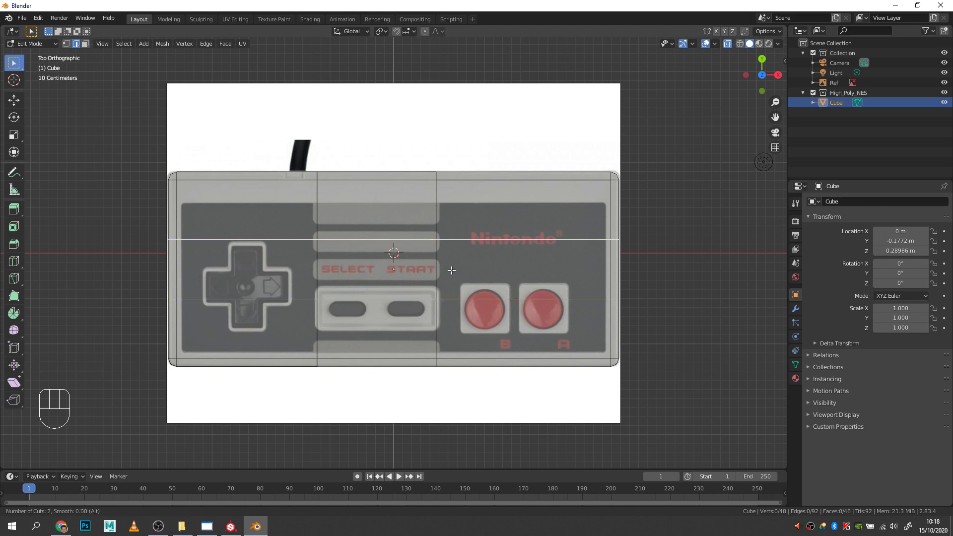
left_click(451, 270)
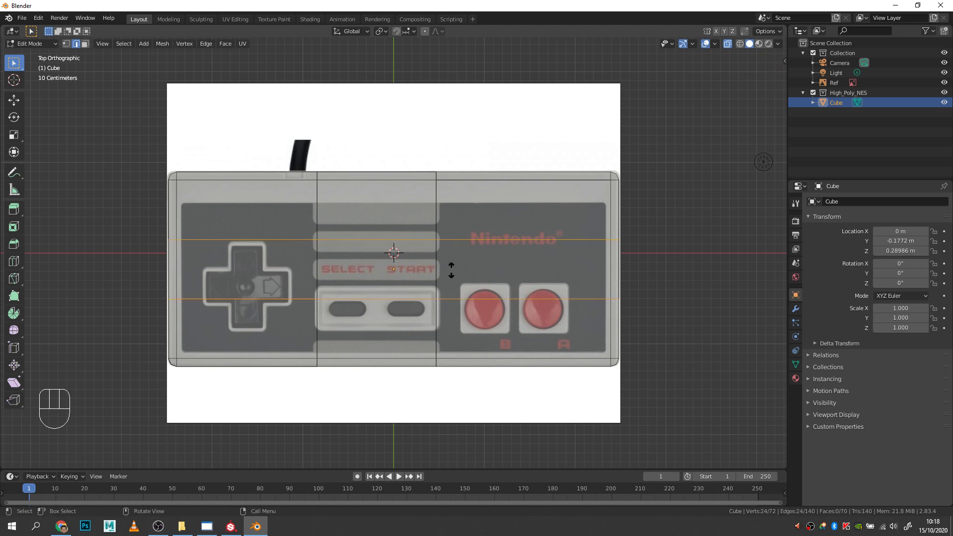
left_click(454, 299)
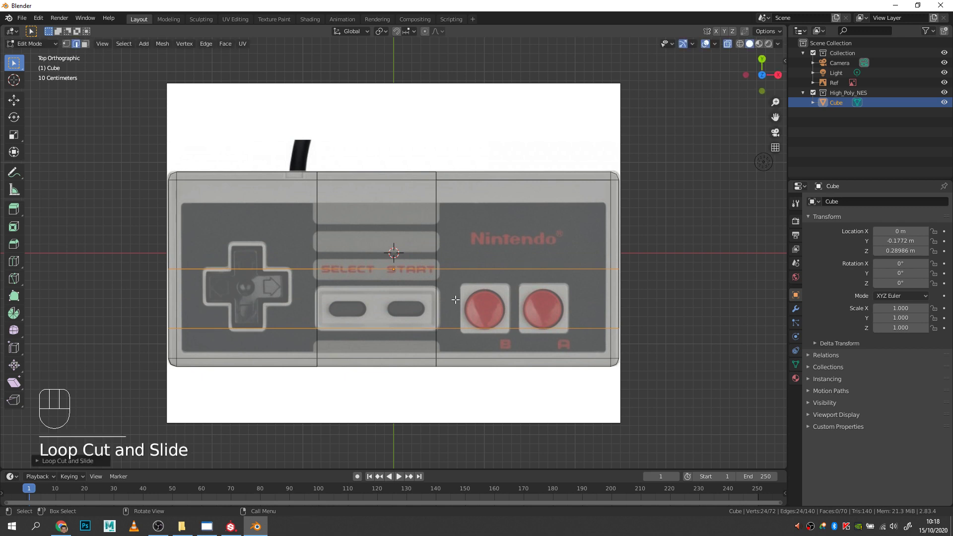
Slide the rear of the two new edge loops forward to the upper edge of the reference's Select/Start button panel.
left_click(448, 269, "alt")
key("g")
key("g")
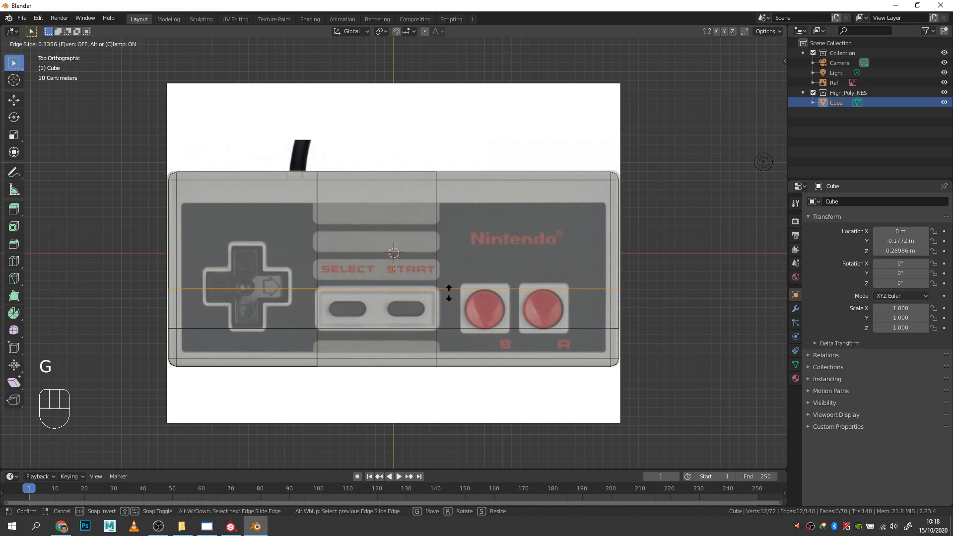
left_click(448, 293)
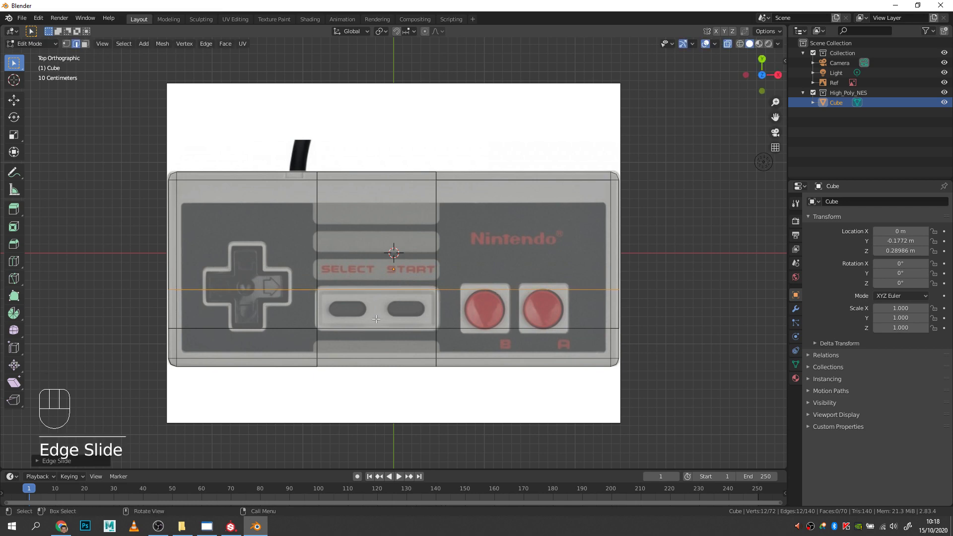
Turn off X-ray and try to extrude the selected edge loop.
middle_click_drag(434, 311, 398, 262)
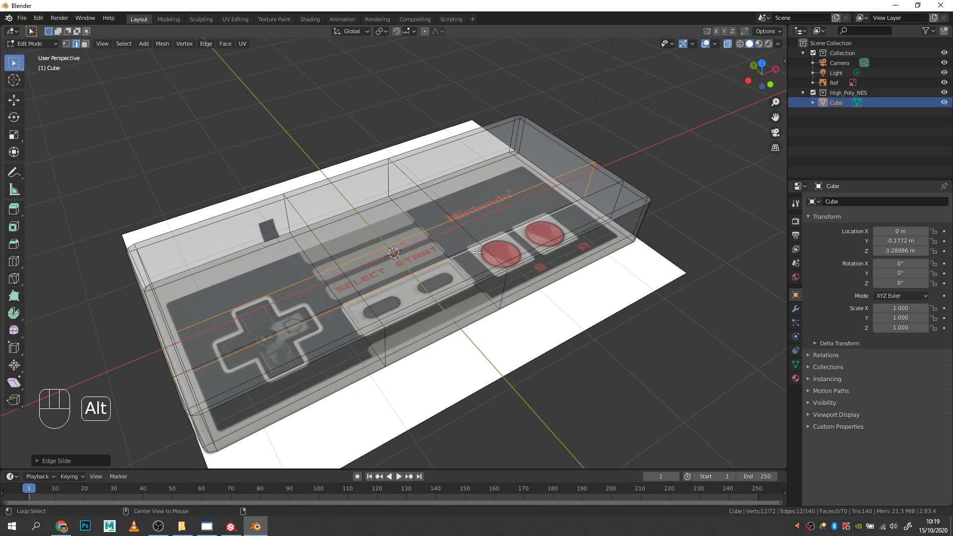
key("alt+z")
key("e")
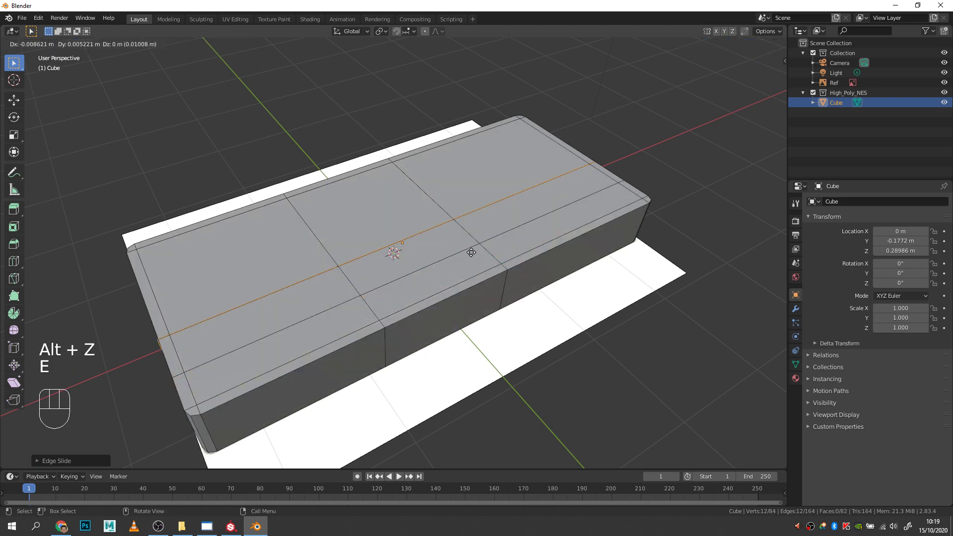
right_click(432, 249)
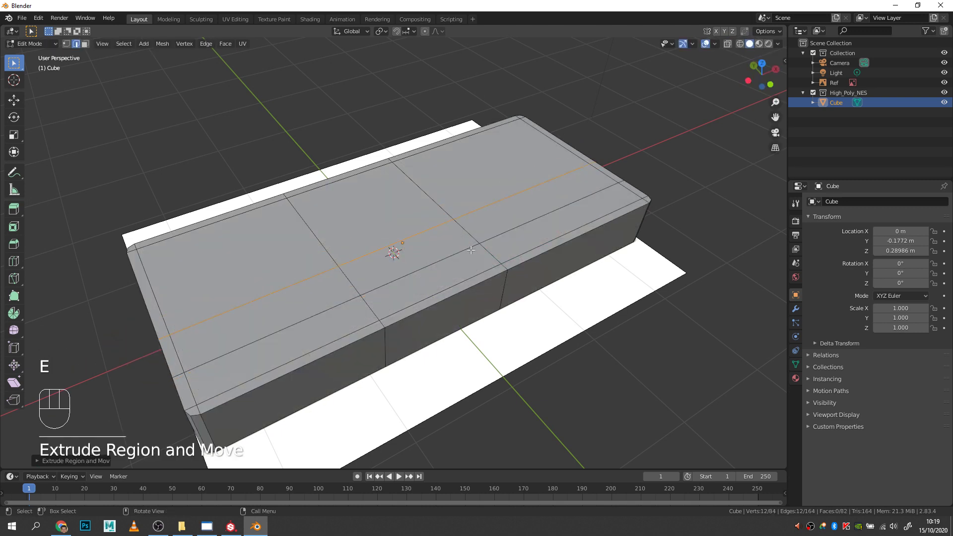
Extrude the center face between the edge loops about 0.116 m down into the body.
key("3")
left_click(448, 241)
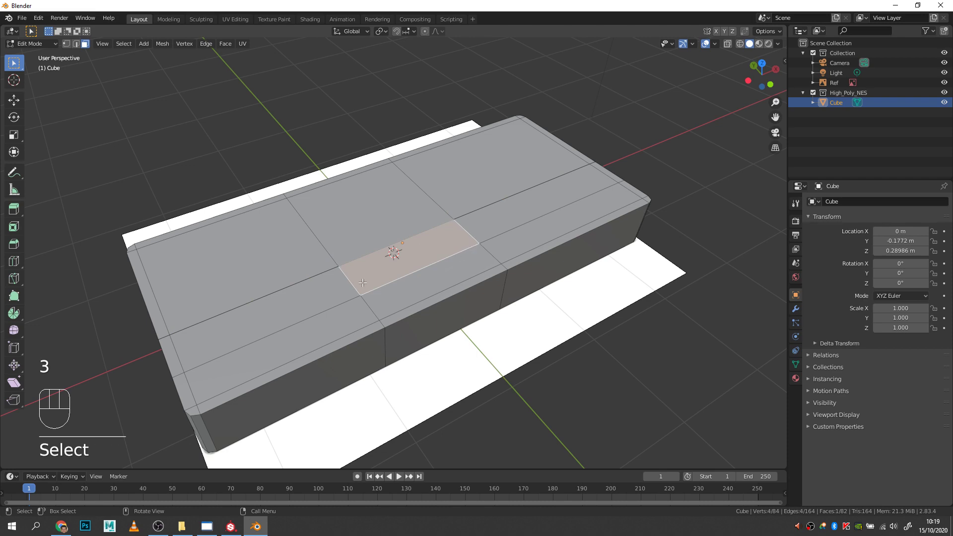
middle_click_drag(387, 235, 485, 266)
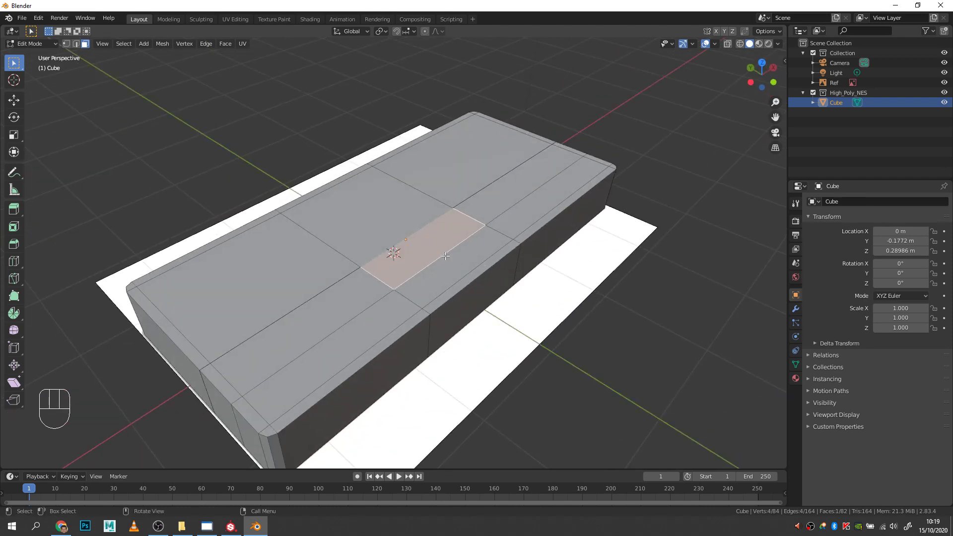
key("e")
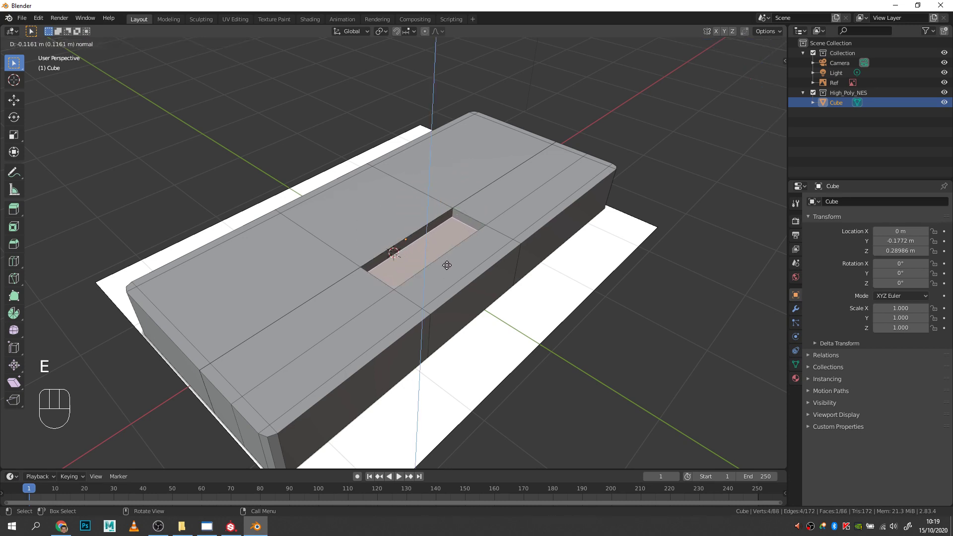
left_click(447, 266)
Raise the floor of the center recess by about 0.02 m along the Z axis.
middle_click_drag(446, 265, 540, 244)
scroll(449, 241, "up", 3)
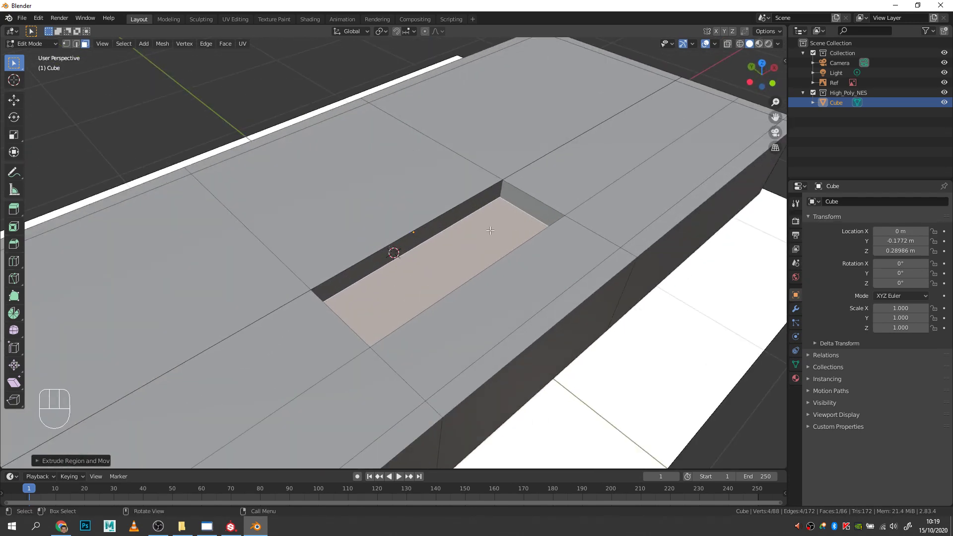
key("g")
key("z")
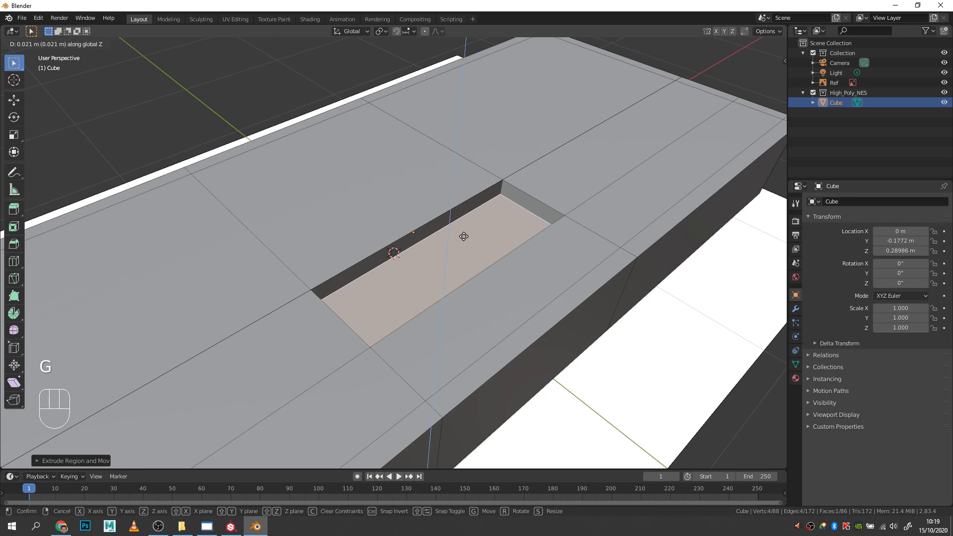
left_click(463, 236)
Move the vertex where the rear loop meets the body's side edge to test for duplicate geometry.
middle_click_drag(463, 235, 596, 206)
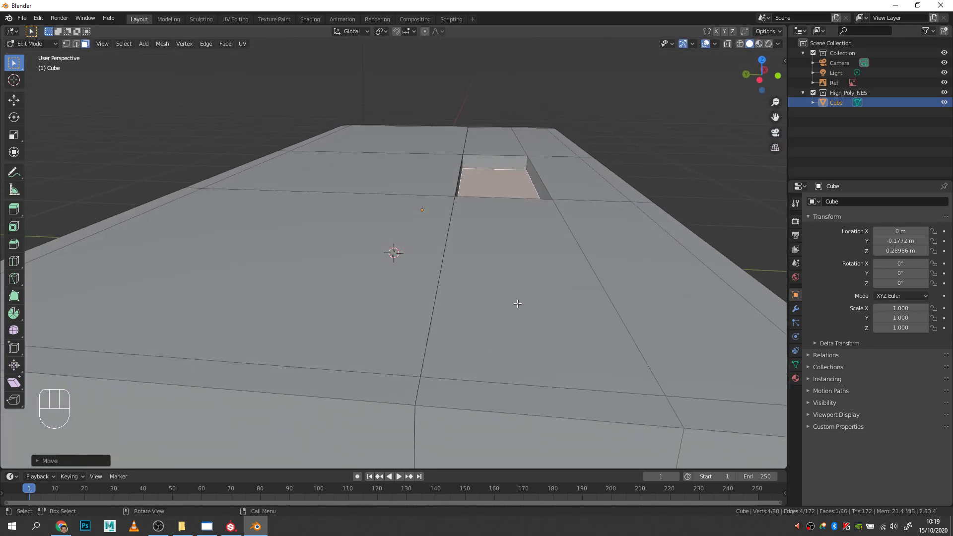
key("1")
left_click(414, 406)
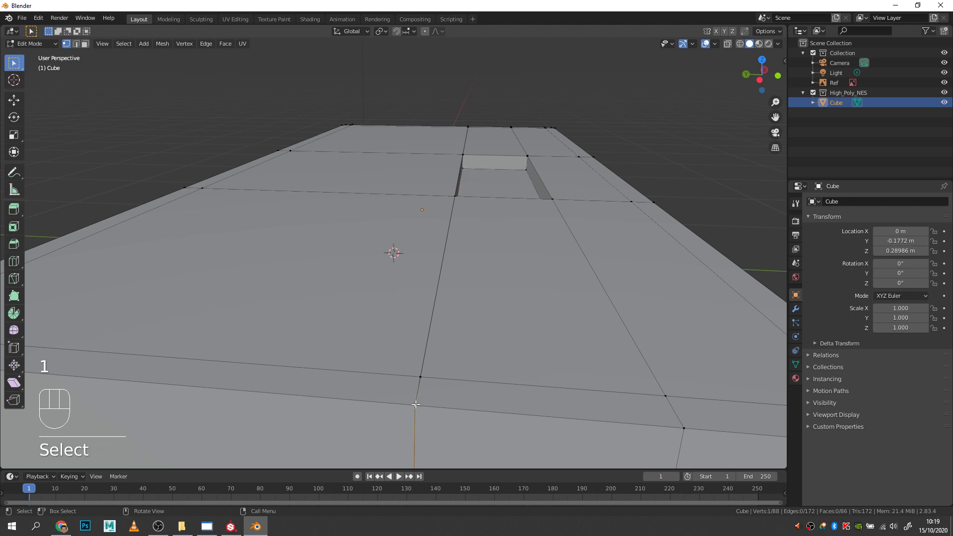
key("g")
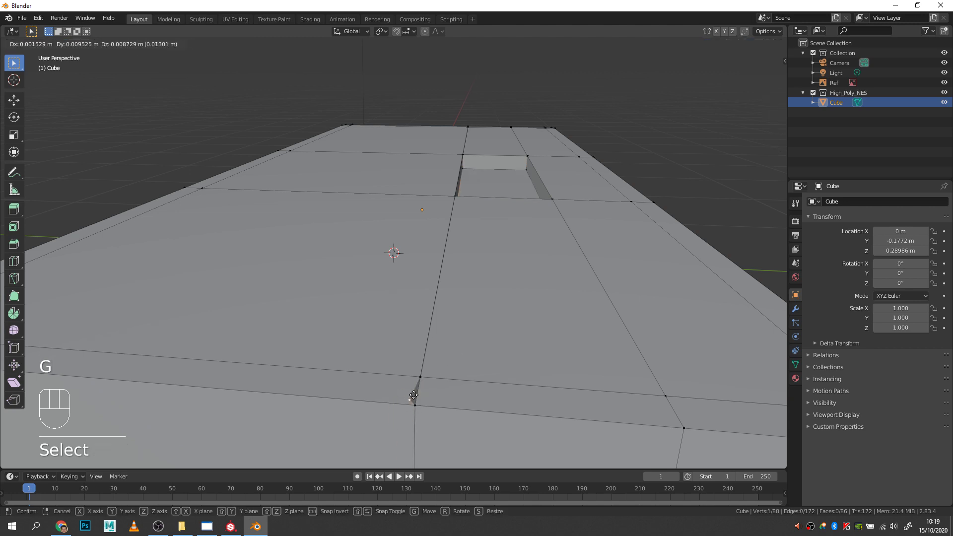
left_click(419, 395)
Undo the vertex move, the center recess, the loop extrusion and the last edge slide.
key("ctrl+z")
key("ctrl+z")
key("ctrl+z")
key("ctrl+z")
key("ctrl+z")
key("ctrl+z")
key("ctrl+z")
key("ctrl+z")
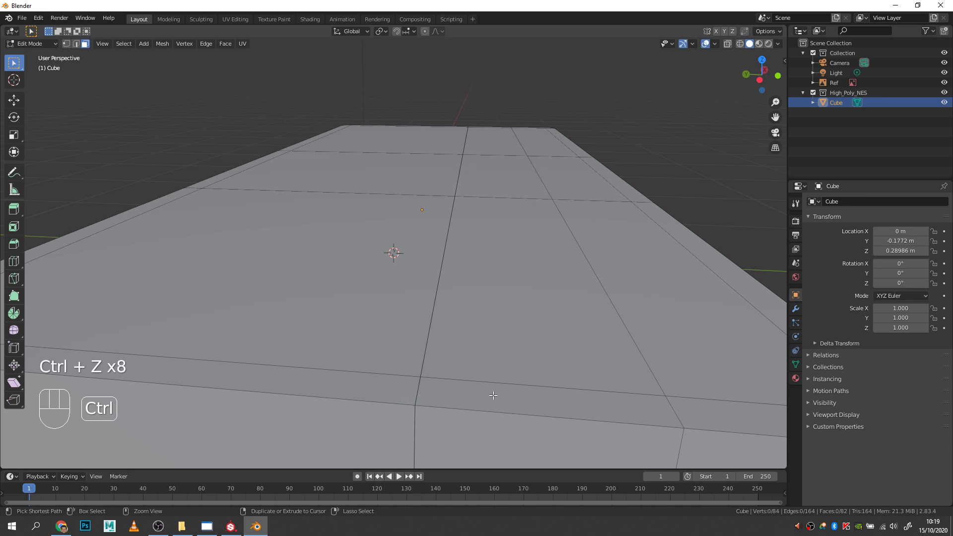
key("ctrl+z")
key("ctrl+z")
key("ctrl+z")
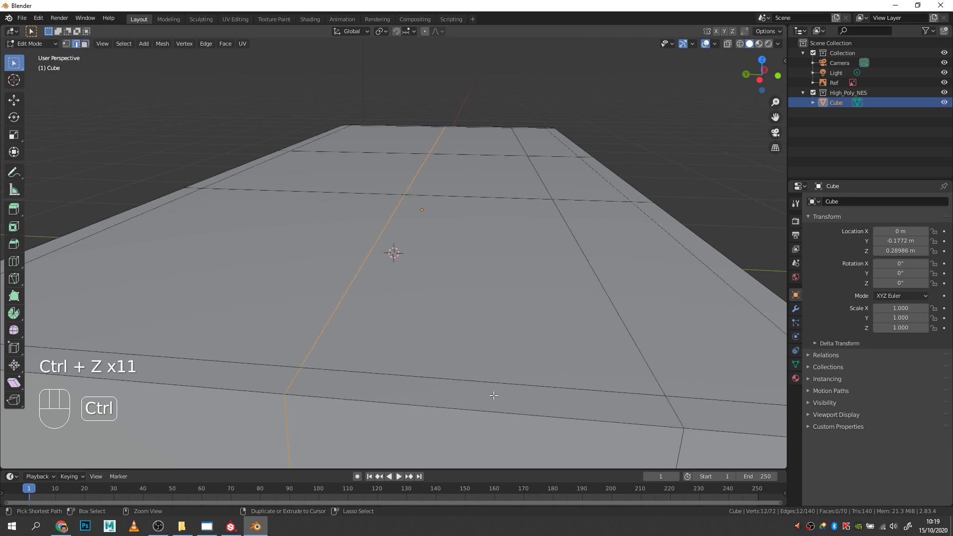
key("ctrl+y")
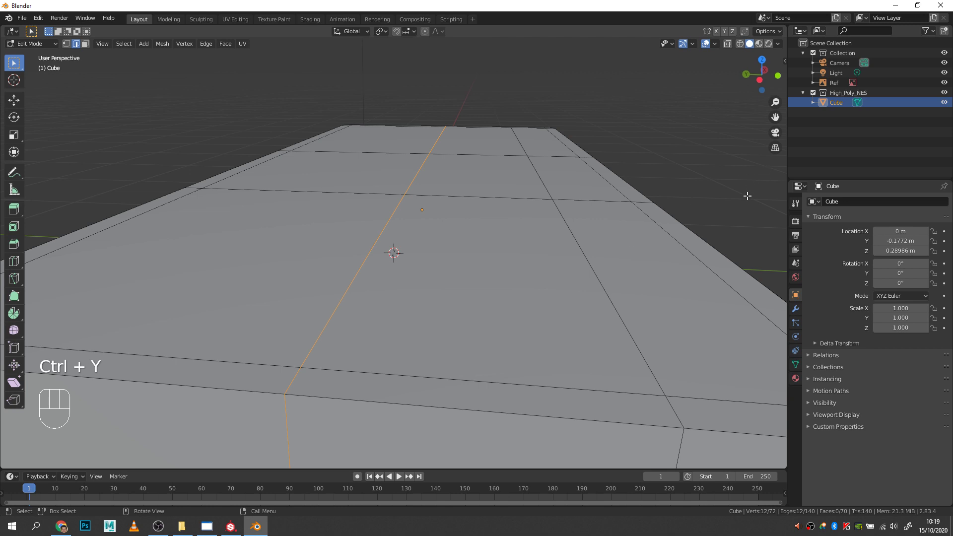
In top view with X-ray on, slide the selected loop to the upper edge of the reference's Select/Start button panel.
key("KP_7")
key("alt+z")
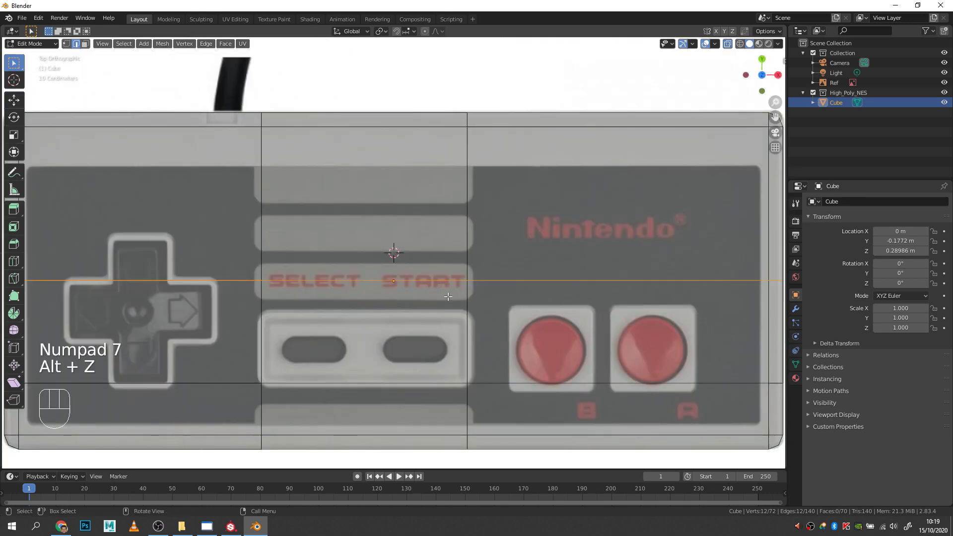
key("g")
key("g")
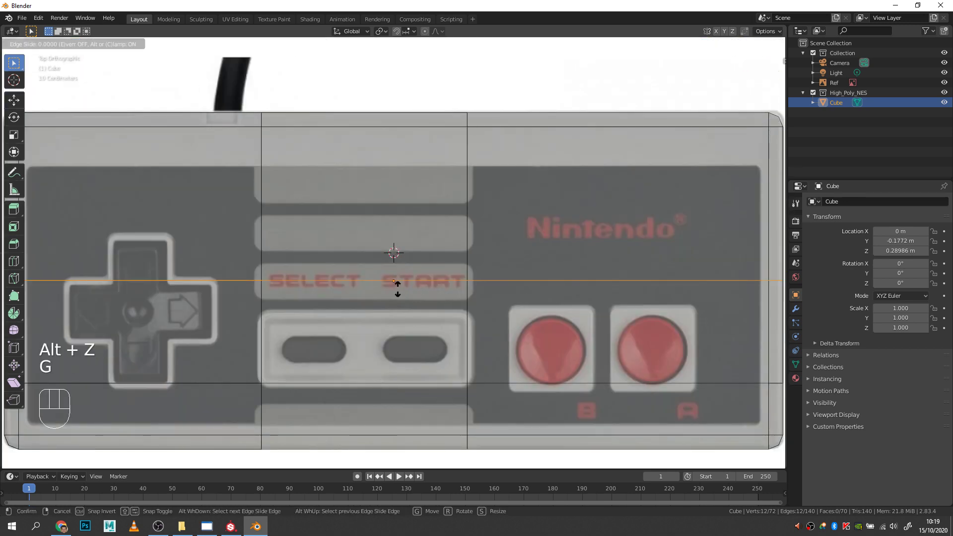
left_click(400, 331)
With X-ray off, extrude the Select/Start panel face about 0.07 m into the body and compare the recess with the reference.
mouse_move(486, 287)
middle_mouse_down()
mouse_move(481, 270)
mouse_move(493, 272)
middle_mouse_up()
key("alt+z")
key("3")
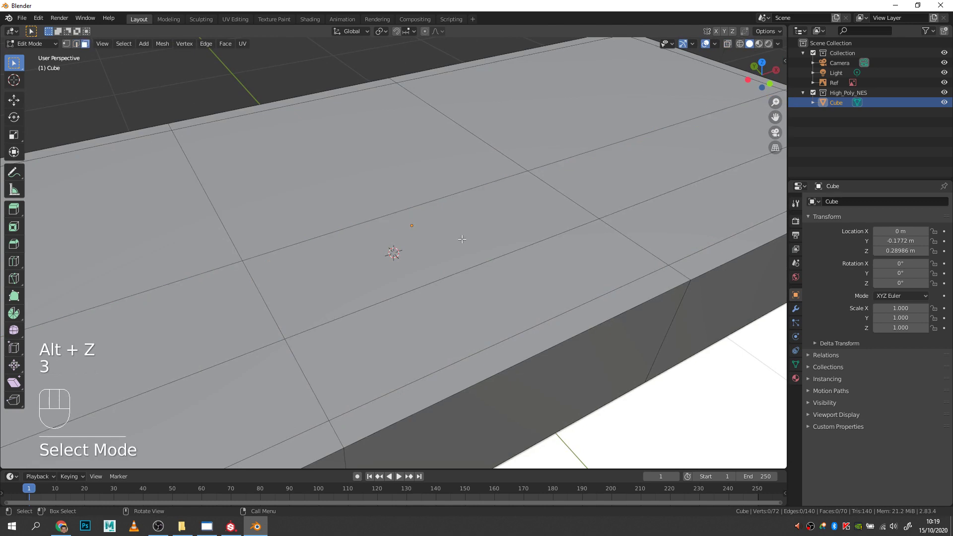
left_click(452, 234)
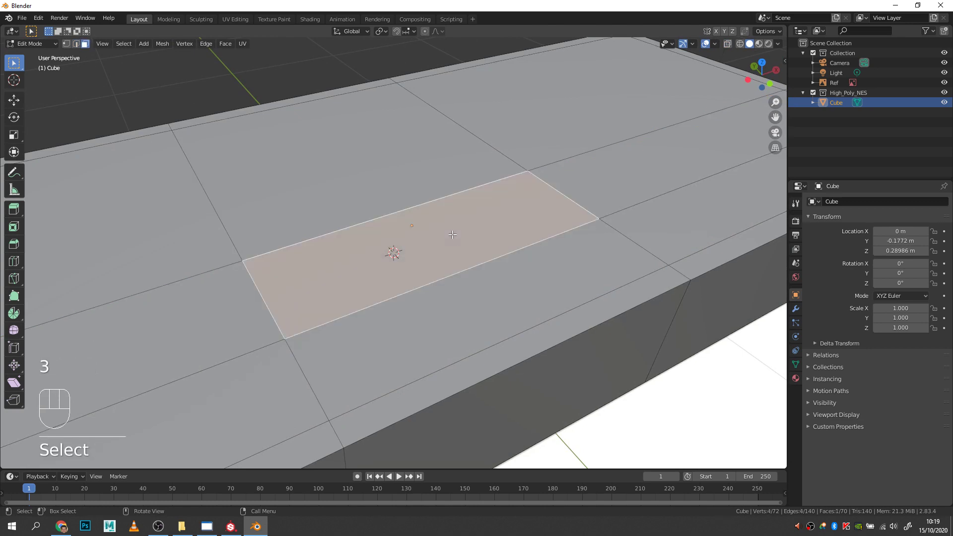
key("e")
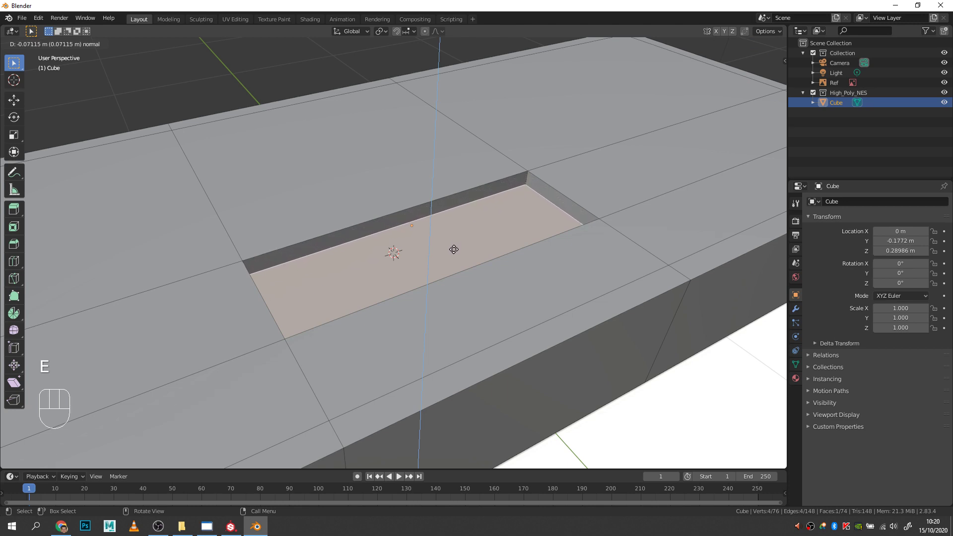
left_click(453, 252)
scroll(605, 210, "down", 6)
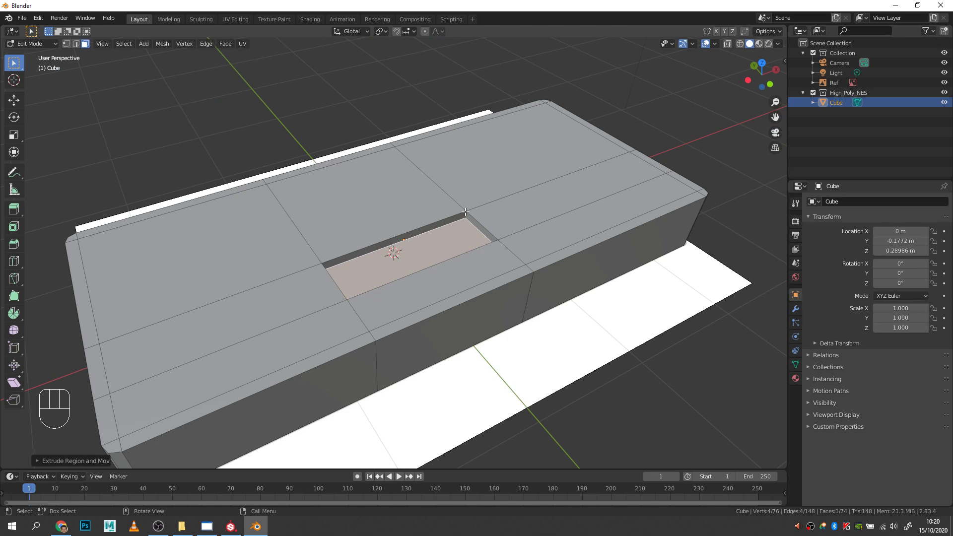
key("alt+z")
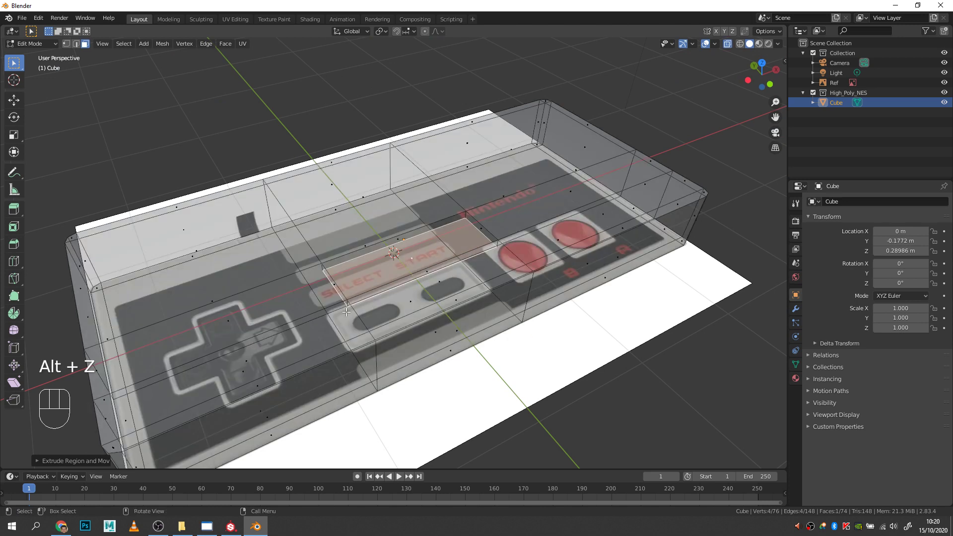
key("alt+z")
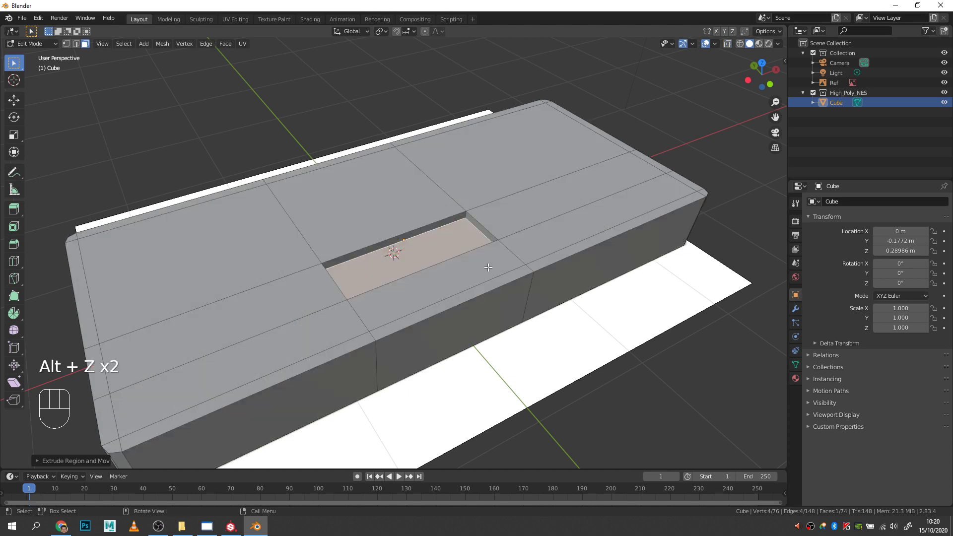
Bevel the four vertical corner edges of the recess by about 0.035 m with two segments.
key("2")
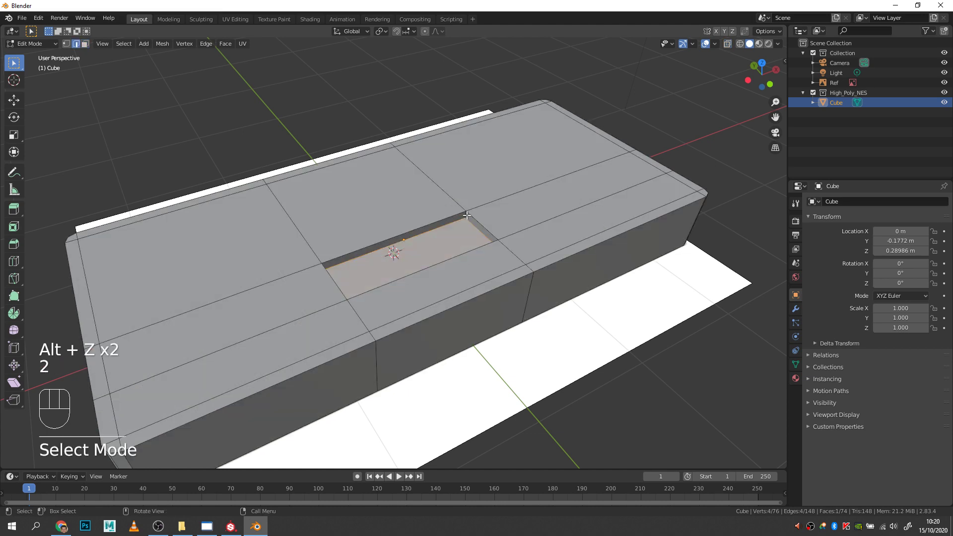
left_click(465, 214)
middle_click_drag(464, 215, 504, 75)
left_click(540, 132, "shift")
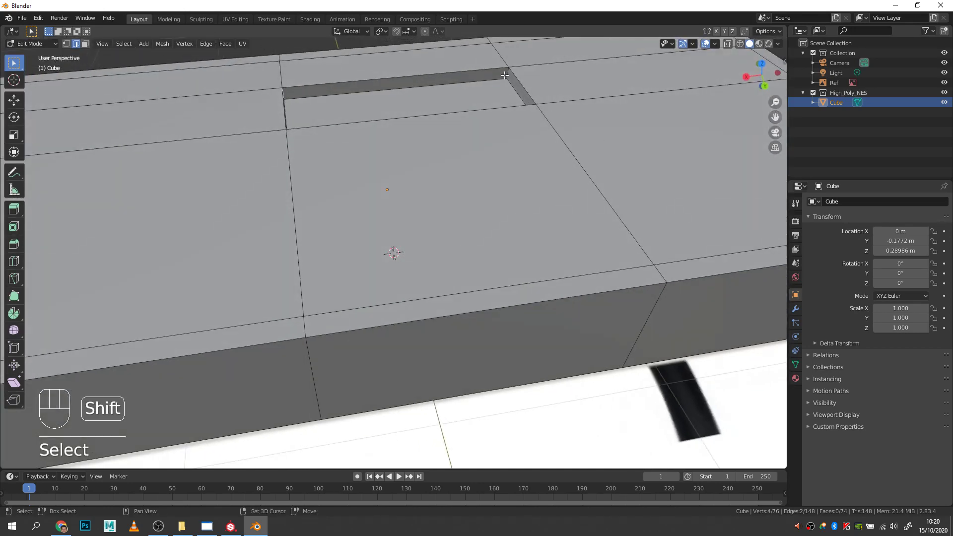
middle_click_drag(502, 141, 393, 213)
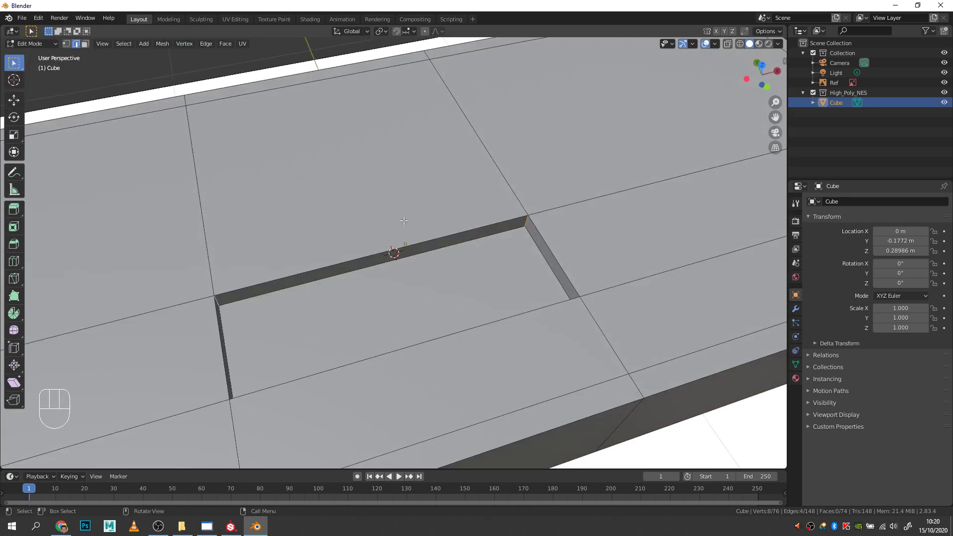
key("ctrl+b")
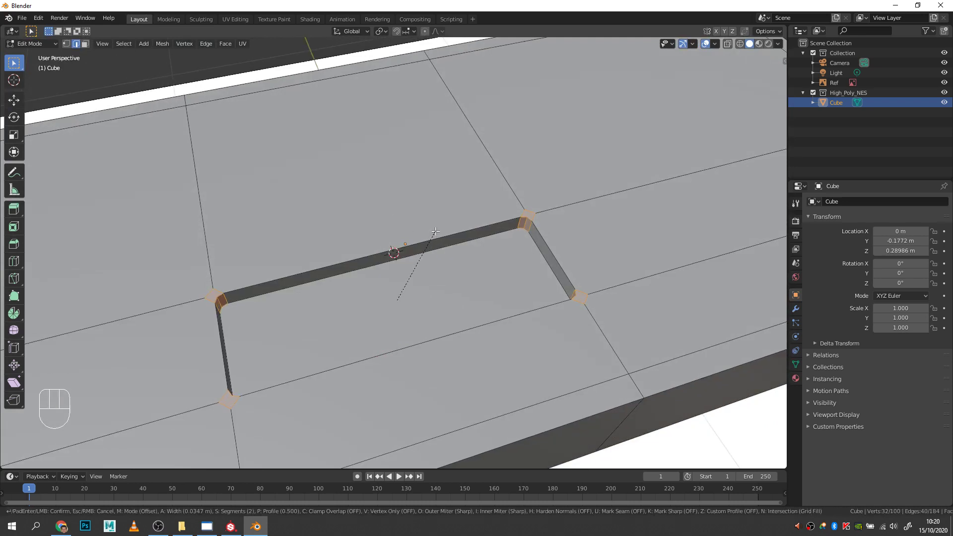
left_click(435, 231)
In vertex mode, connect the two outer bevel vertices along the right side of the Select/Start recess with a new edge.
middle_click_drag(321, 250, 316, 287)
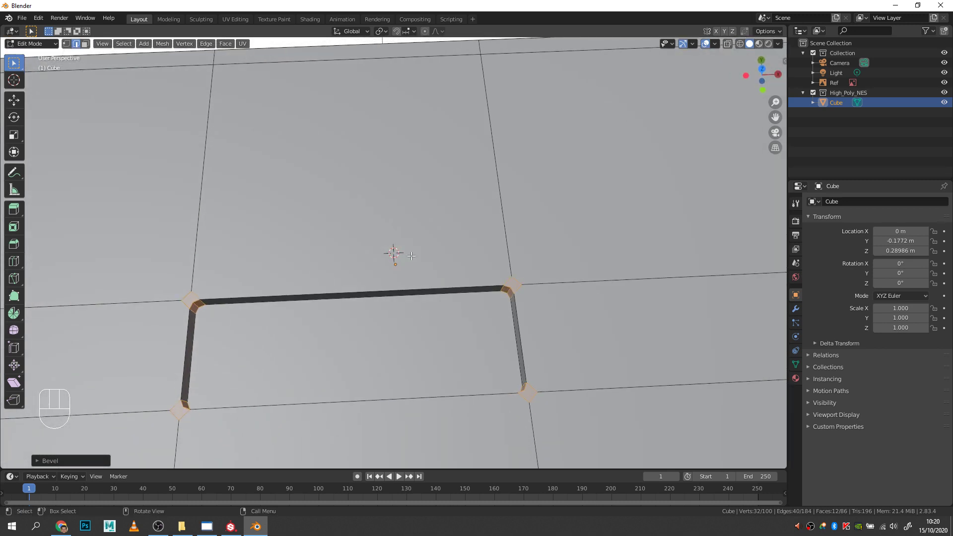
key("1")
left_click(510, 290)
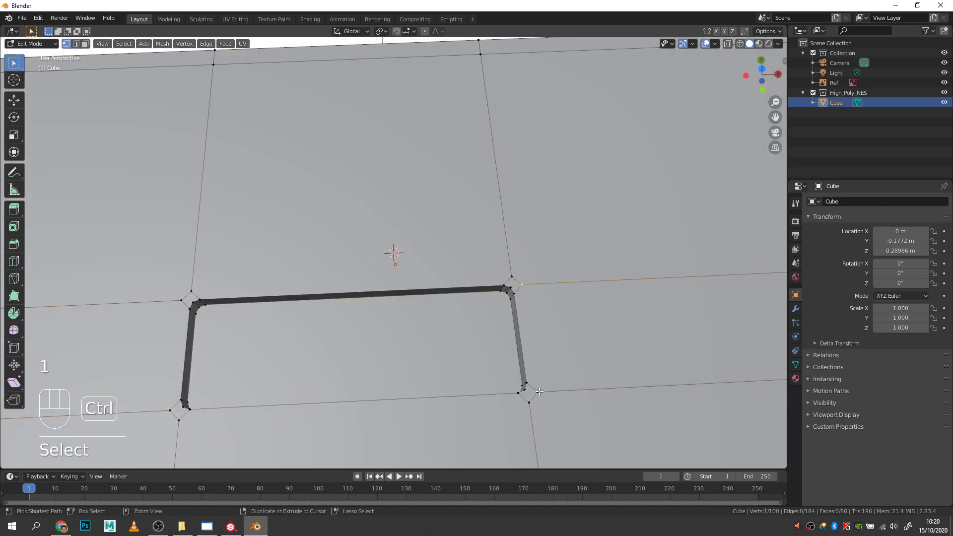
left_click(530, 309, "ctrl")
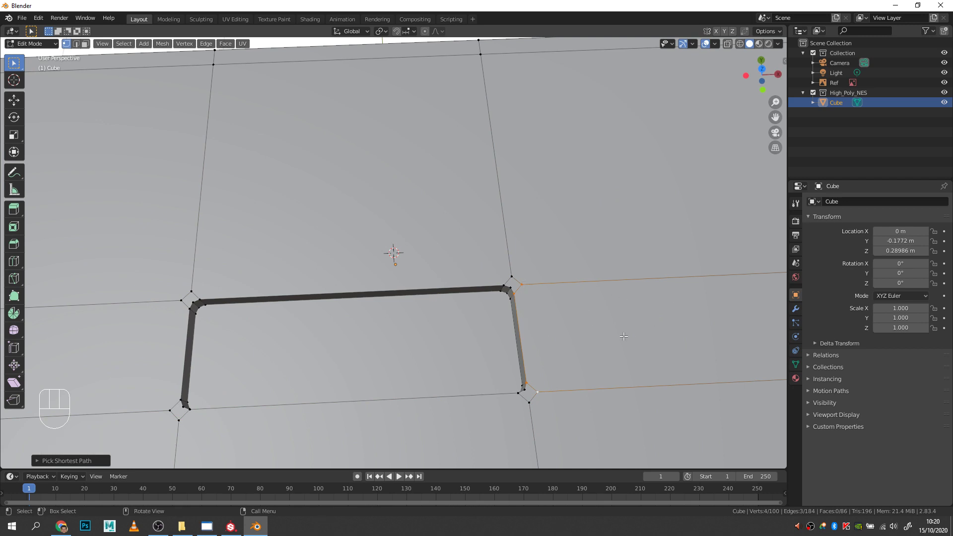
key("j")
left_click(549, 358)
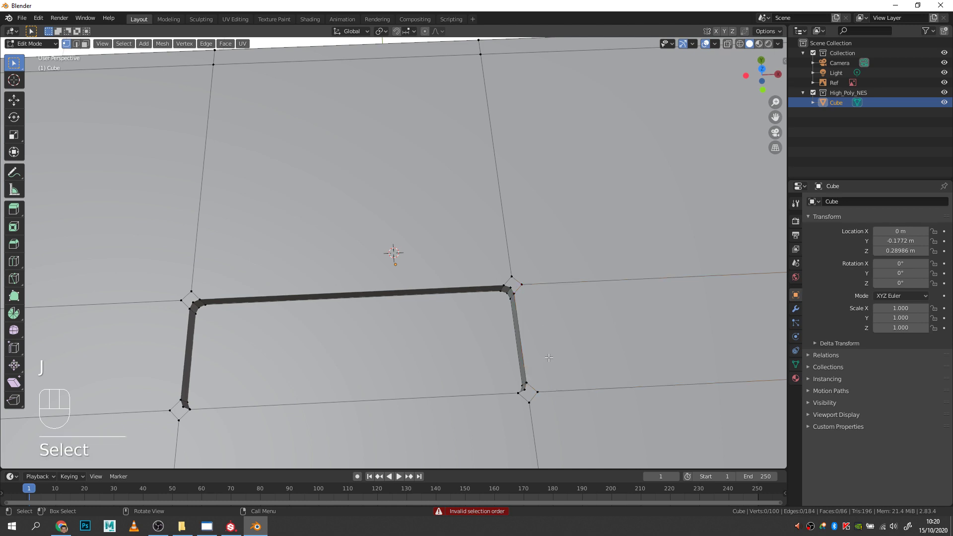
left_click(523, 283, "shift")
left_click(539, 390, "shift")
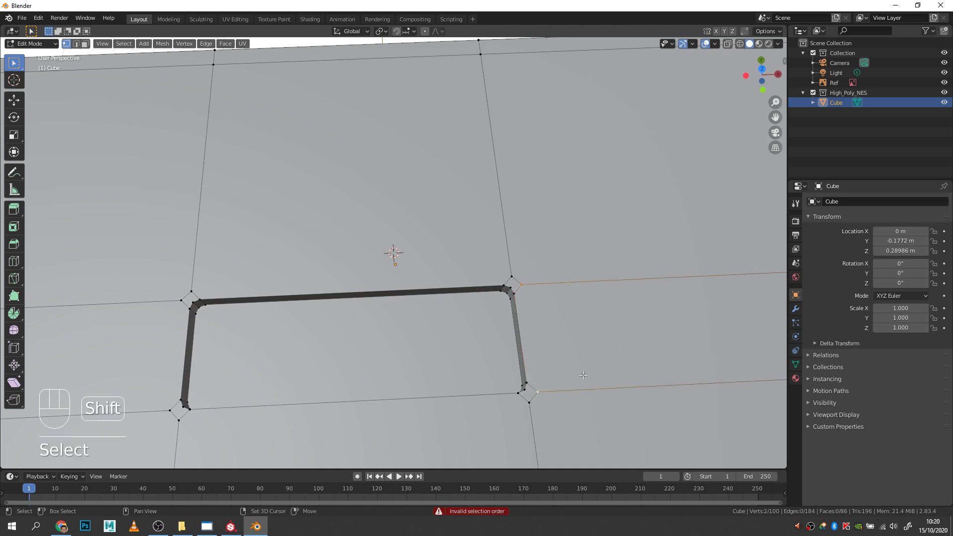
key("j")
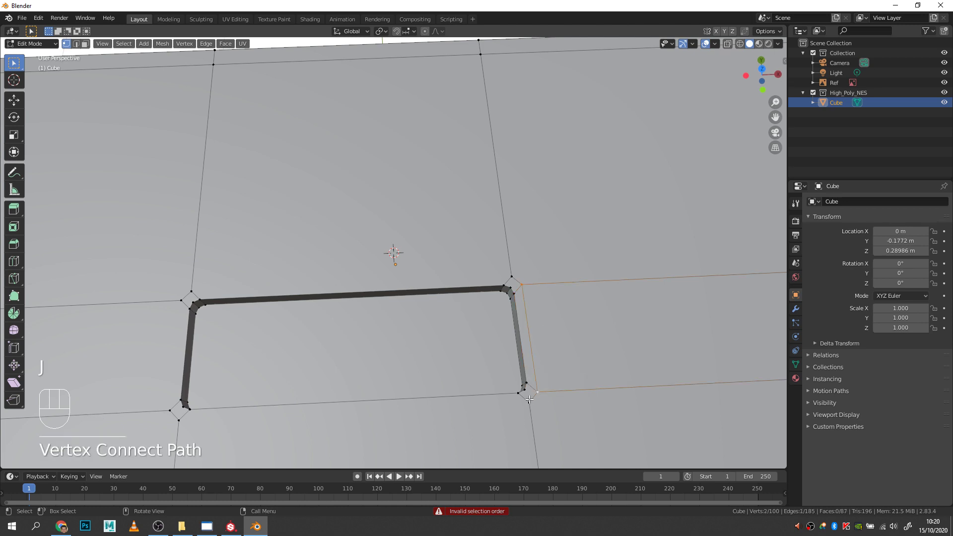
Connect the outer bevel vertices along the front, left and back sides of the recess to complete the surrounding edge frame.
left_click(529, 400, "shift")
left_click(180, 422, "shift")
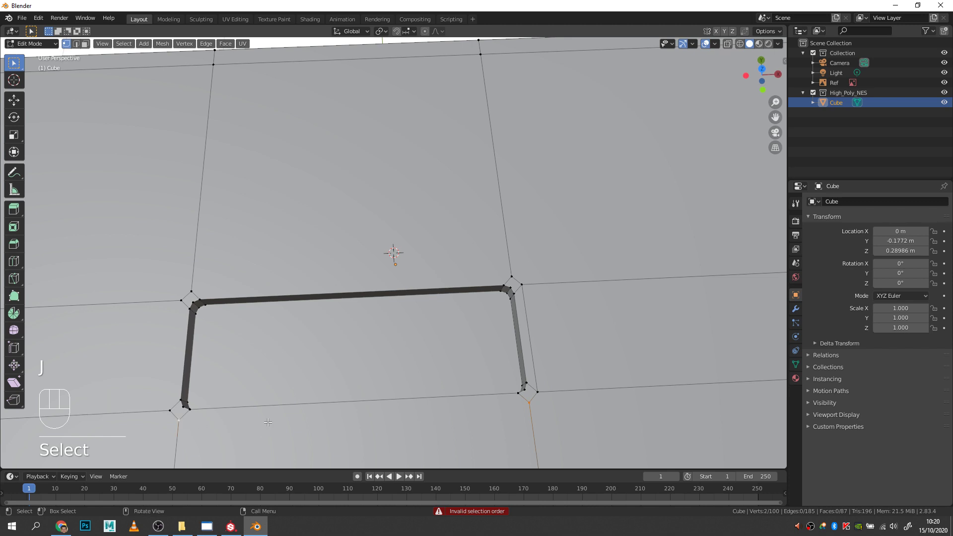
key("j")
left_click(170, 411, "shift")
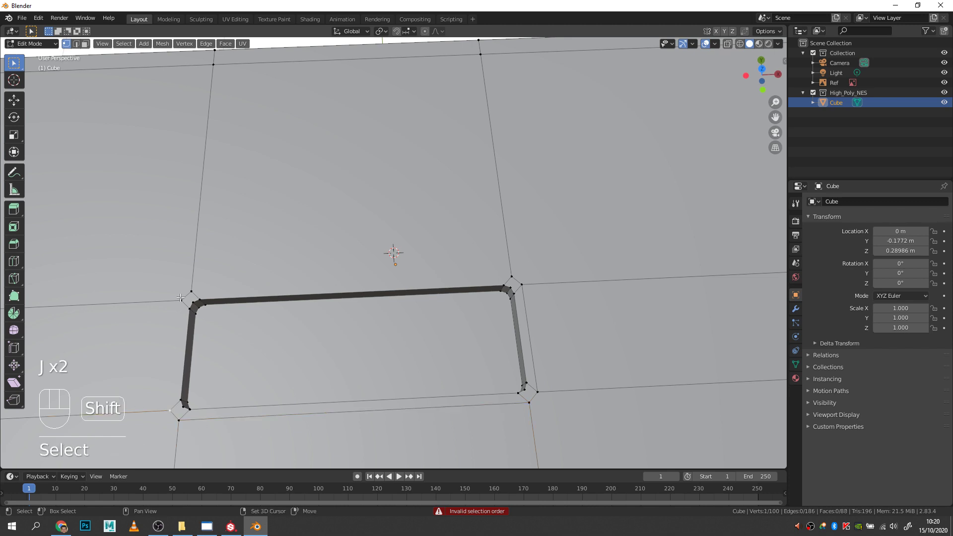
left_click(181, 298, "shift")
key("j")
left_click(192, 291)
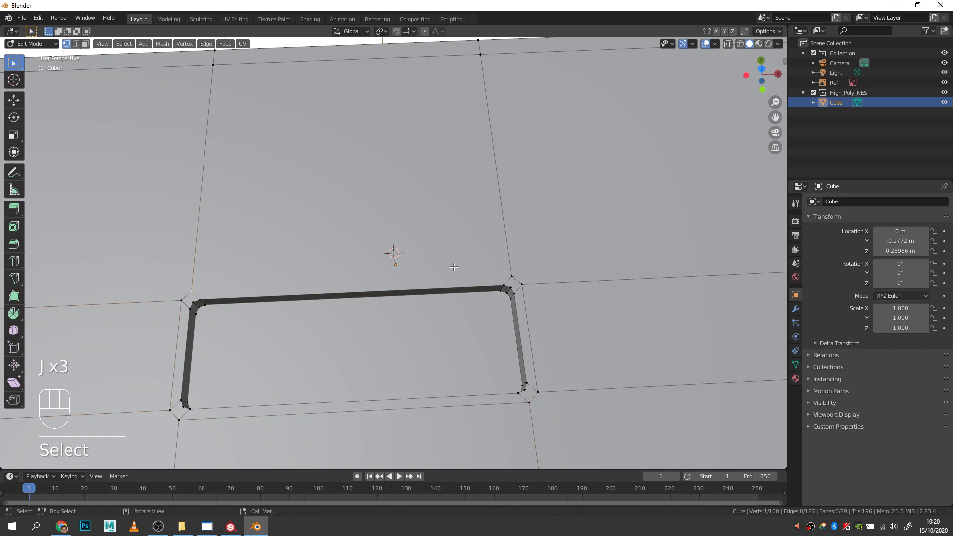
left_click(511, 274, "shift")
key("j")
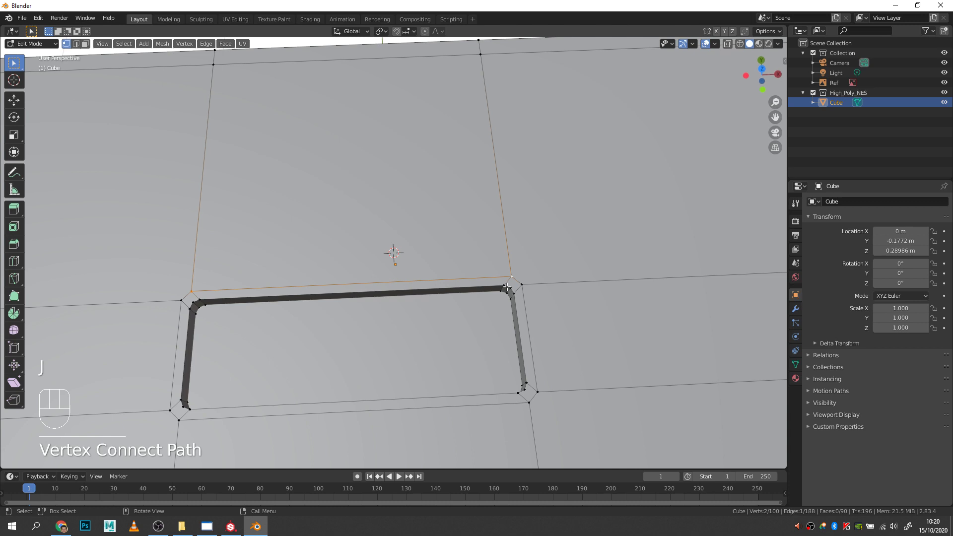
Merge each pair of outer bevel vertices at the two right-hand corners of the recess at their center.
middle_click_drag(511, 292, 527, 302)
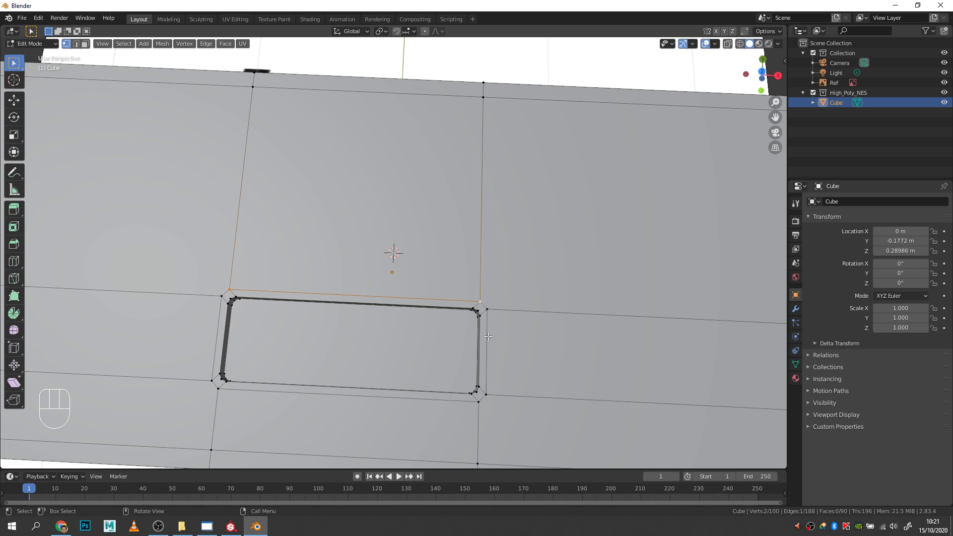
left_click(487, 308)
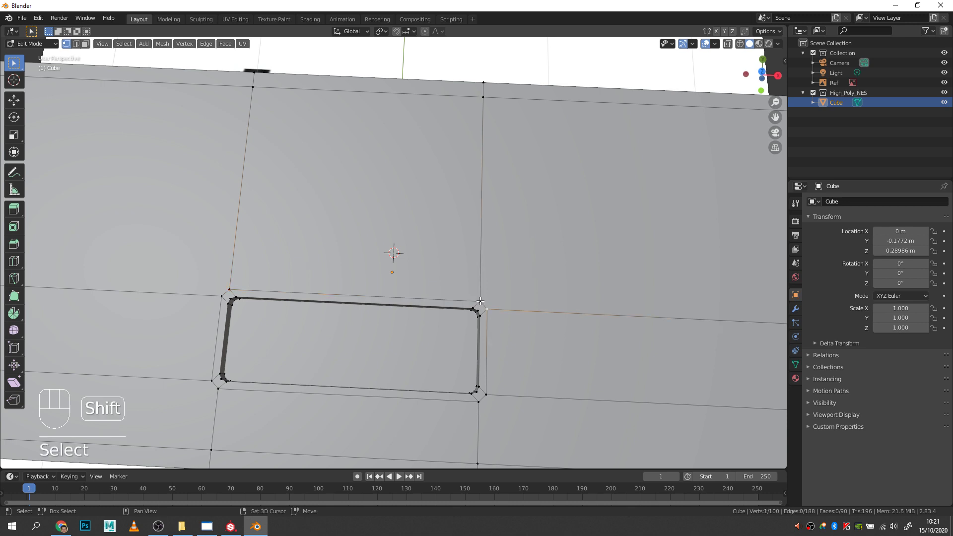
left_click(479, 301, "shift")
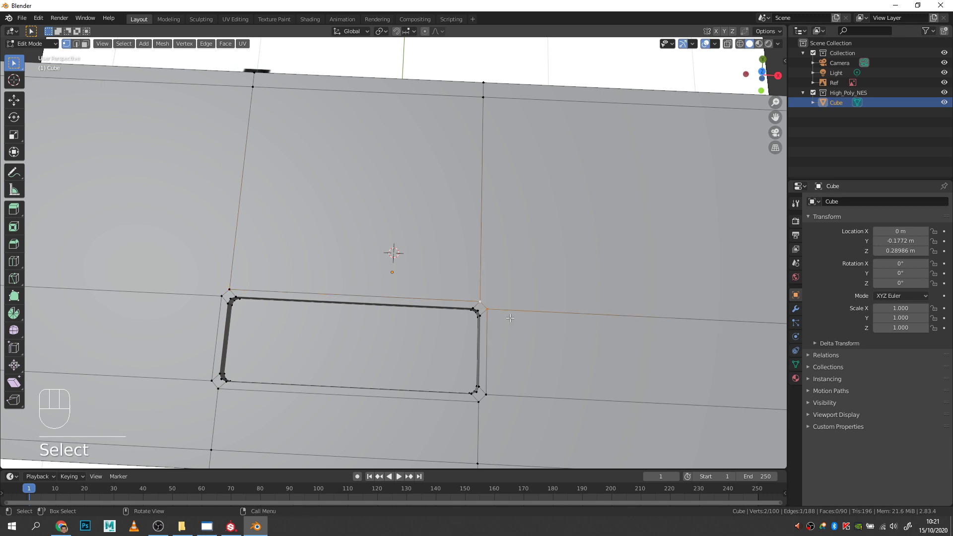
key("m")
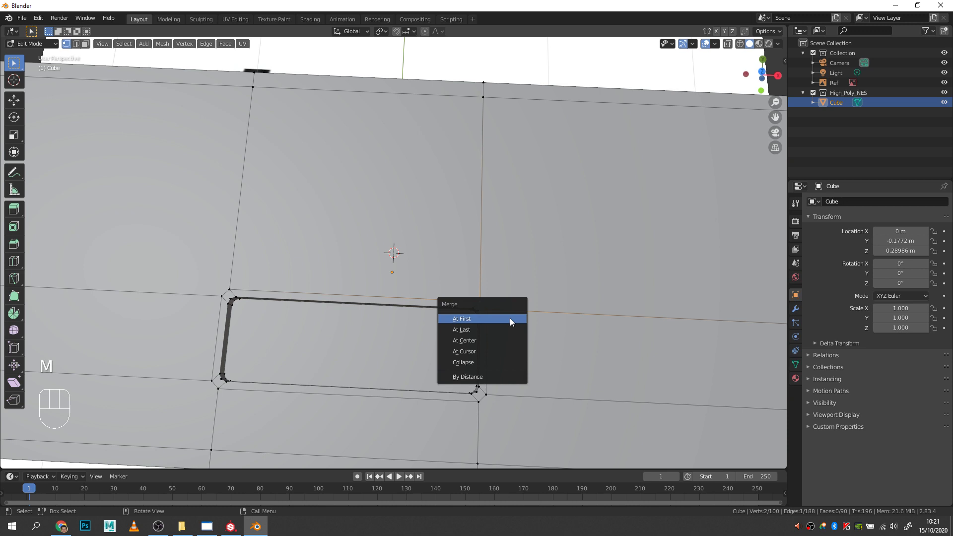
left_click(478, 340)
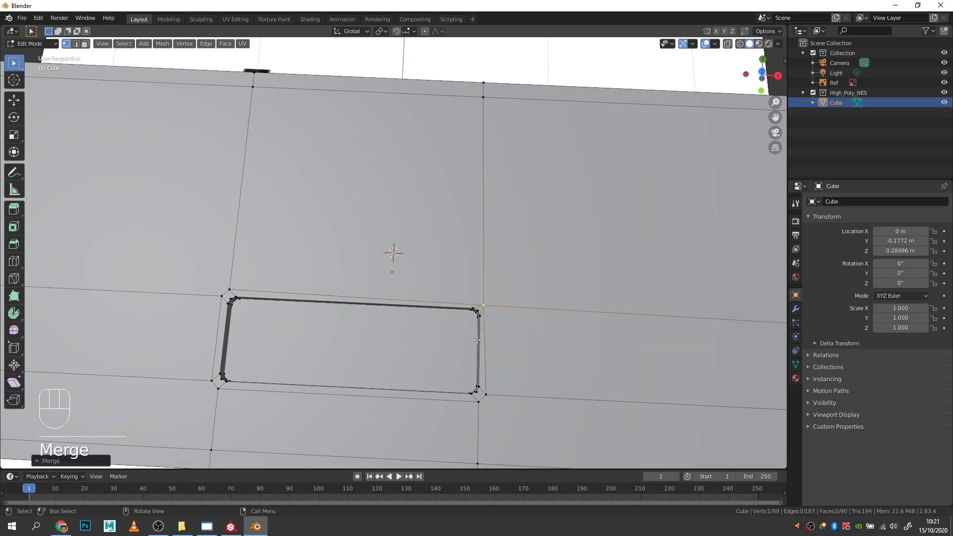
left_click(486, 395)
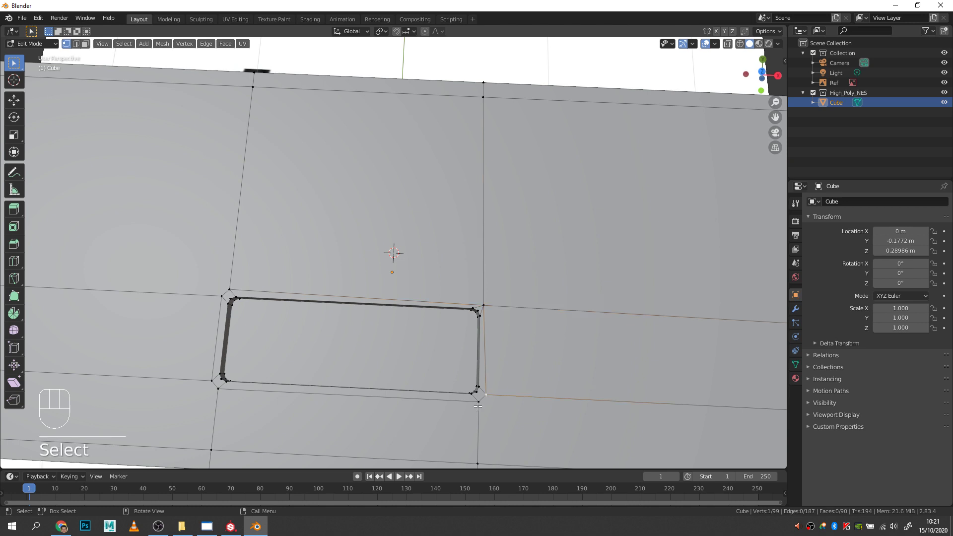
left_click(478, 402, "shift")
key("m")
left_click(523, 406)
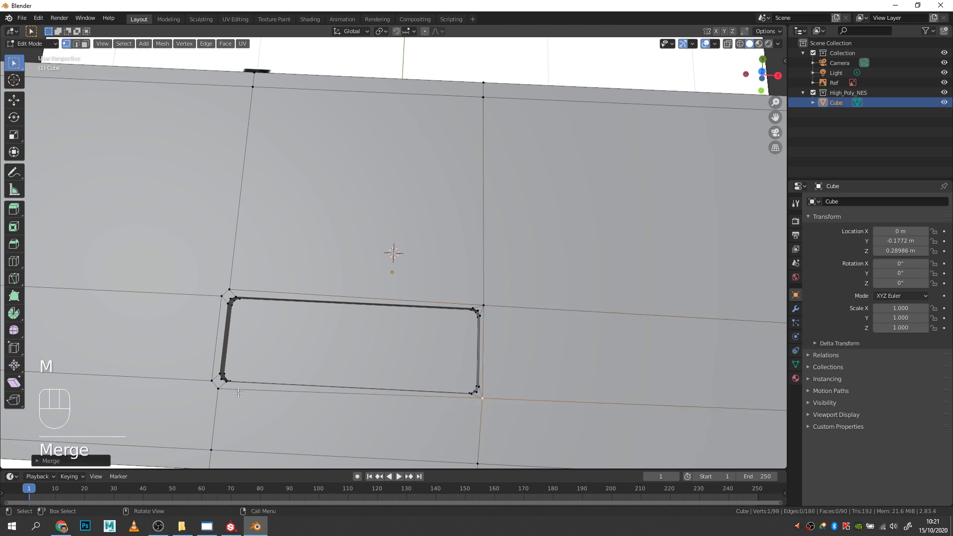
Merge each pair of outer bevel vertices at the two left-hand corners of the recess at their center.
left_click(218, 388, "shift")
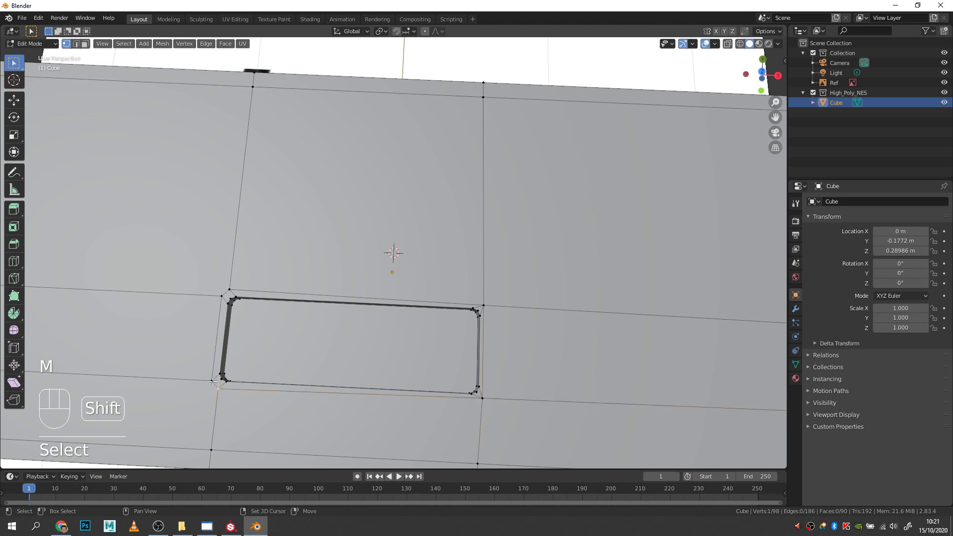
key("m")
left_click(244, 387)
left_click(227, 290)
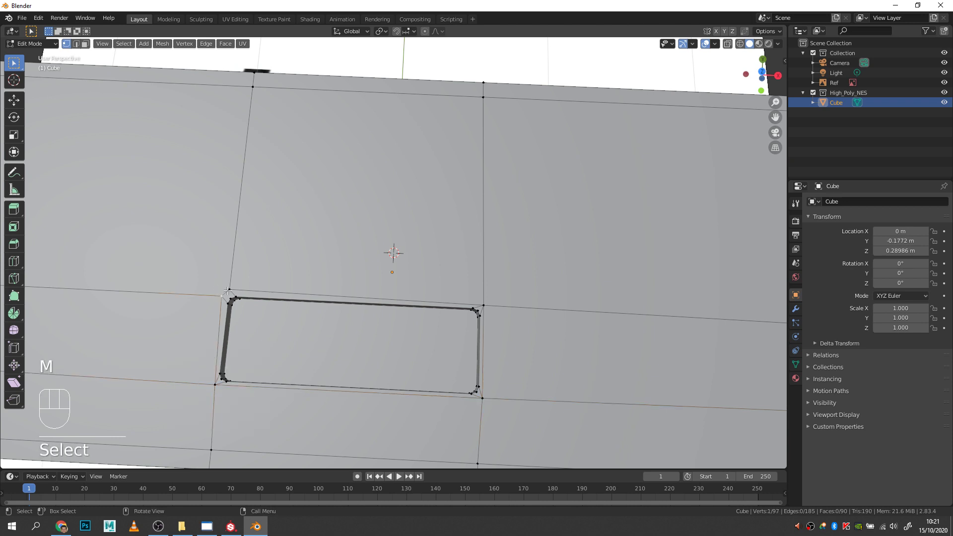
left_click(222, 294, "shift")
key("m")
left_click(286, 309)
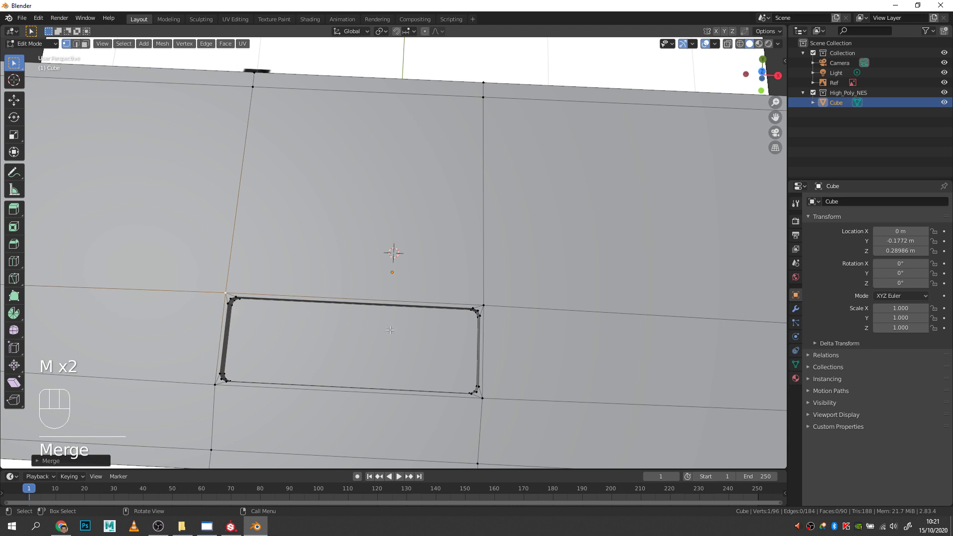
Examine the edge flow around the recess corners and out to the body's side edges from several angles.
middle_click_drag(480, 345, 474, 282)
scroll(490, 334, "down", 2)
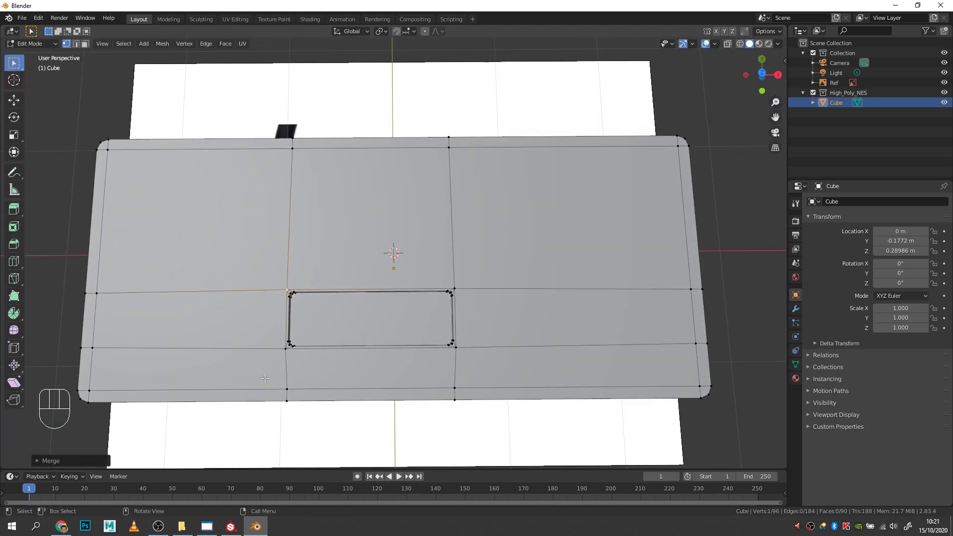
scroll(437, 278, "up", 5)
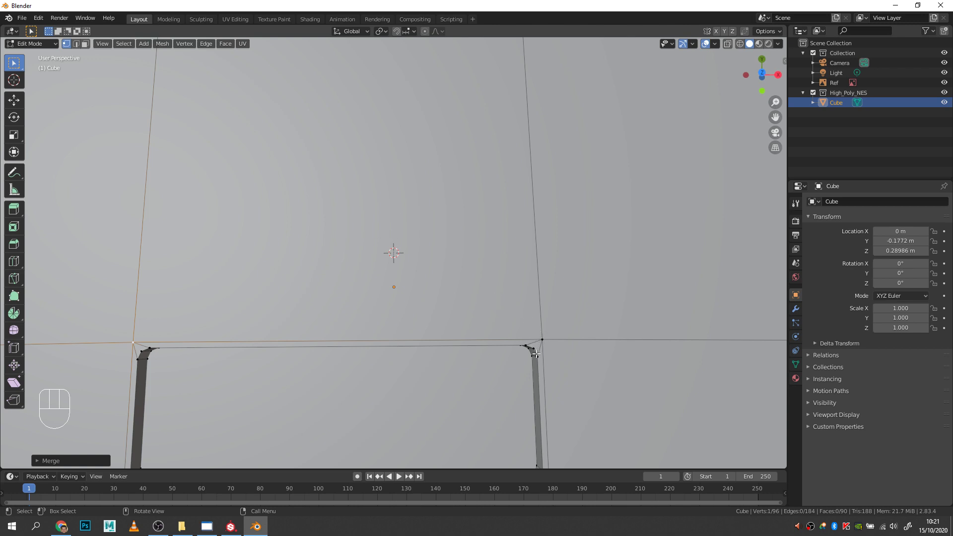
middle_click_drag(429, 344, 685, 292)
scroll(428, 285, "down", 6)
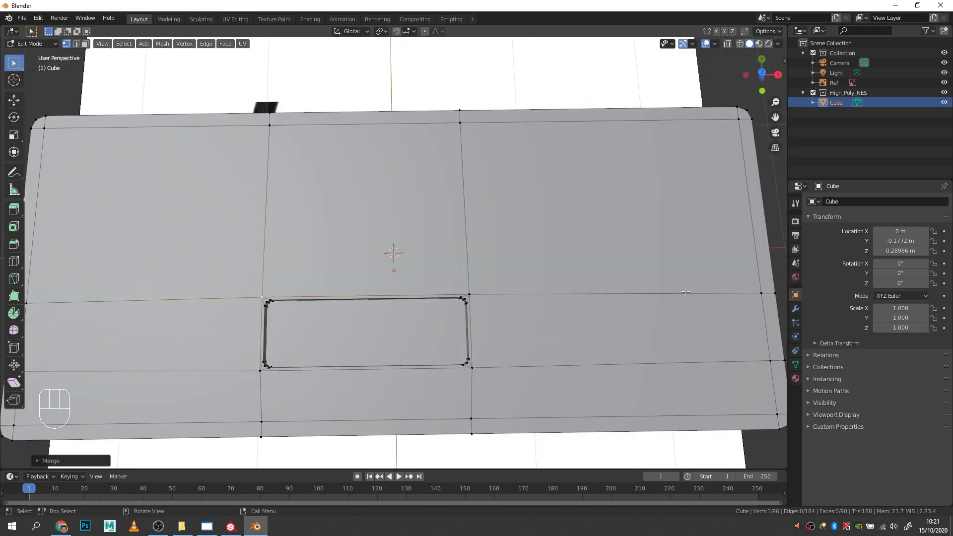
left_click_drag(782, 279, 712, 303)
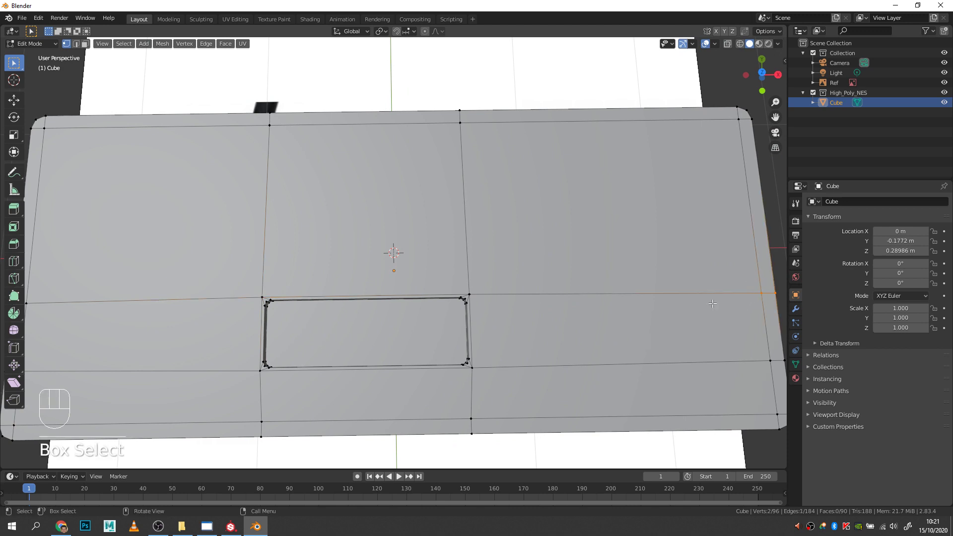
scroll(474, 296, "down", 5)
middle_click_drag(475, 298, 365, 282)
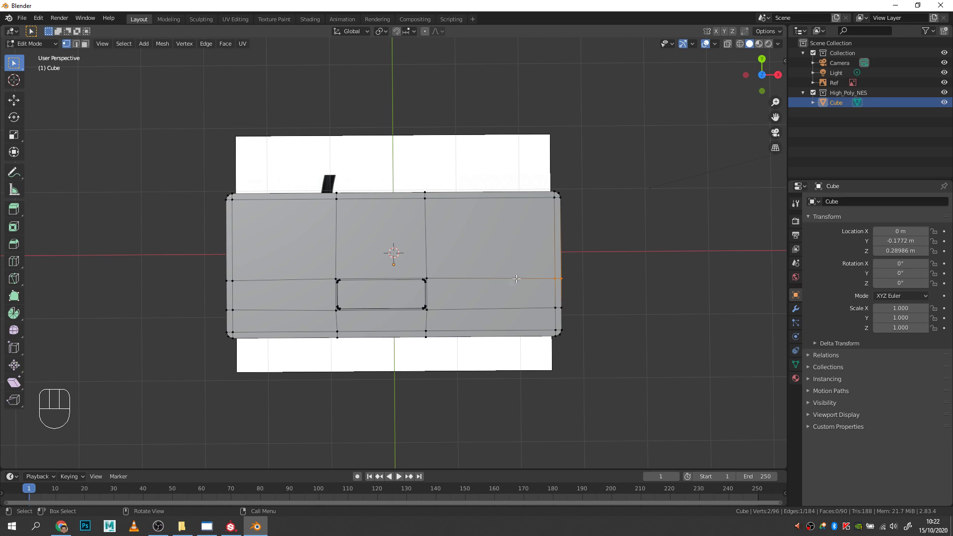
middle_click_drag(333, 285, 460, 244)
scroll(408, 281, "up", 5)
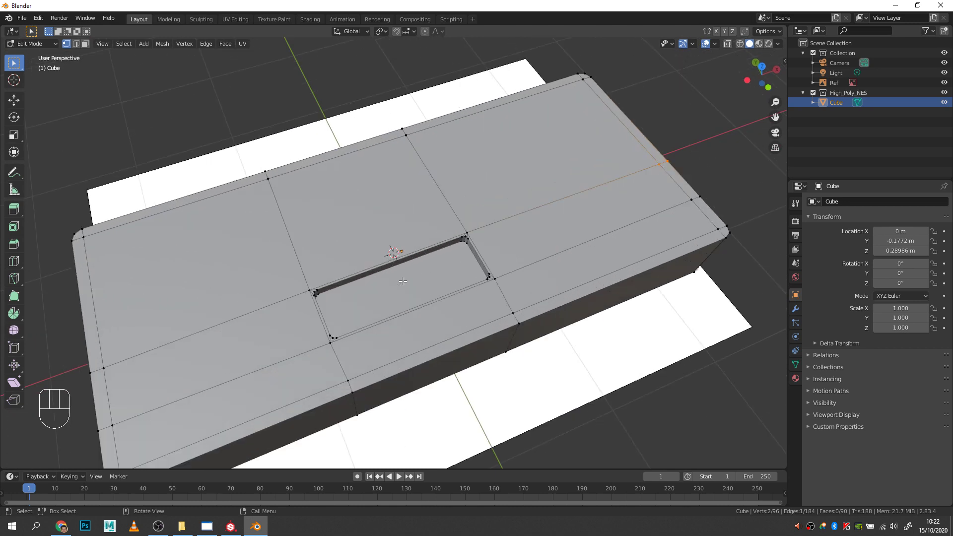
middle_click_drag(455, 258, 460, 244)
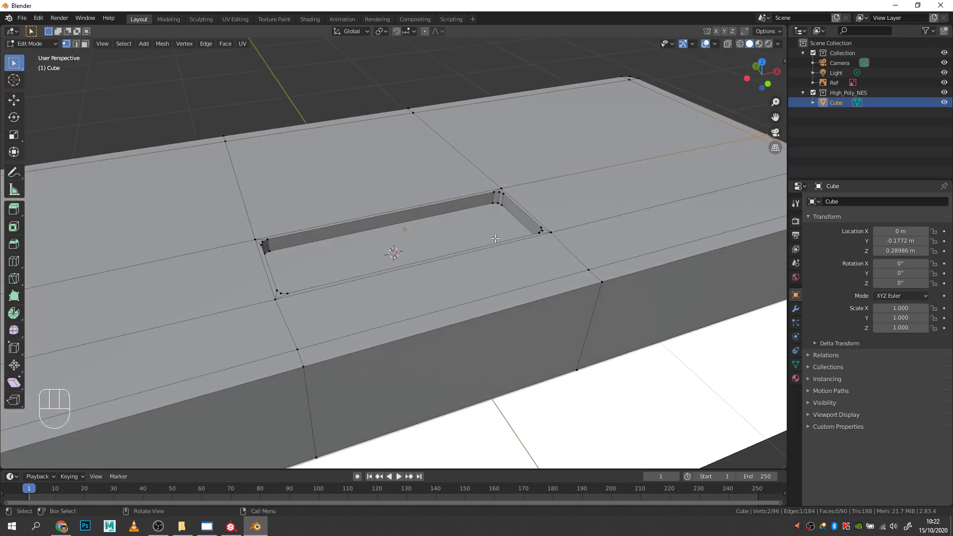
scroll(554, 263, "down", 3)
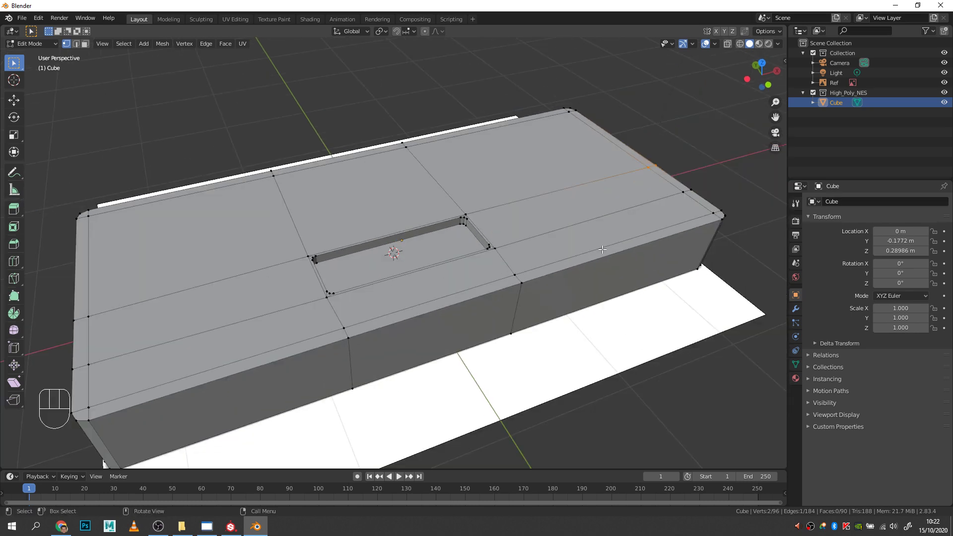
Add a Subdivision Surface modifier to the controller body and inspect the smoothed shape in Object Mode.
left_click(795, 309)
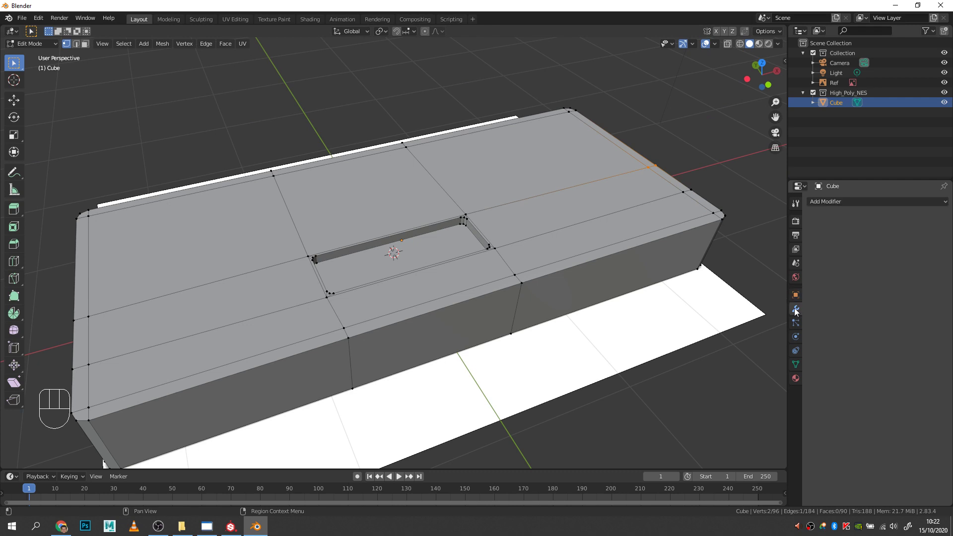
left_click(834, 201)
left_click(821, 201)
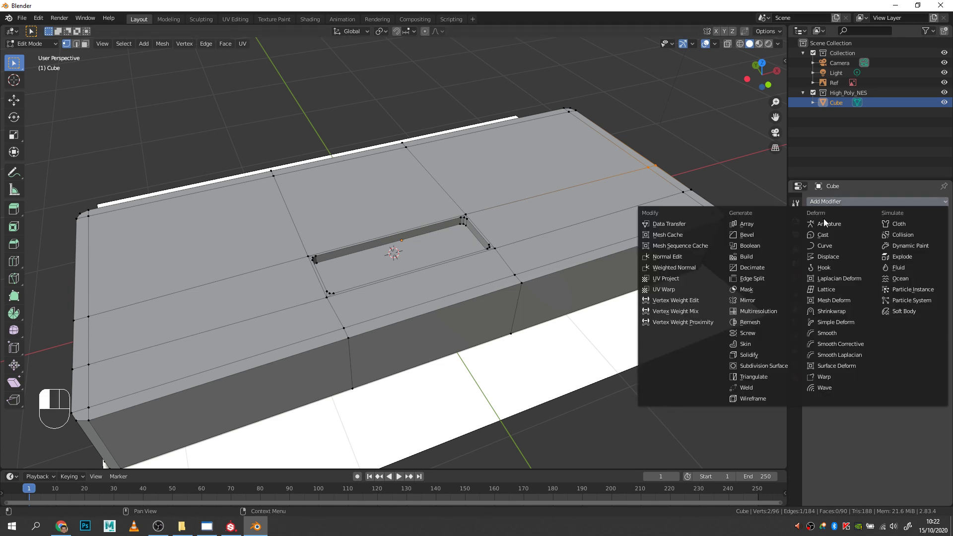
left_click(764, 365)
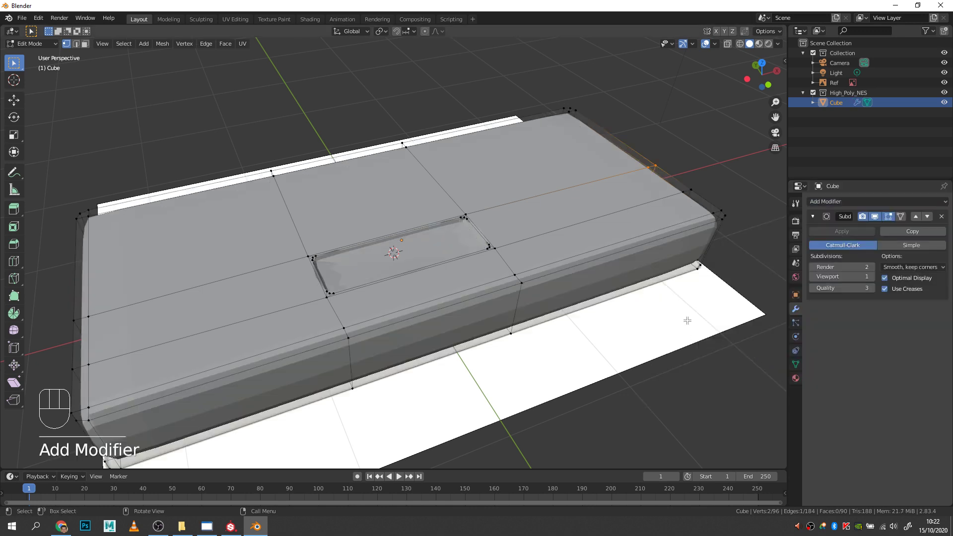
key("Tab")
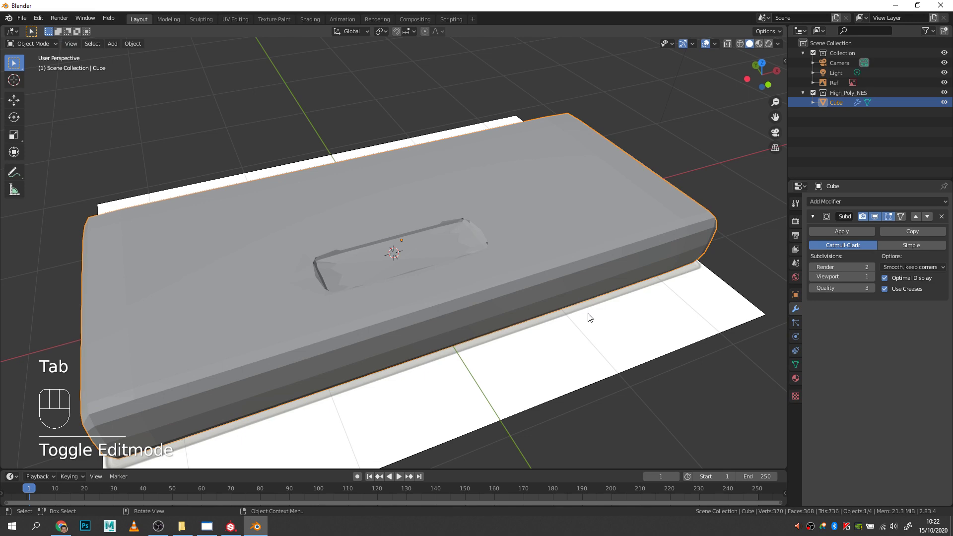
middle_click_drag(589, 315, 649, 284)
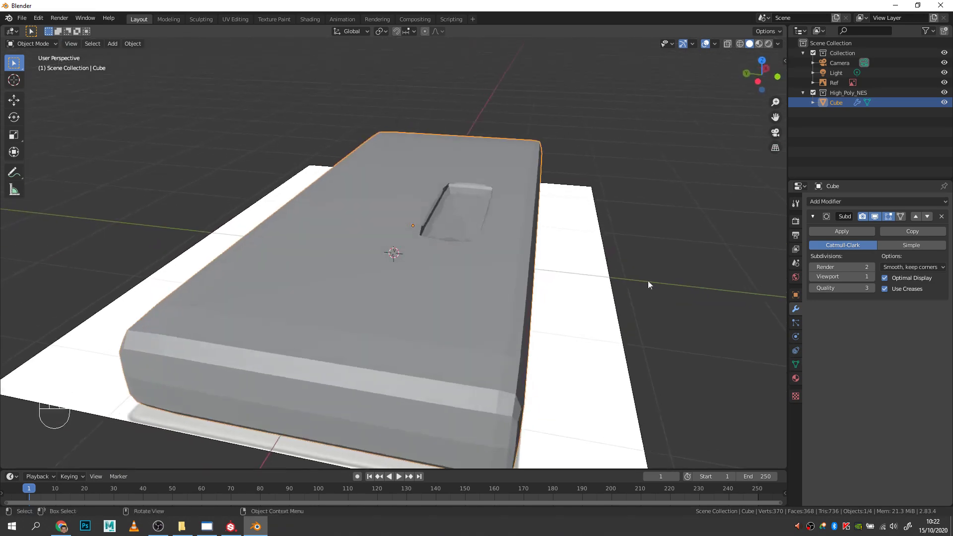
middle_click_drag(465, 173, 367, 238)
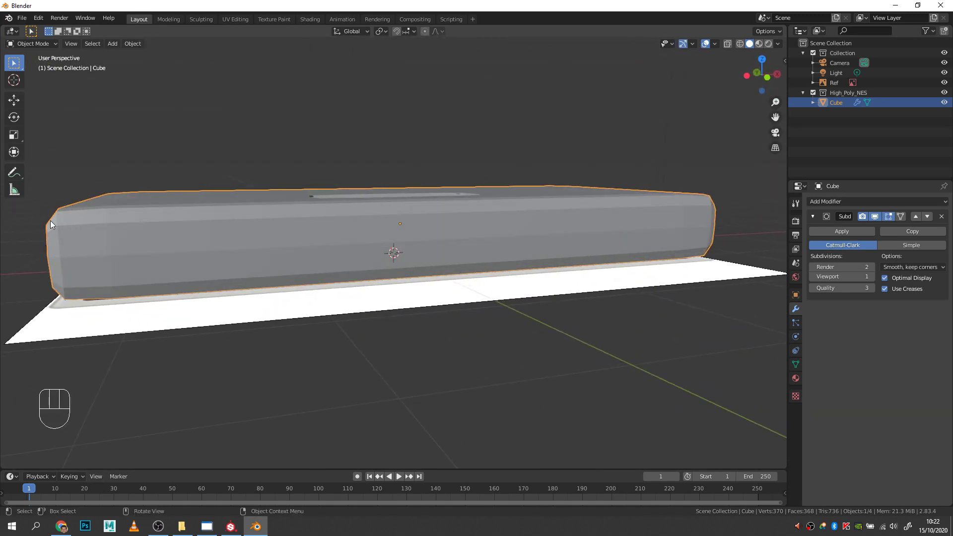
middle_click_drag(114, 219, 389, 266)
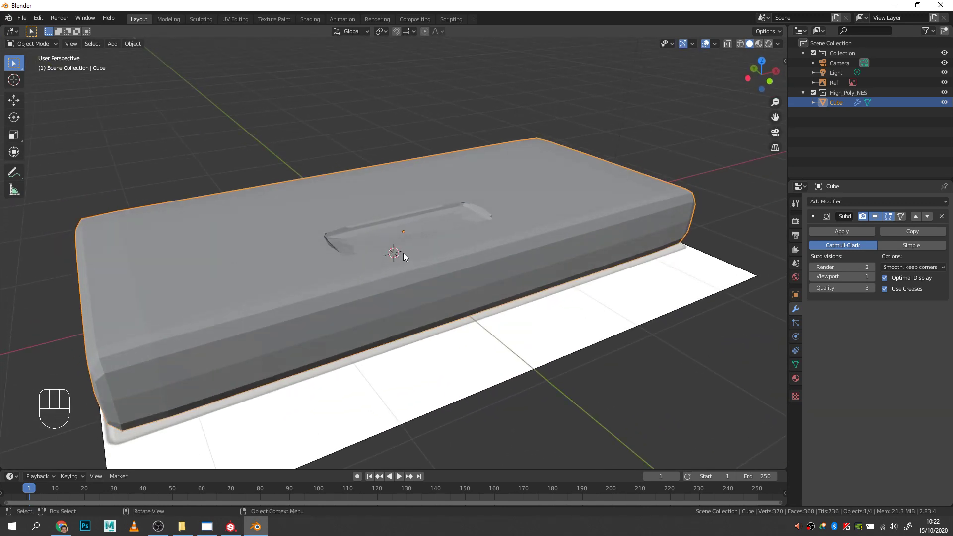
Return the controller body to Edit Mode and turn off the Subdivision modifier's viewport display.
key("Tab")
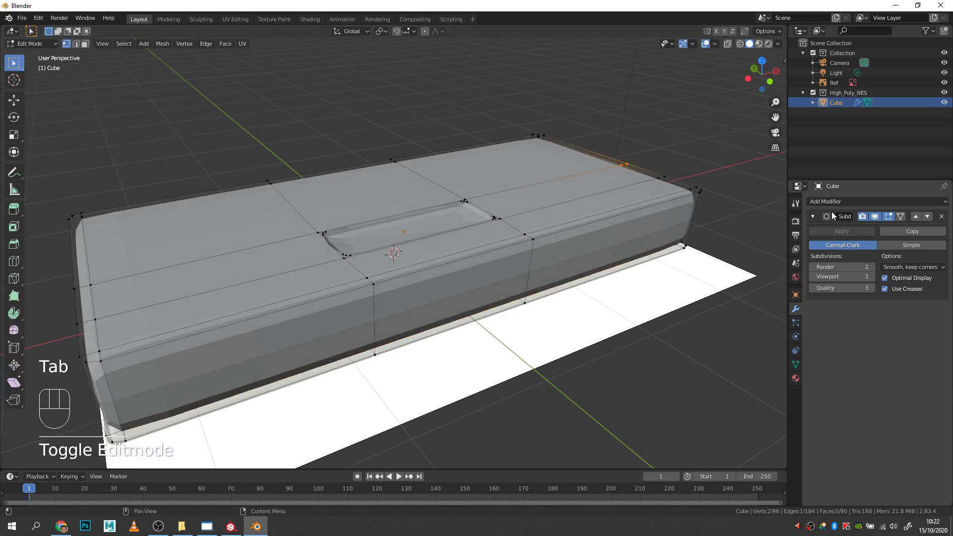
left_click(874, 219)
left_click(875, 219)
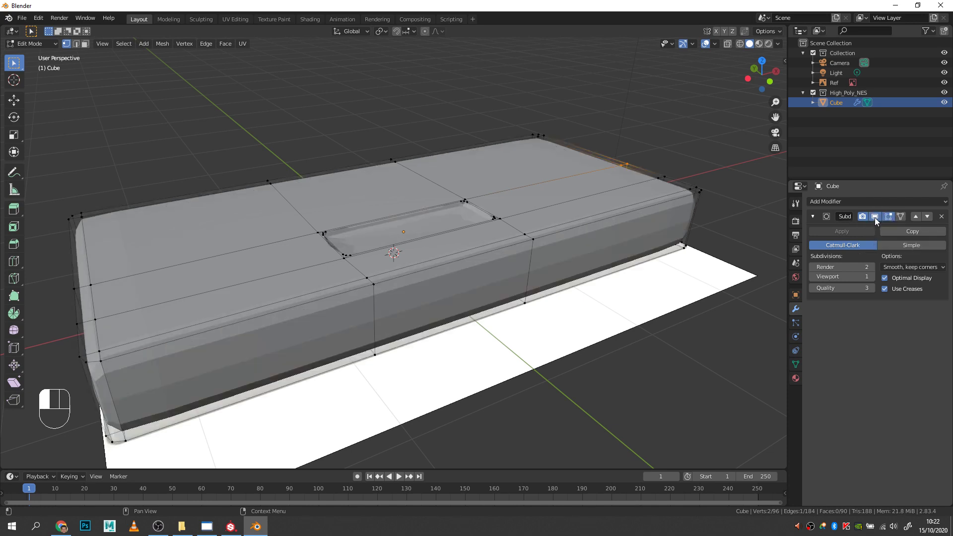
left_click(875, 219)
left_click(874, 217)
left_click(874, 216)
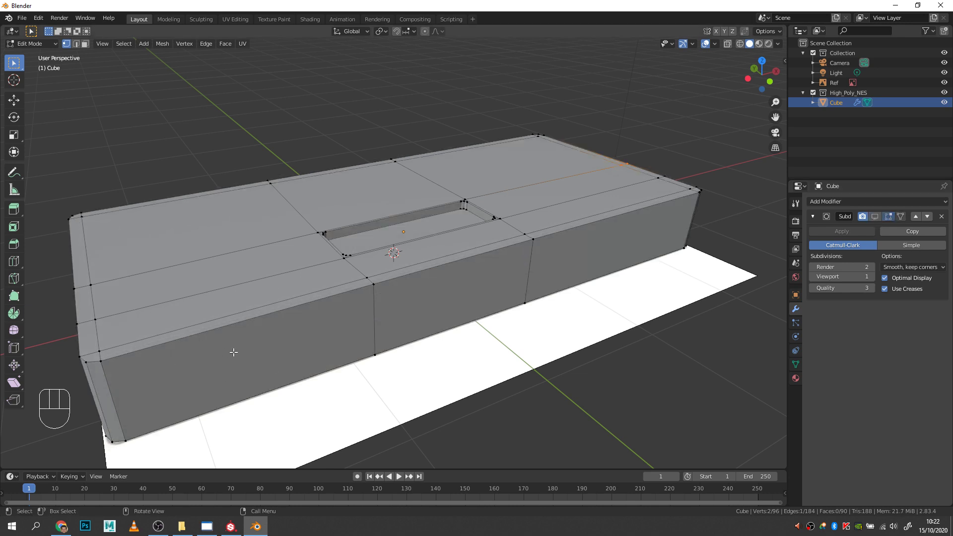
Add a supporting edge loop around the body's sides, slid up close to the top edge.
key("ctrl+r")
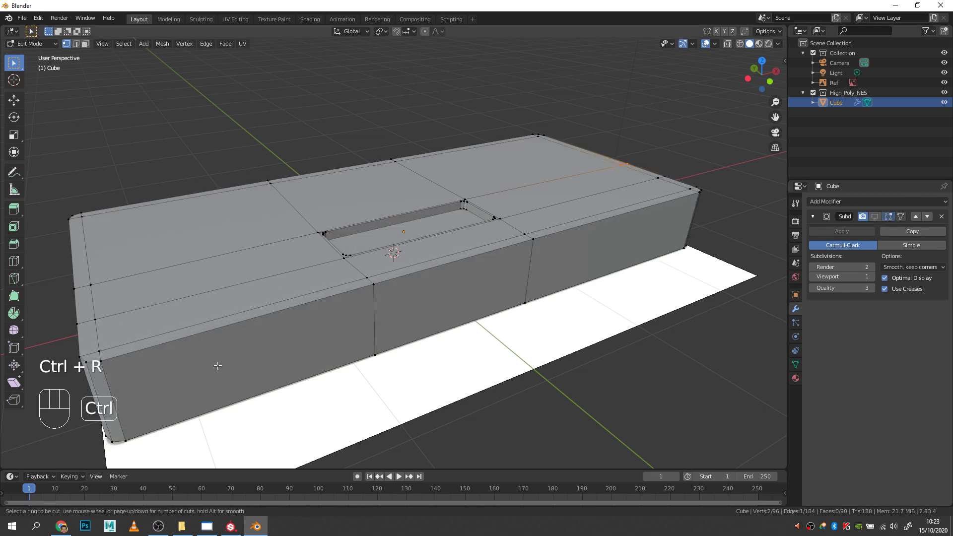
left_click(114, 393)
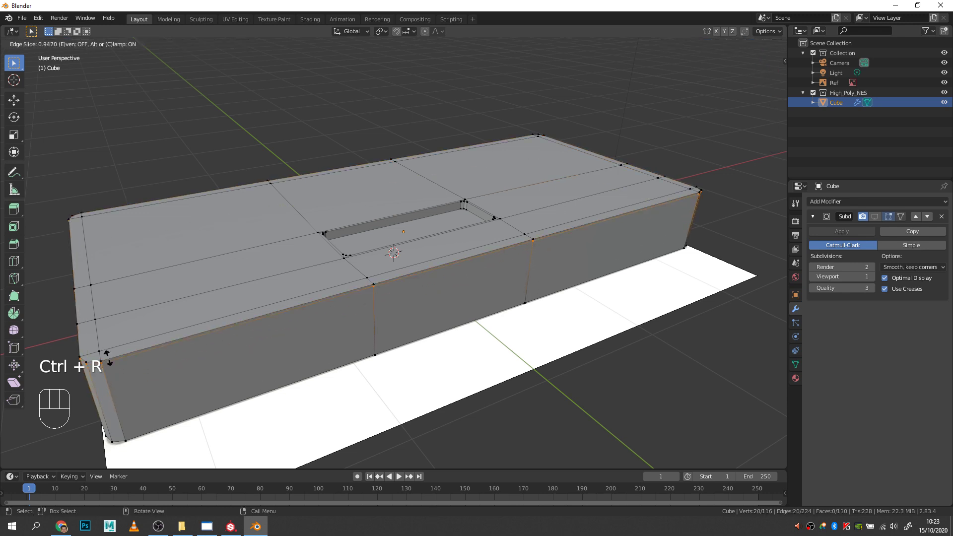
left_click(108, 361)
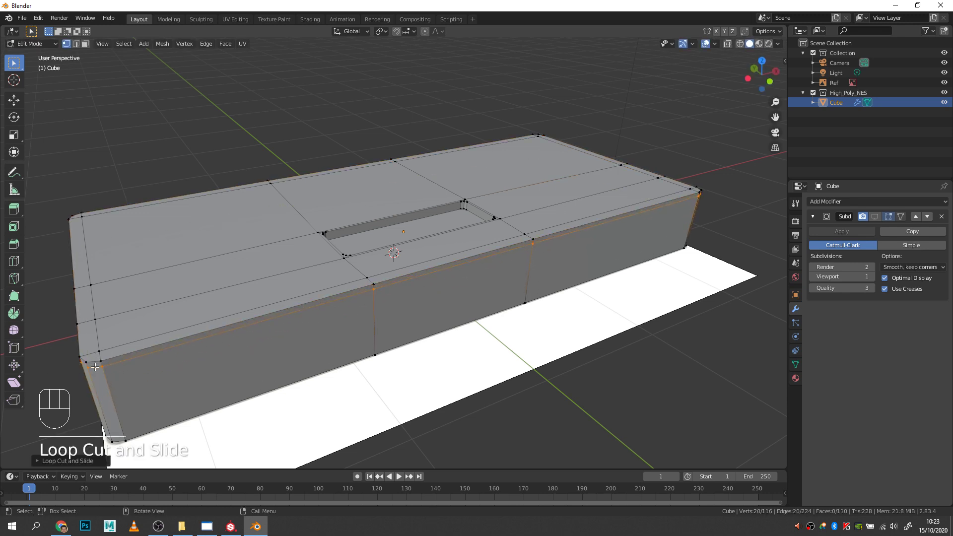
Show the subdivision smoothing in the viewport and check the body's top edge in Object Mode and Edit Mode.
left_click(876, 216)
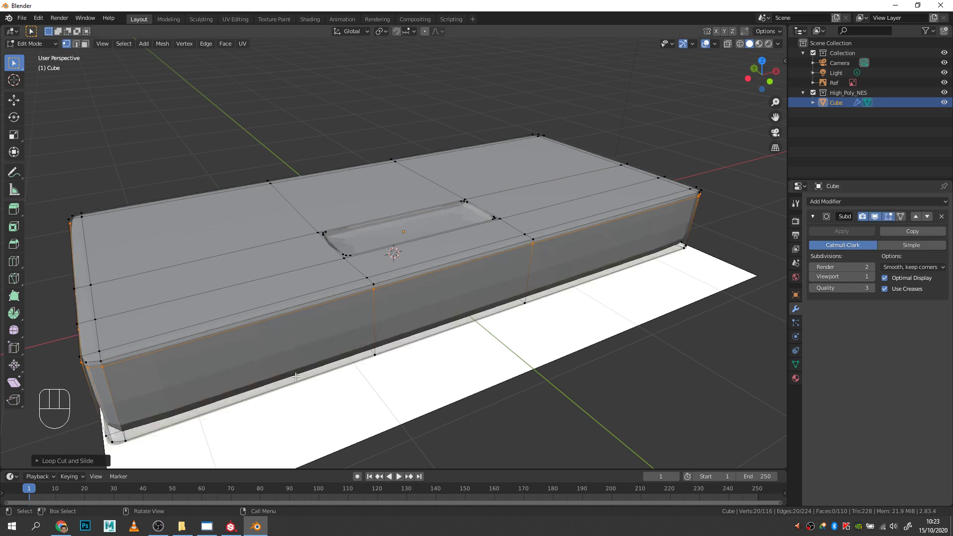
key("Tab")
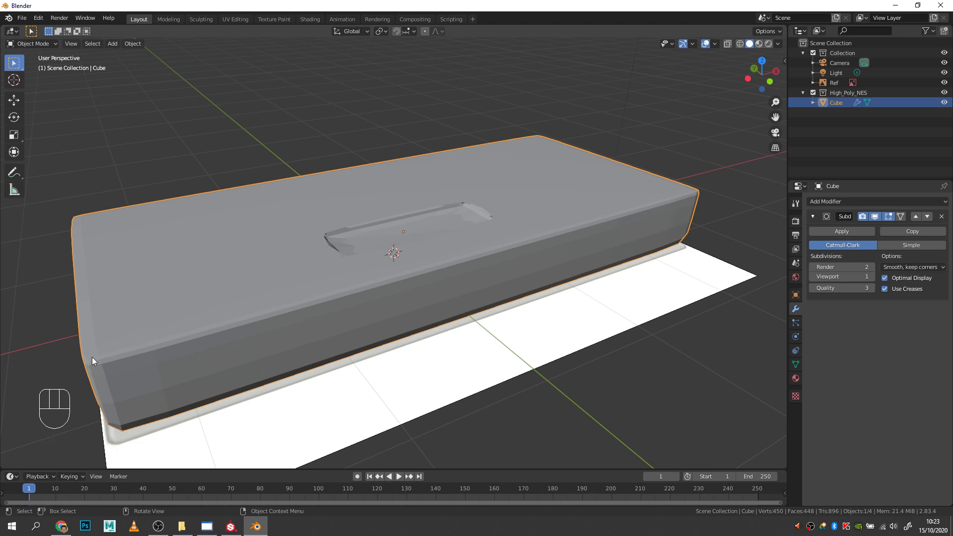
key("Tab")
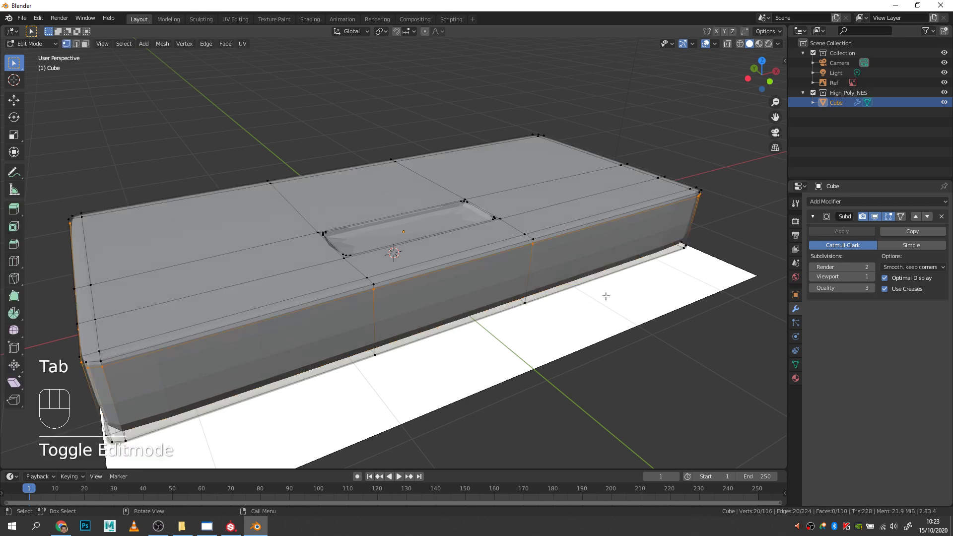
key("Tab")
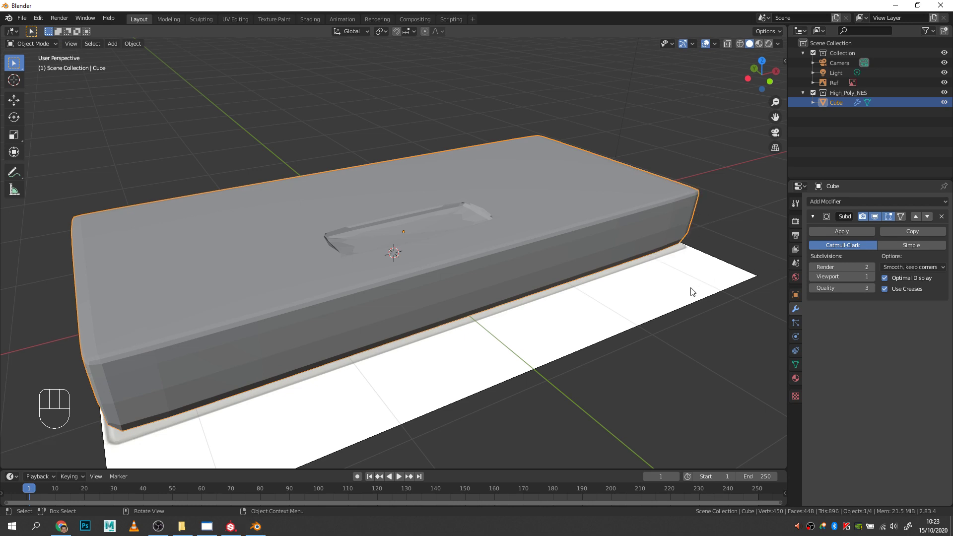
key("Tab")
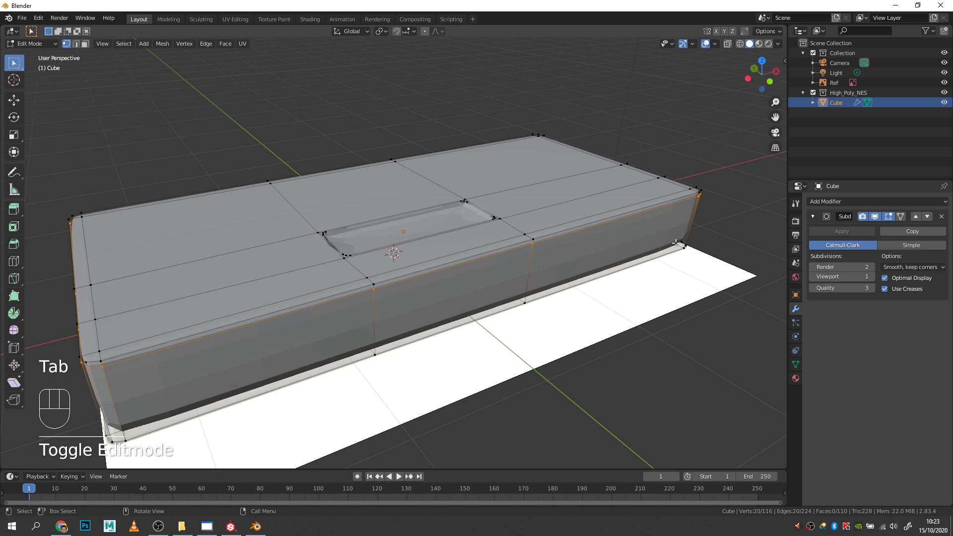
Hide the subdivision smoothing and add a supporting edge loop around the body's sides, close to the bottom edge.
middle_click_drag(646, 274, 610, 266)
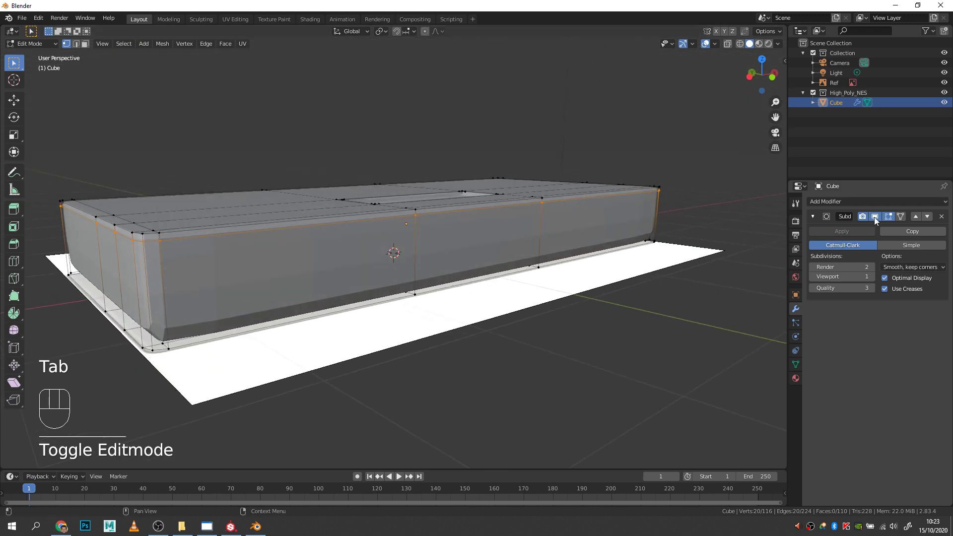
left_click(874, 216)
key("ctrl")
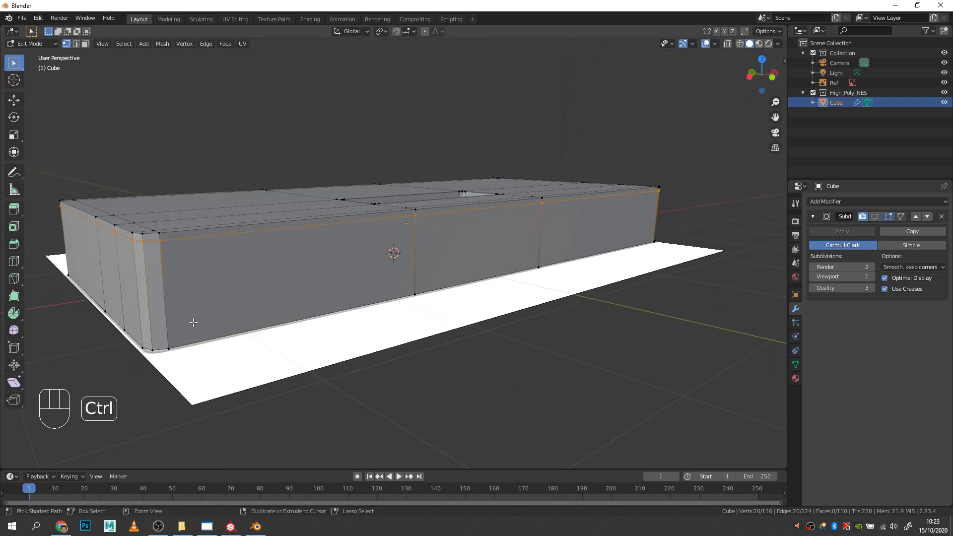
key("ctrl+r")
left_click(171, 307)
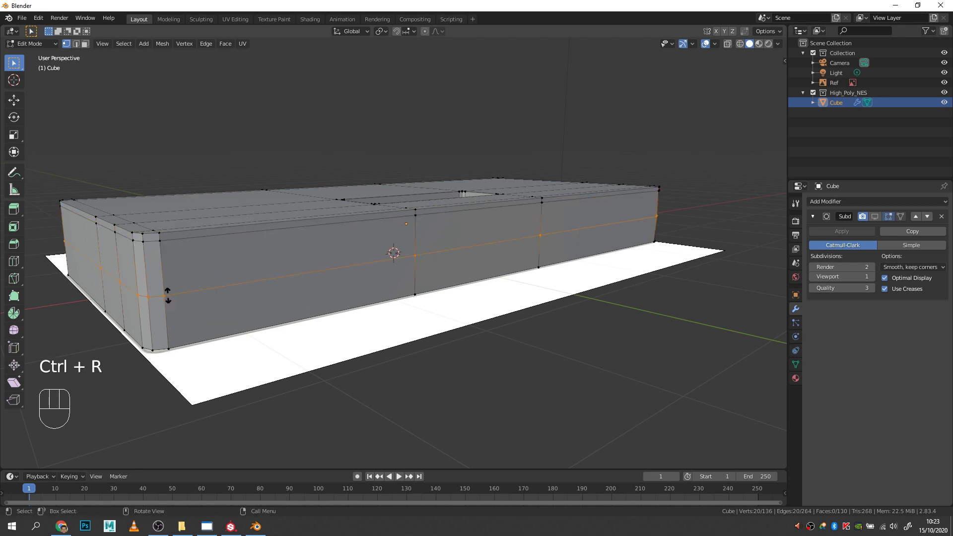
left_click(173, 345)
Add two supporting edge loops around the recess walls, one close to the upper rim and one close to the floor.
middle_click_drag(173, 345, 422, 248)
scroll(474, 244, "up", 5)
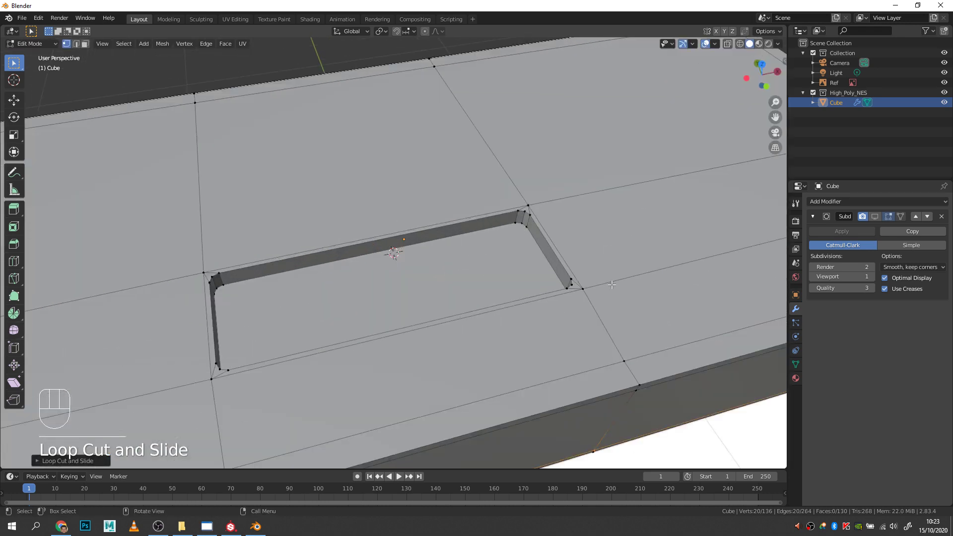
middle_click_drag(611, 285, 560, 219)
scroll(553, 204, "up", 3)
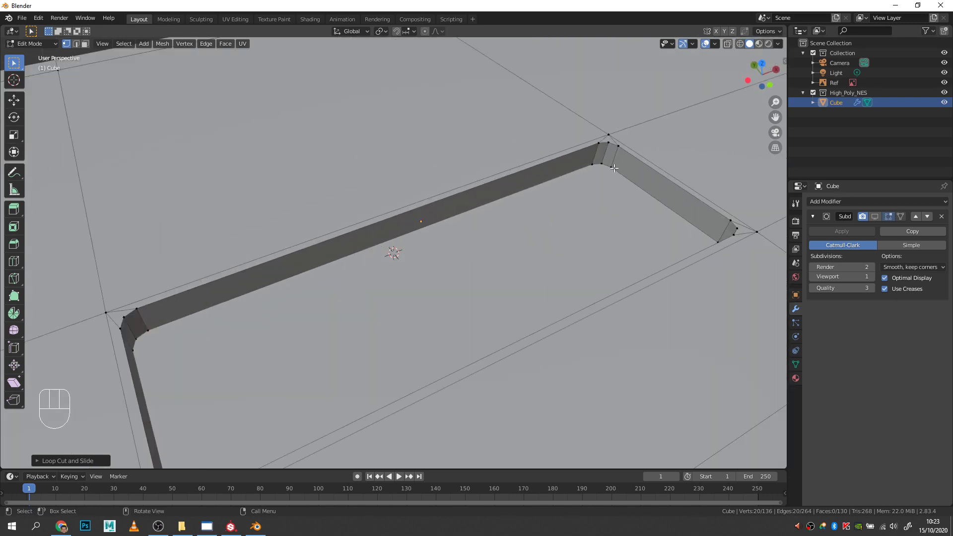
key("ctrl+r")
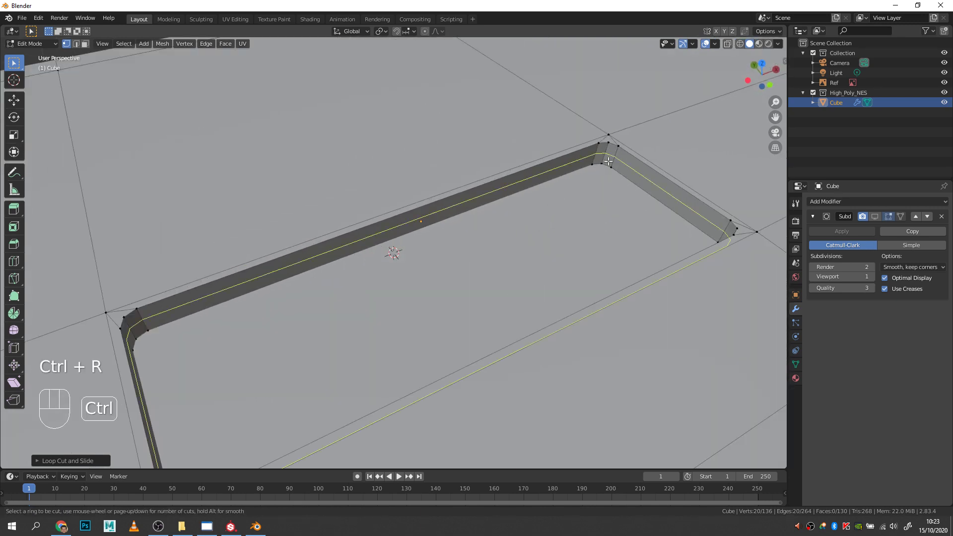
left_click(607, 161)
left_click(614, 151)
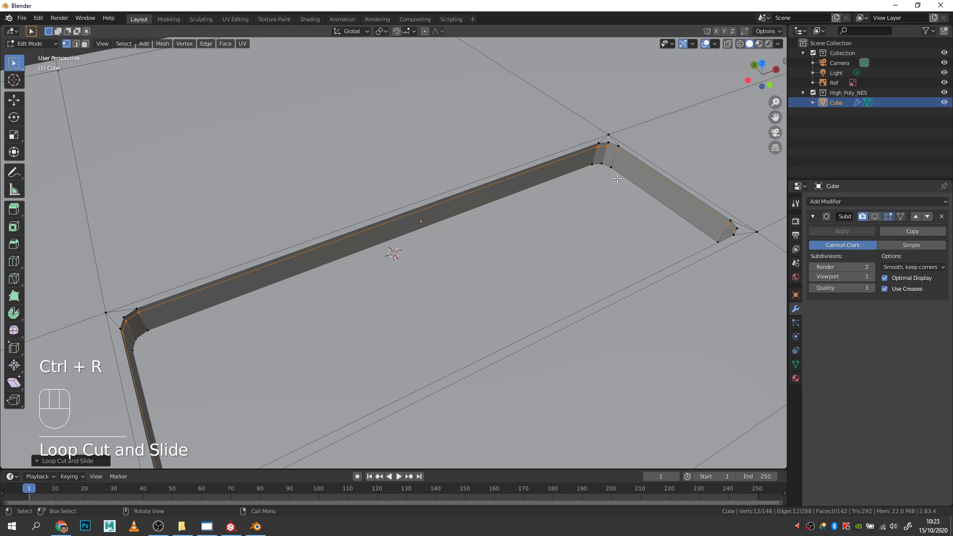
key("ctrl+r")
left_click(611, 166)
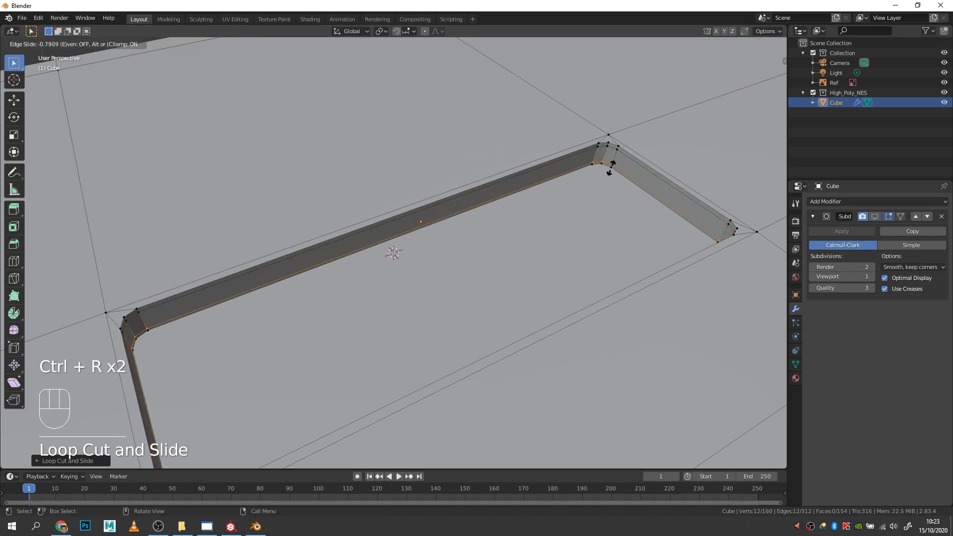
left_click(610, 166)
Connect opposite corner vertices across the recess floor with an edge parallel to each short end.
middle_click_drag(635, 227, 583, 210)
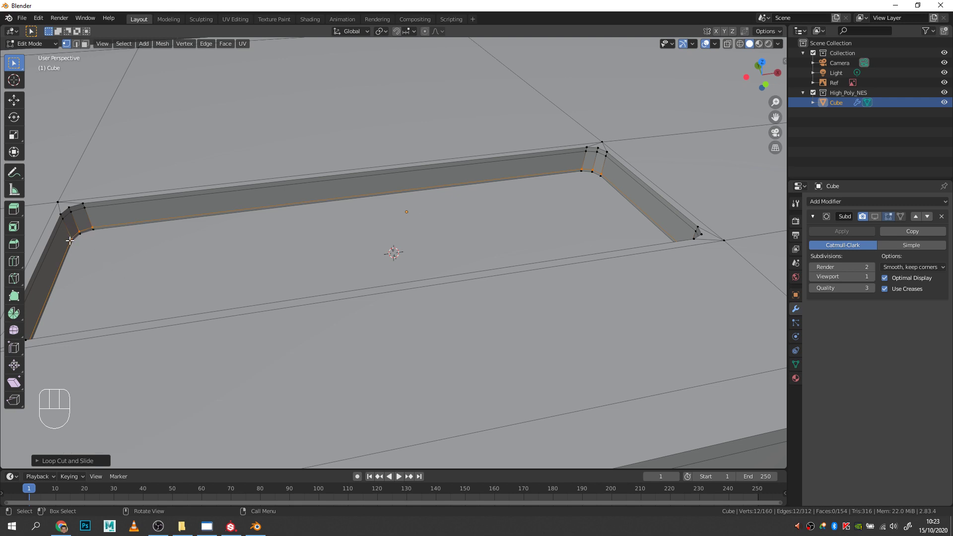
middle_click_drag(172, 242, 470, 243)
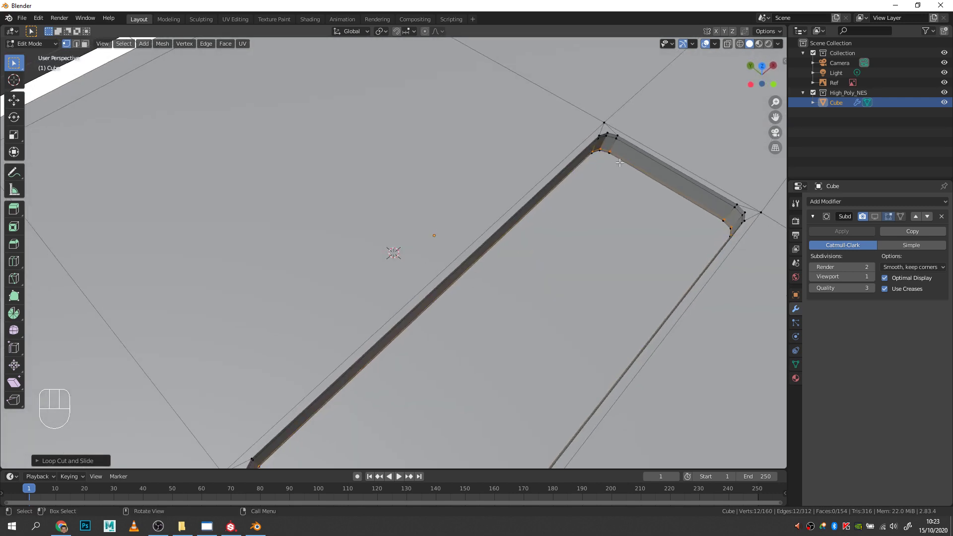
middle_click_drag(586, 160, 342, 151)
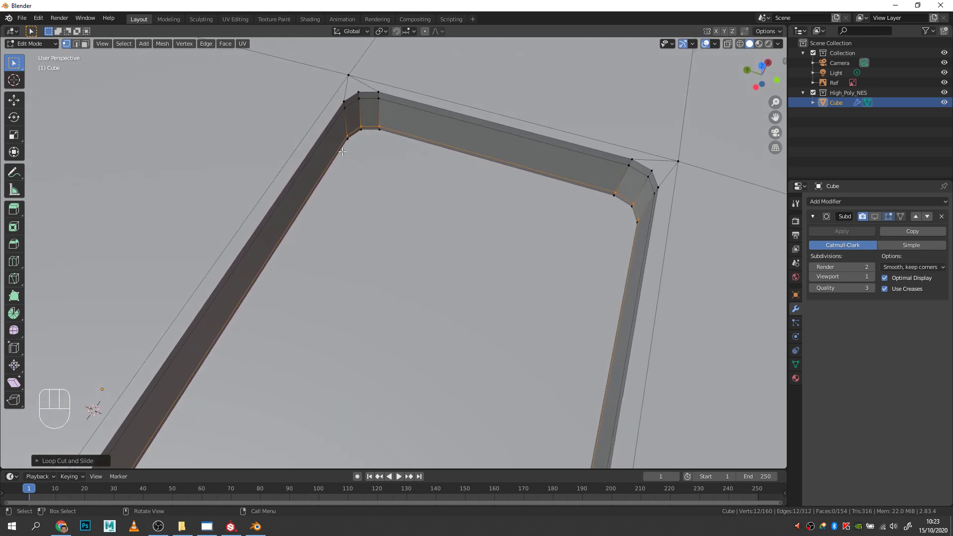
left_click(348, 139)
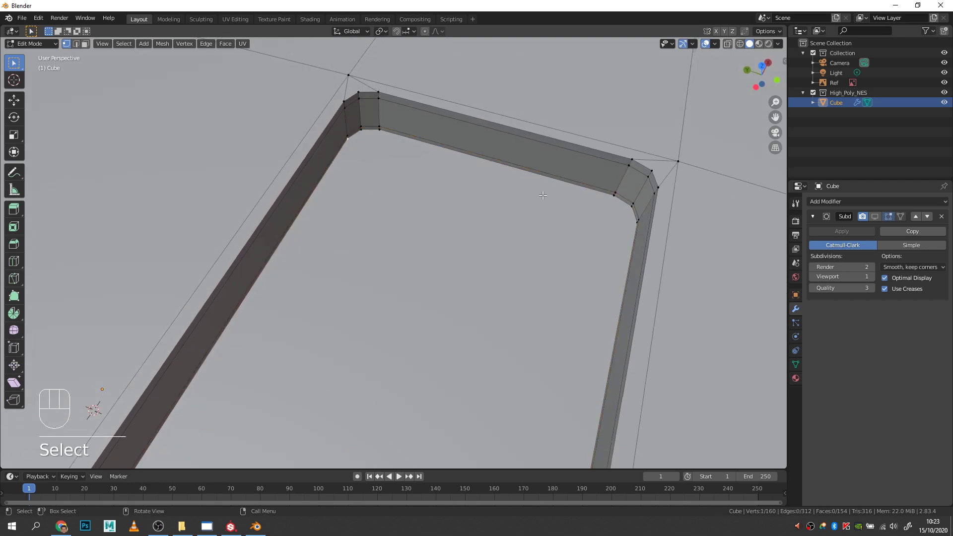
left_click(637, 221, "shift")
key("j")
middle_click_drag(594, 278, 416, 212)
left_click(341, 162)
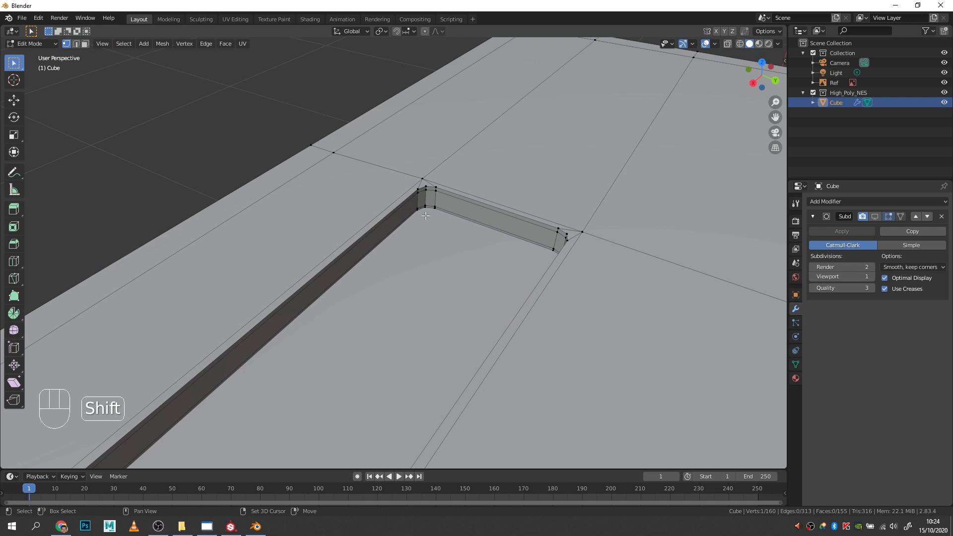
left_click(417, 211, "shift")
key("j")
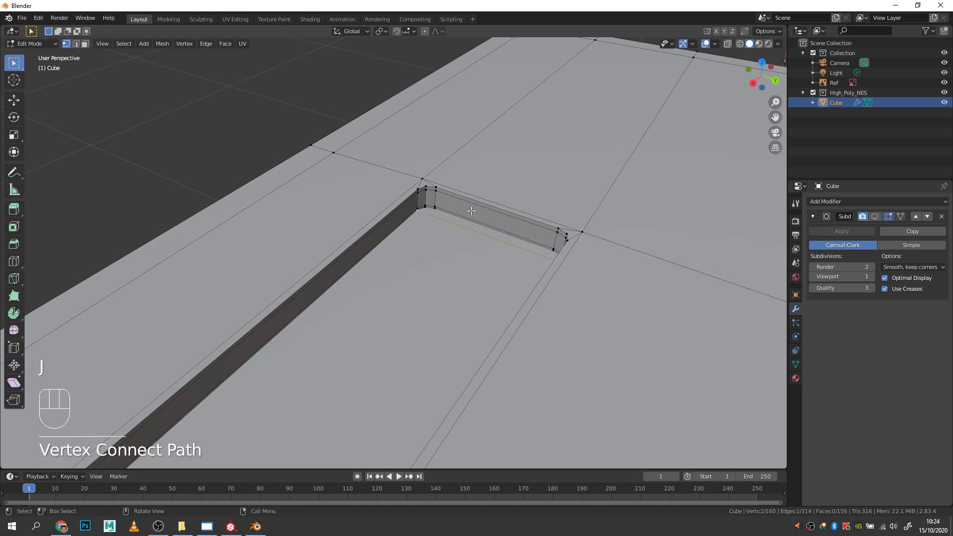
Connect corner vertices along the recess floor with an edge parallel to each long side.
middle_click_drag(470, 212, 256, 252)
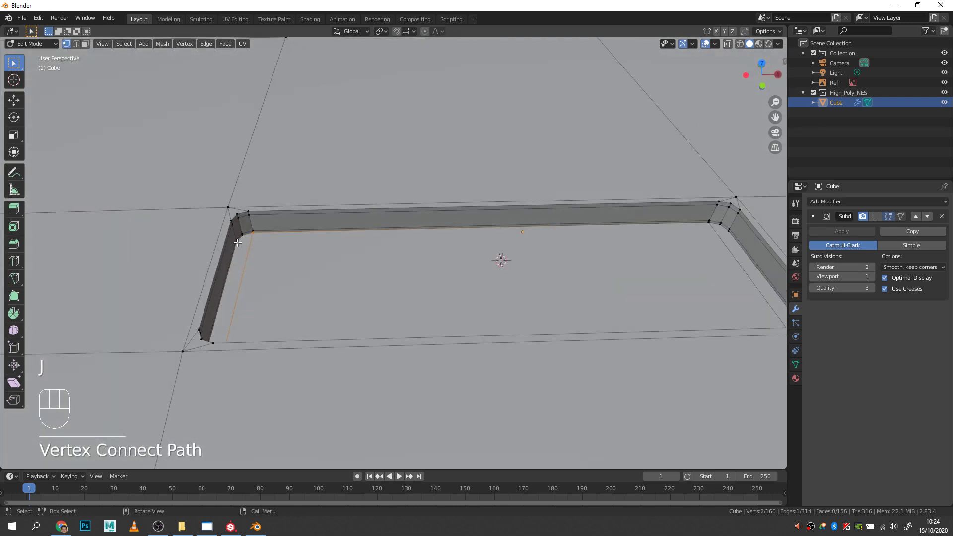
left_click(237, 242)
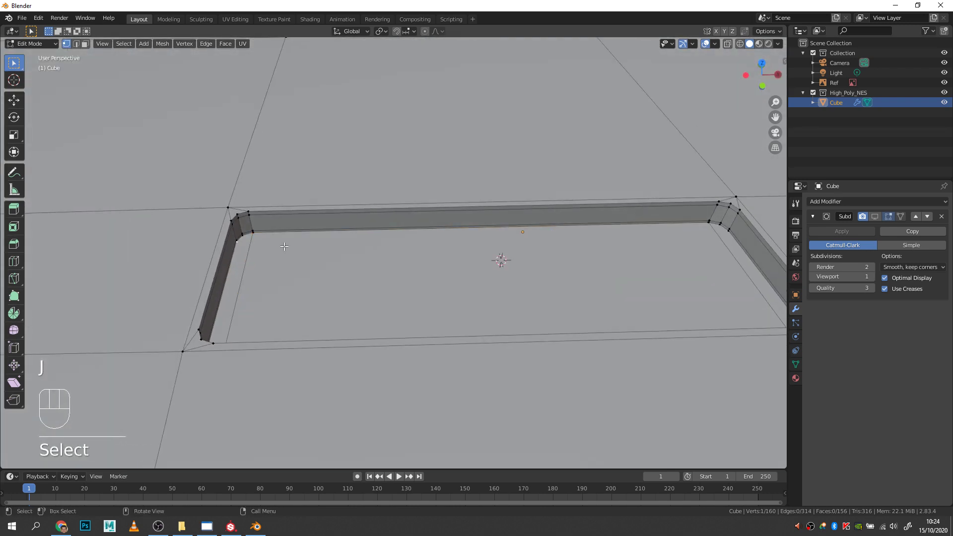
left_click(726, 231, "shift")
key("j")
middle_click_drag(536, 248, 384, 196)
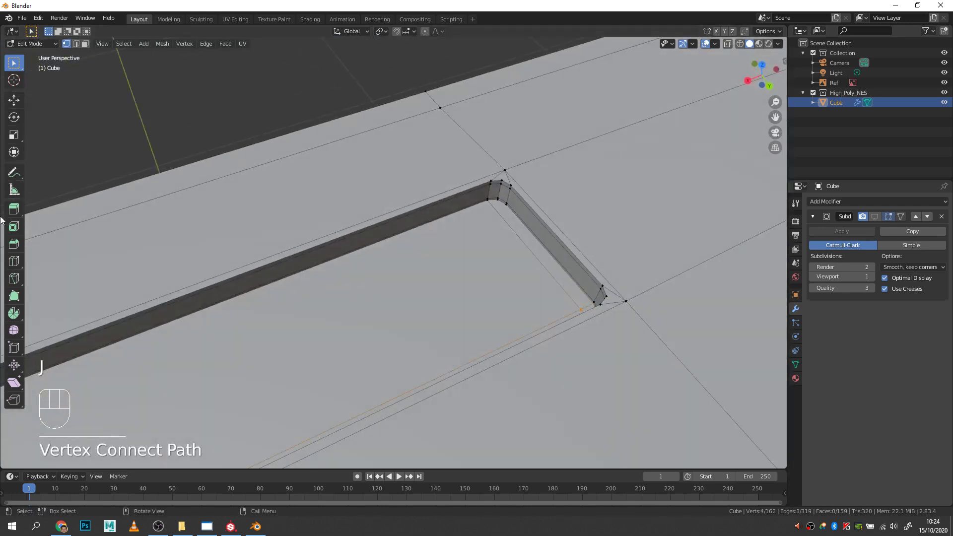
left_click(505, 206)
middle_click_drag(505, 206, 136, 198)
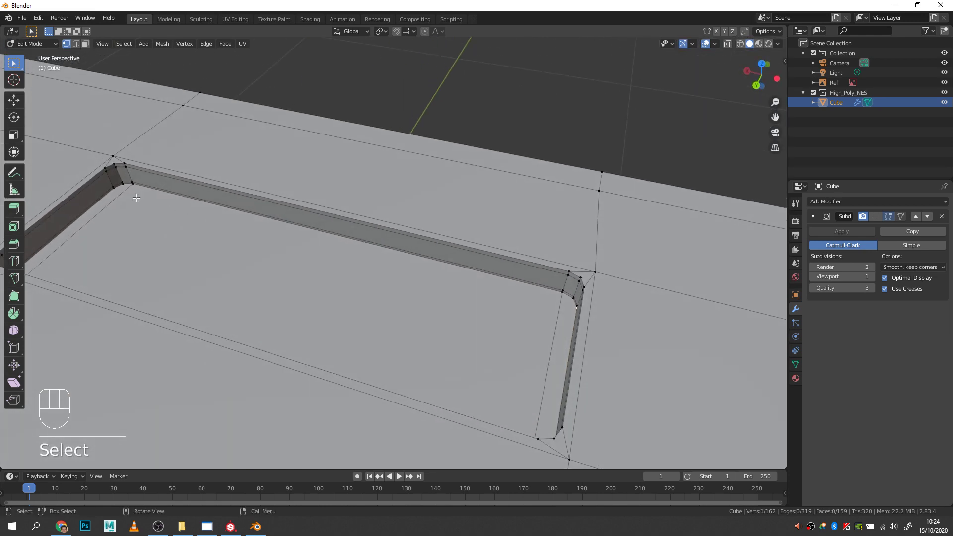
left_click(114, 189, "shift")
key("j")
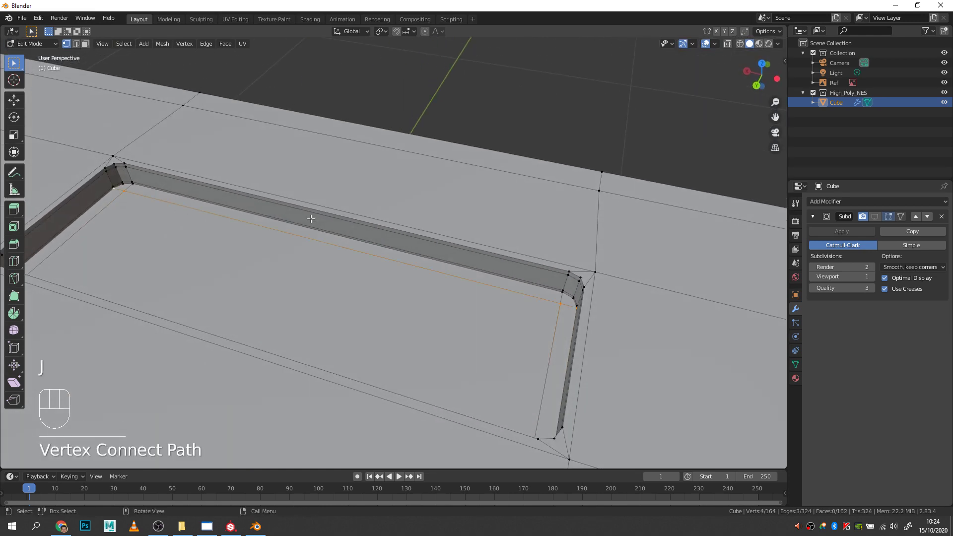
Set the Subdivision modifier's Viewport level to 2 and compare the recess with and without smoothing in Object Mode.
middle_click_drag(311, 219, 229, 231)
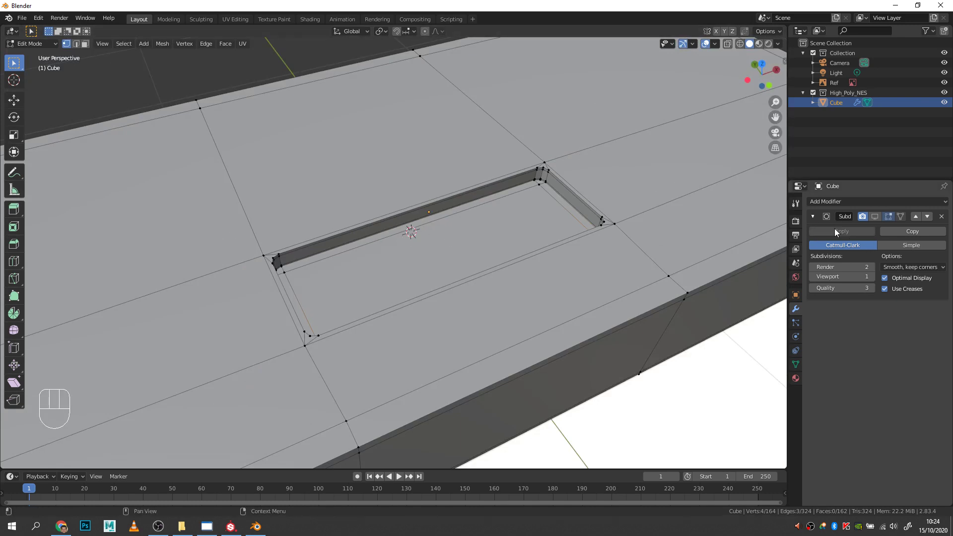
key("Tab")
left_click(874, 216)
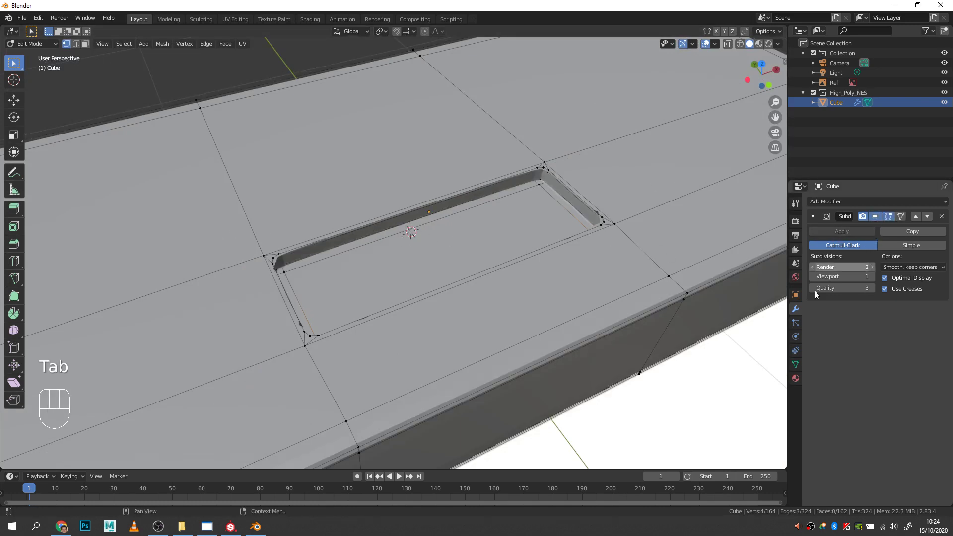
key("Tab")
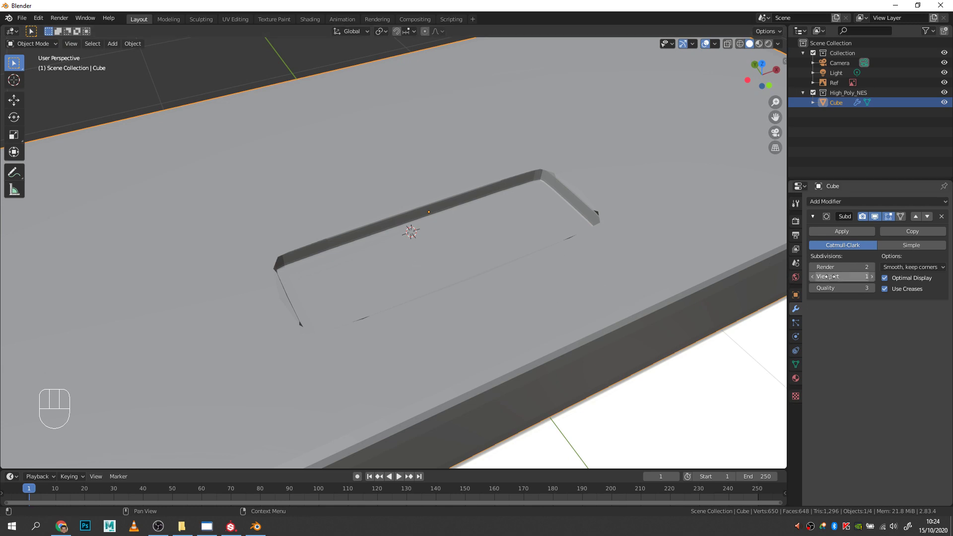
left_click(871, 277)
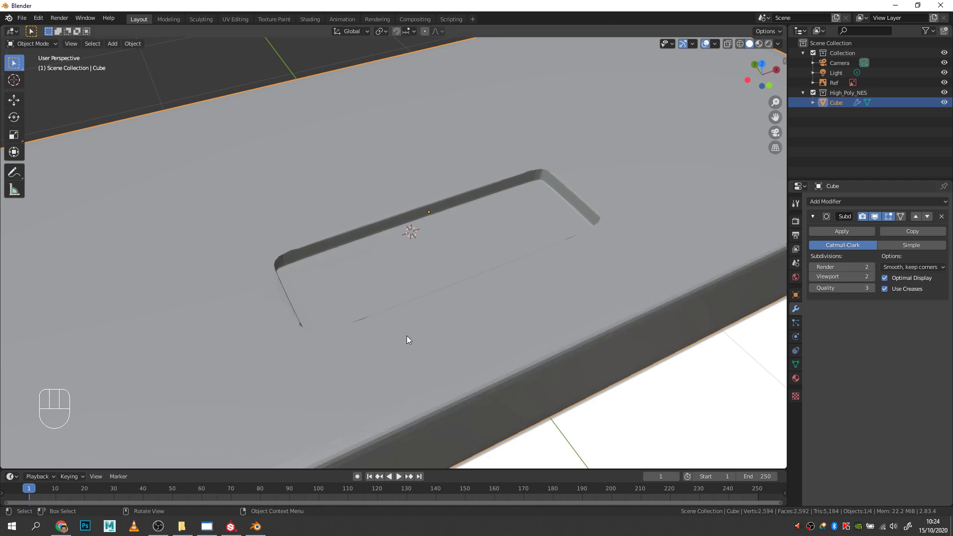
middle_click_drag(406, 335, 221, 293)
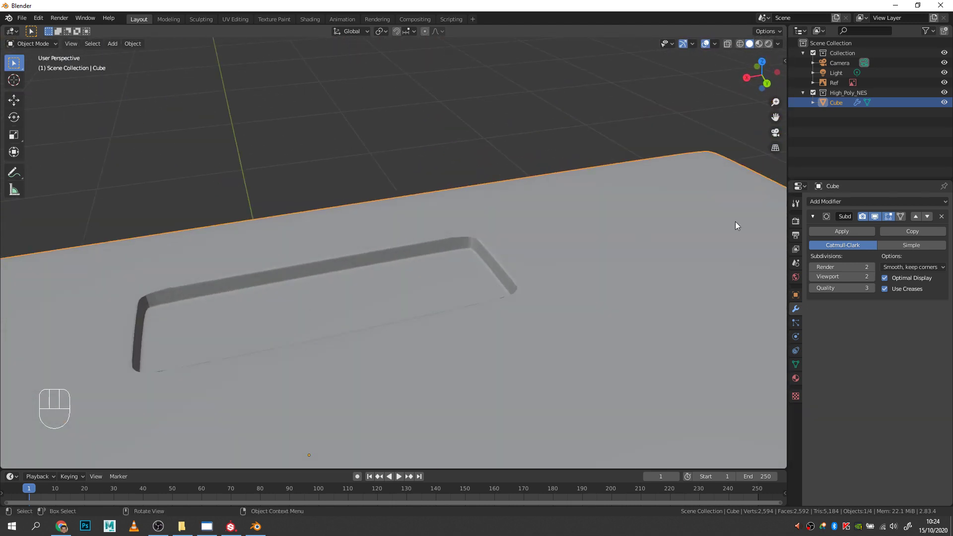
left_click(874, 216)
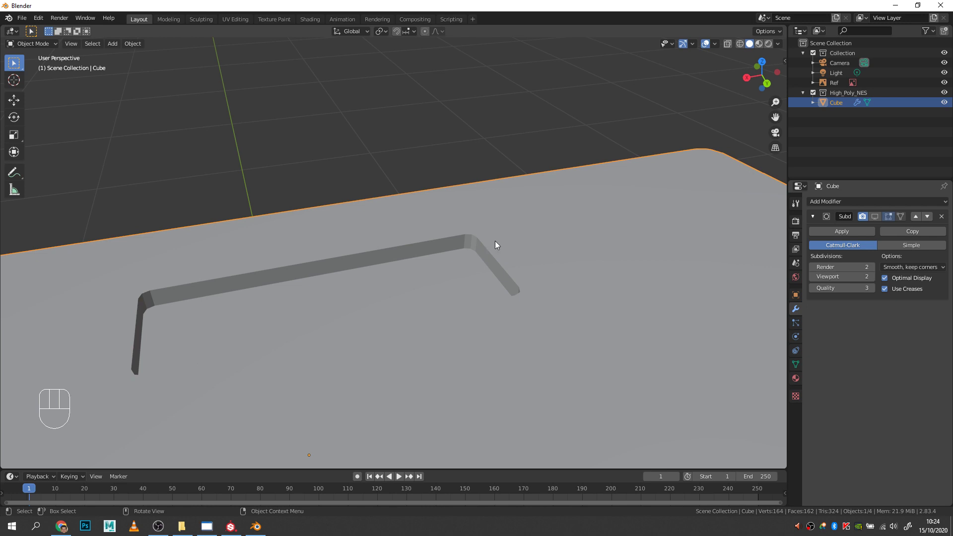
In Edit Mode, move the far long edge of the outer loop around the recess outward along Y.
key("Tab")
middle_click_drag(495, 240, 492, 191)
left_click(492, 192)
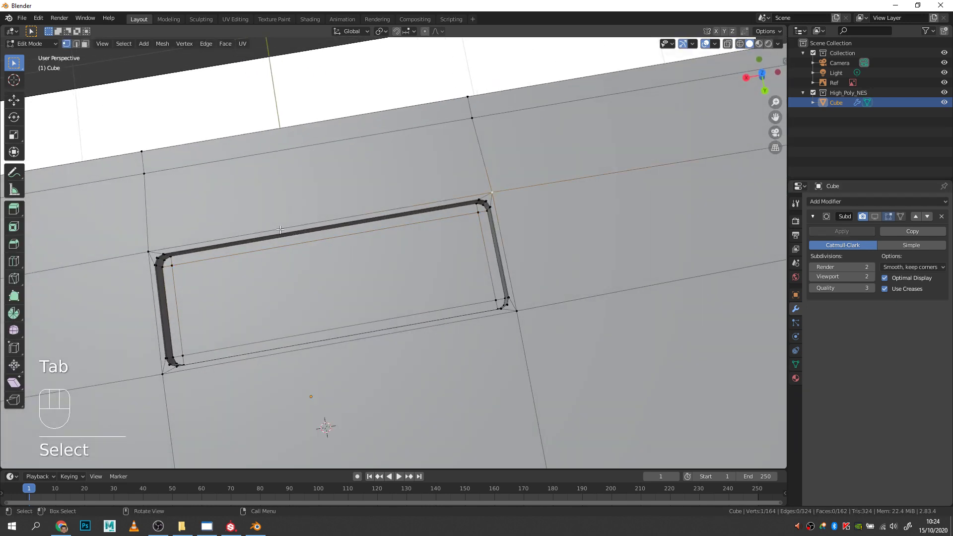
left_click(148, 251, "ctrl")
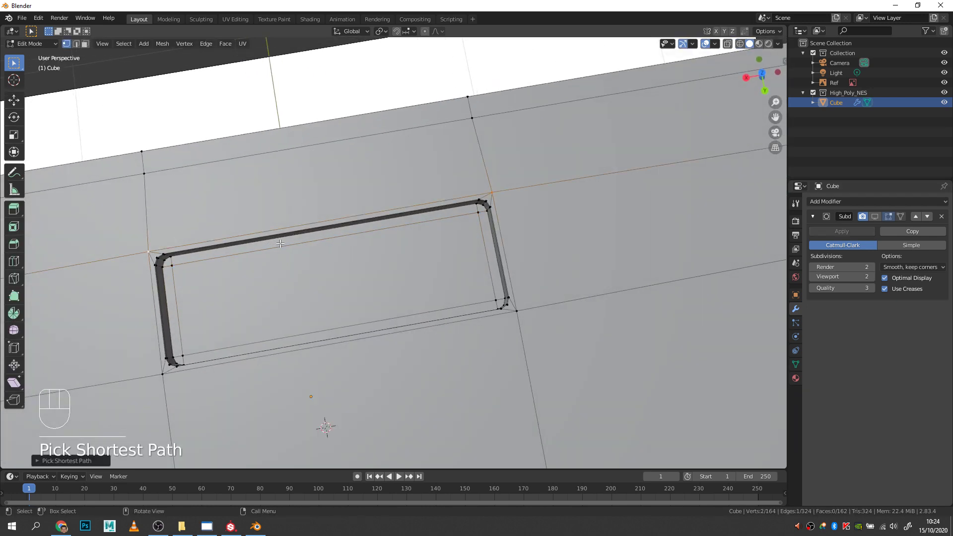
key("g")
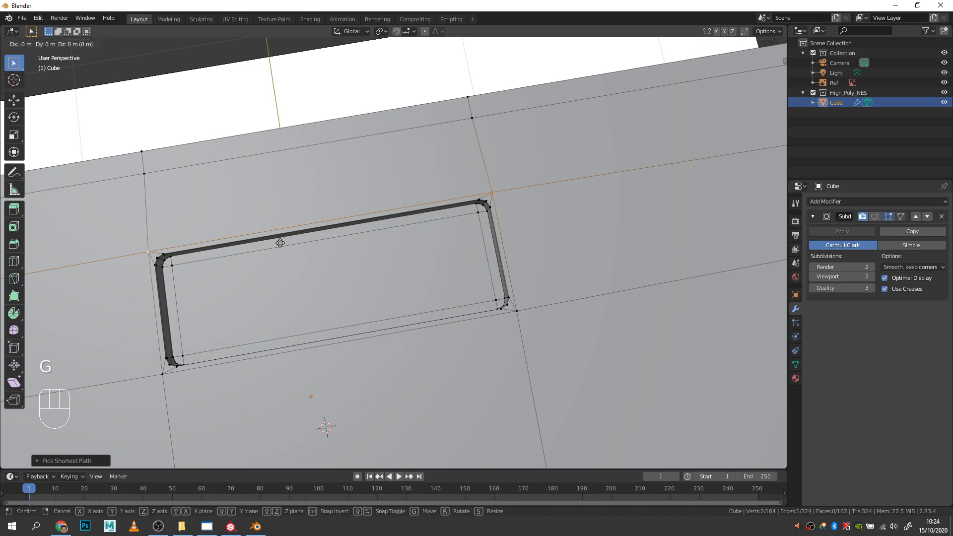
key("y")
left_click(279, 237)
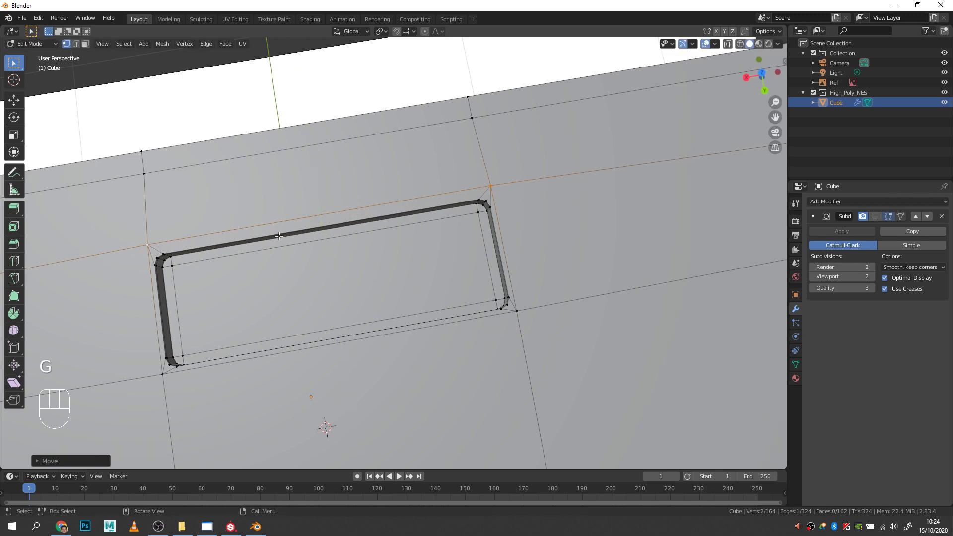
Move the near long edge of the loop around the recess about 0.026 m outward along Y.
left_click(517, 312)
left_click(163, 374, "ctrl")
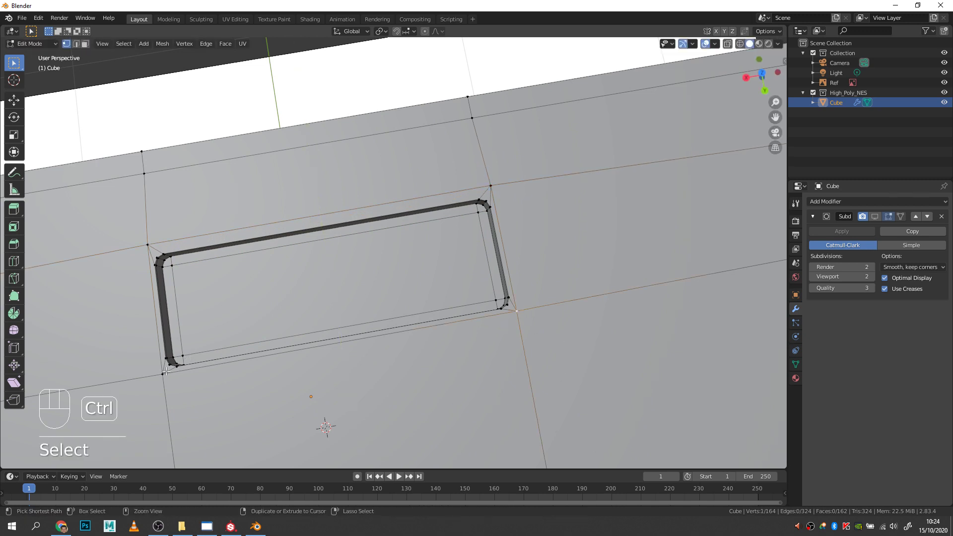
key("g")
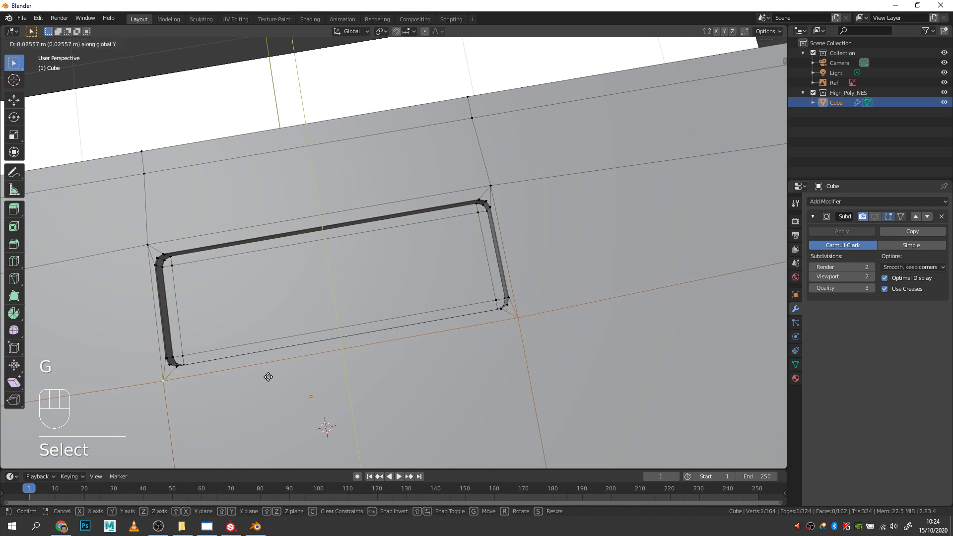
left_click(266, 377)
Move the right short edge of the loop around the recess outward along X.
left_click(490, 187)
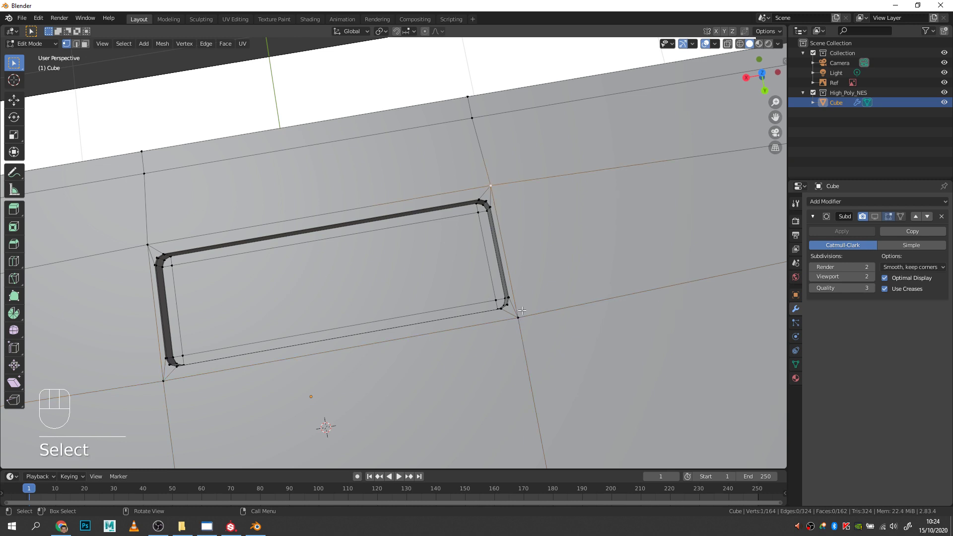
left_click(517, 316, "ctrl")
key("g")
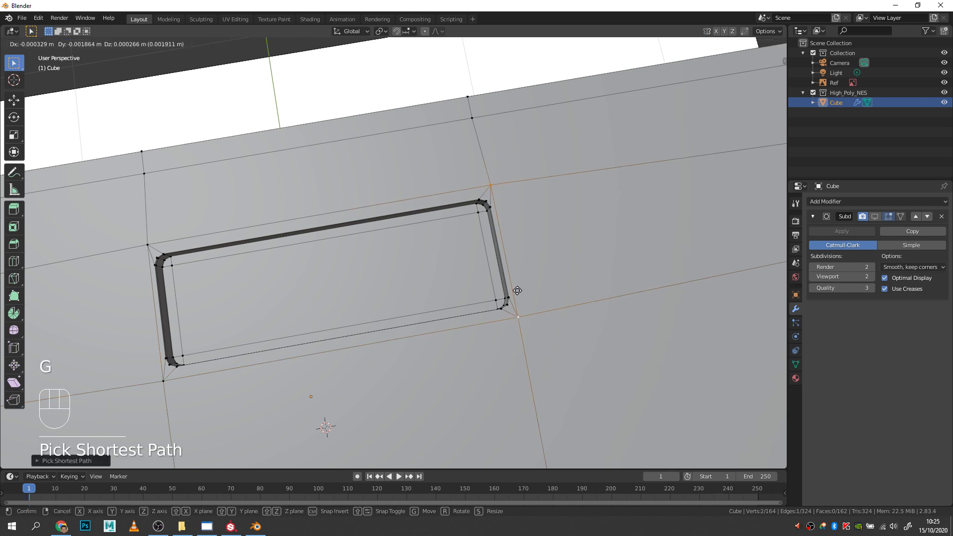
key("x")
left_click(527, 288)
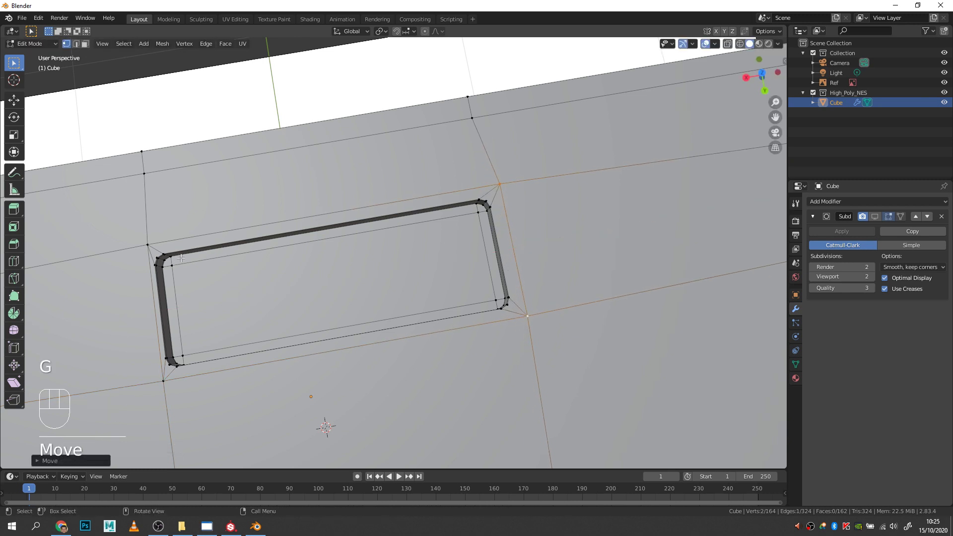
Move the left short edge of the loop around the recess about 0.039 m outward along X.
left_click(148, 245)
left_click(164, 380, "ctrl")
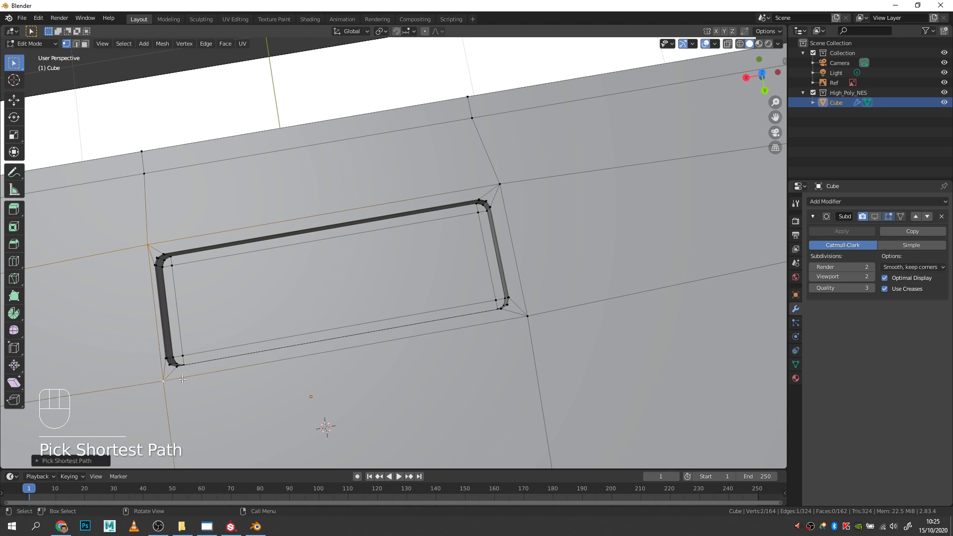
key("g")
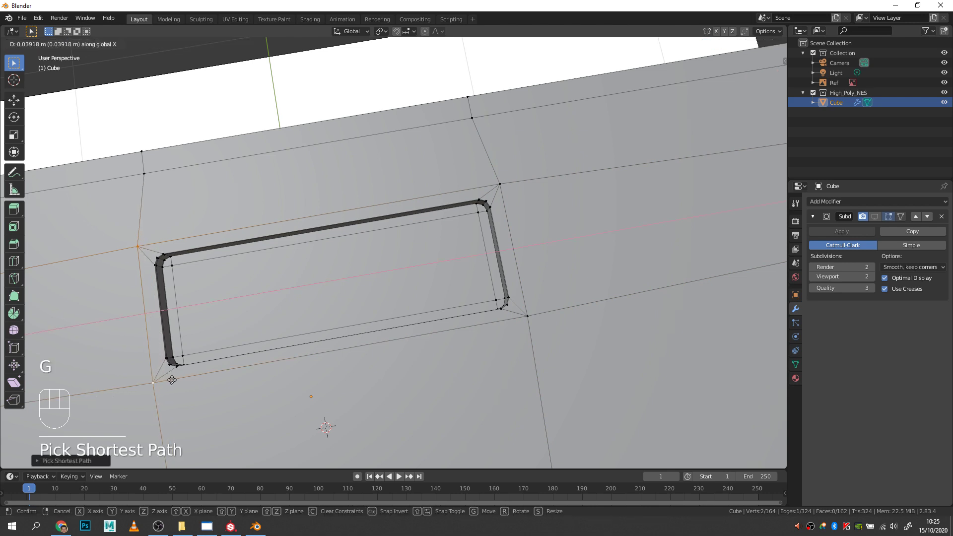
left_click(173, 380)
Turn on the Subdivision modifier's viewport display and return to Object Mode to inspect the smoothed recess.
left_click(874, 217)
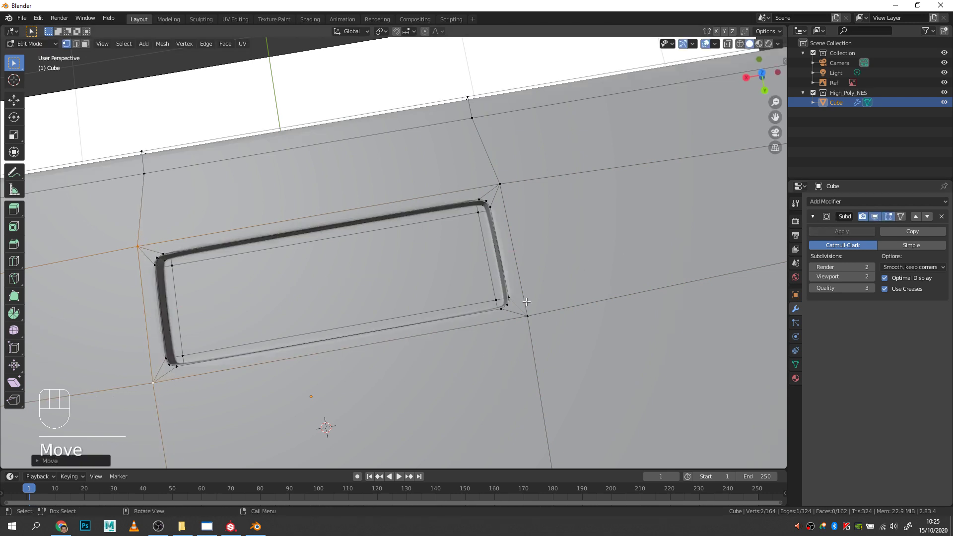
key("Tab")
middle_click_drag(552, 307, 742, 278)
scroll(545, 253, "down", 4)
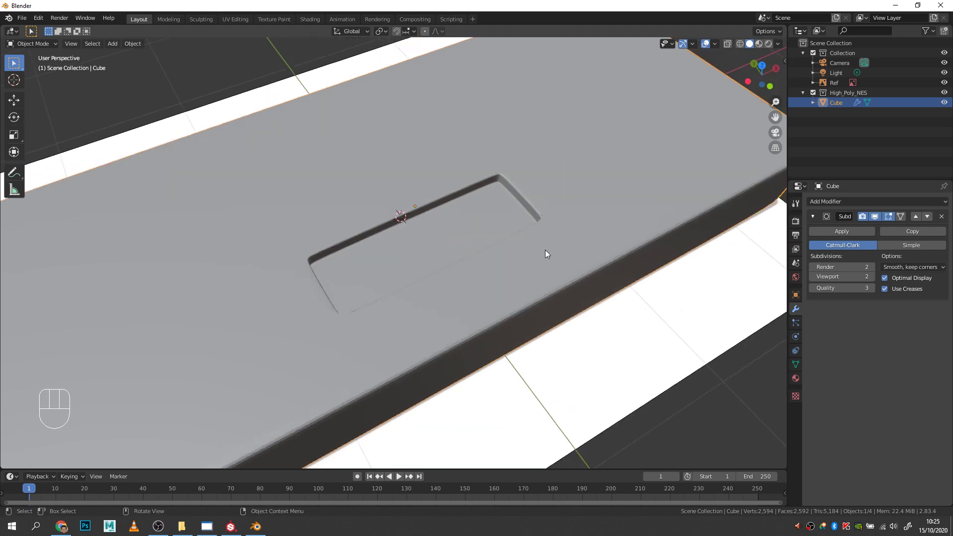
scroll(544, 255, "down", 3)
middle_click_drag(545, 256, 546, 220)
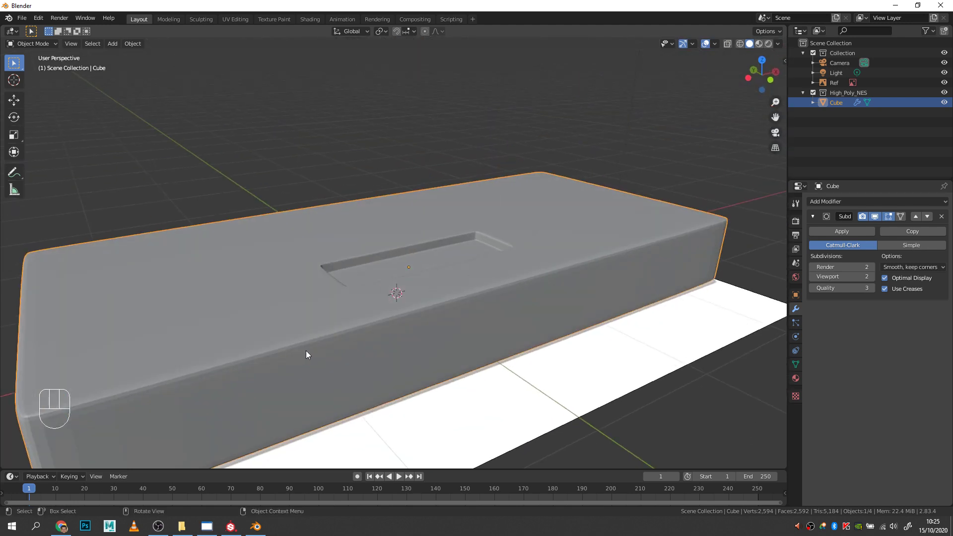
Apply Shade Smooth to the controller body.
middle_click_drag(306, 353, 340, 313, "shift")
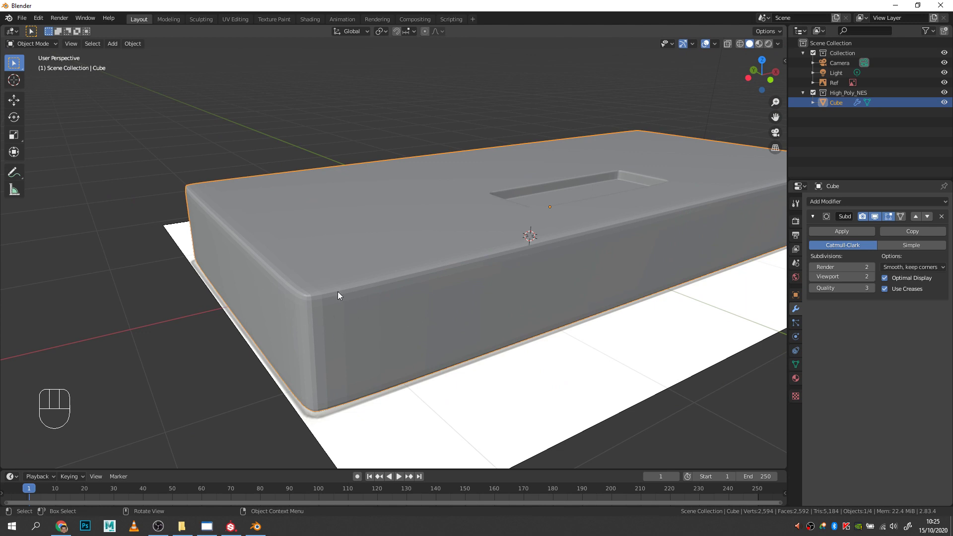
right_click(409, 295)
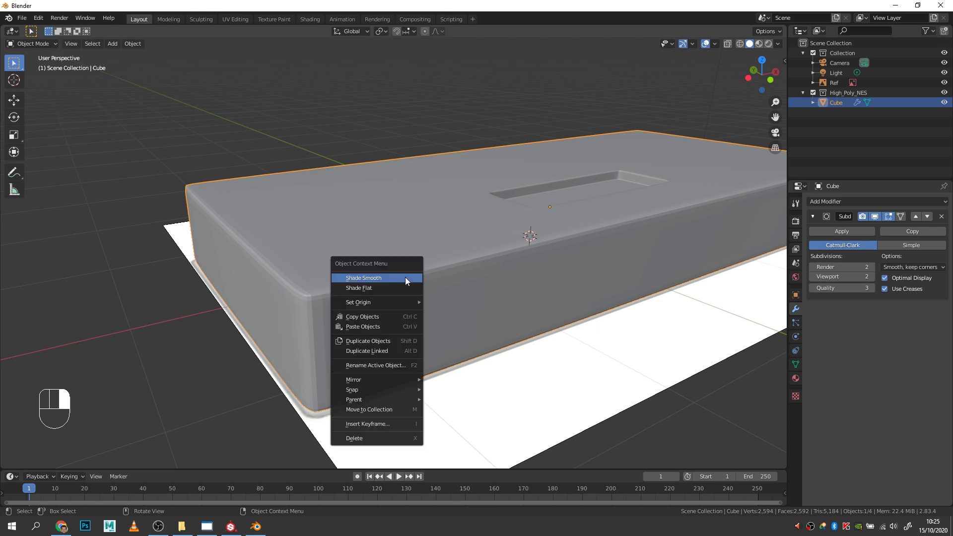
left_click(371, 279)
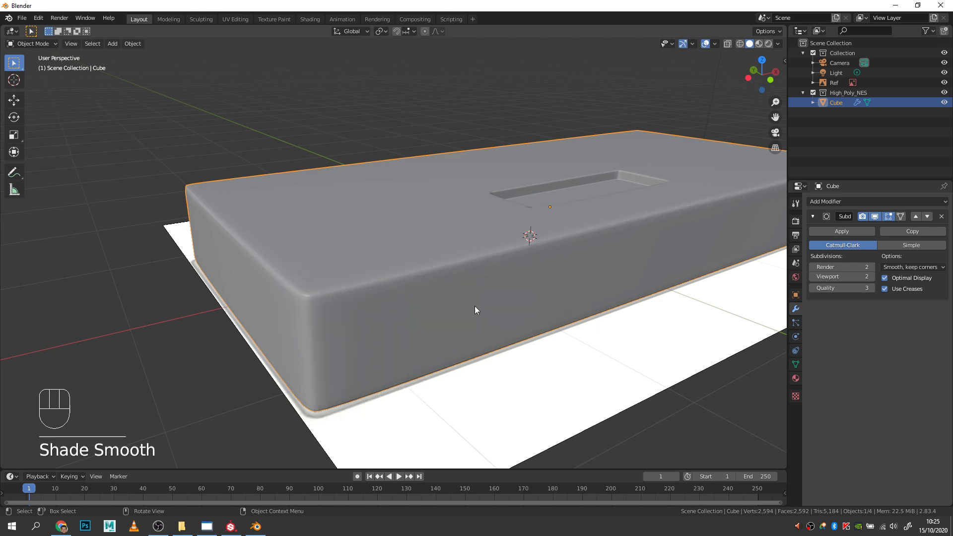
Enable Auto Smooth in the body's normals settings and set its angle to 60°.
middle_click_drag(551, 248, 540, 278)
left_click(795, 364)
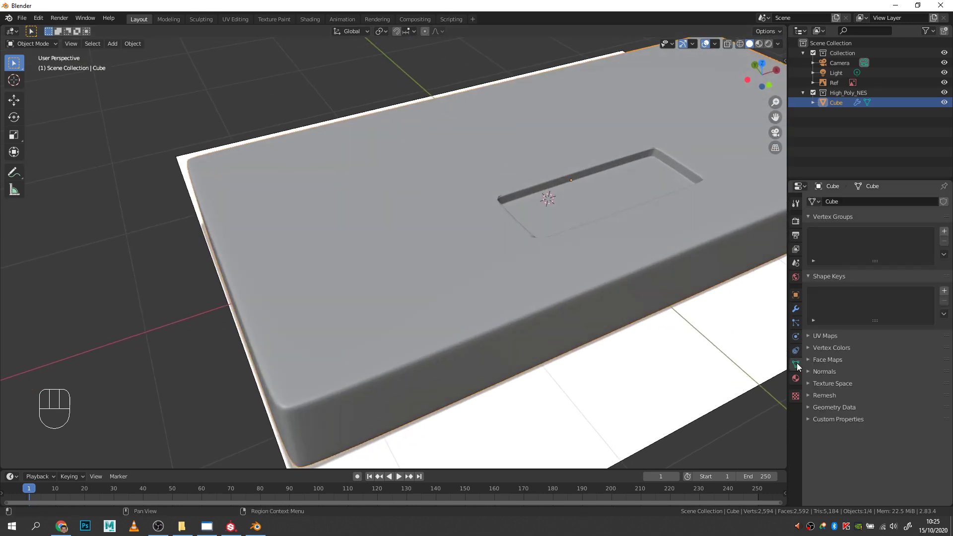
left_click(823, 371)
left_click(824, 383)
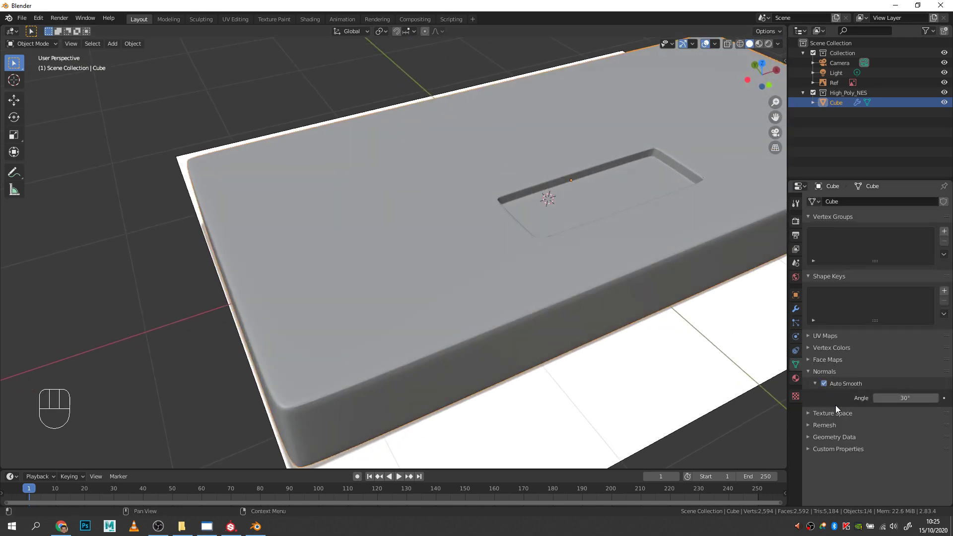
left_click(931, 403)
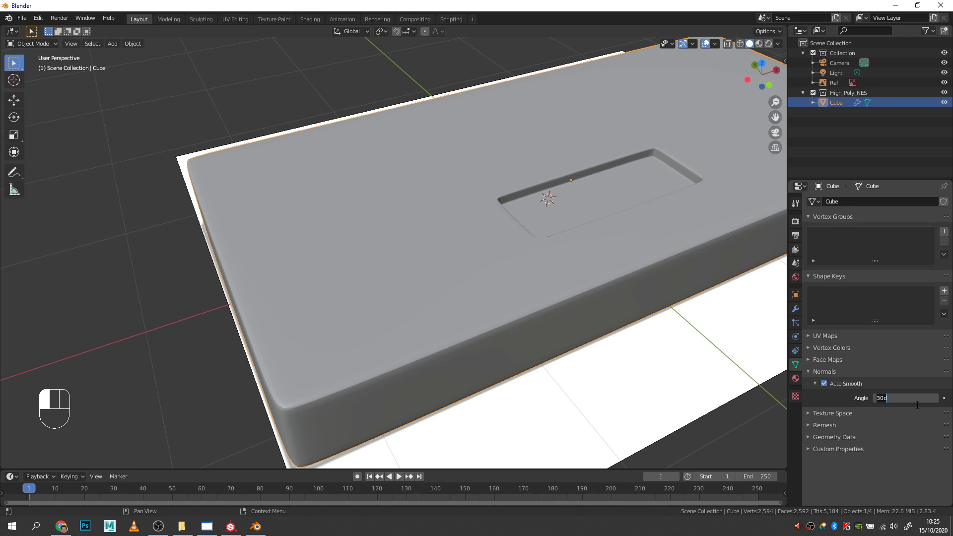
type("60")
key("Return")
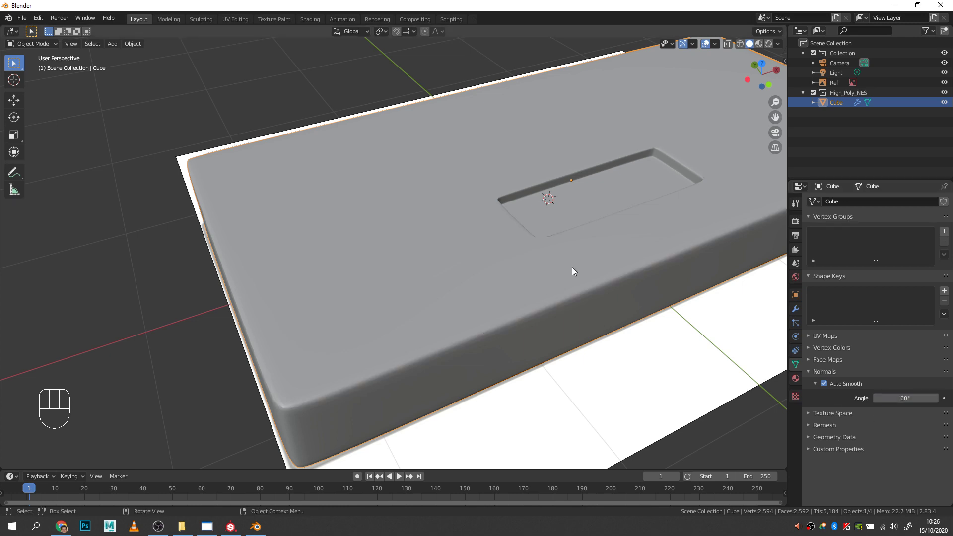
Enable X-ray, switch to the top view and place the 3D cursor where the cable meets the controller in the reference.
middle_click_drag(485, 224, 576, 240)
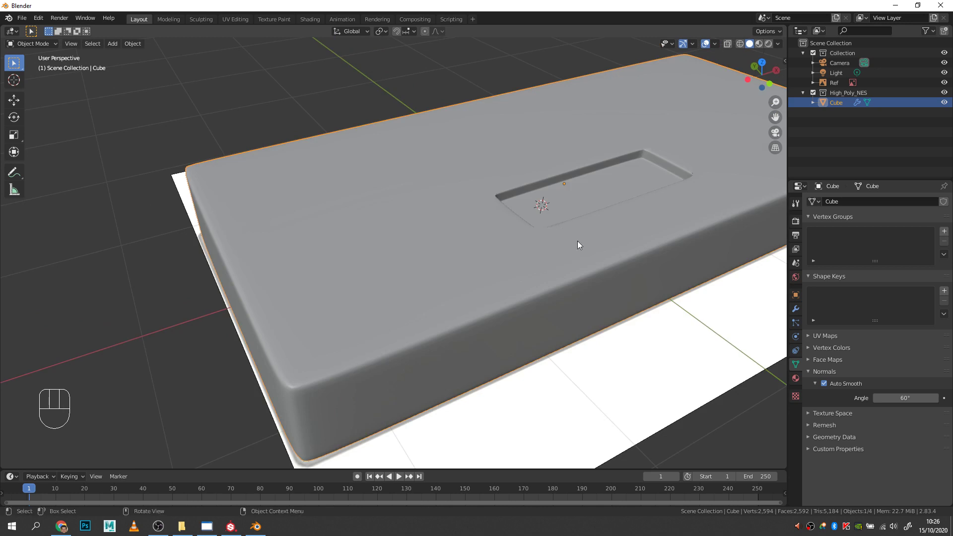
scroll(385, 257, "down", 5)
middle_click_drag(391, 255, 362, 242)
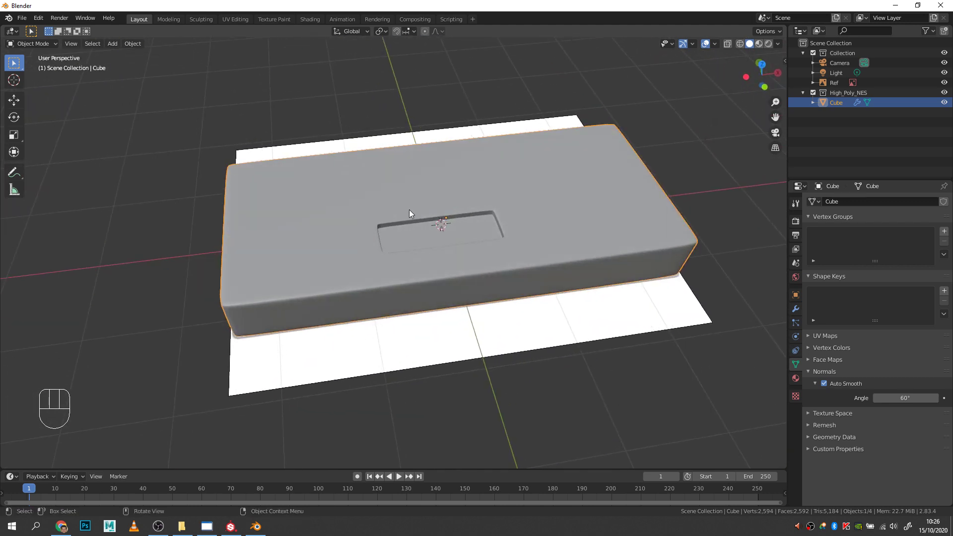
middle_click_drag(409, 210, 420, 236)
key("alt+z")
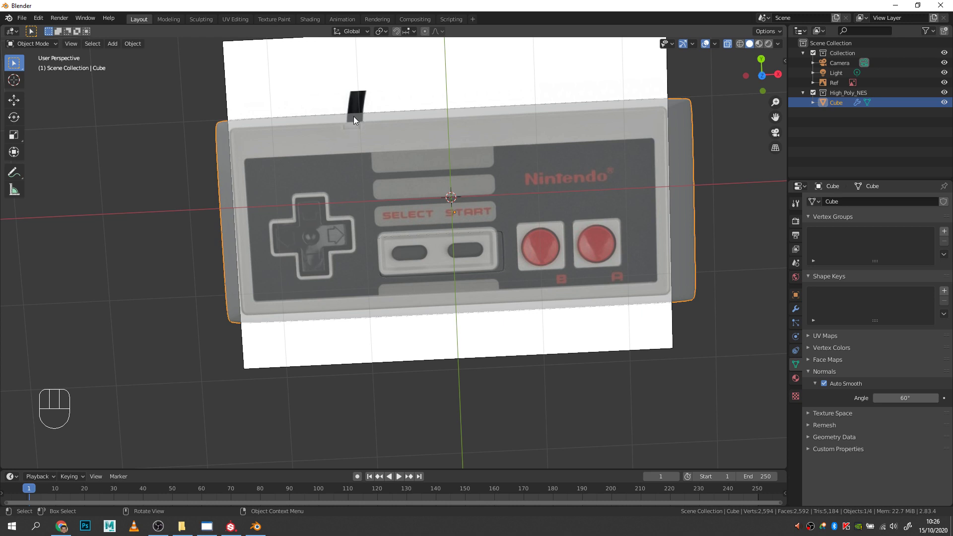
key("KP_7")
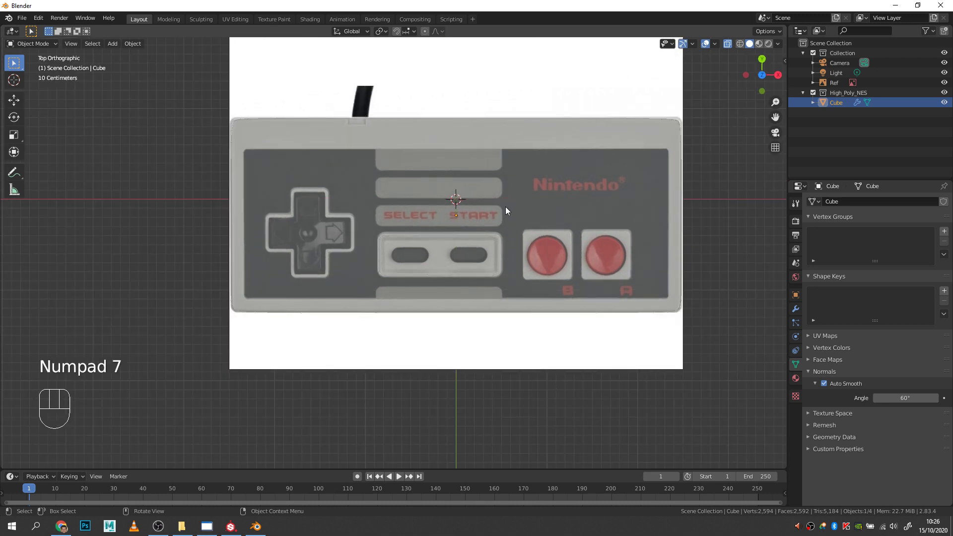
right_click(356, 119, "shift")
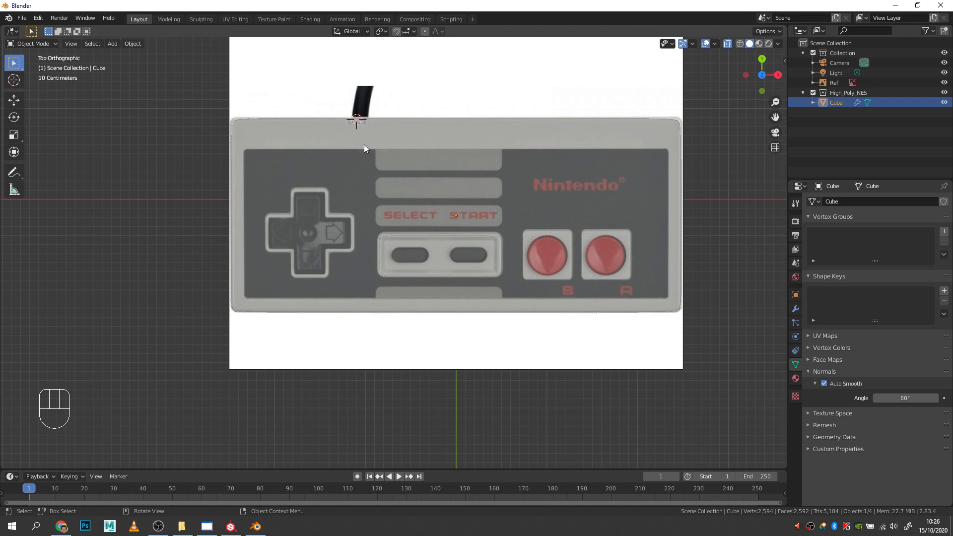
Add a cube at the 3D cursor and scale it to about 0.11 to match the cable base.
key("shift+a")
mouse_move(344, 38)
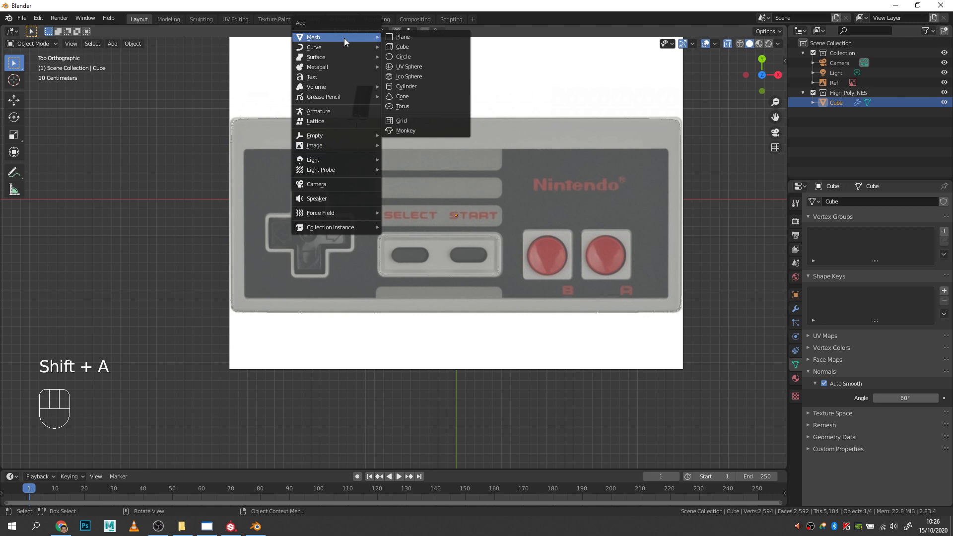
left_click(404, 46)
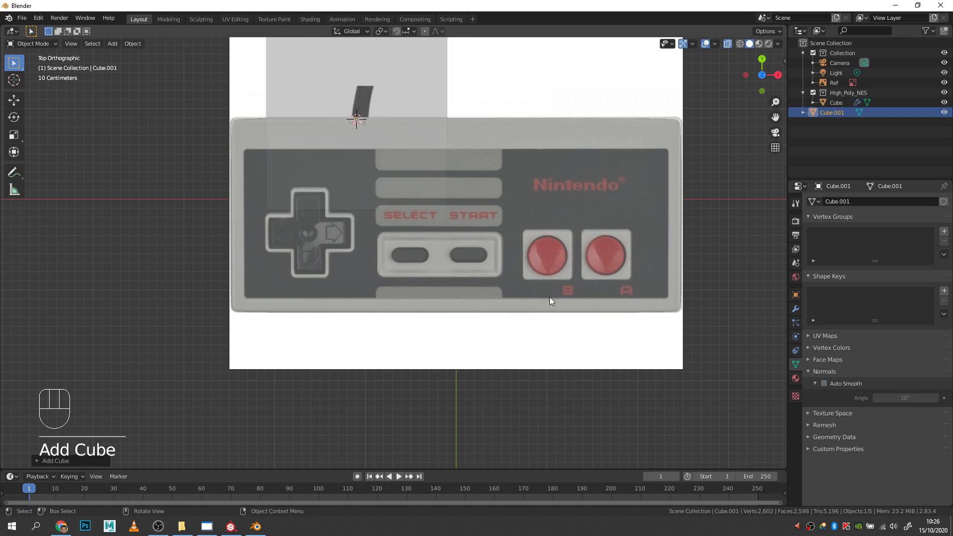
key("s")
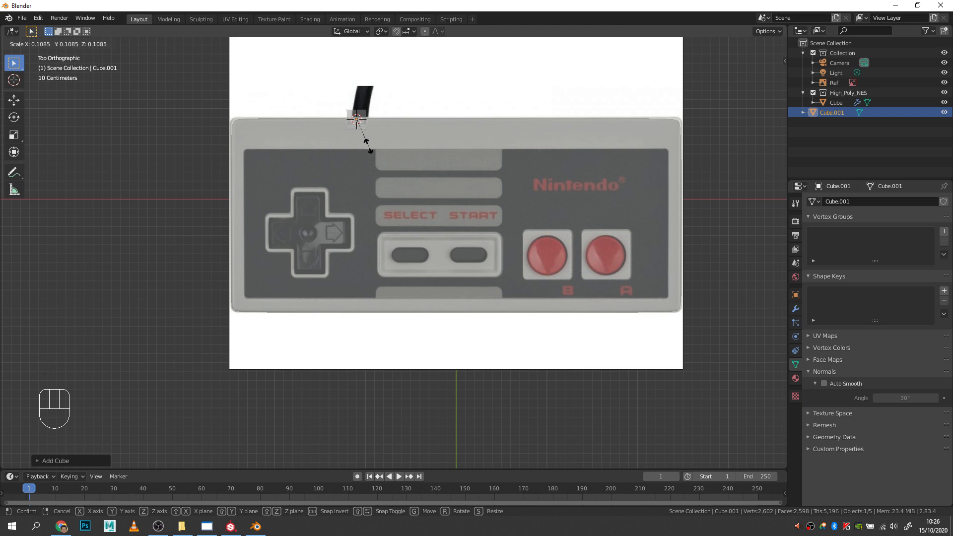
left_click(367, 149)
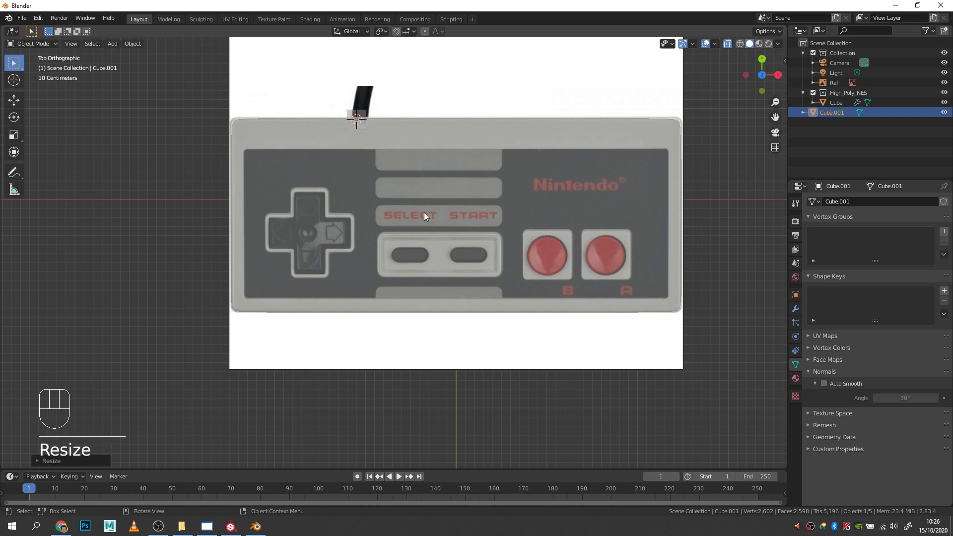
Turn off X-ray and raise the new cube slightly along Z, about 0.06 m, over the body's back edge.
middle_click_drag(353, 118, 542, 124)
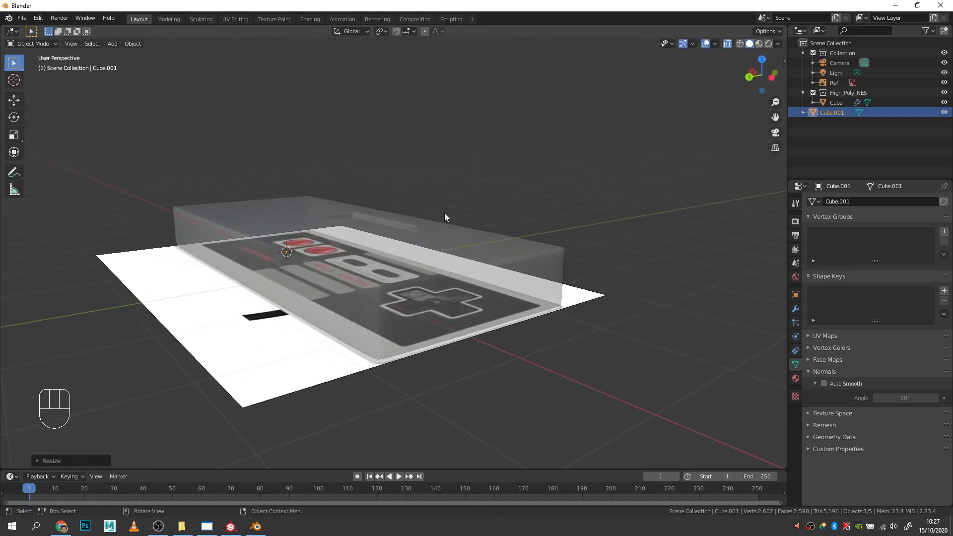
key("alt+z")
scroll(283, 259, "up", 5)
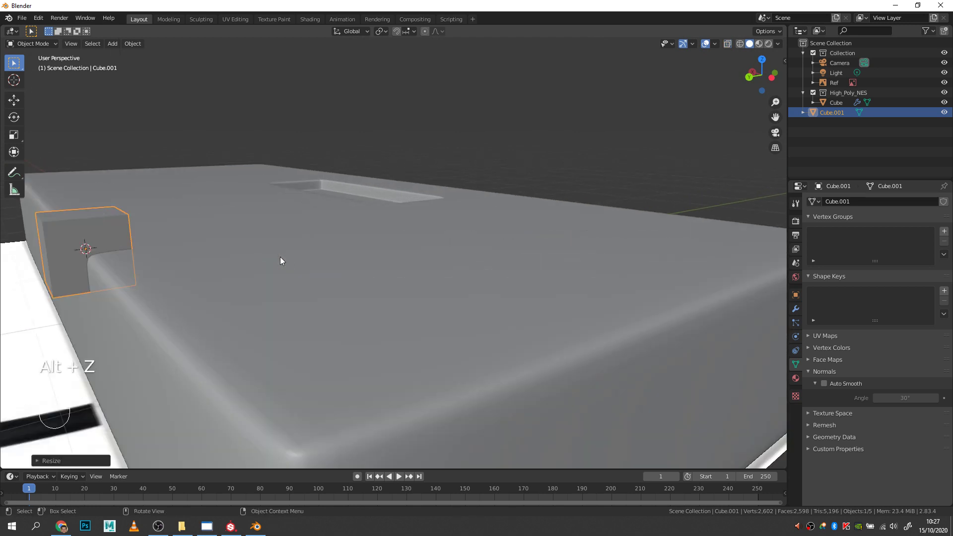
middle_click_drag(266, 270, 407, 253, "shift")
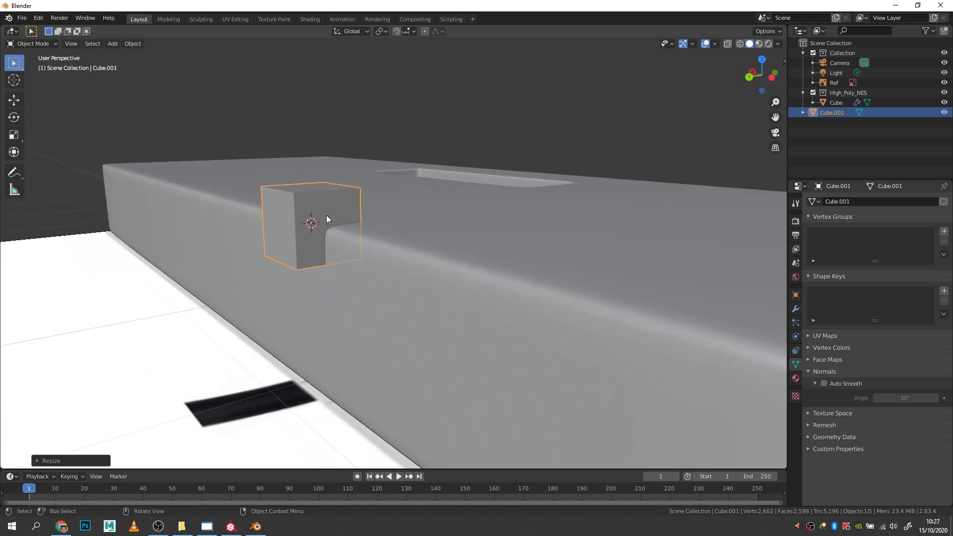
key("g")
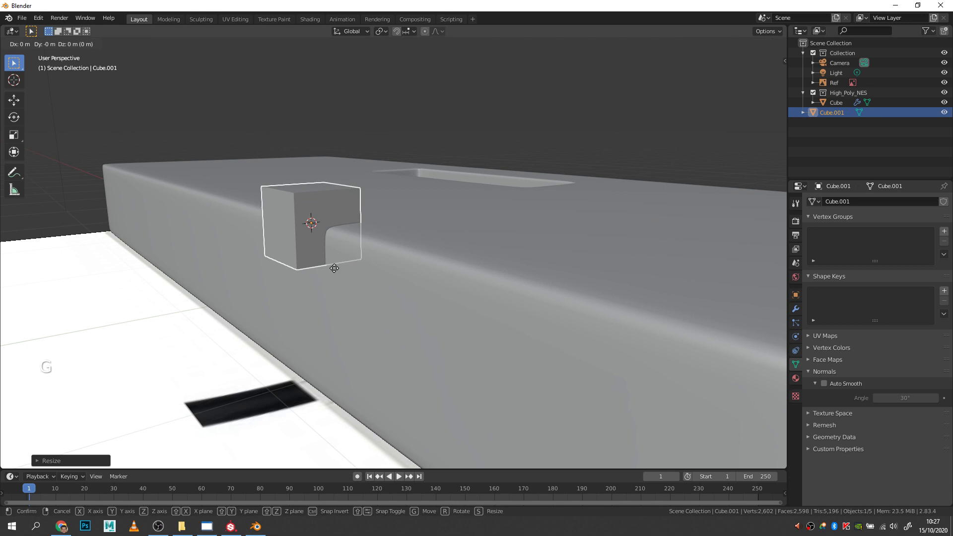
key("z")
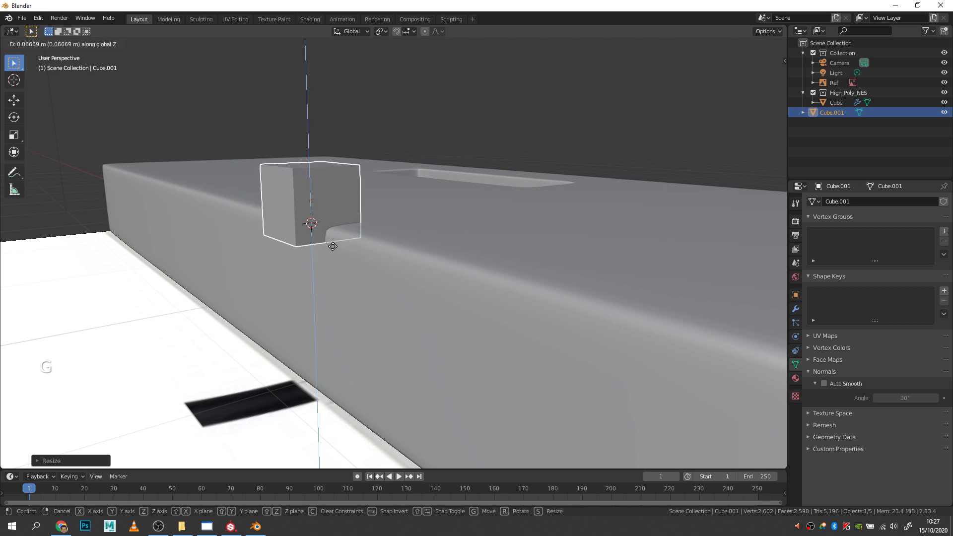
left_click(330, 249)
Duplicate the cube and move the copy about 0.67 m down along Z to the body's bottom edge.
middle_click_drag(465, 252, 406, 245)
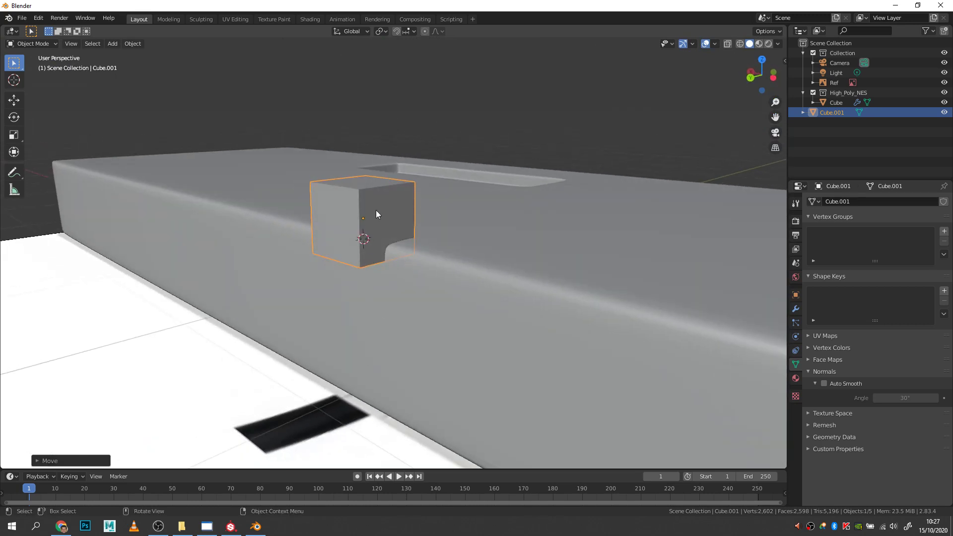
key("shift+d")
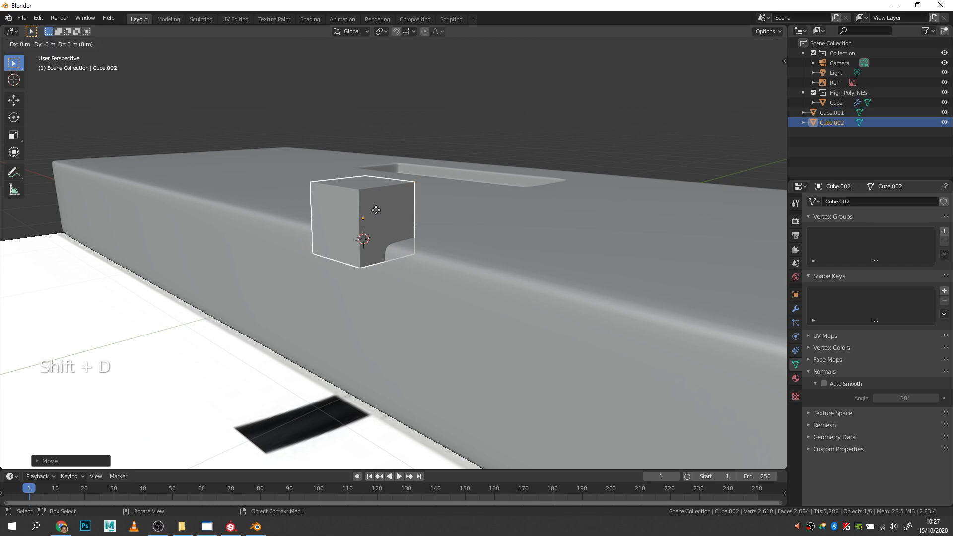
key("z")
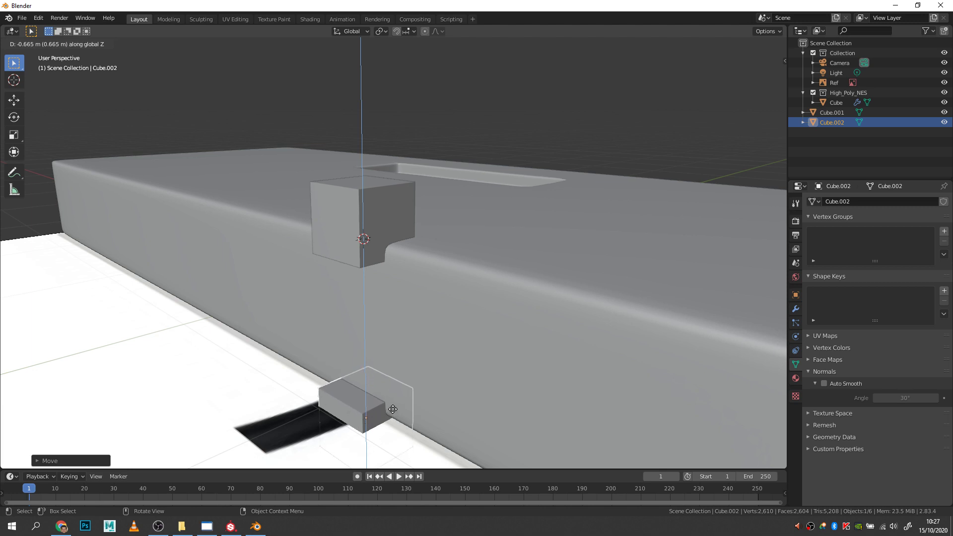
left_click(392, 411)
In front view, place the 3D cursor at mid-height of the body, centred between the upper and lower cubes.
middle_click_drag(499, 310, 600, 308)
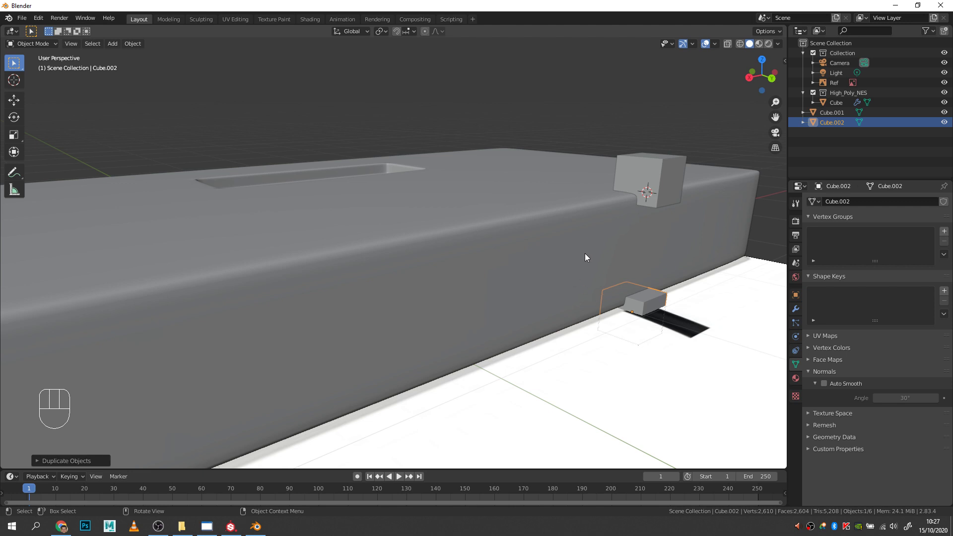
middle_click_drag(597, 253, 434, 250, "shift")
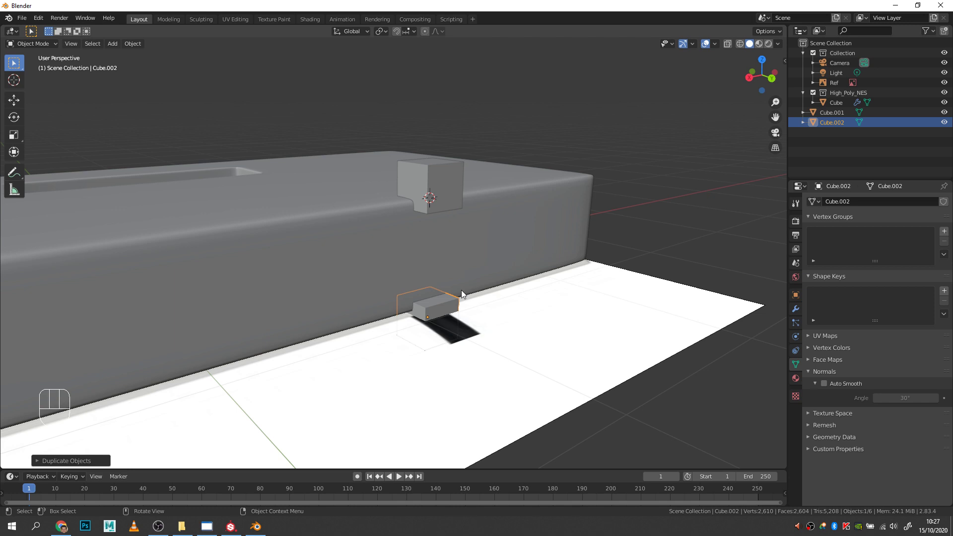
left_click(504, 336)
key("Up")
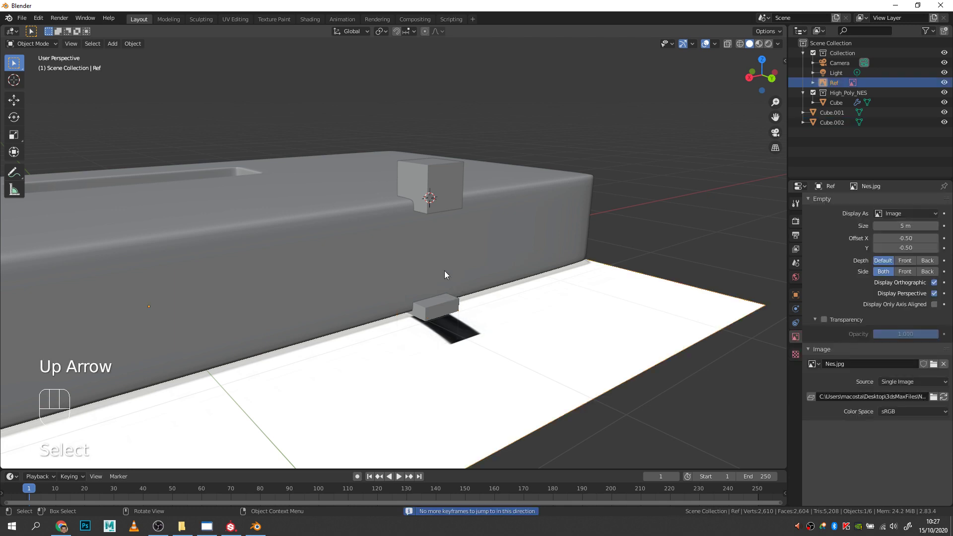
middle_click_drag(610, 296, 630, 276)
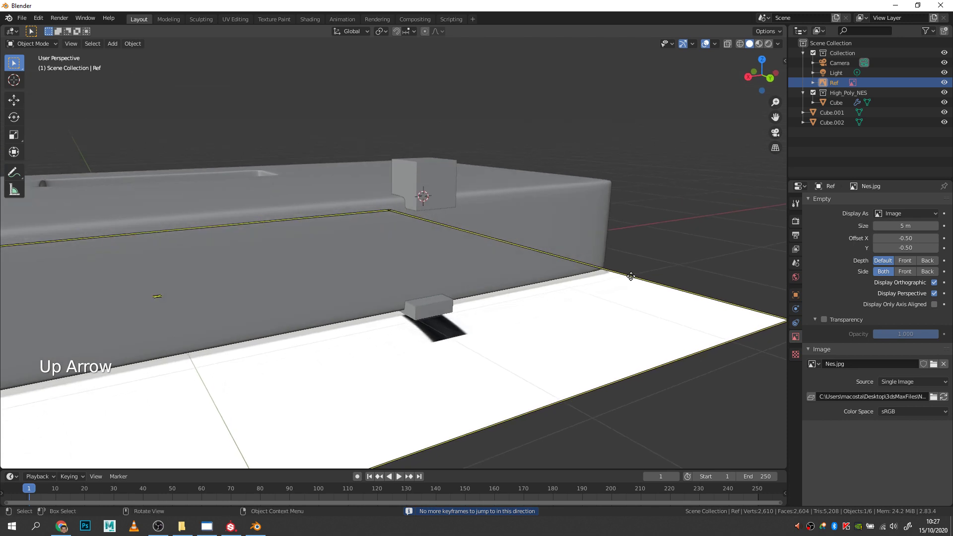
key("KP_1")
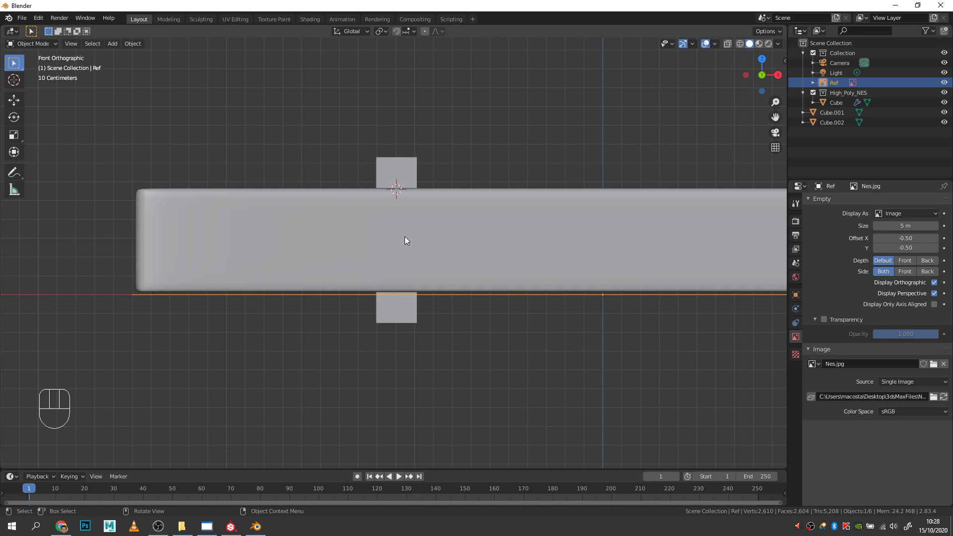
key("shift")
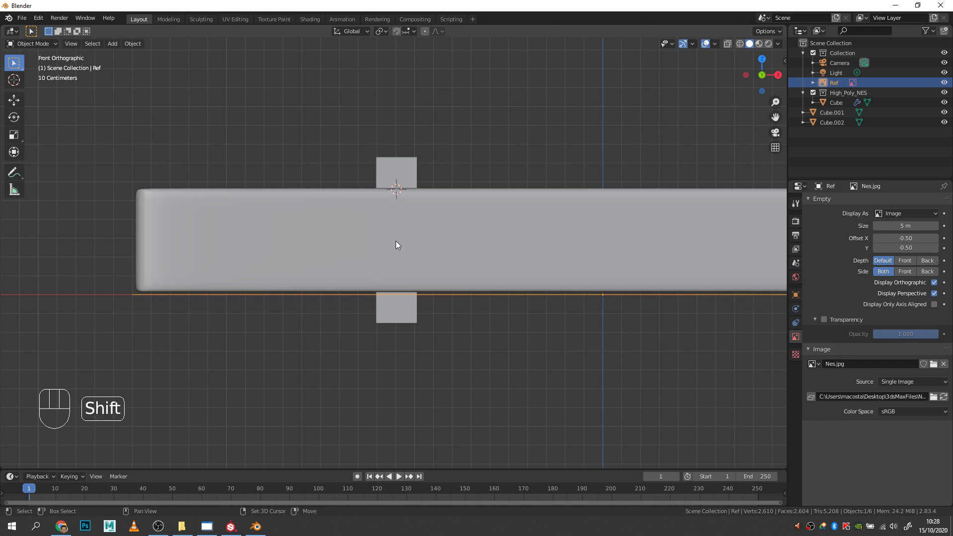
right_click(396, 240, "shift")
Add a cylinder at the 3D cursor and rotate it about X with snapping so its axis runs along Y.
key("shift+a")
mouse_move(377, 270)
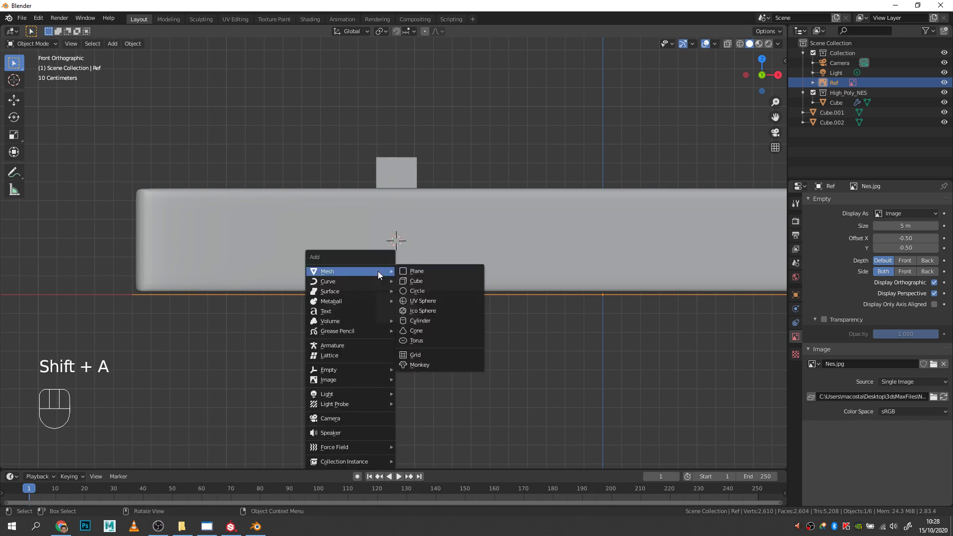
left_click(430, 320)
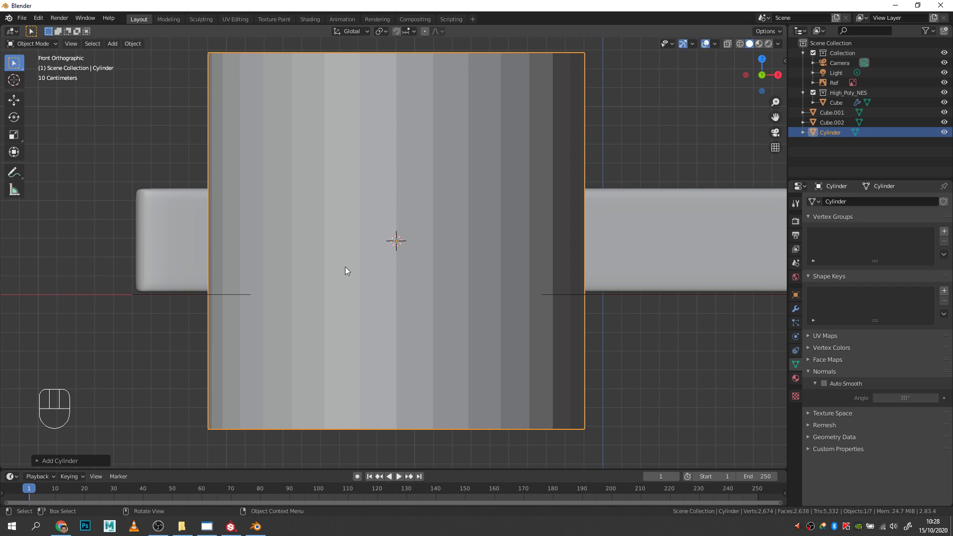
key("r")
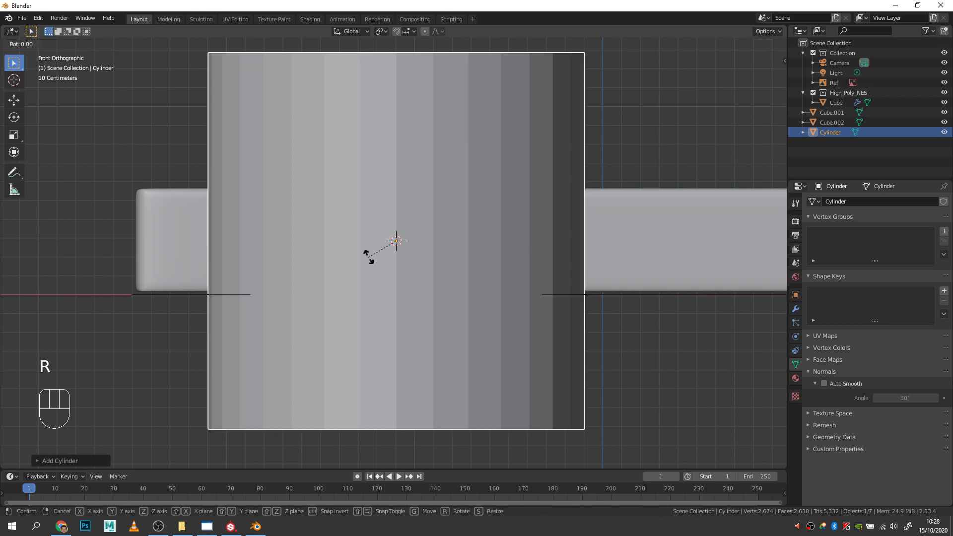
key("x")
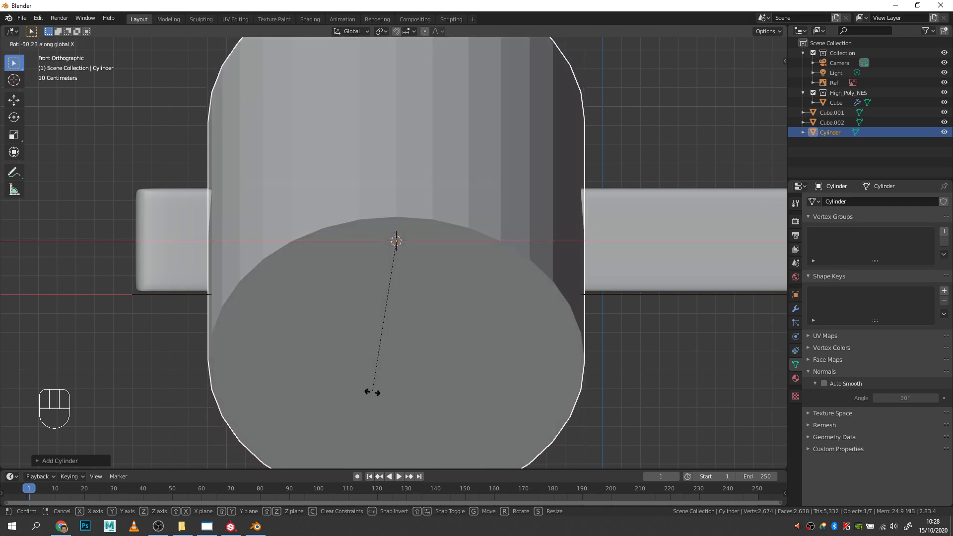
key("ctrl")
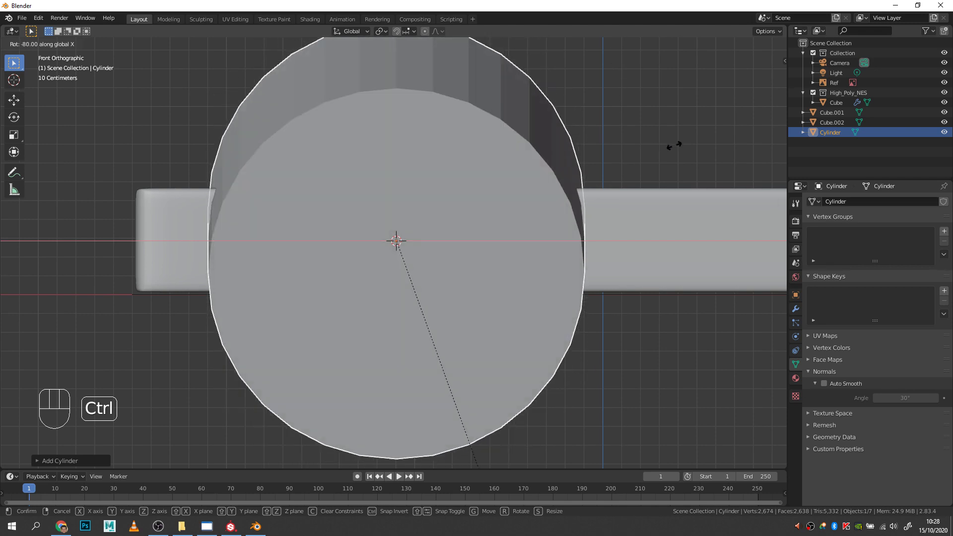
left_click(68, 157)
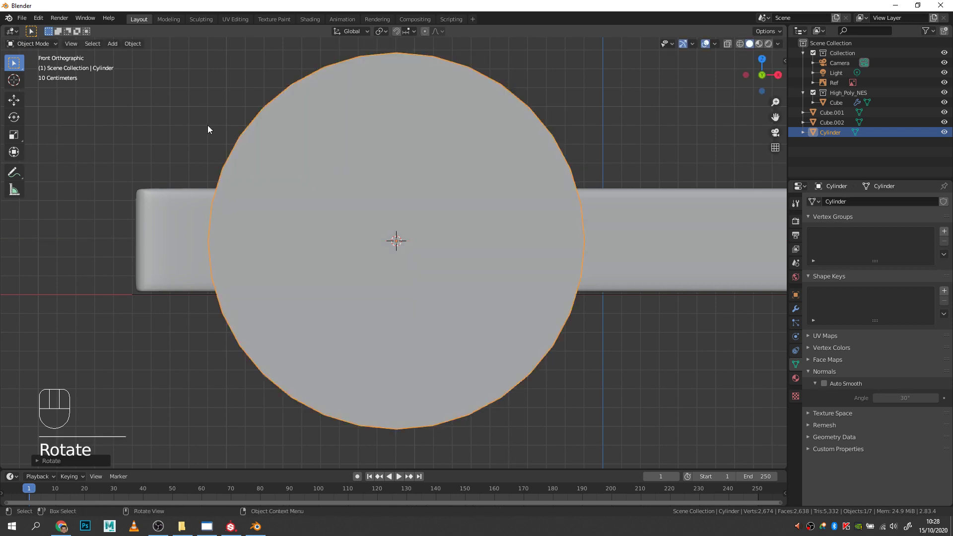
Scale the cylinder down and move it along Y until it sits behind the controller, clear of the body.
middle_click_drag(524, 229, 406, 262)
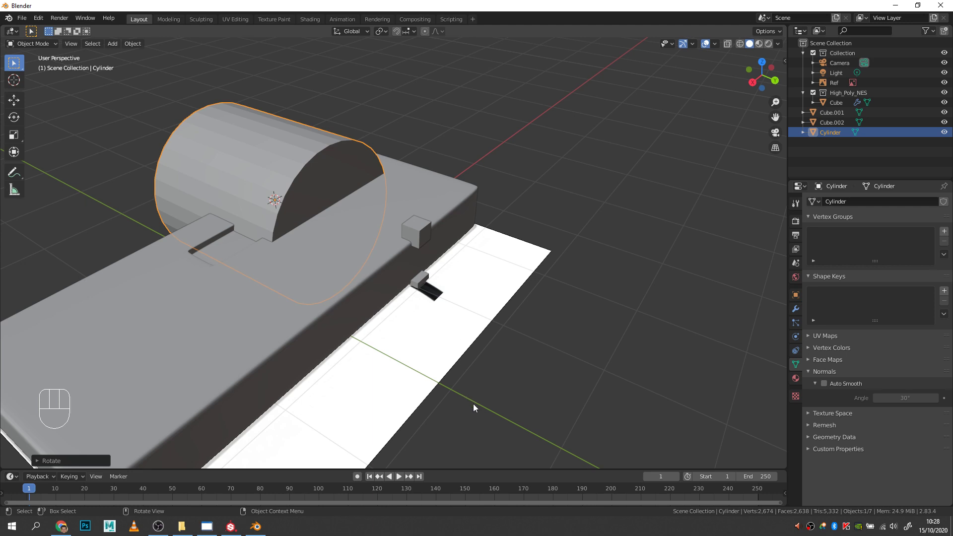
key("s")
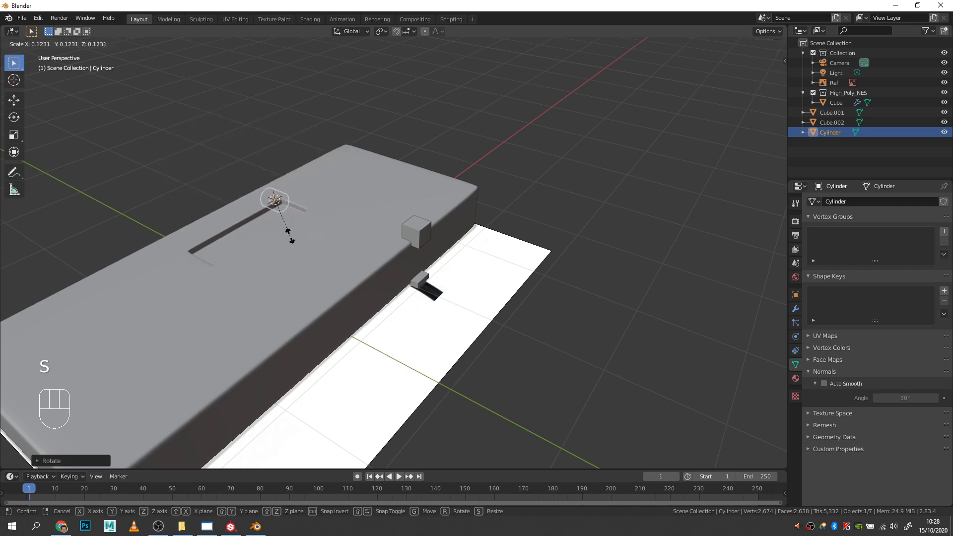
left_click(315, 251)
key("g")
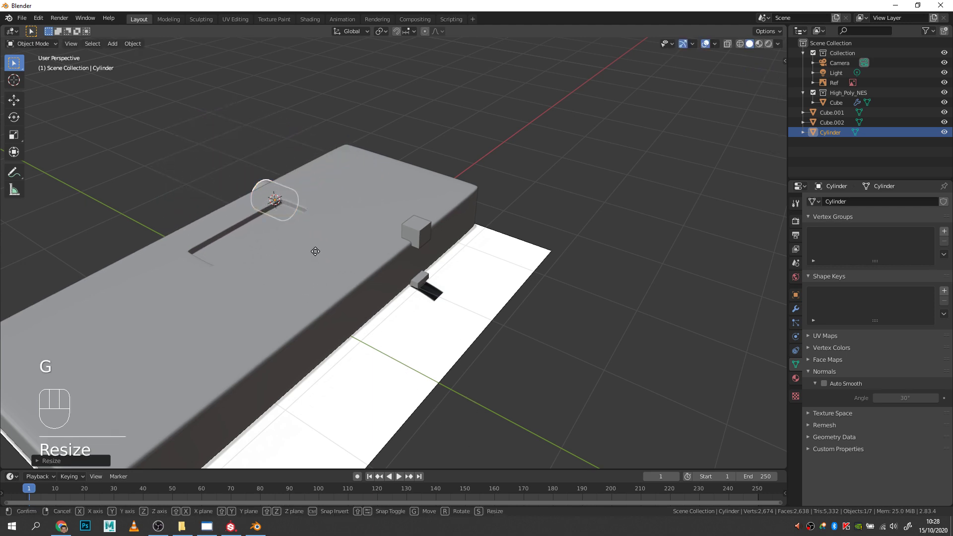
key("y")
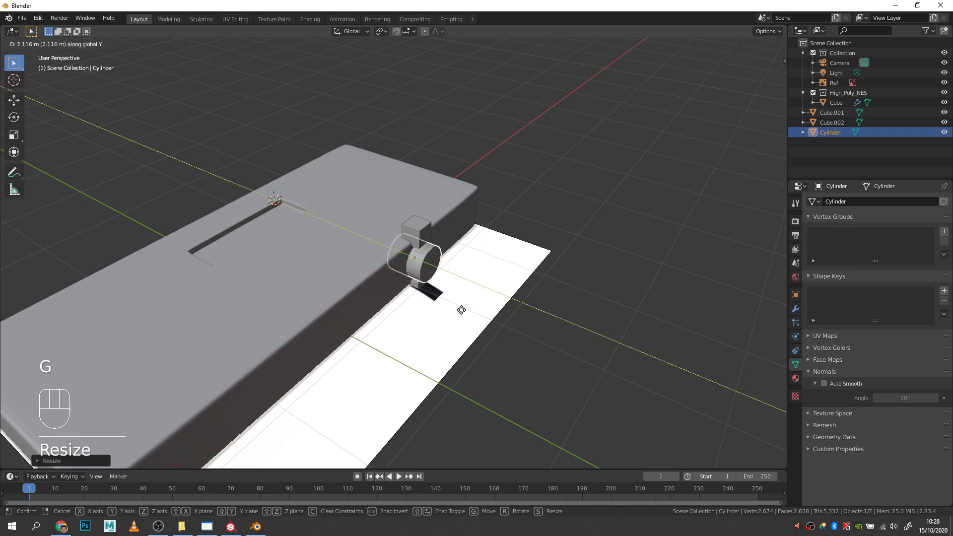
left_click(509, 320)
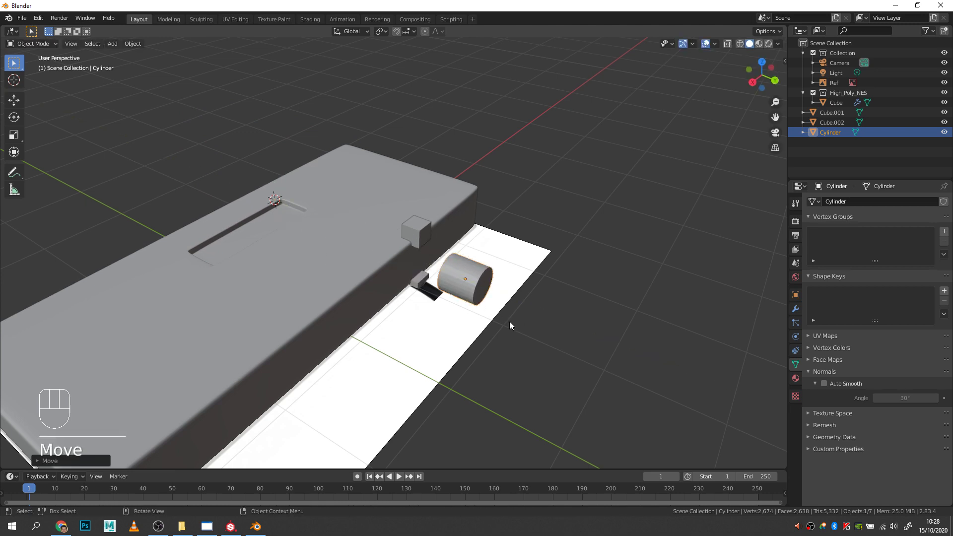
In Edit Mode, add four evenly spaced loop cuts around the cylinder along its length.
middle_click_drag(474, 349, 541, 377)
scroll(502, 245, "up", 6)
middle_click_drag(581, 235, 338, 278, "shift")
scroll(359, 276, "up", 3)
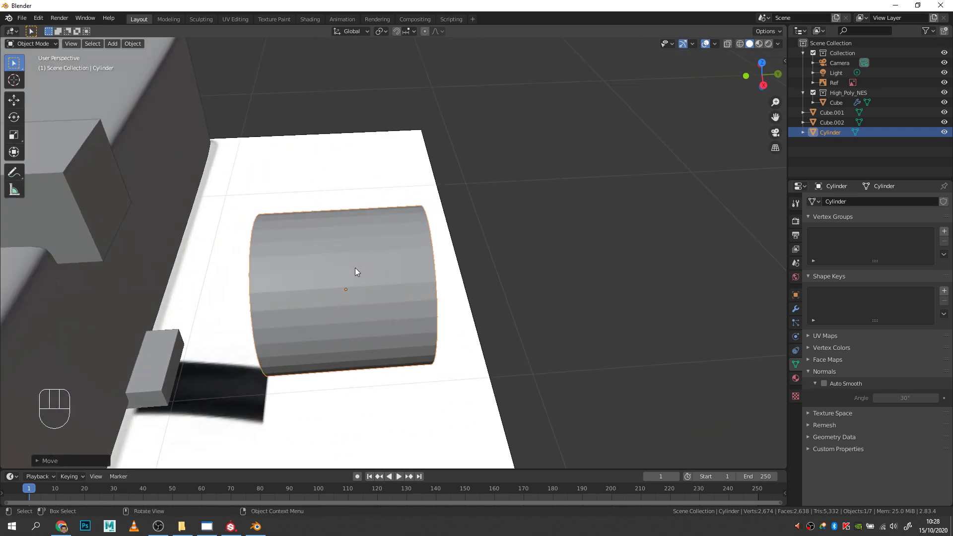
key("Tab")
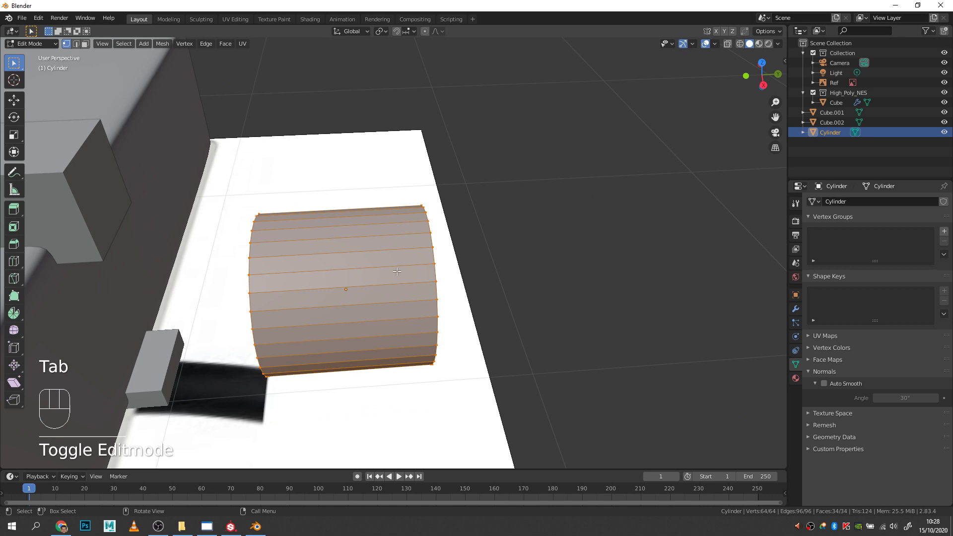
mouse_move(396, 299)
middle_mouse_down()
mouse_move(428, 293)
mouse_move(407, 293)
middle_mouse_up()
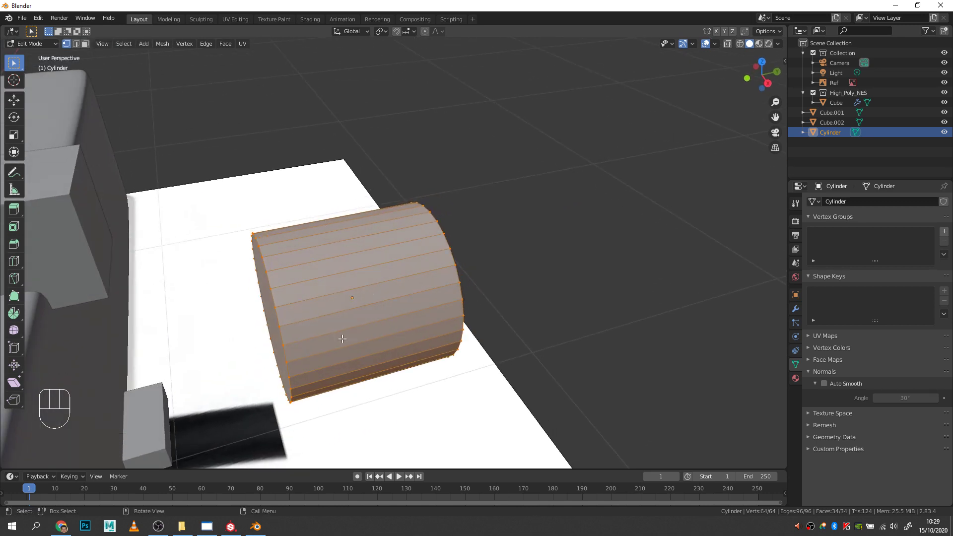
key("ctrl")
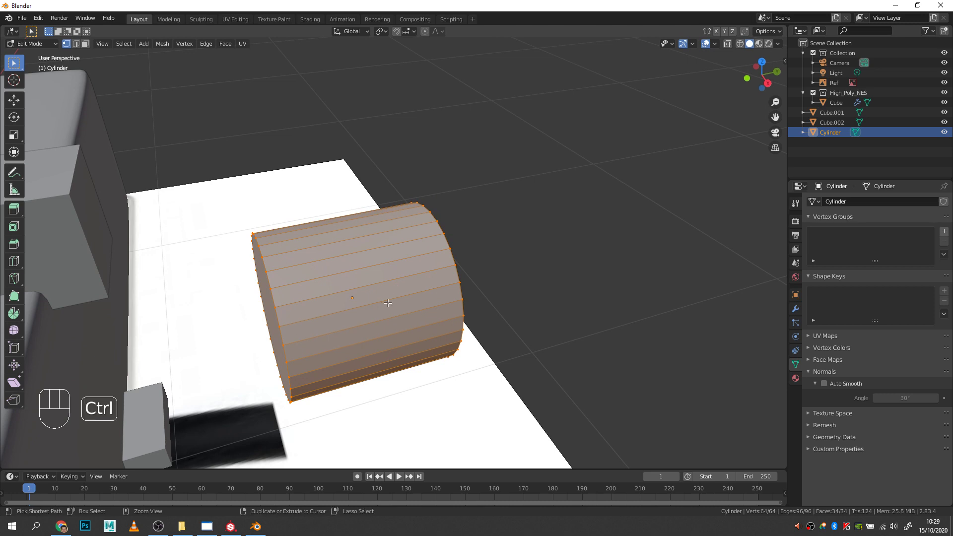
key("ctrl+r")
scroll(367, 298, "up", 3)
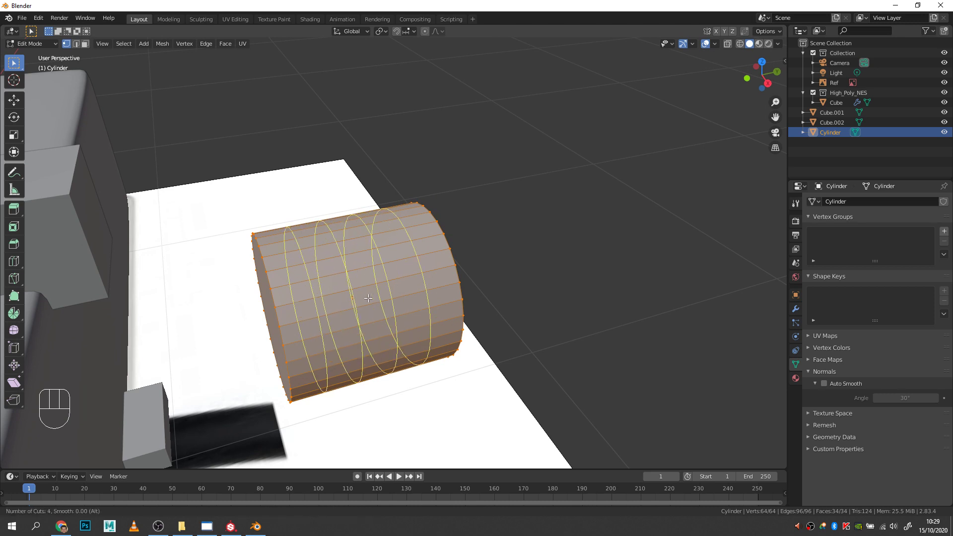
left_click(368, 298)
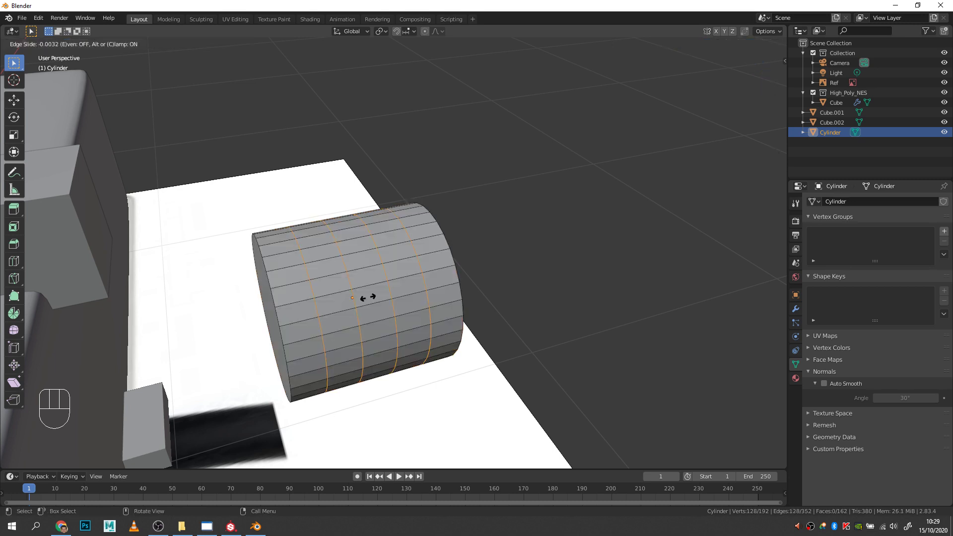
left_click(368, 298)
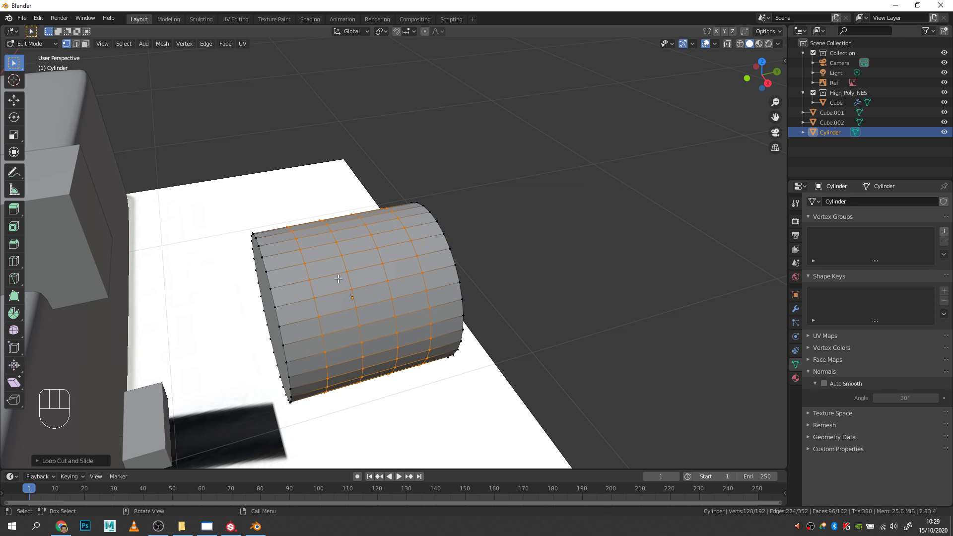
With proportional editing and X-ray temporarily enabled, scale the cylinder's controller-facing end ring to about 0.54 with a falloff size of about 0.35.
left_click(425, 31)
middle_click_drag(274, 325, 294, 353)
middle_click_drag(296, 248, 437, 308)
key("alt+z")
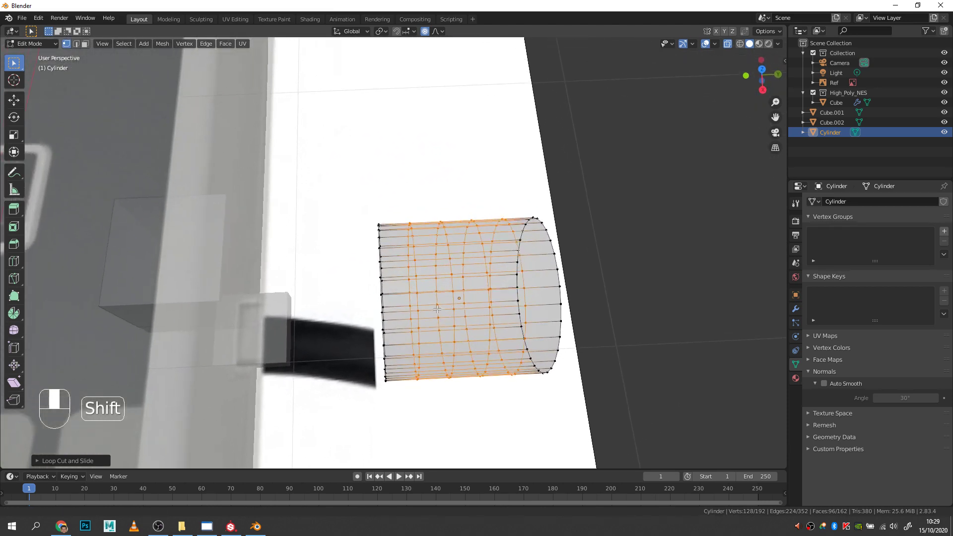
left_click_drag(350, 202, 396, 414)
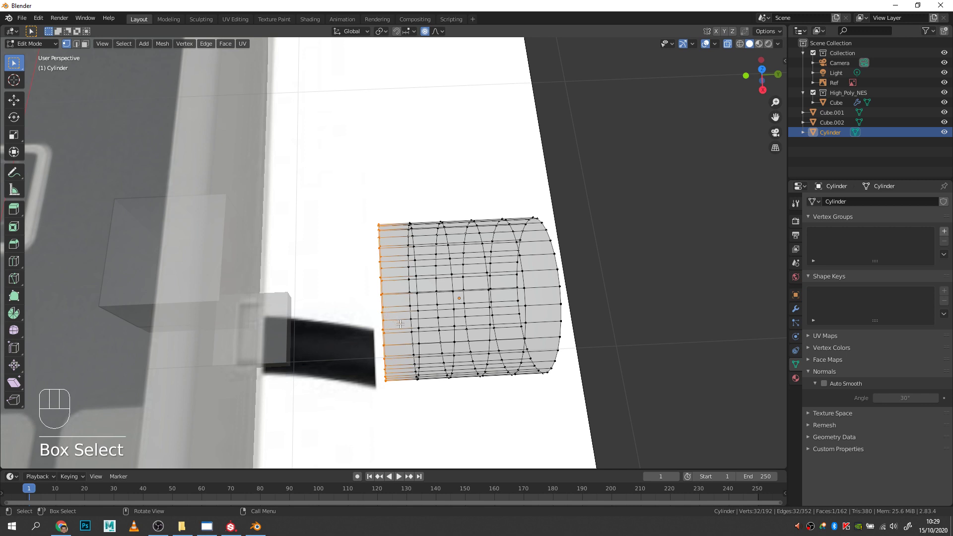
key("s")
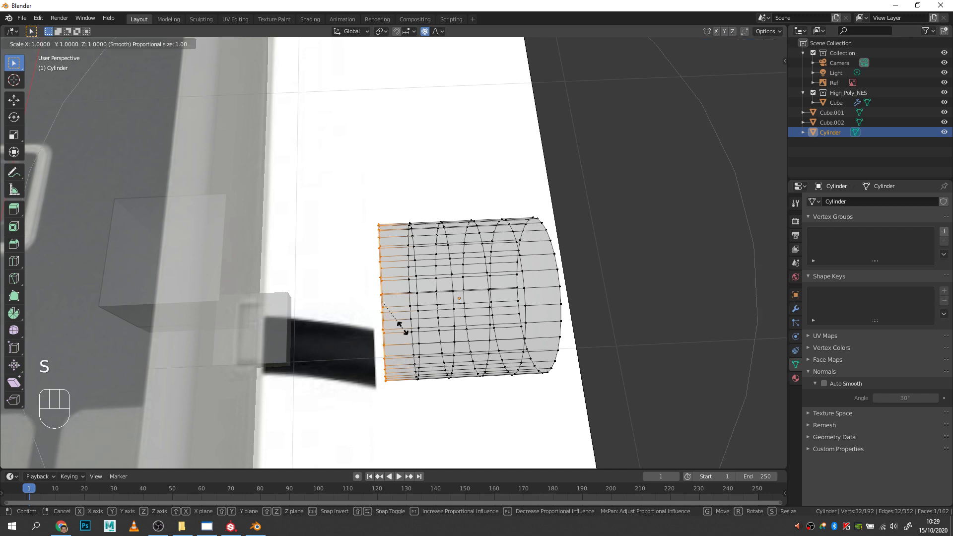
scroll(403, 327, "up", 9)
scroll(403, 328, "up", 2)
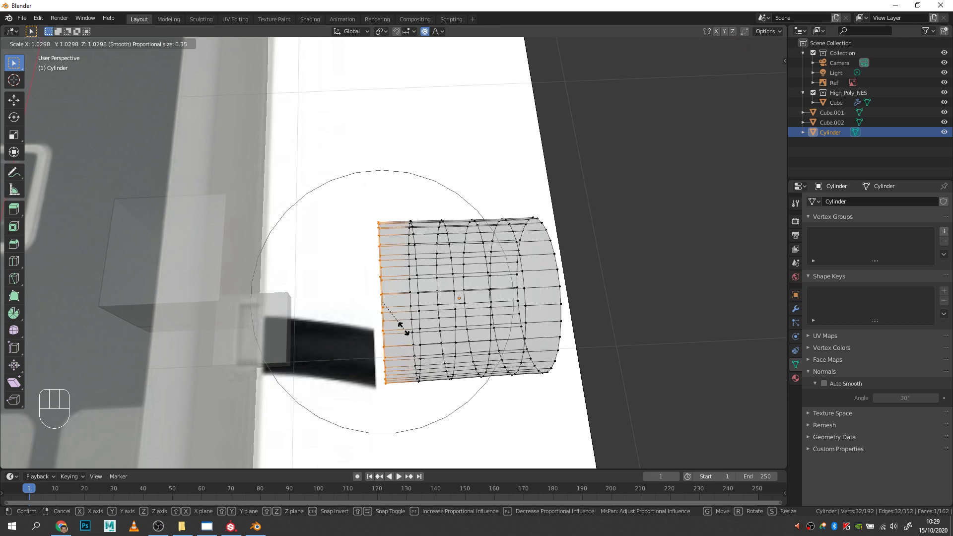
scroll(400, 309, "up", 3)
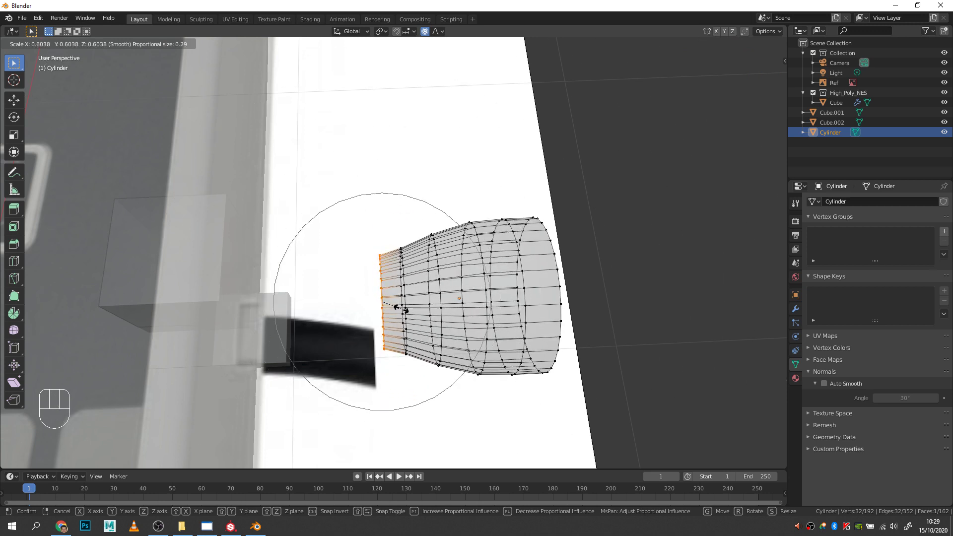
scroll(400, 308, "down", 1)
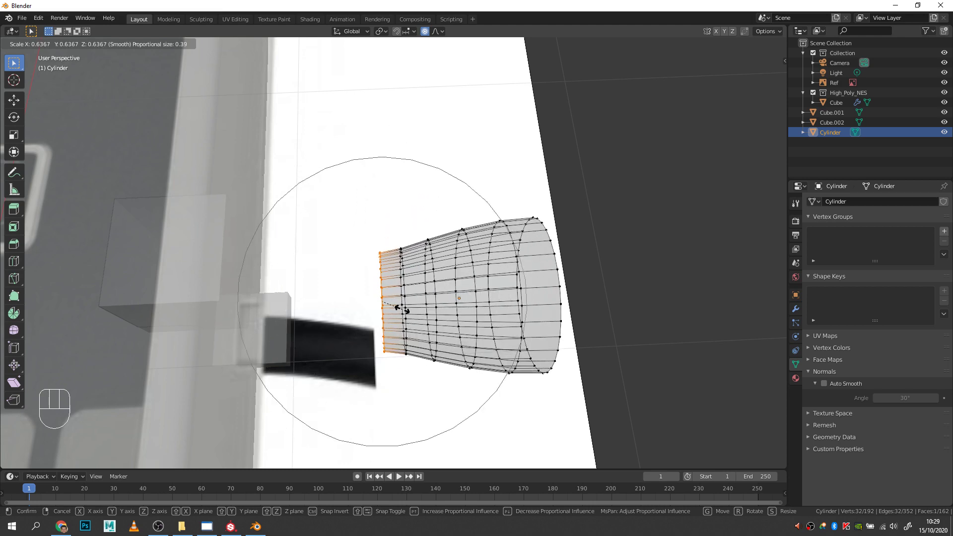
scroll(397, 311, "up", 3)
scroll(402, 314, "down", 4)
scroll(403, 314, "up", 5)
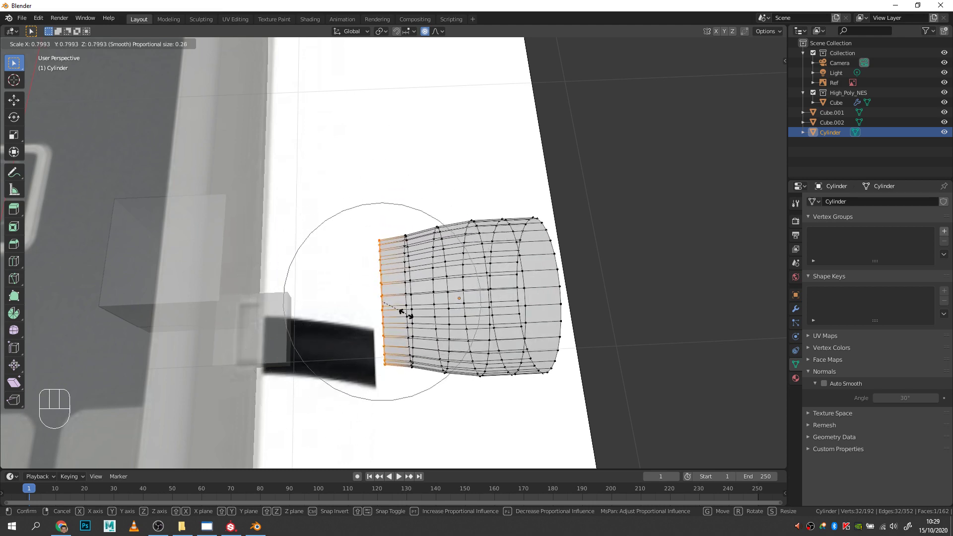
scroll(407, 308, "down", 4)
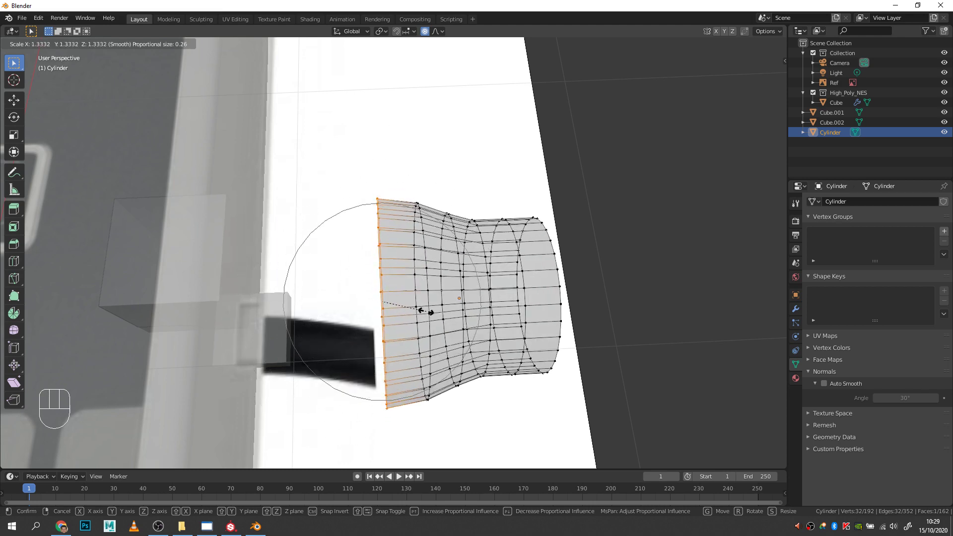
scroll(401, 314, "up", 2)
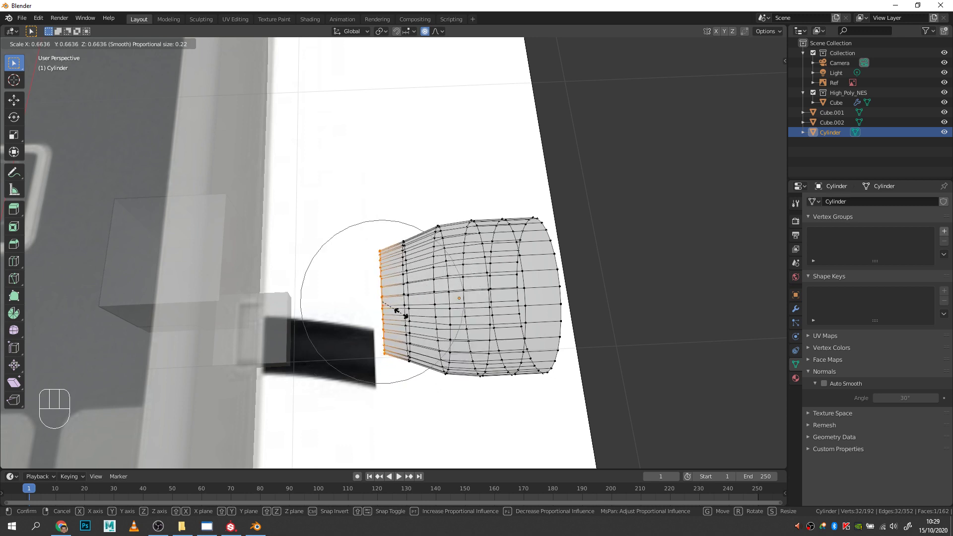
scroll(402, 314, "up", 1)
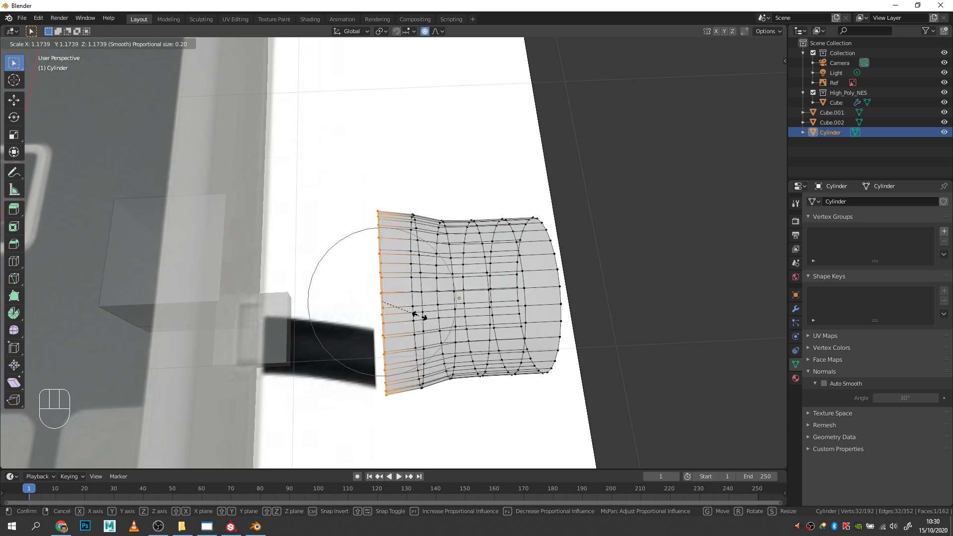
scroll(391, 315, "down", 4)
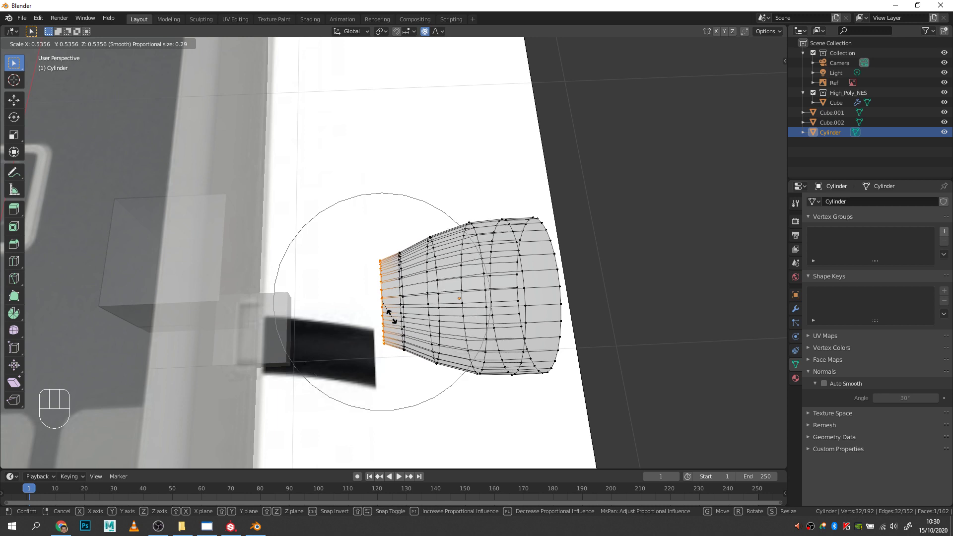
scroll(391, 315, "down", 2)
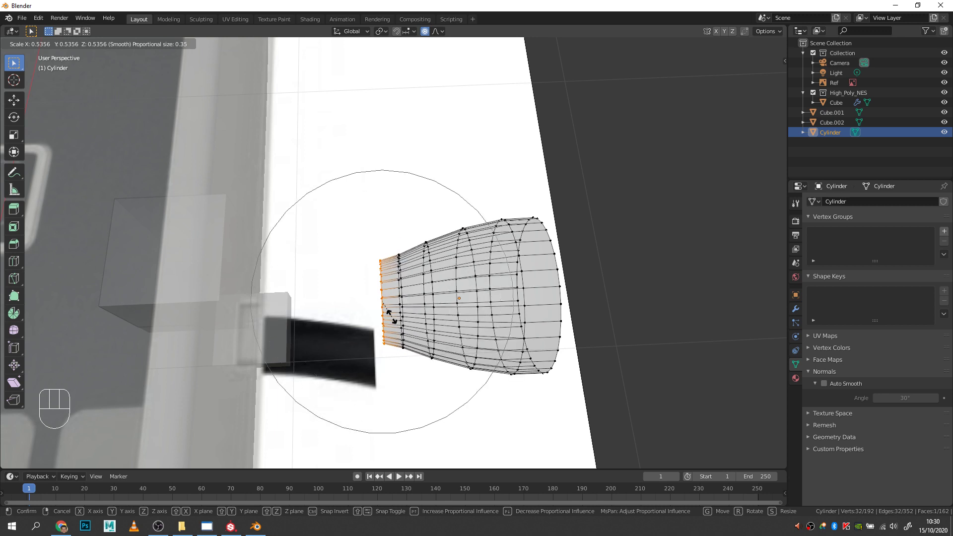
left_click(392, 316)
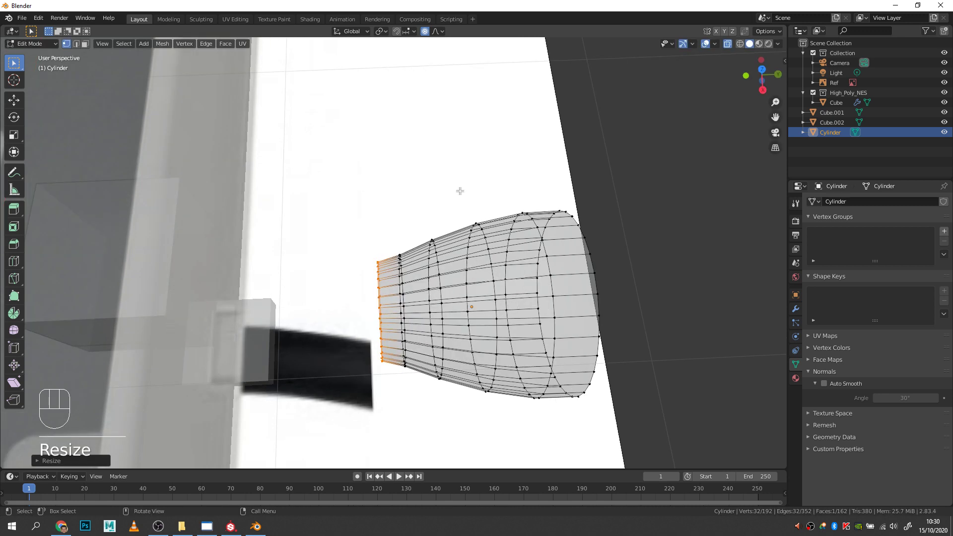
left_click(425, 31)
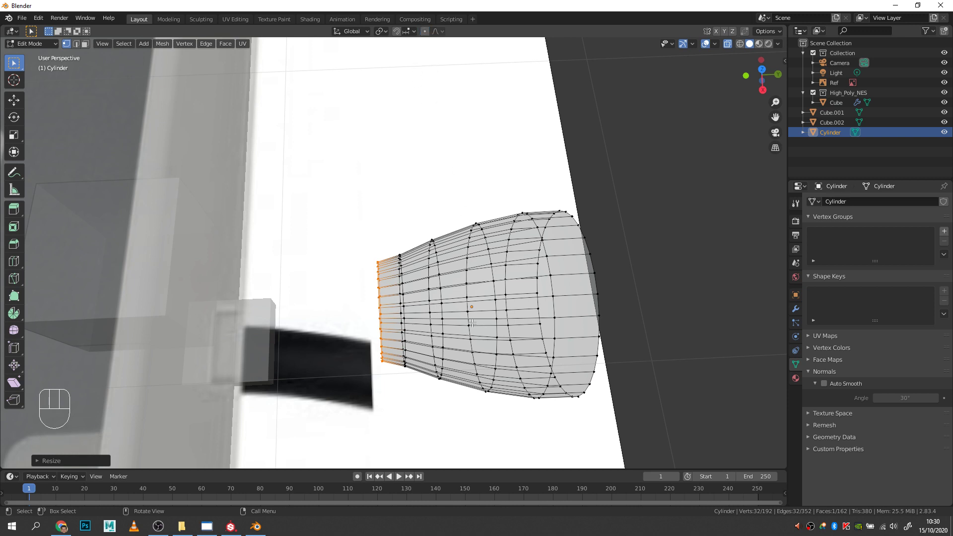
key("alt+z")
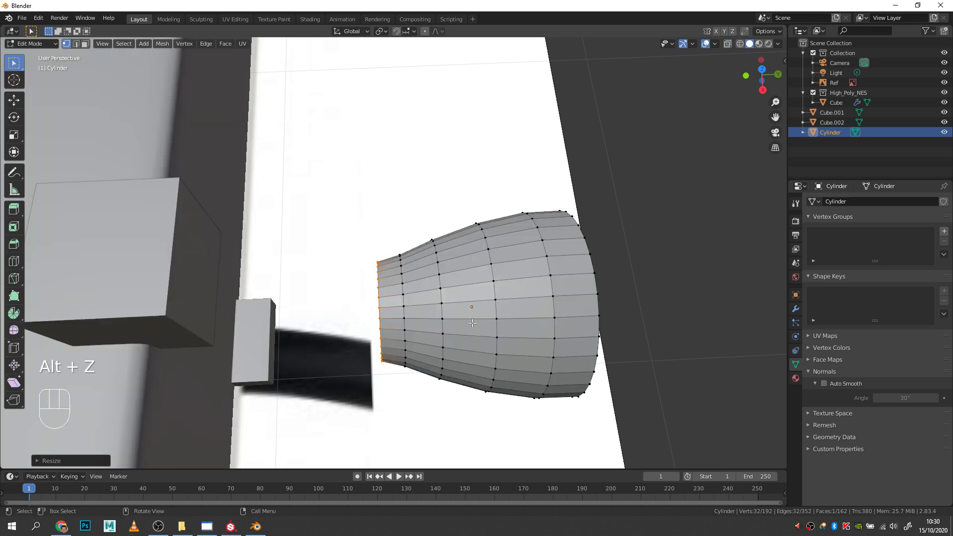
Return to Object Mode, shade the tapered cylinder smooth and enable Auto Smooth for its normals.
scroll(472, 323, "down", 1)
key("Tab")
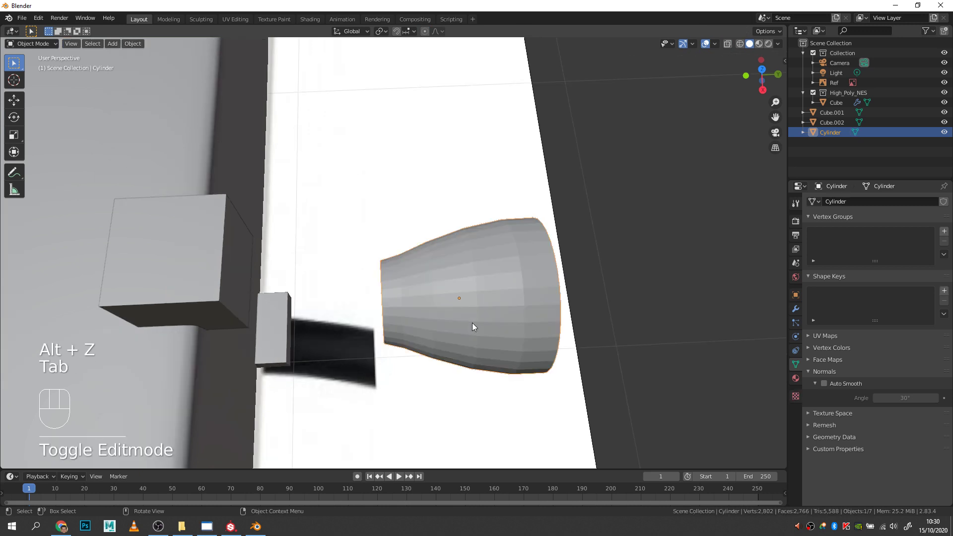
right_click(469, 295)
left_click(468, 293)
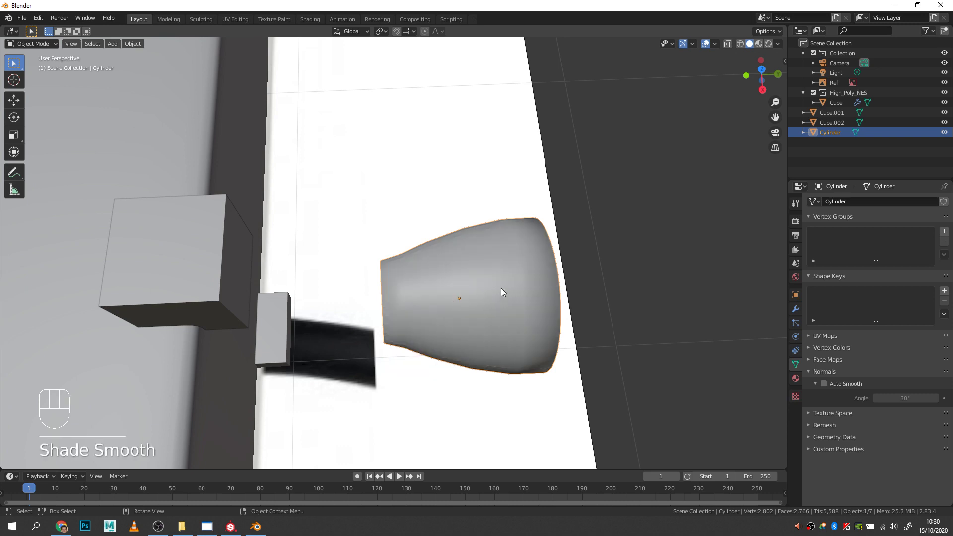
left_click(823, 384)
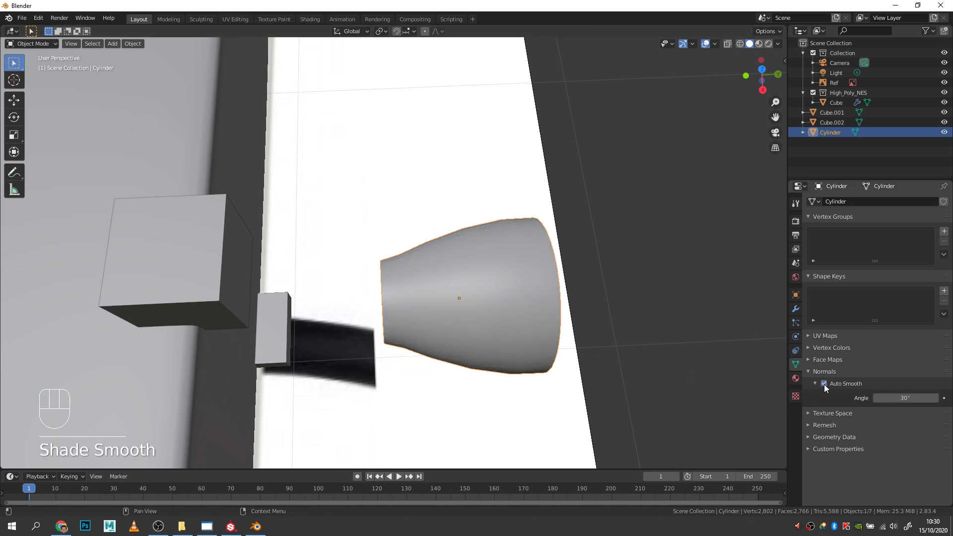
Move the cylinder about -0.70 m along Y into the controller body, leaving only its wide end protruding between the two cubes.
middle_click_drag(642, 355, 414, 293)
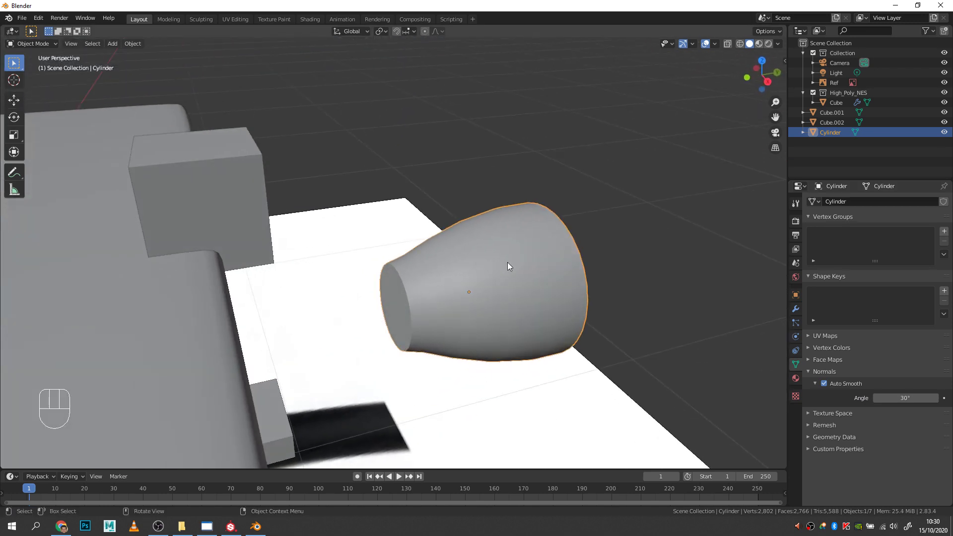
middle_click_drag(507, 262, 472, 291)
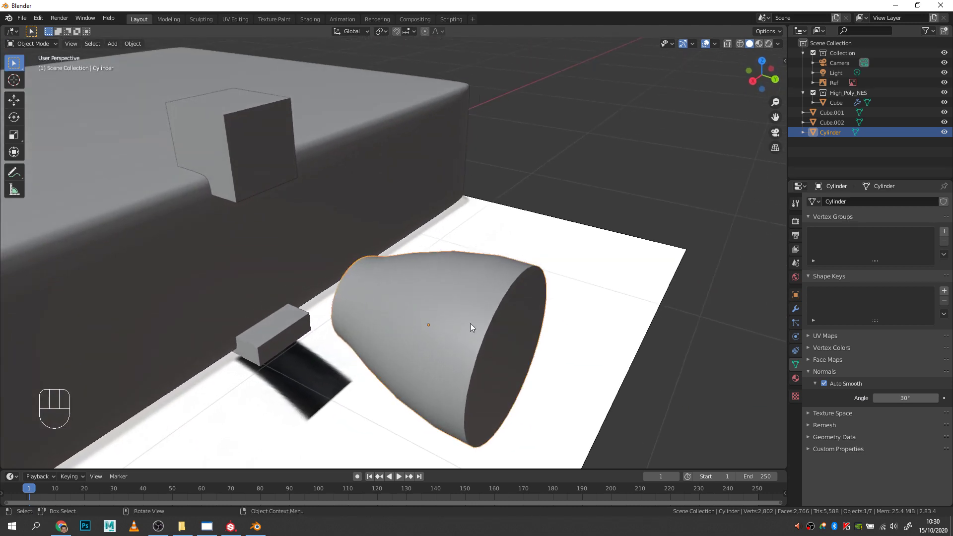
key("g")
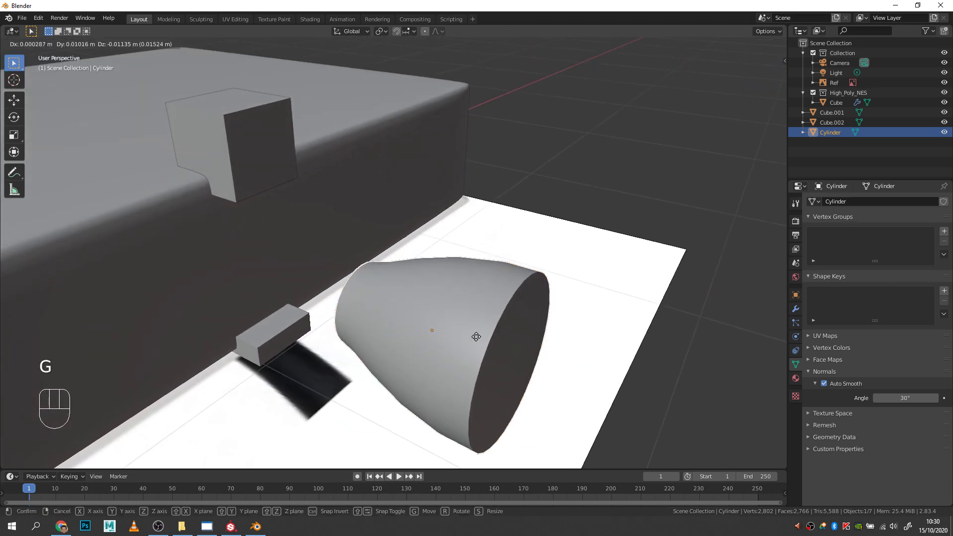
key("y")
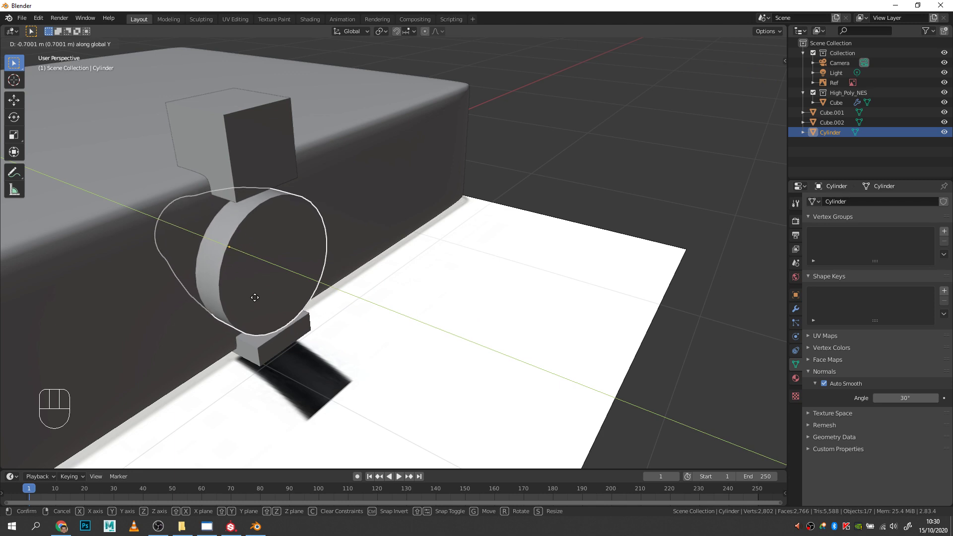
left_click(252, 298)
Shorten the cylinder to about half its length along Y and shift it back along Y so its wide rim protrudes from the body.
middle_click_drag(421, 297, 488, 279)
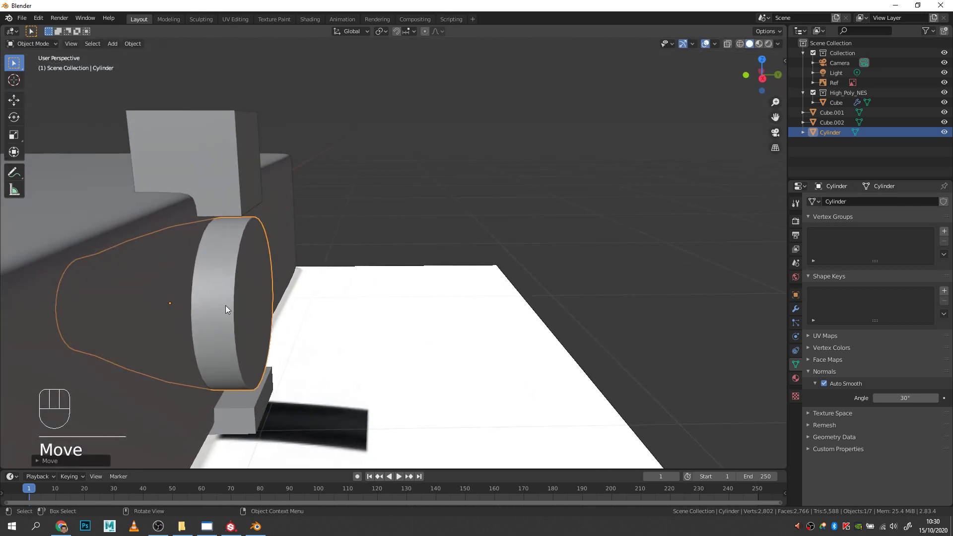
key("s")
key("x")
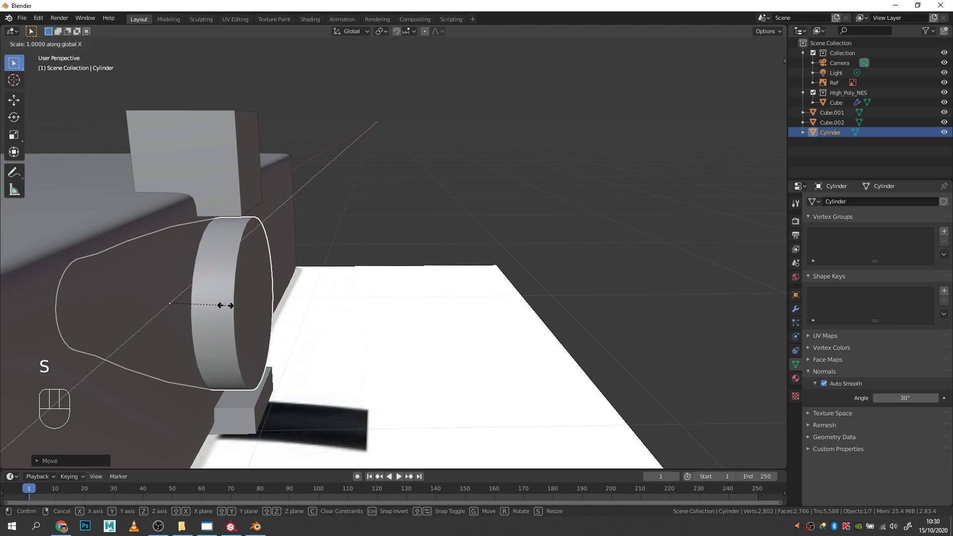
key("y")
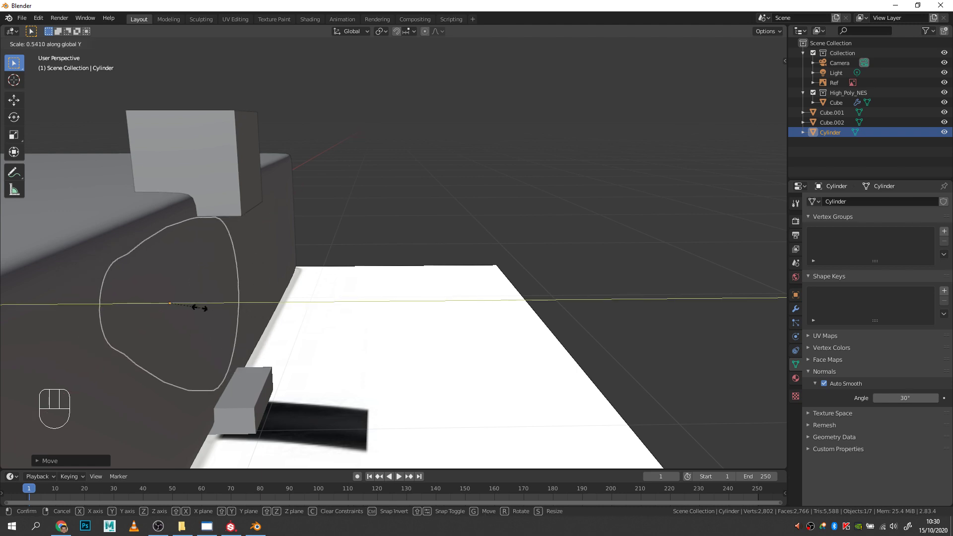
left_click(195, 310)
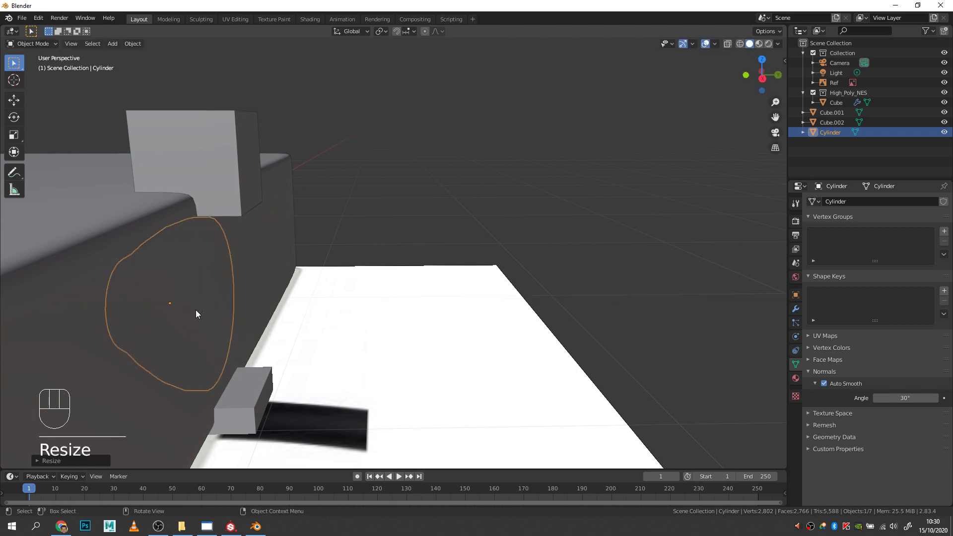
key("g")
key("y")
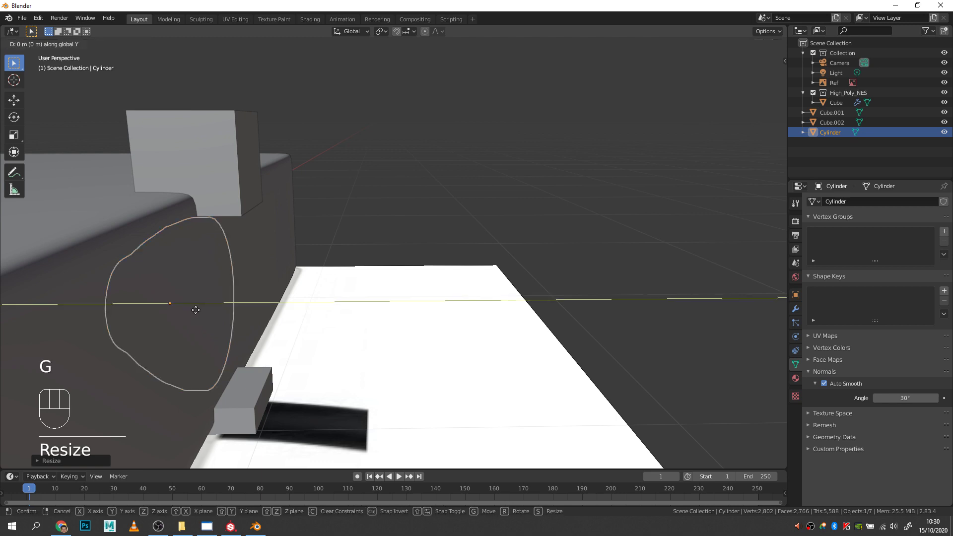
left_click(222, 310)
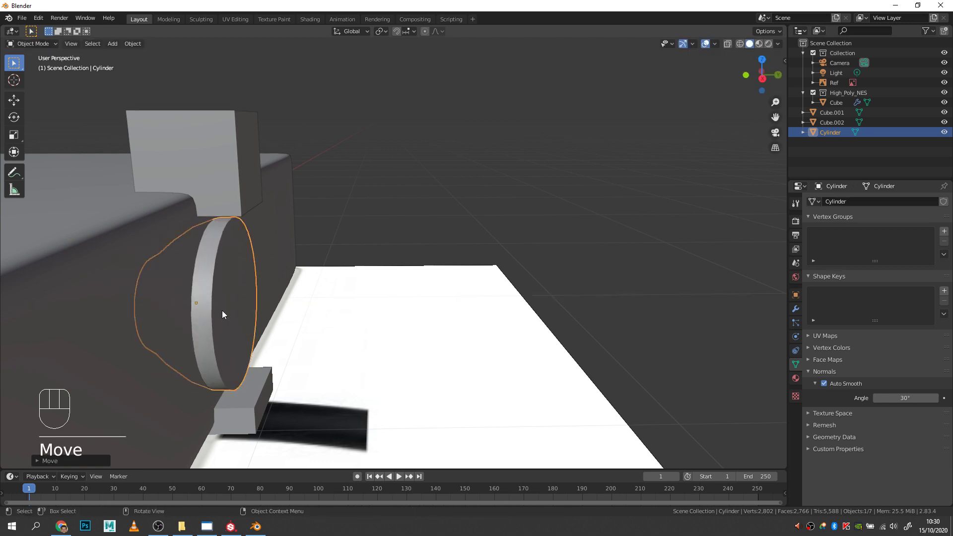
Scale the cylinder uniformly to about 0.9 so it fits between the upper and lower cubes with small gaps.
middle_click_drag(221, 310, 385, 321)
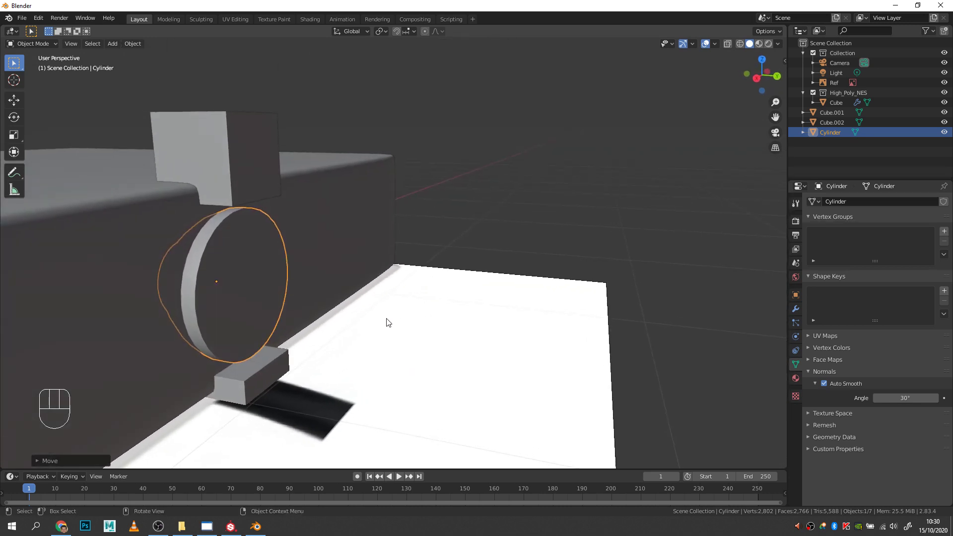
key("s")
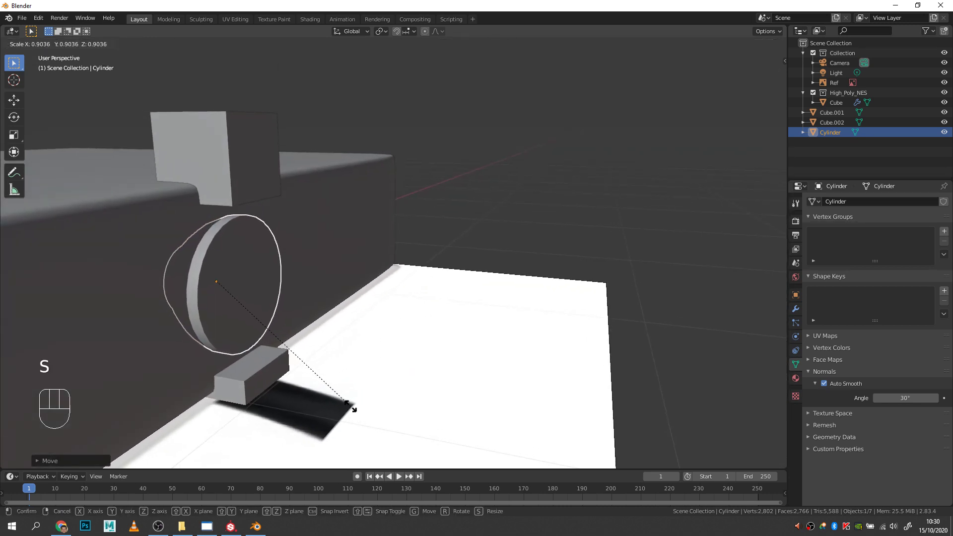
left_click(346, 404)
Join the upper cube, the cylinder and the lower cube into one object and enable Auto Smooth on it.
middle_click_drag(347, 403, 483, 327)
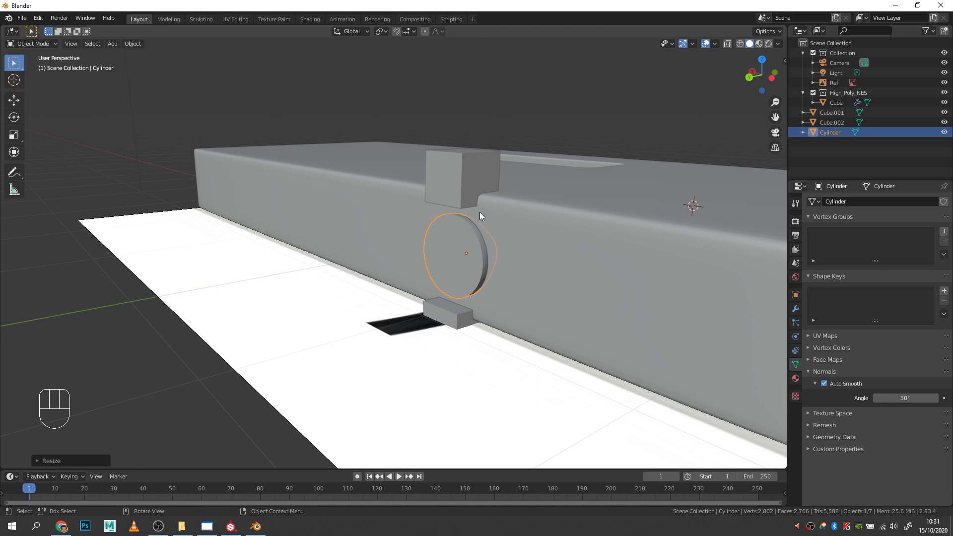
left_click(460, 177)
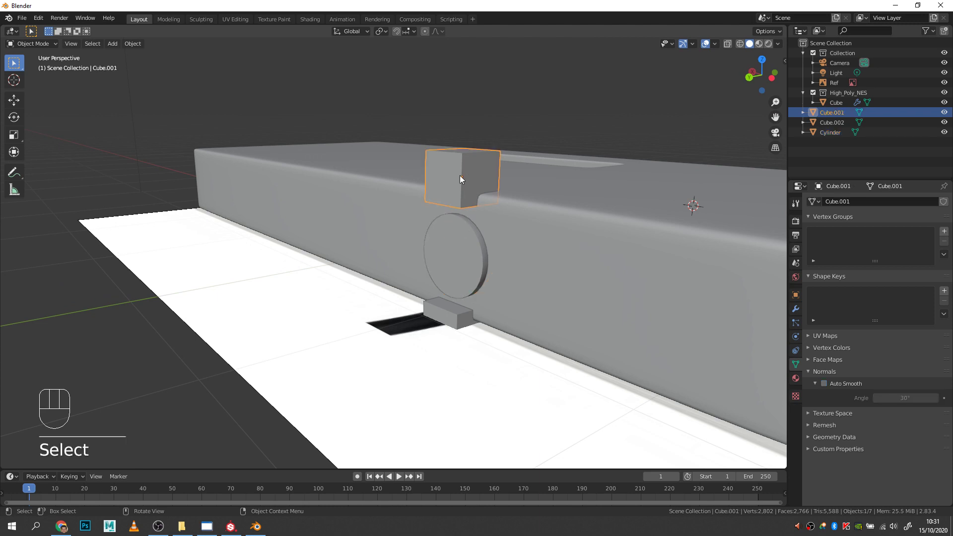
left_click(461, 254, "shift")
left_click(454, 314, "shift")
right_click(455, 314)
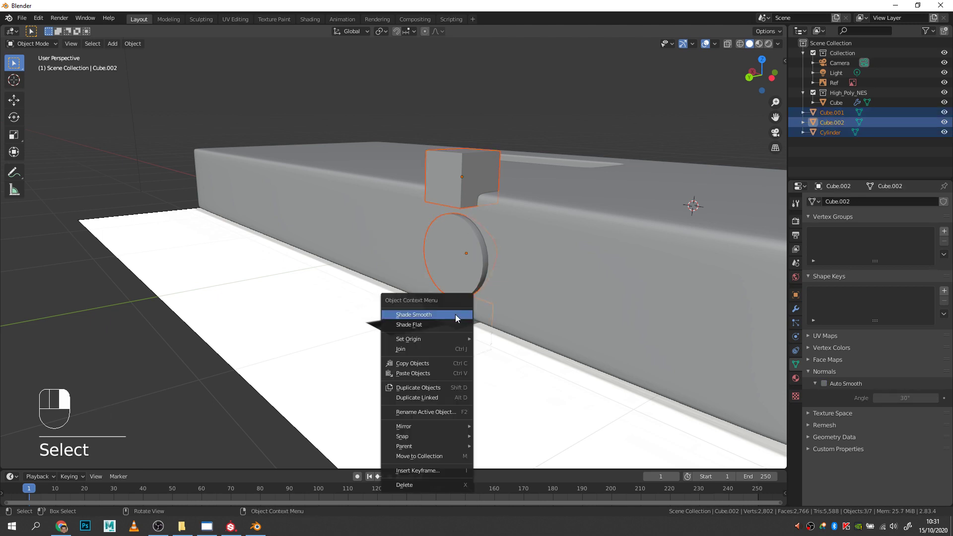
left_click(426, 350)
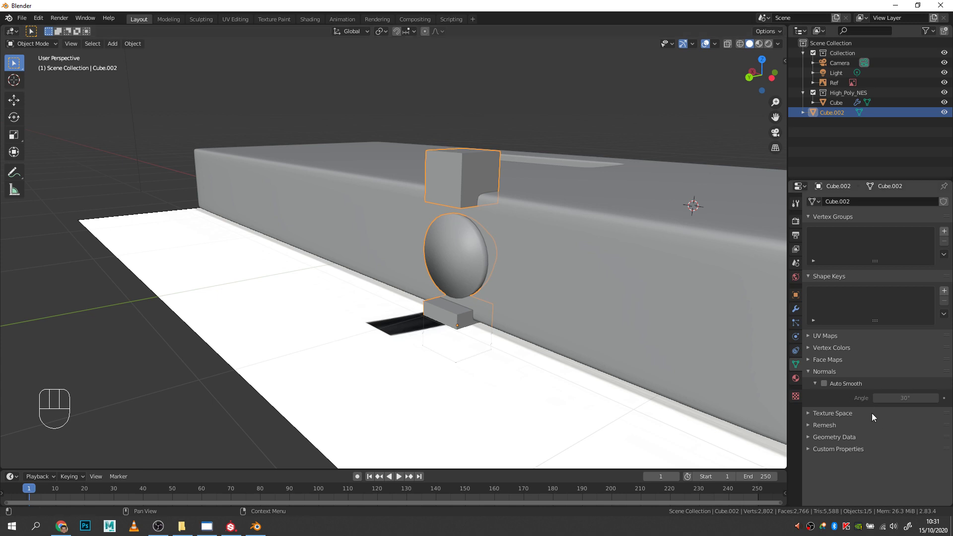
left_click(824, 383)
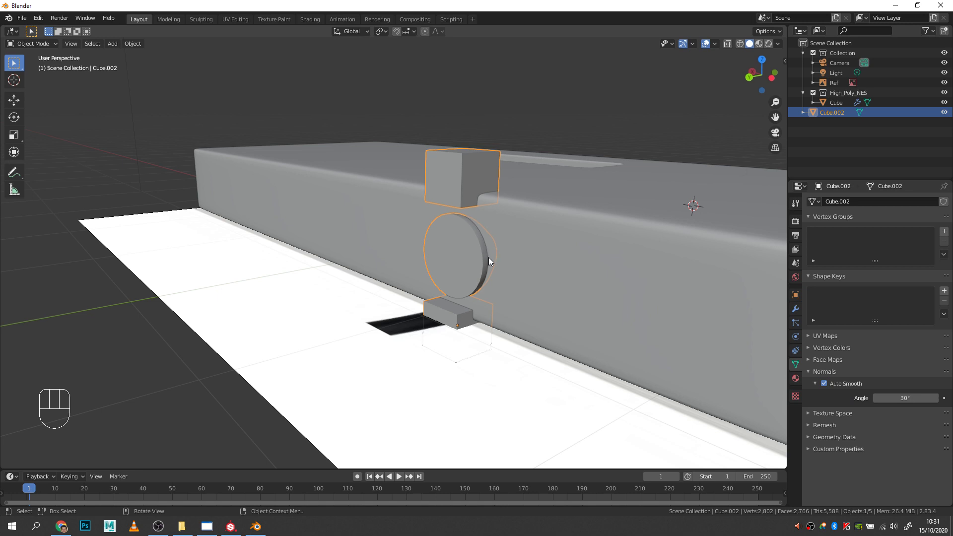
Rename the joined cube and cylinder object to Cutouts.
middle_click_drag(519, 251, 505, 283)
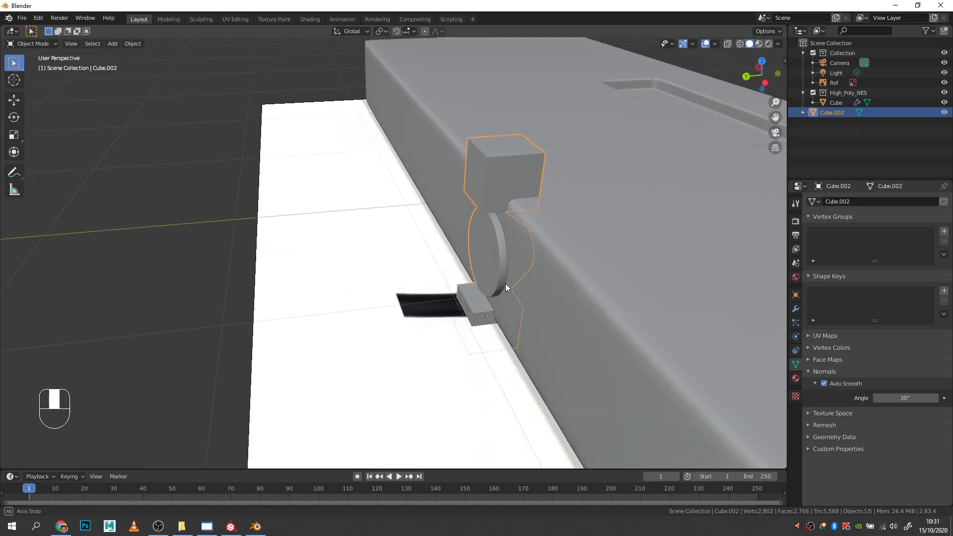
double_click(827, 112)
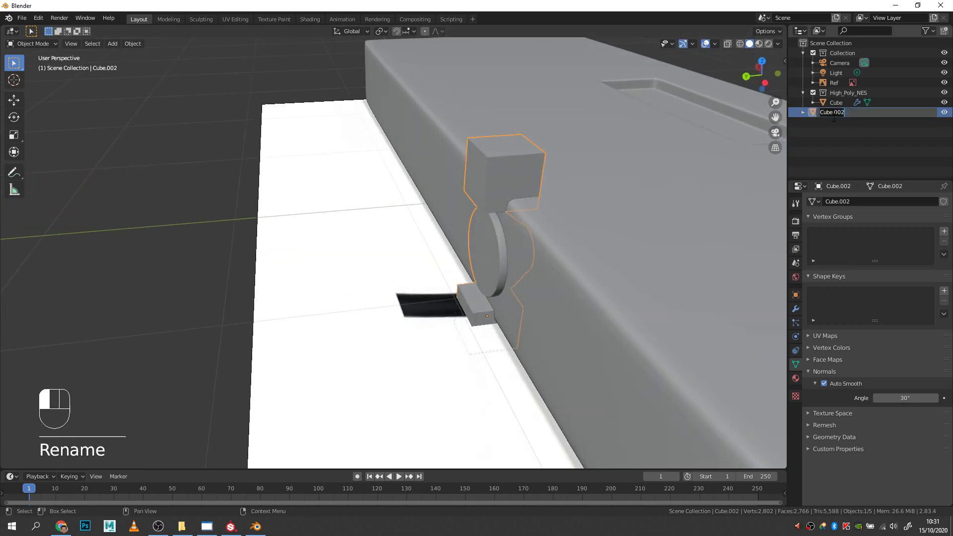
type("Cutouts")
key("Return")
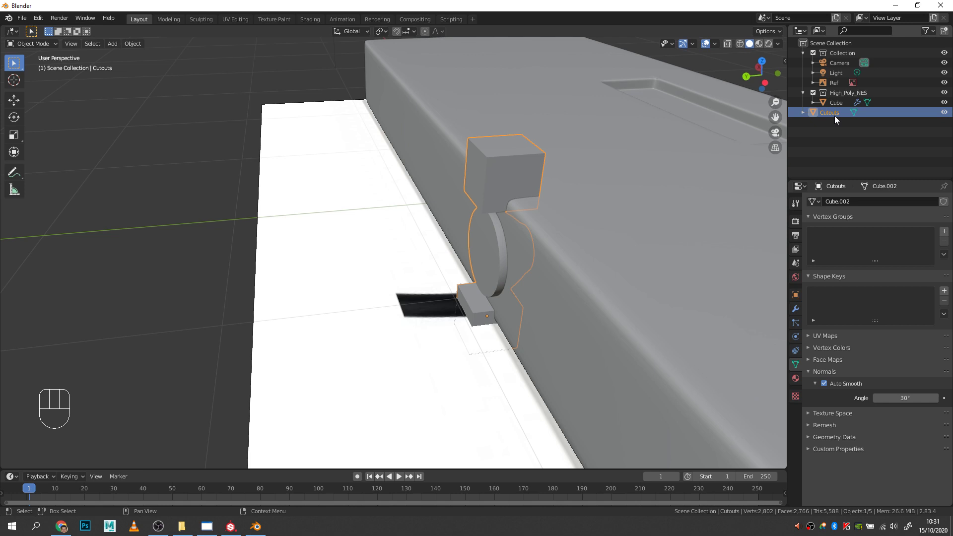
Rename the controller body object in the High_Poly_NES collection to HighPolyBase.
double_click(834, 102)
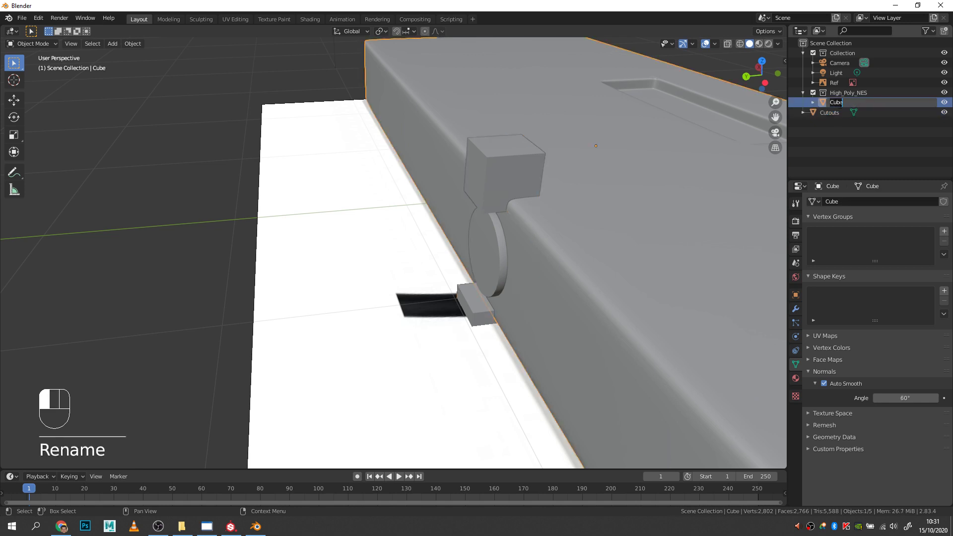
type("HighP")
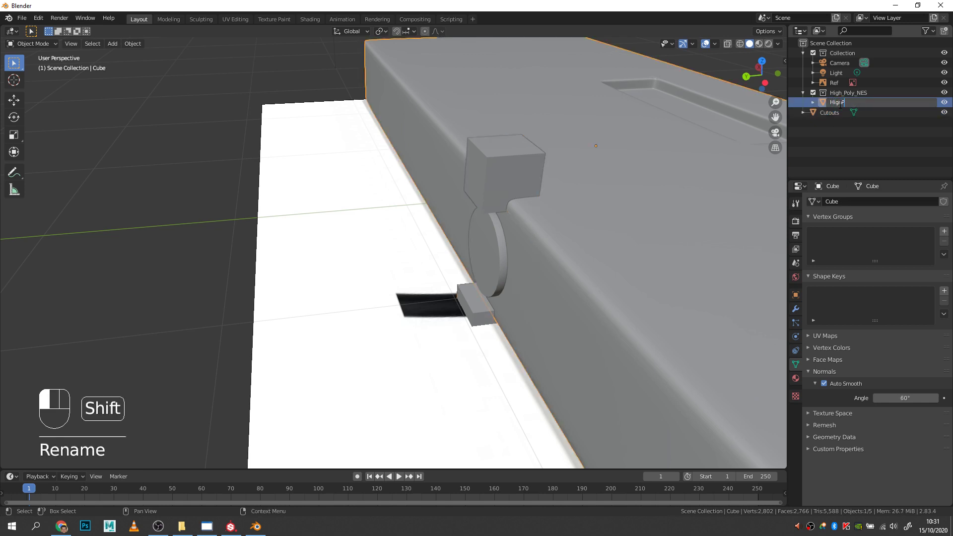
type("olyBase")
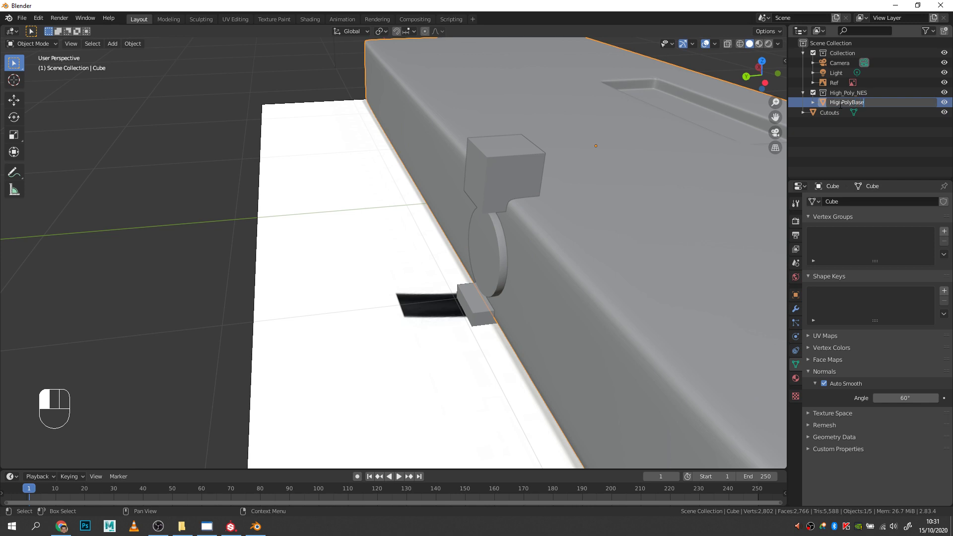
key("Return")
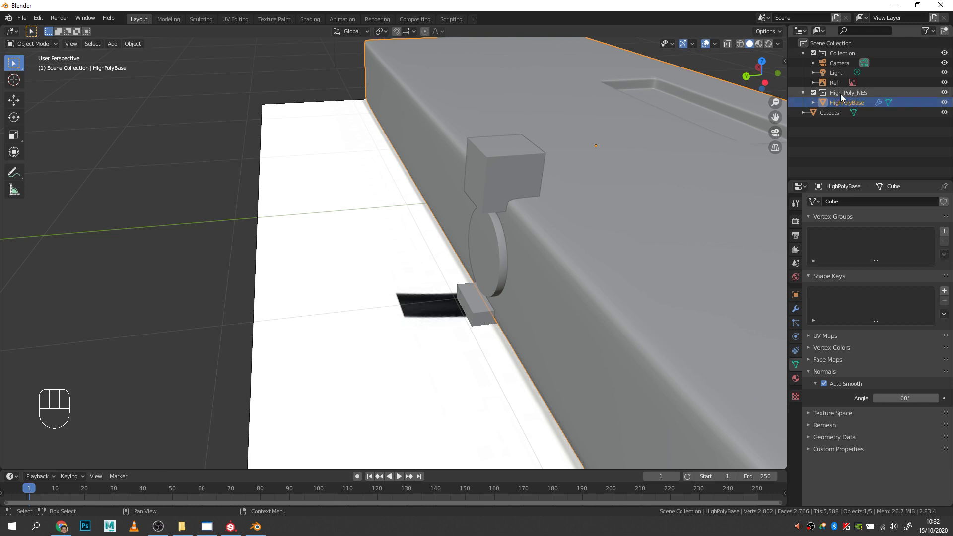
Create a new collection in the scene and name it Low_Poly_NES.
right_click(840, 141)
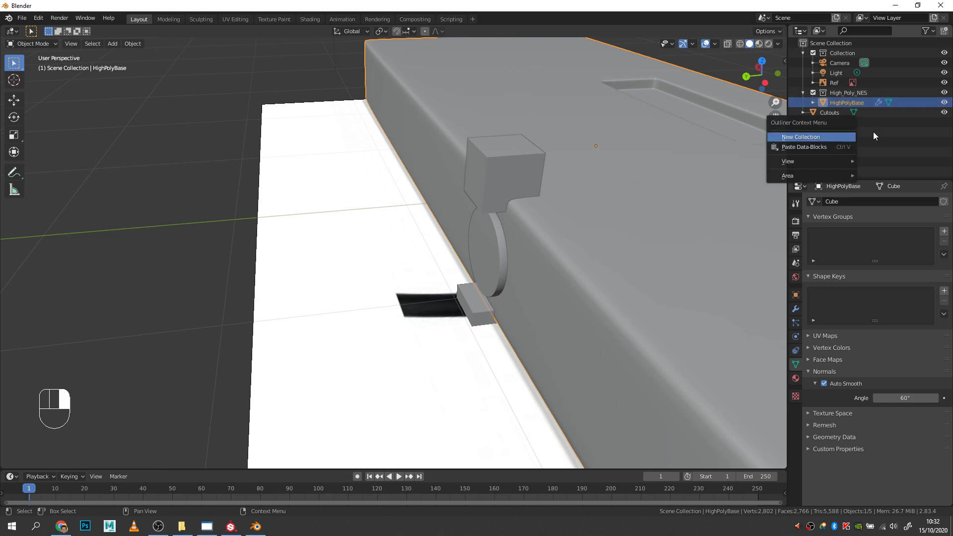
right_click(876, 138)
left_click(849, 137)
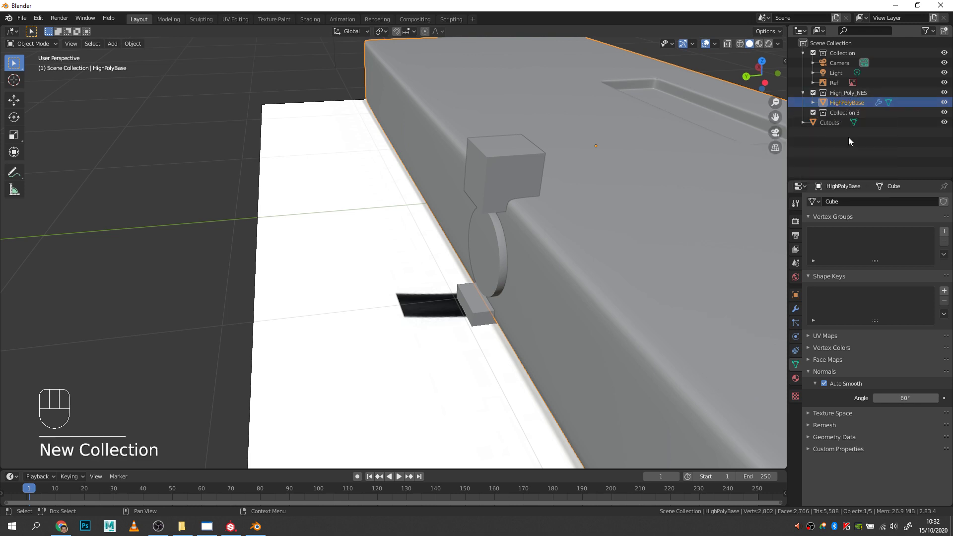
left_click(845, 113)
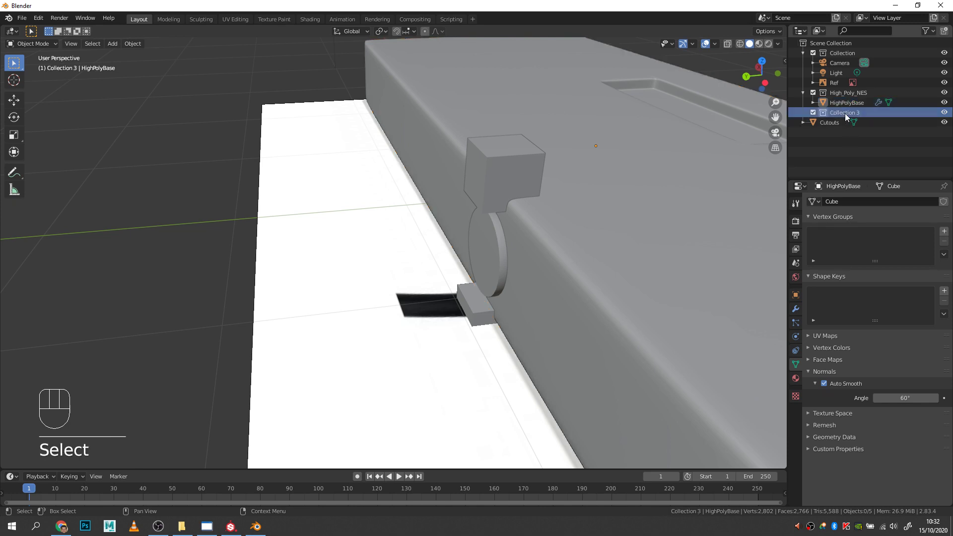
double_click(842, 113)
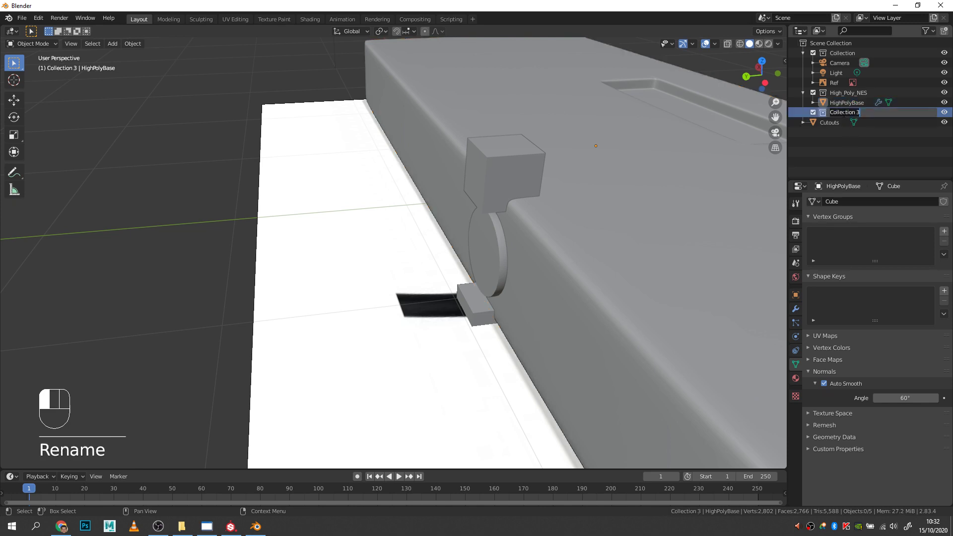
type("L")
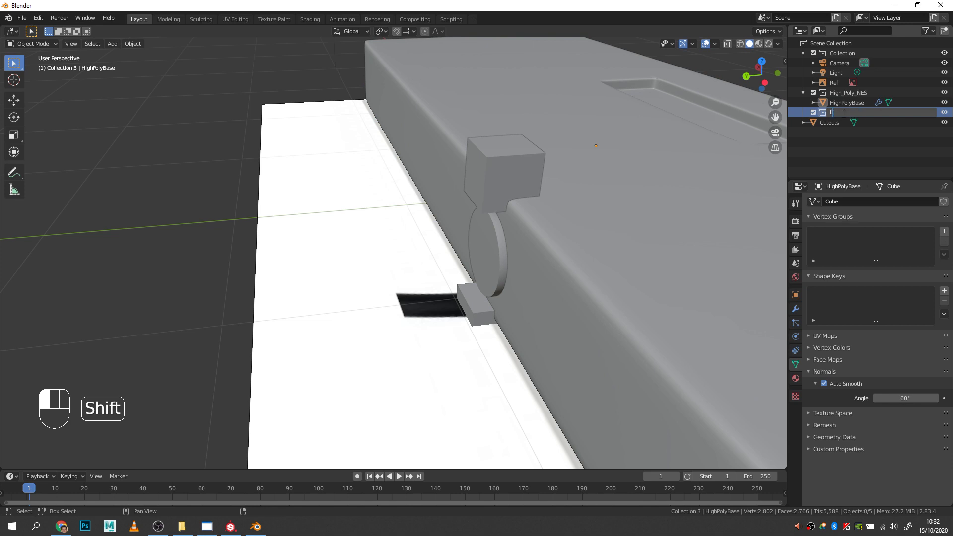
type("ow_Pol")
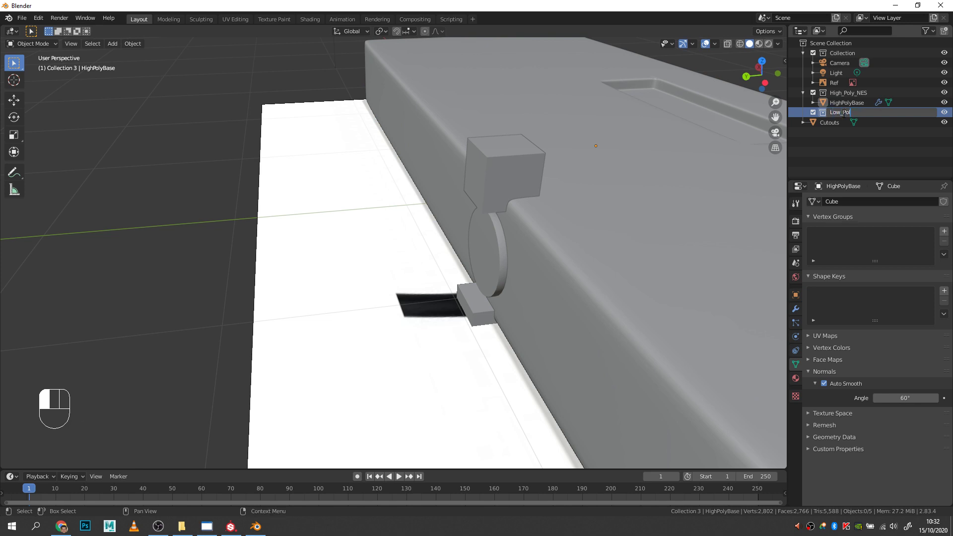
type("y_NES")
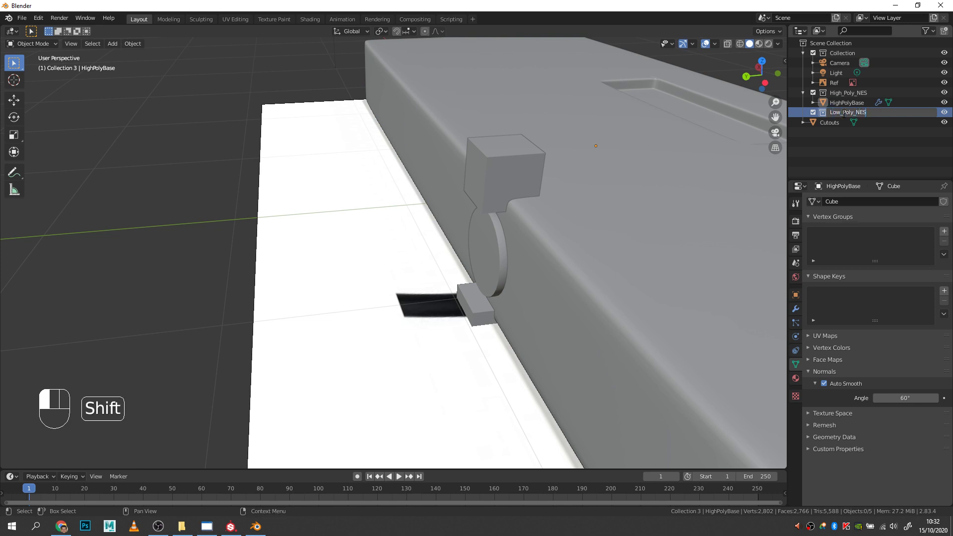
key("Return")
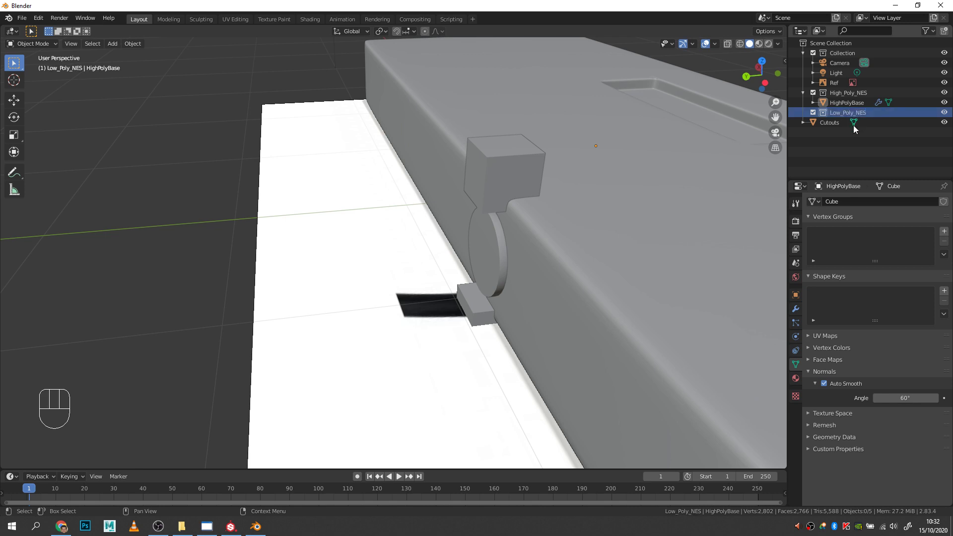
Duplicate HighPolyBase in place and put the copy into the Low_Poly_NES collection.
left_click(840, 103)
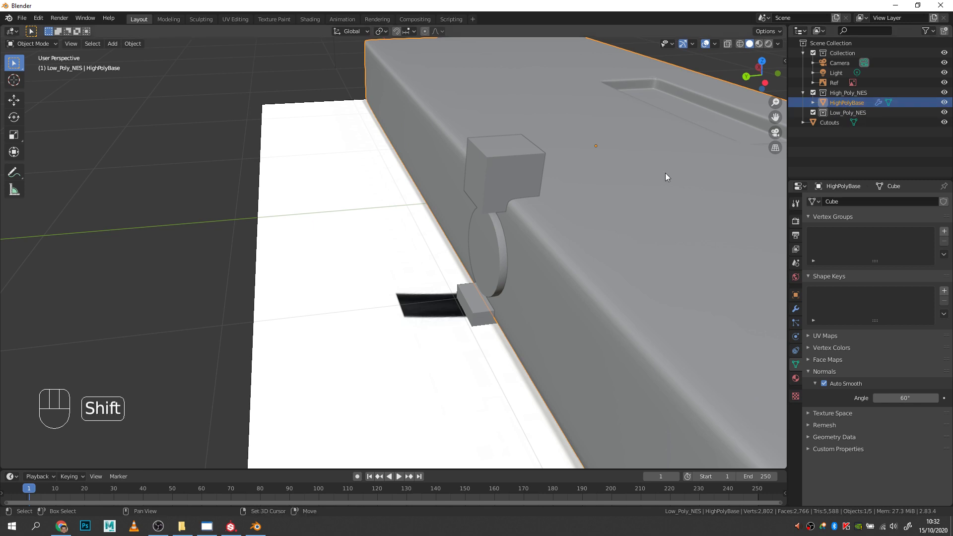
key("shift+d")
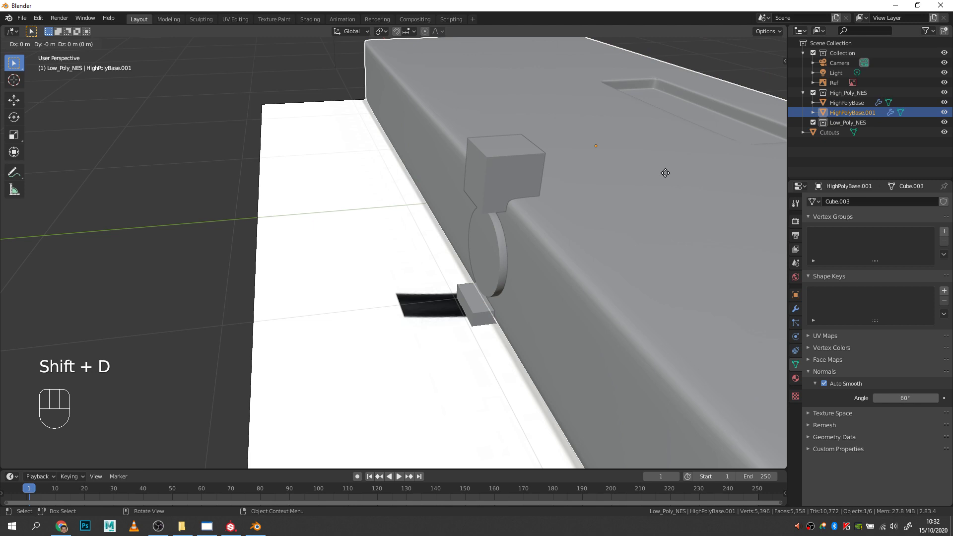
right_click(665, 173)
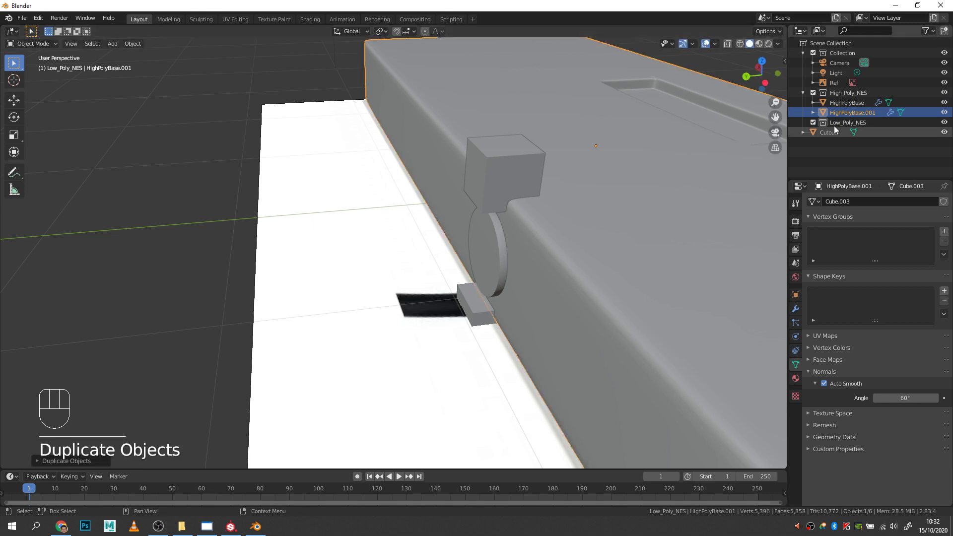
left_click_drag(847, 114, 850, 124)
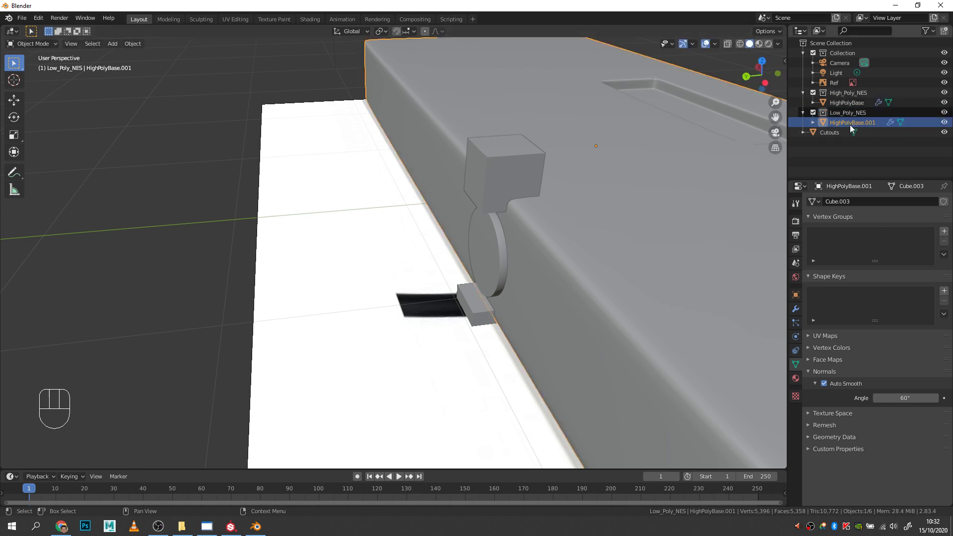
left_click(804, 112)
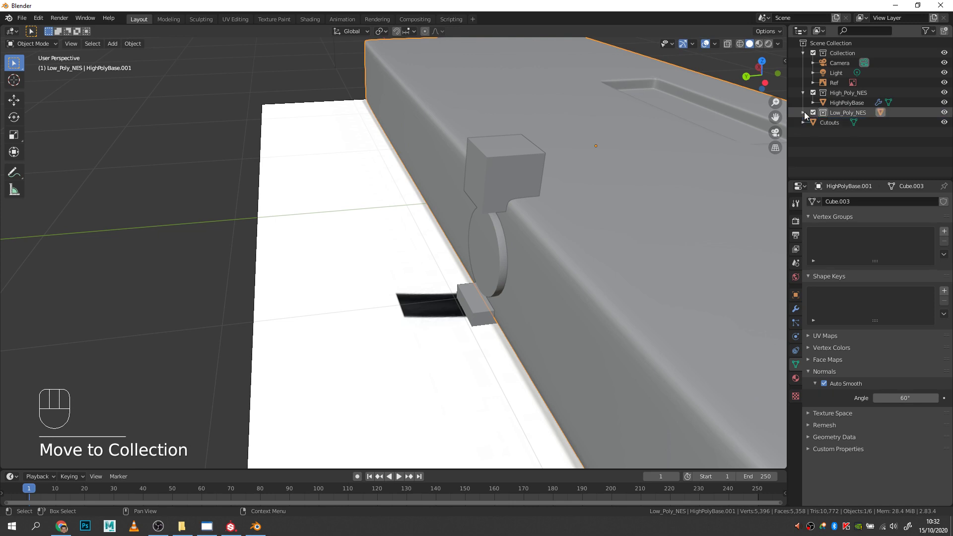
Move Cutouts into the High_Poly_NES collection, and hide and exclude Low_Poly_NES from the view layer.
left_click_drag(827, 123, 838, 94)
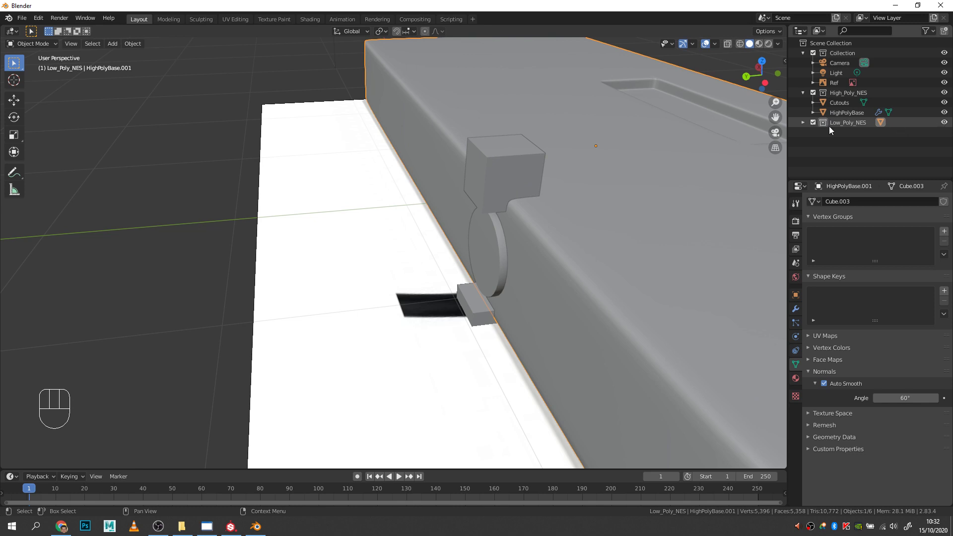
left_click(943, 122)
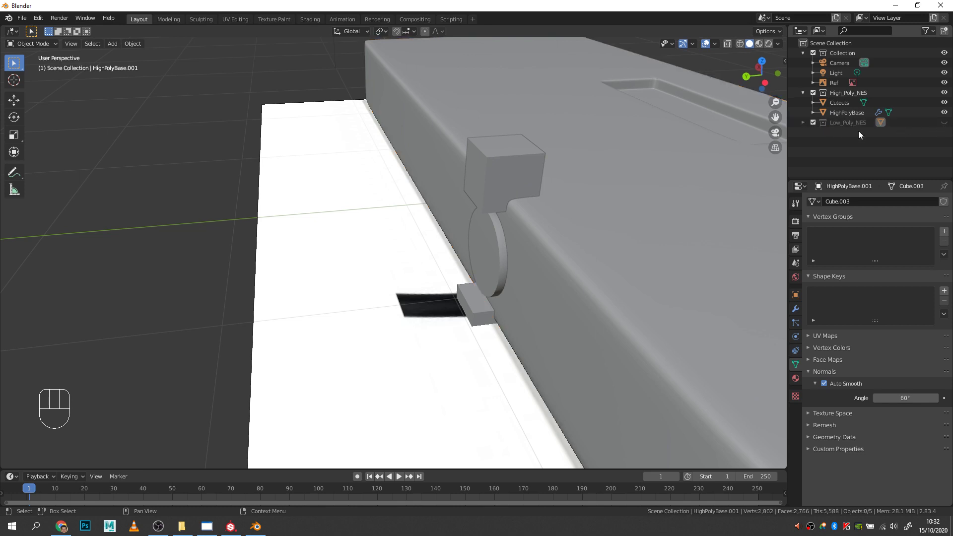
left_click(813, 122)
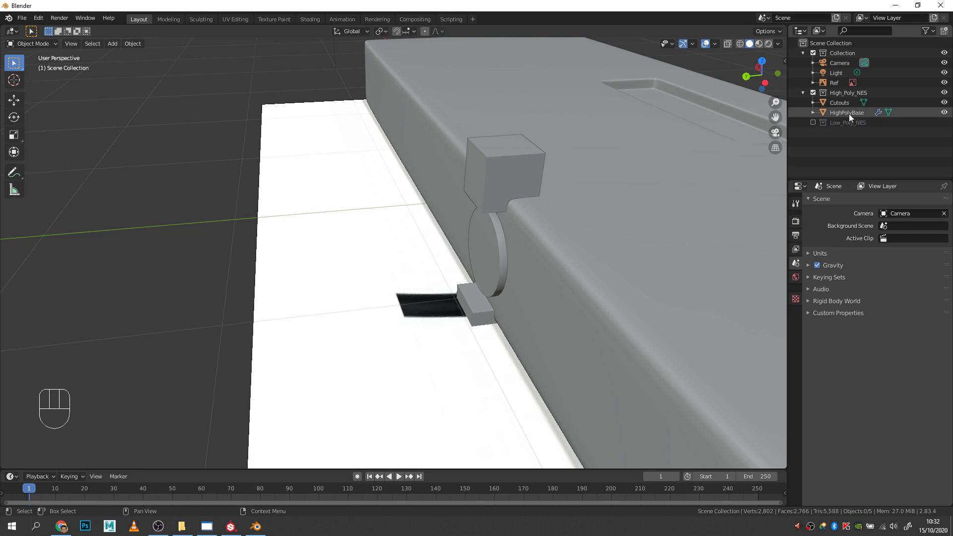
Apply the Subdivision Surface modifier on HighPolyBase and check its mesh in Edit Mode.
left_click(841, 112)
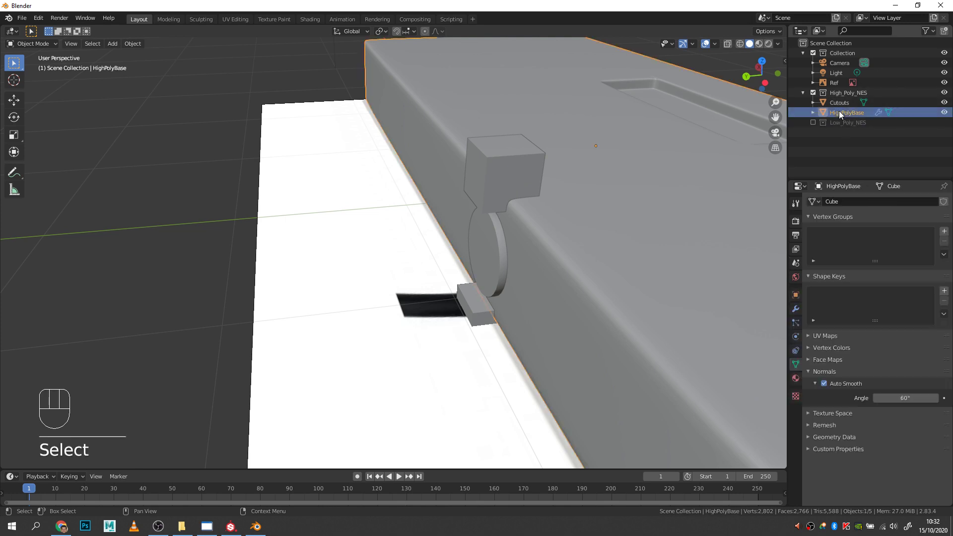
middle_click_drag(611, 238, 540, 227)
scroll(528, 236, "down", 5)
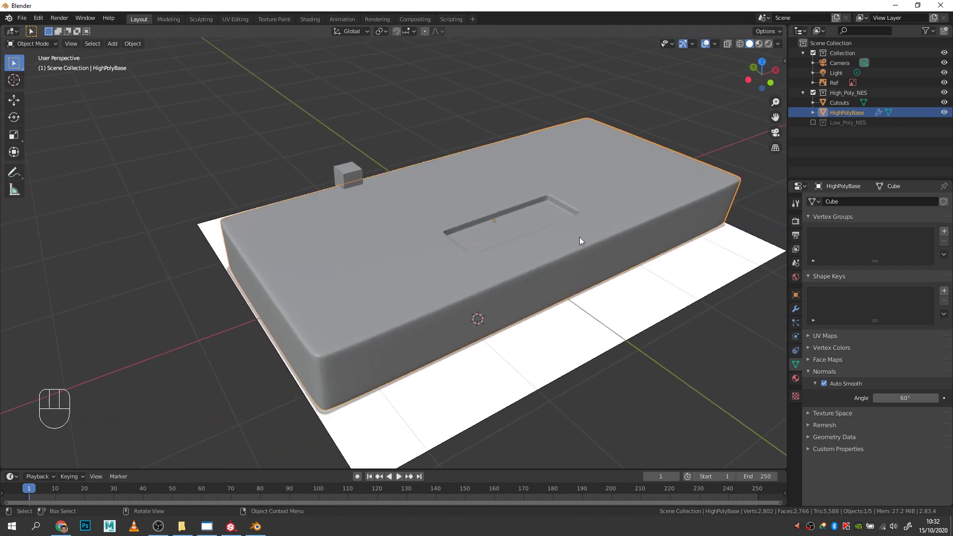
middle_click_drag(485, 249, 541, 249)
middle_click_drag(659, 318, 641, 299)
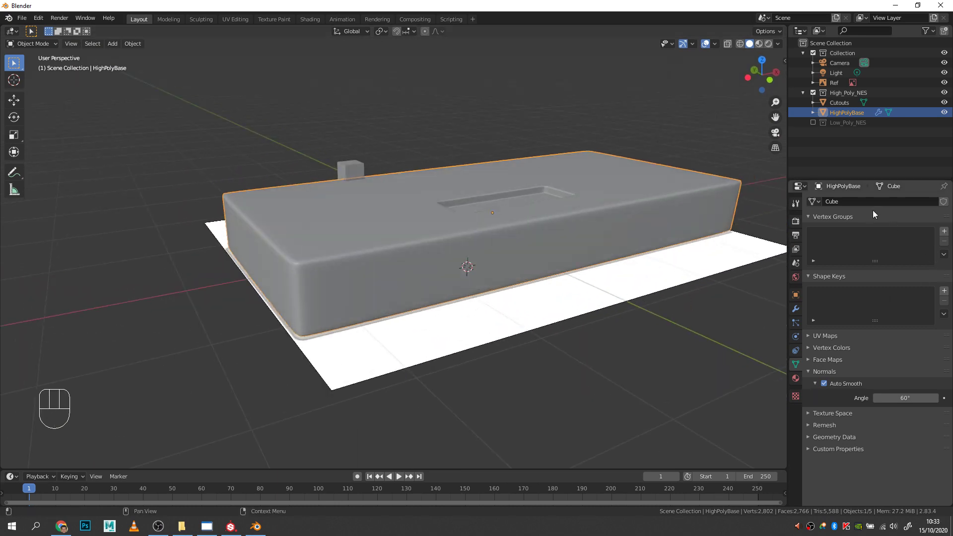
left_click(796, 308)
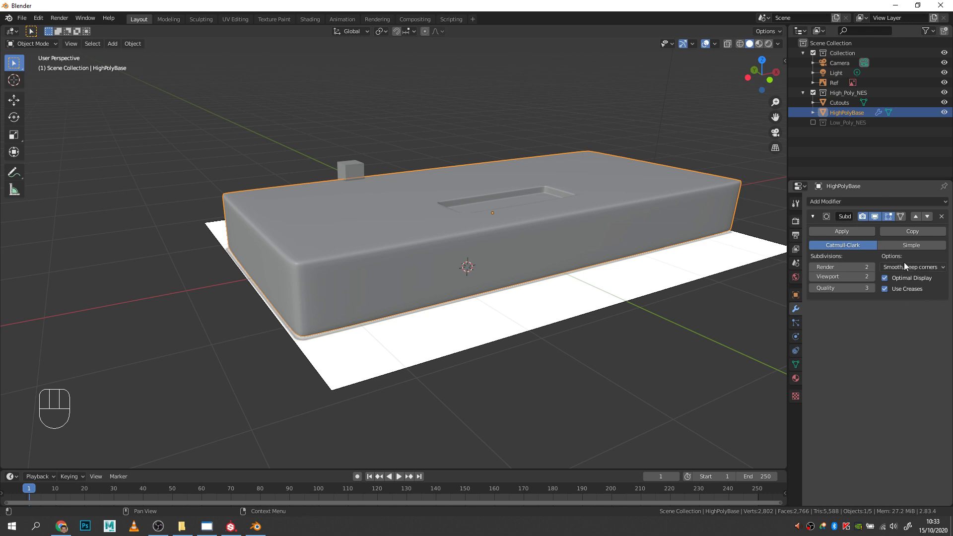
left_click(842, 232)
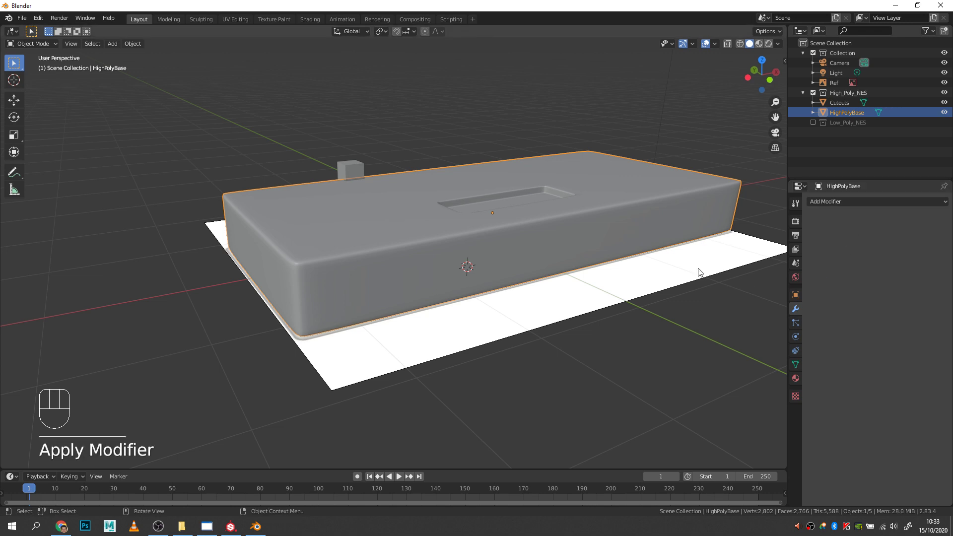
key("Tab")
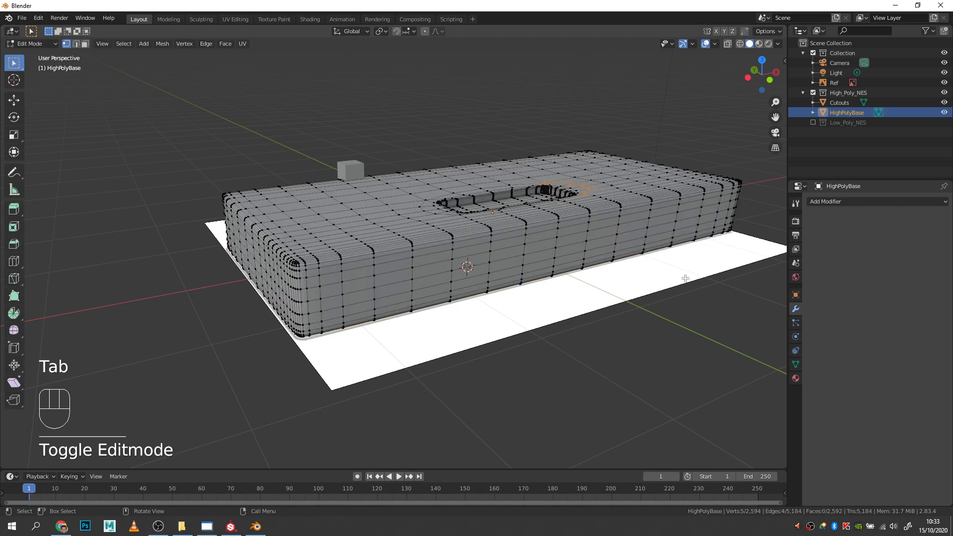
middle_click_drag(685, 279, 654, 268)
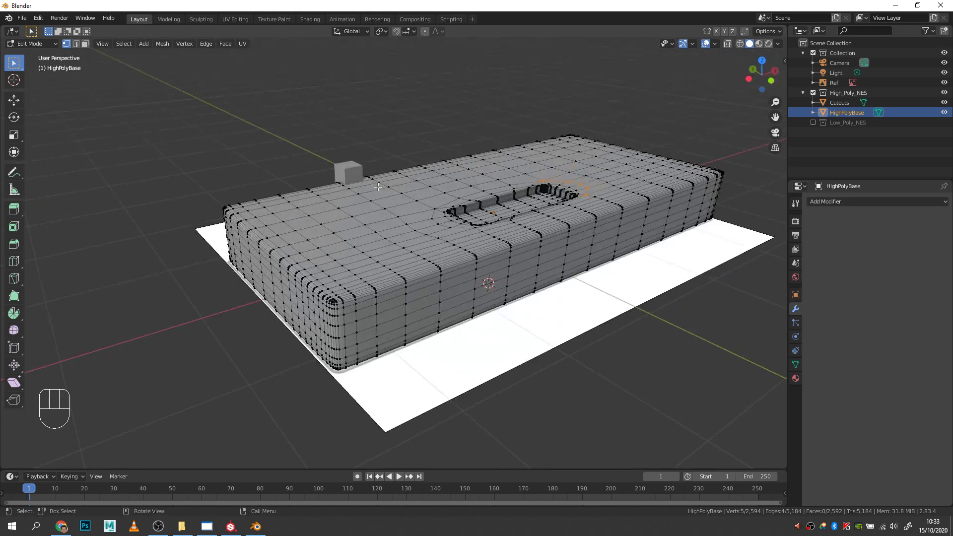
middle_click_drag(347, 177, 448, 199)
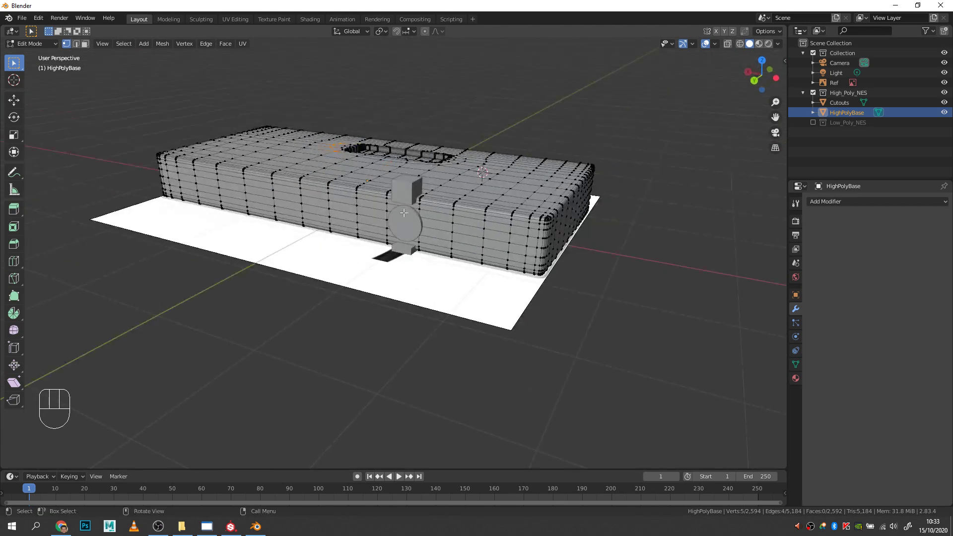
key("Tab")
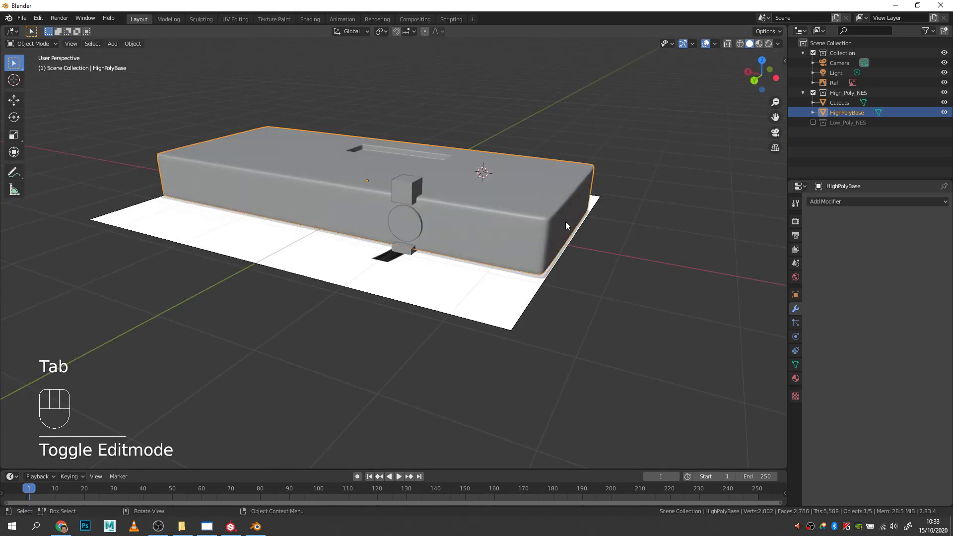
Add a Difference Boolean modifier to HighPolyBase with Cutouts as its object, and preview the cut by briefly hiding Cutouts.
left_click(832, 201)
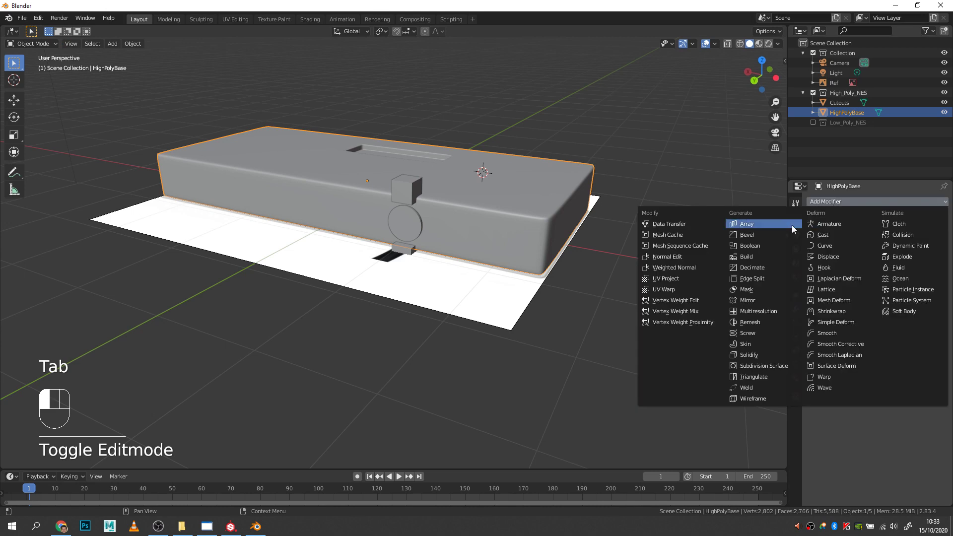
left_click(760, 245)
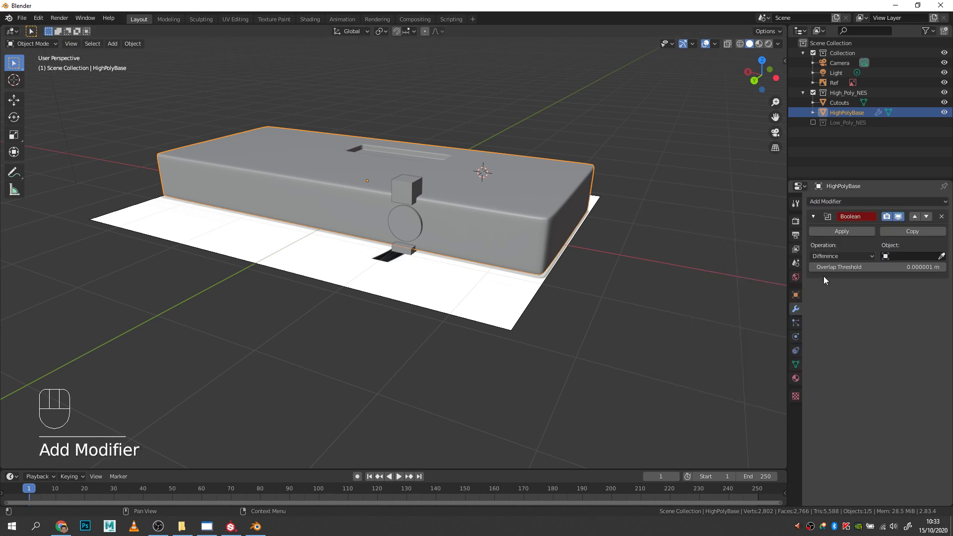
left_click(941, 256)
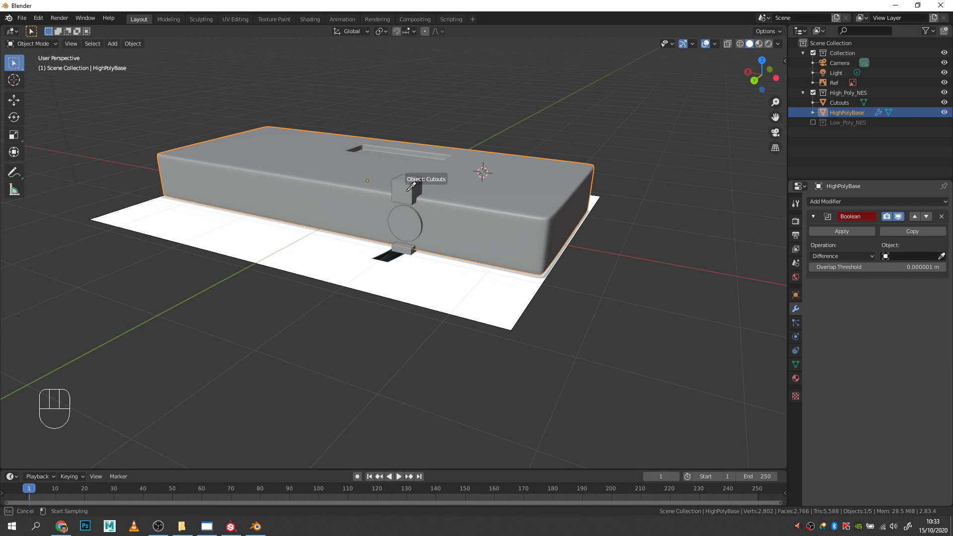
left_click(410, 187)
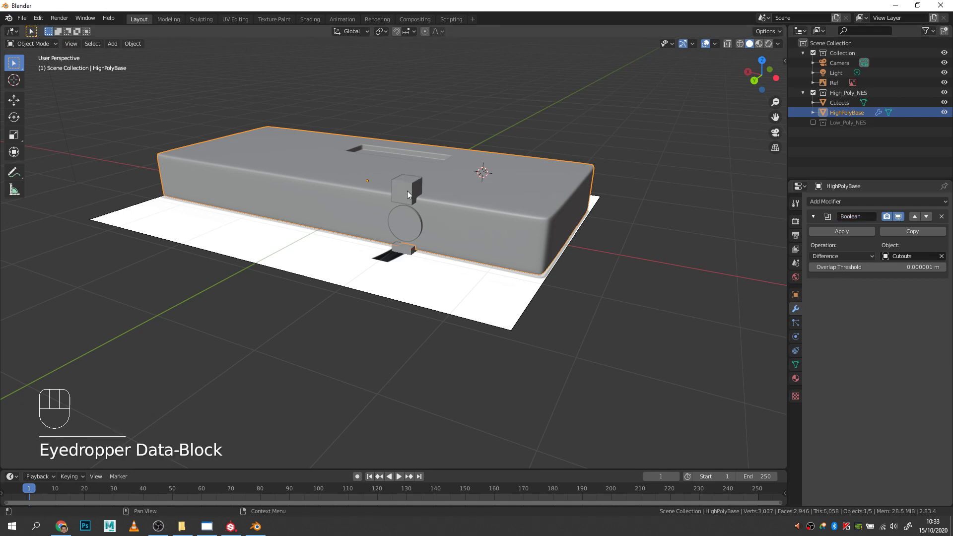
left_click(829, 256)
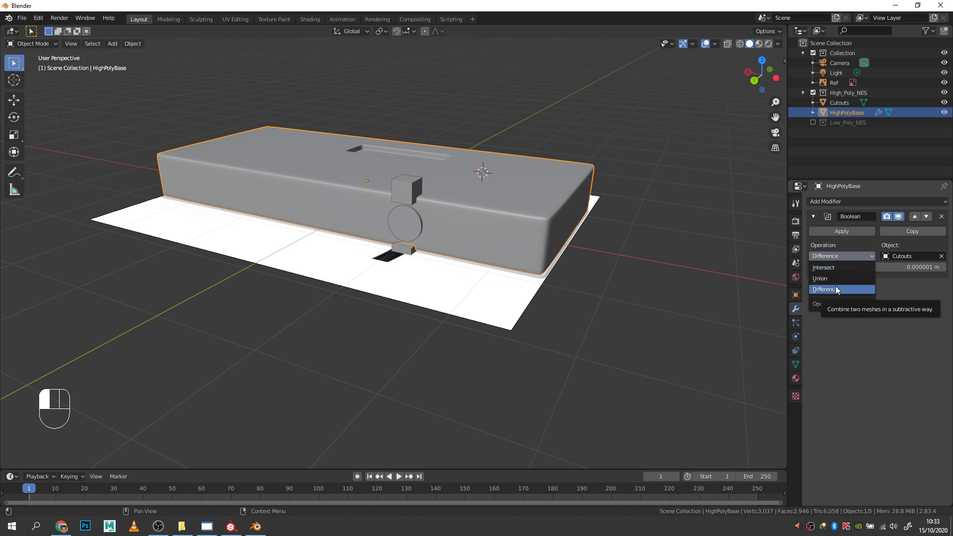
left_click(840, 333)
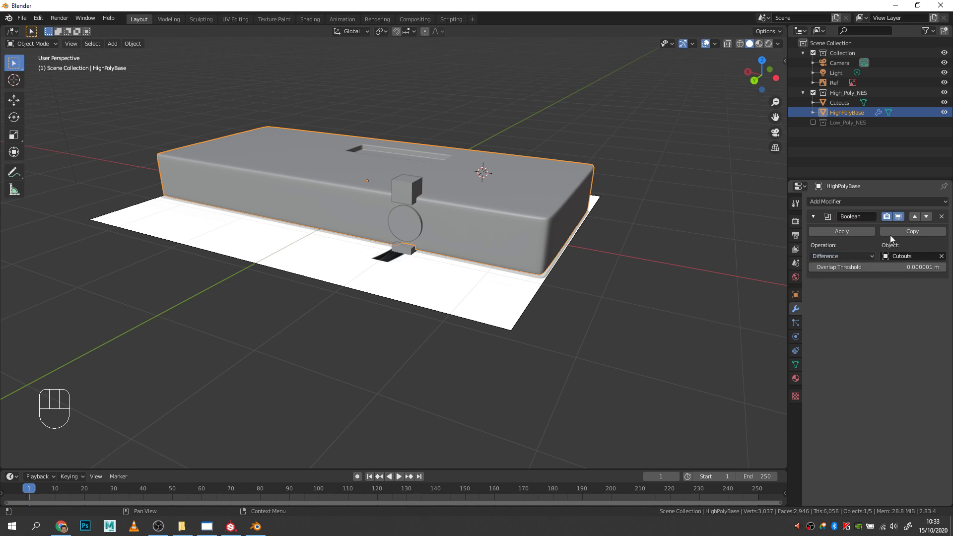
left_click(944, 102)
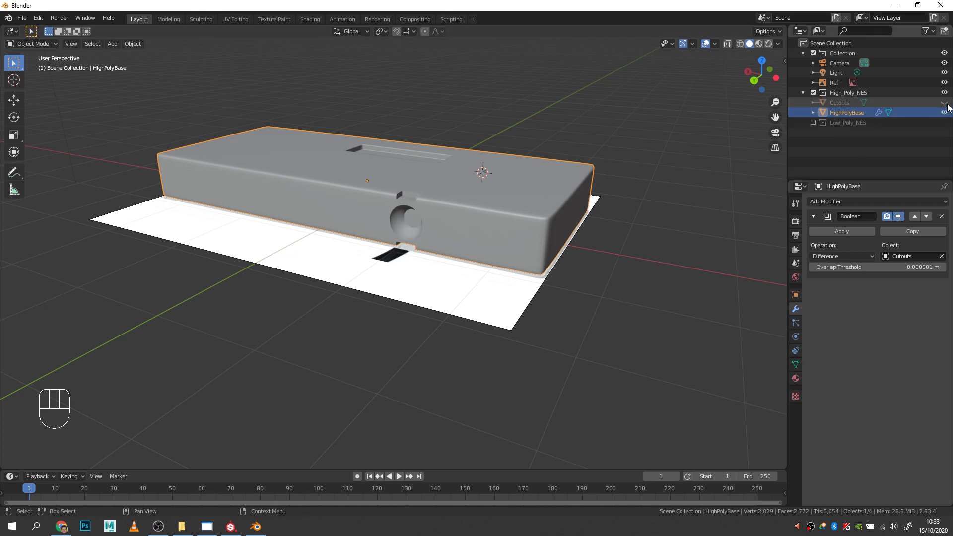
left_click(945, 103)
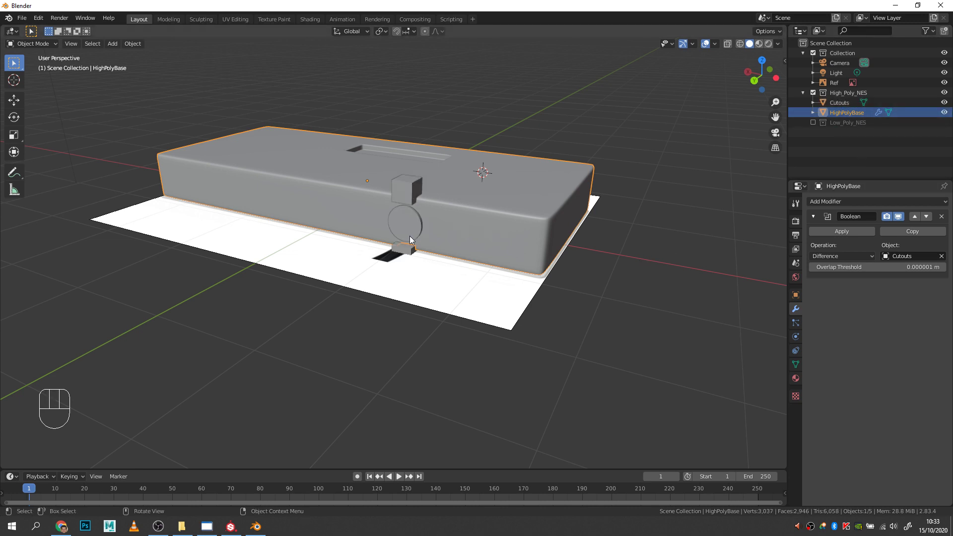
Try moving Cutouts about -1.3 m along the global X axis to the body's corner, check the cut, and undo the move.
left_click(838, 102)
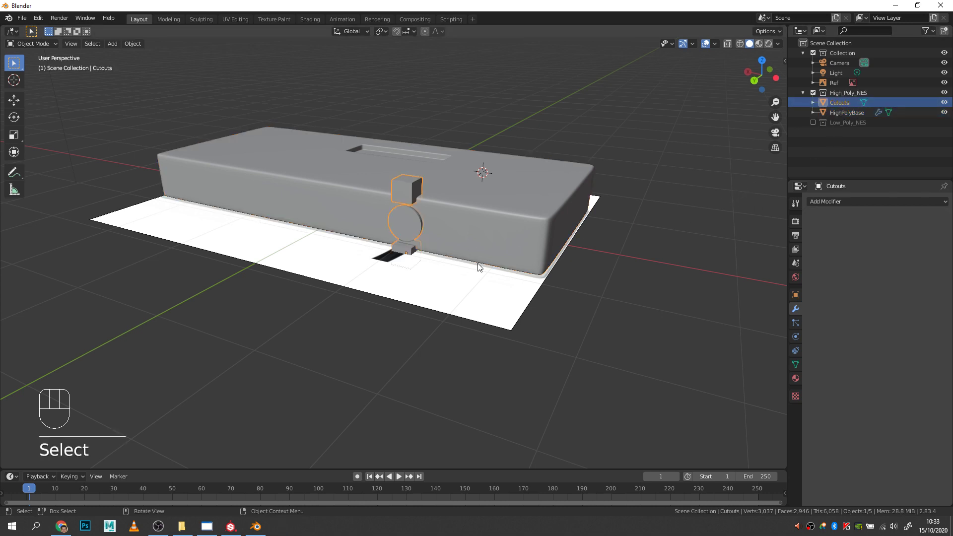
key("g")
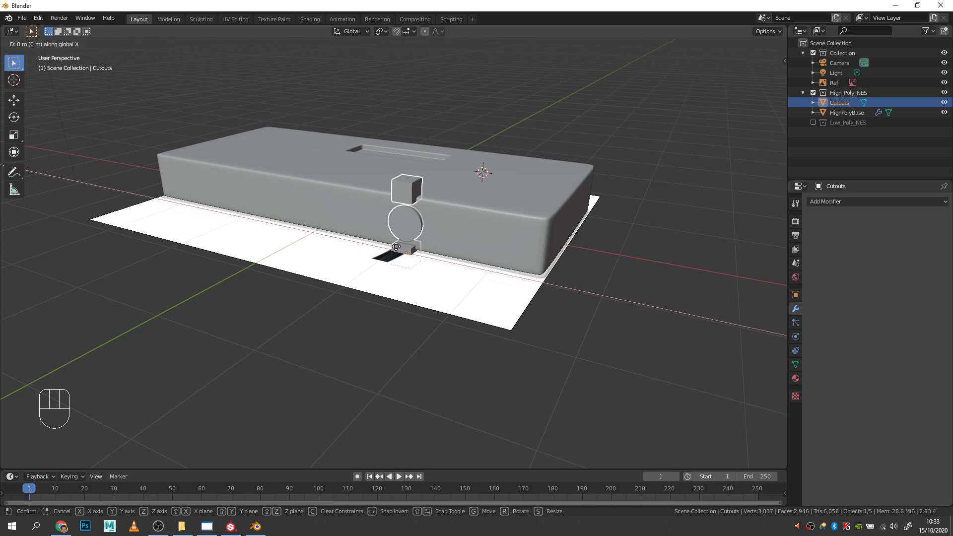
key("x")
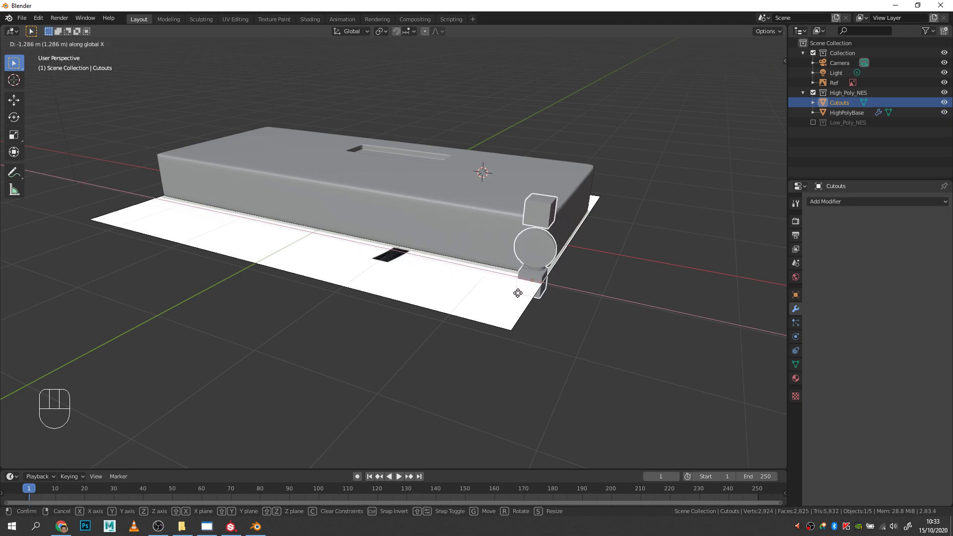
left_click(516, 293)
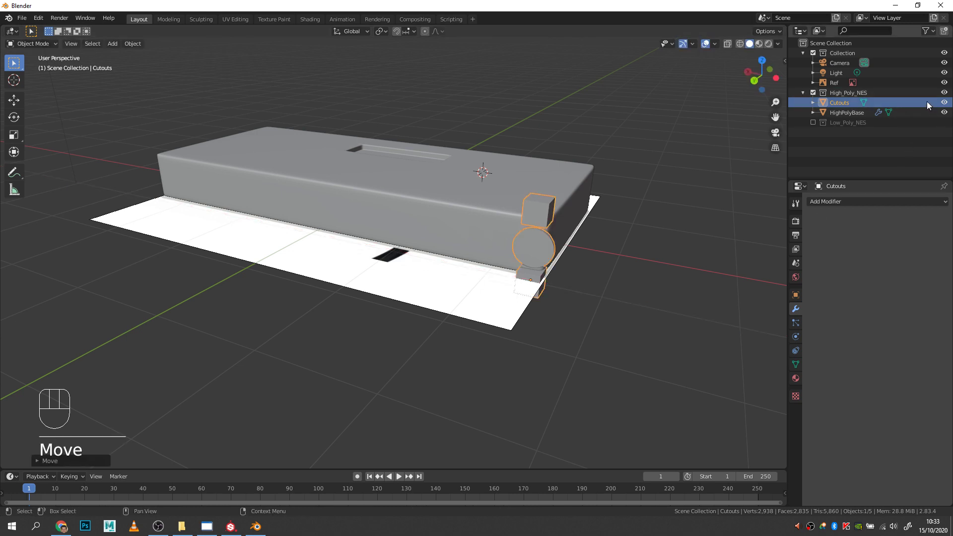
left_click(943, 102)
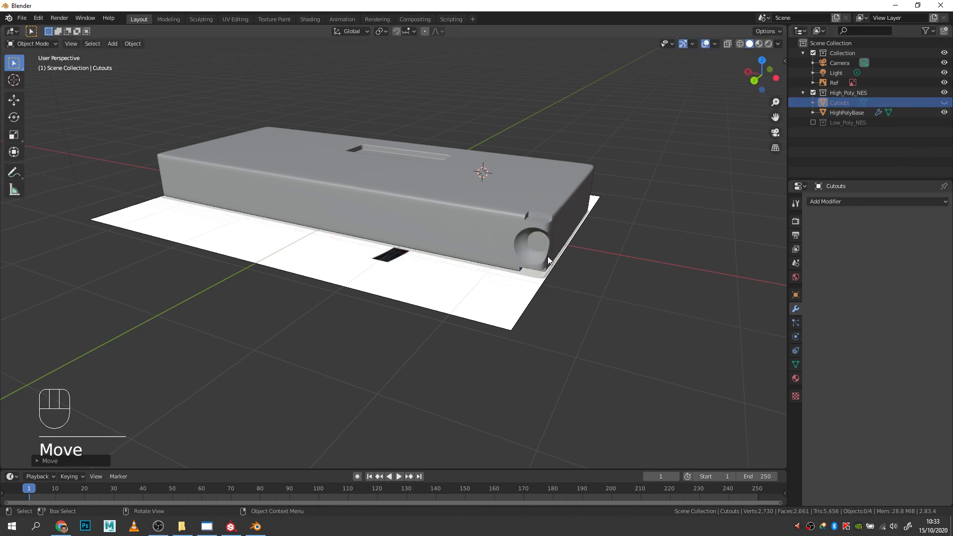
middle_click_drag(548, 257, 592, 286)
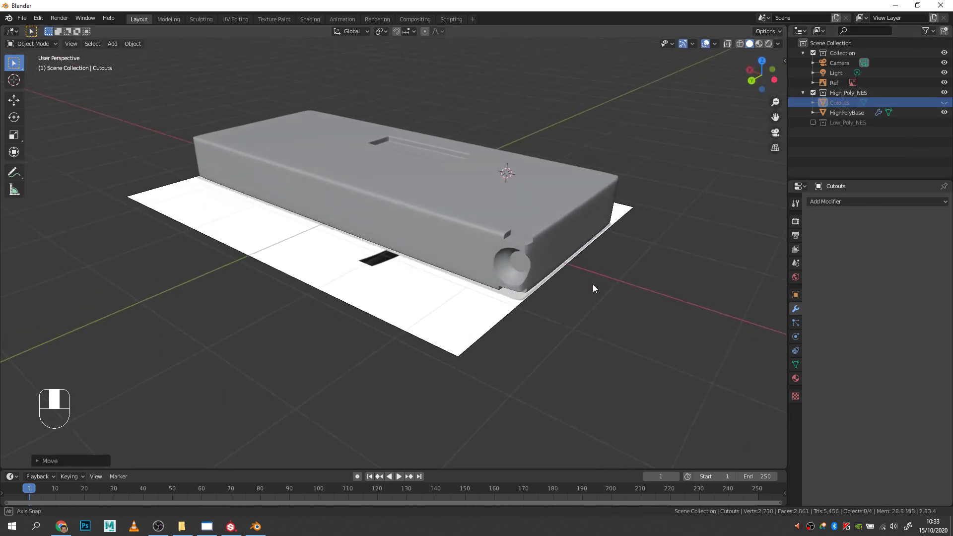
key("ctrl+z")
key("ctrl+z")
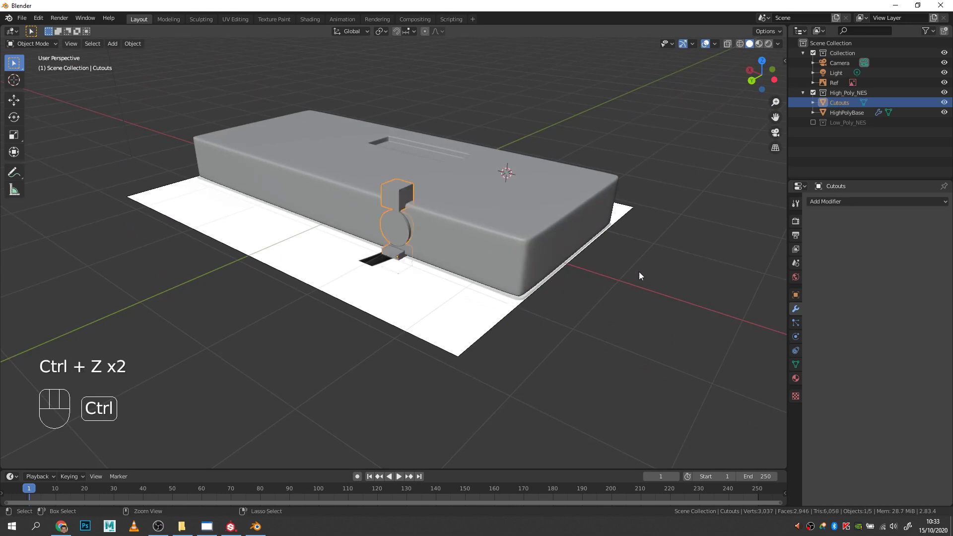
Hide Cutouts and apply the Boolean modifier on HighPolyBase.
left_click(944, 102)
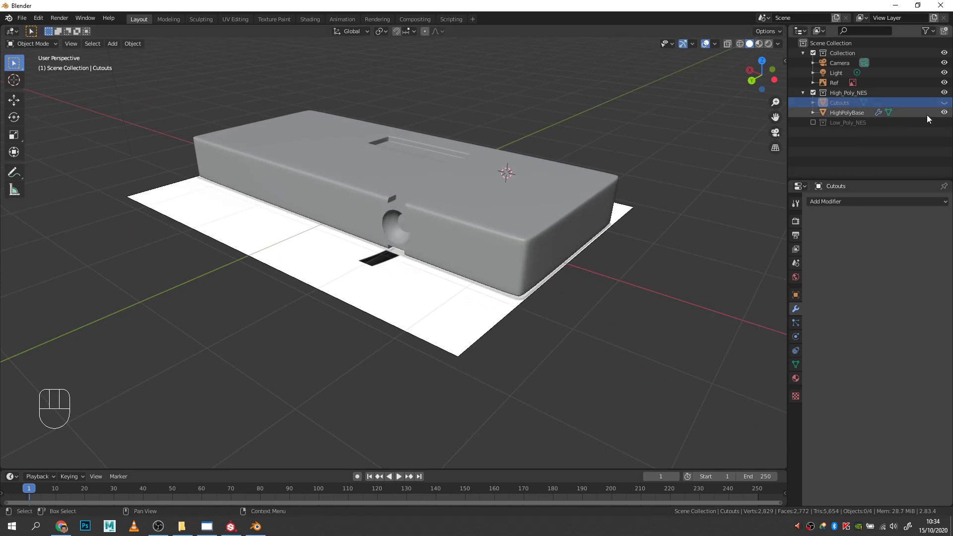
left_click(844, 114)
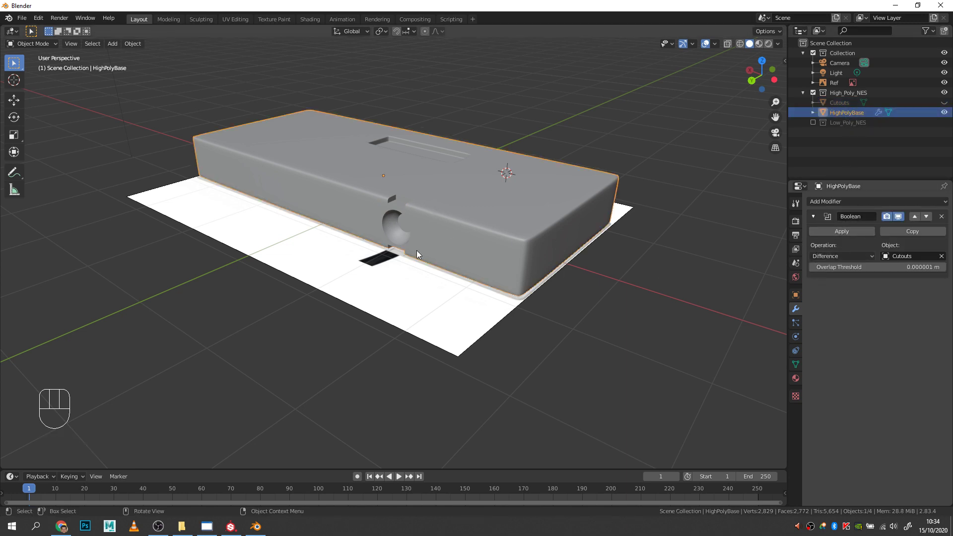
left_click(849, 231)
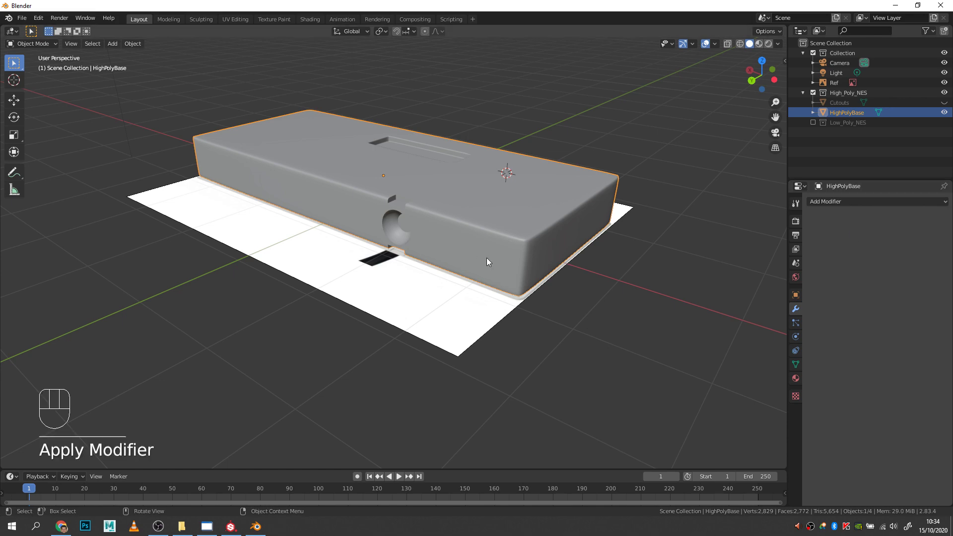
Examine the HighPolyBase mesh in Edit Mode around the connector cutouts and the recess on the upper face.
key("Tab")
middle_click_drag(487, 257, 396, 167)
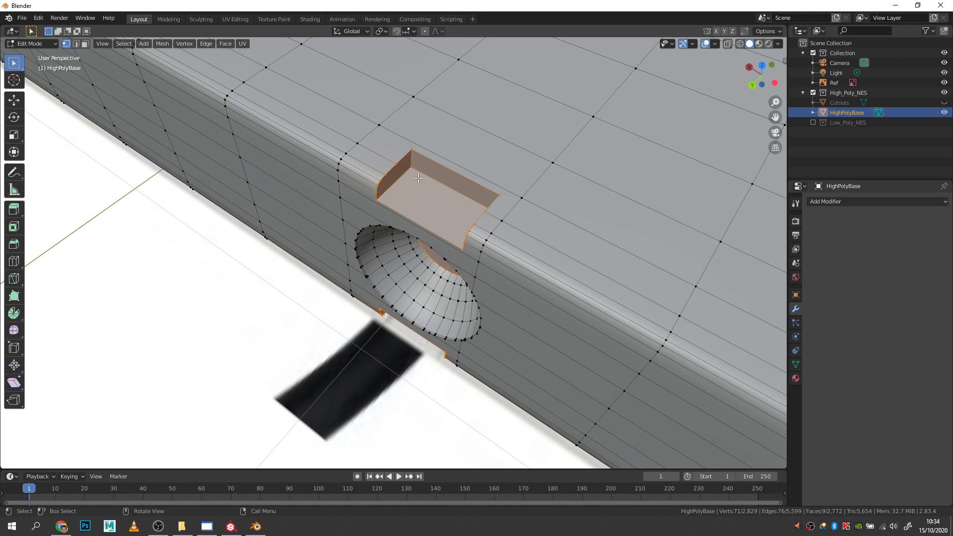
middle_click_drag(481, 251, 435, 203)
scroll(566, 192, "down", 3)
scroll(533, 209, "down", 4)
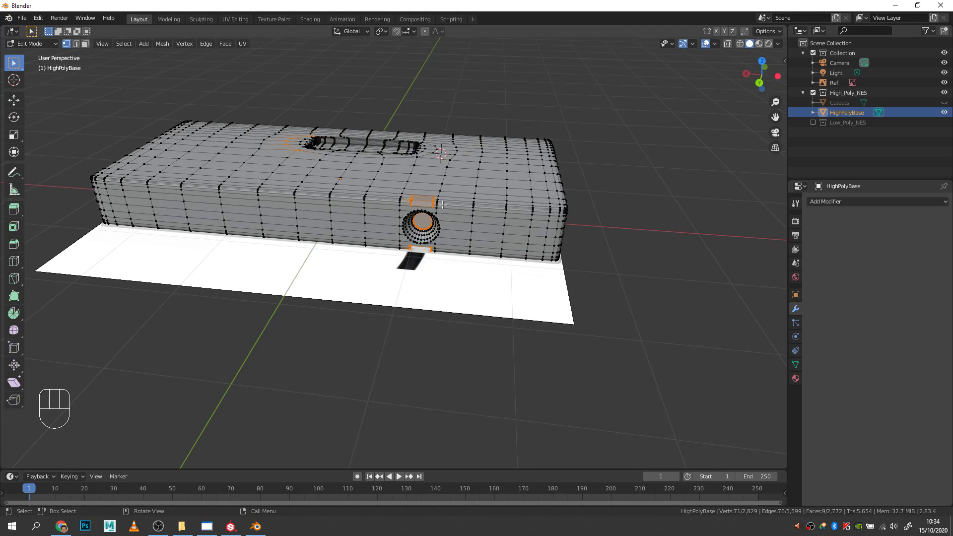
scroll(442, 205, "up", 5)
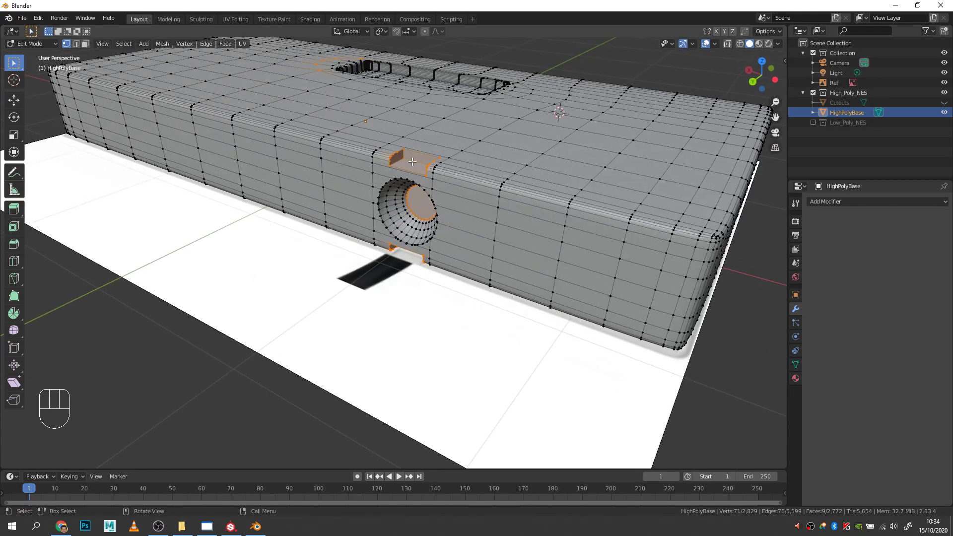
middle_click_drag(411, 162, 502, 227)
scroll(445, 200, "down", 3)
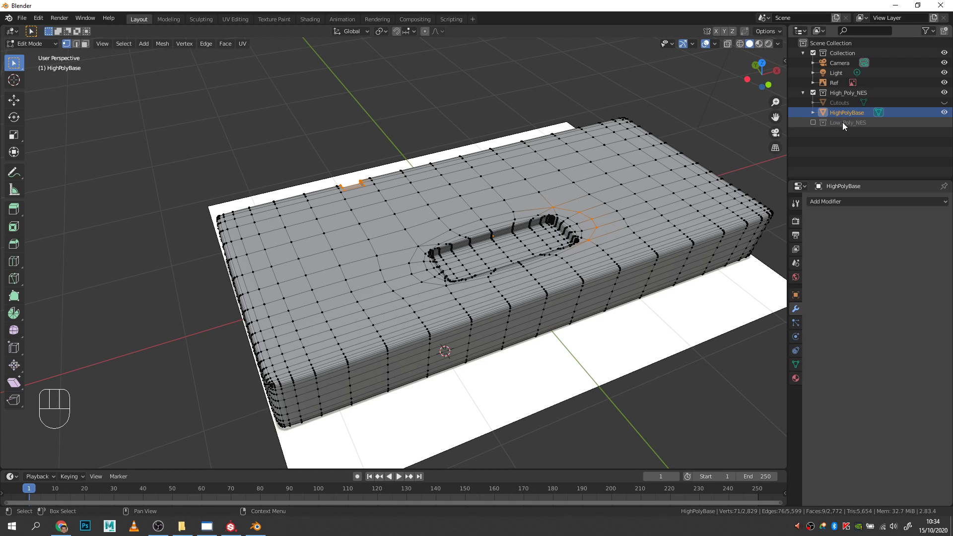
Exclude the High_Poly_NES collection from the view layer, and include, expand and unhide Low_Poly_NES.
left_click(812, 93)
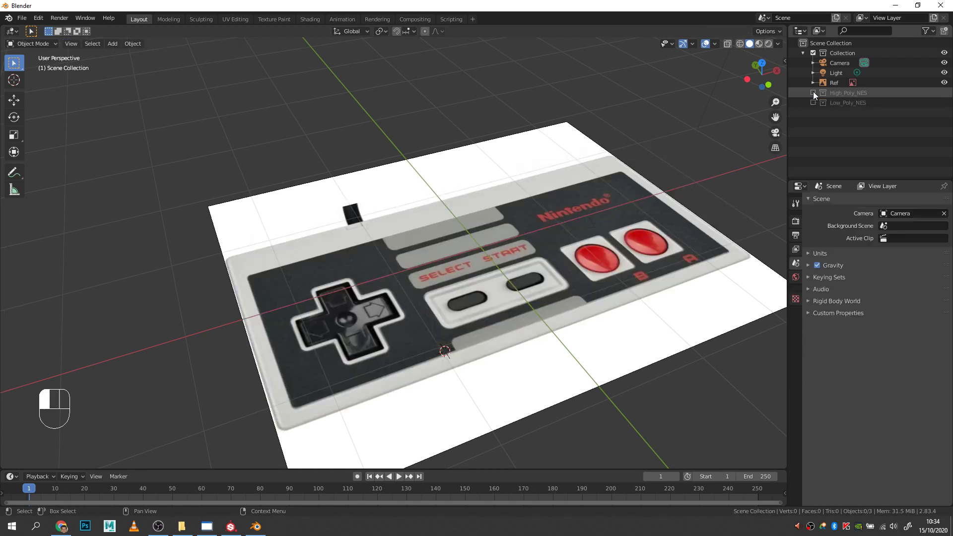
left_click(812, 103)
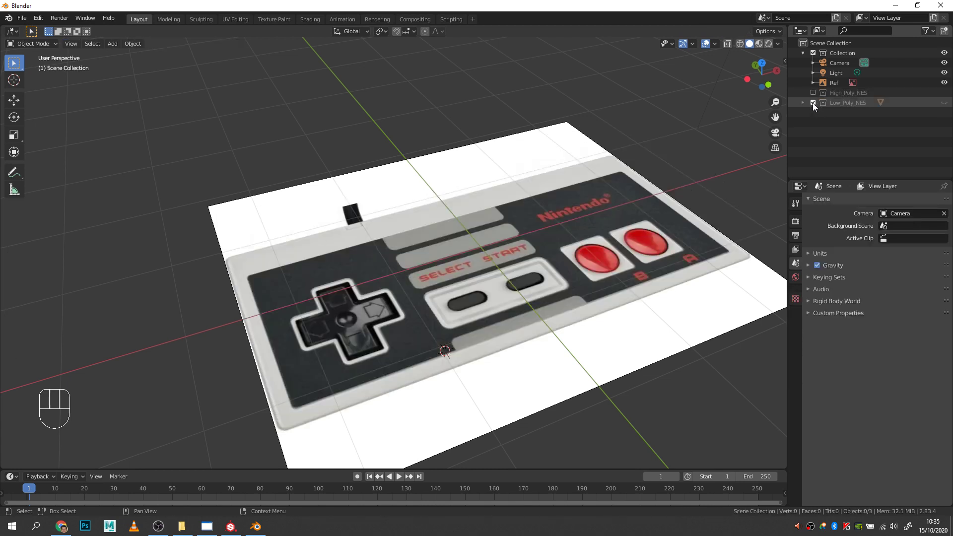
left_click(803, 102)
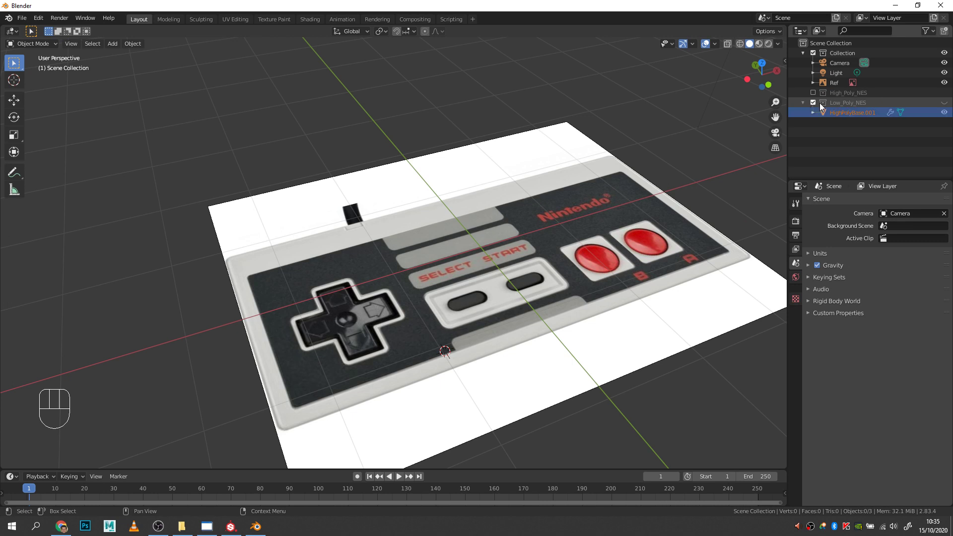
left_click(944, 102)
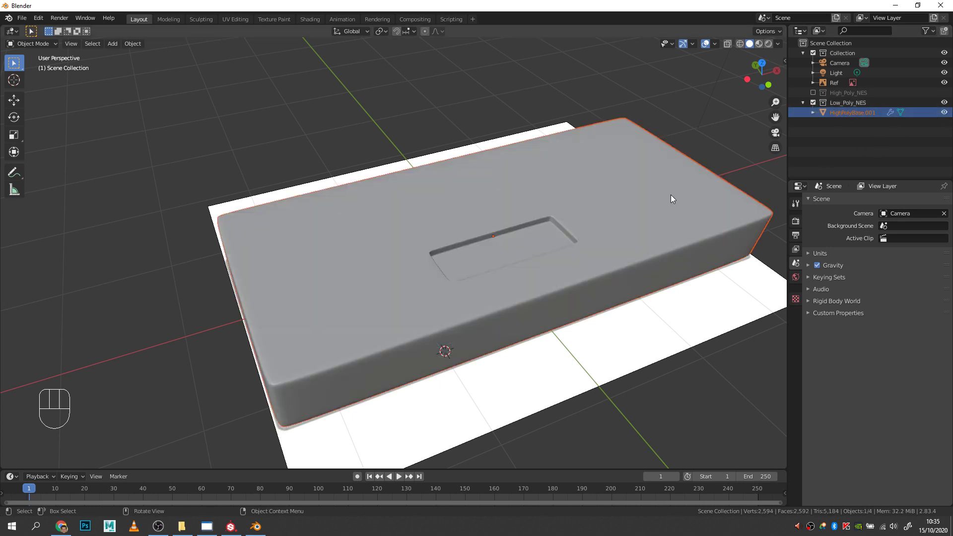
Remove the Subdivision Surface modifier from HighPolyBase.001.
left_click(846, 112)
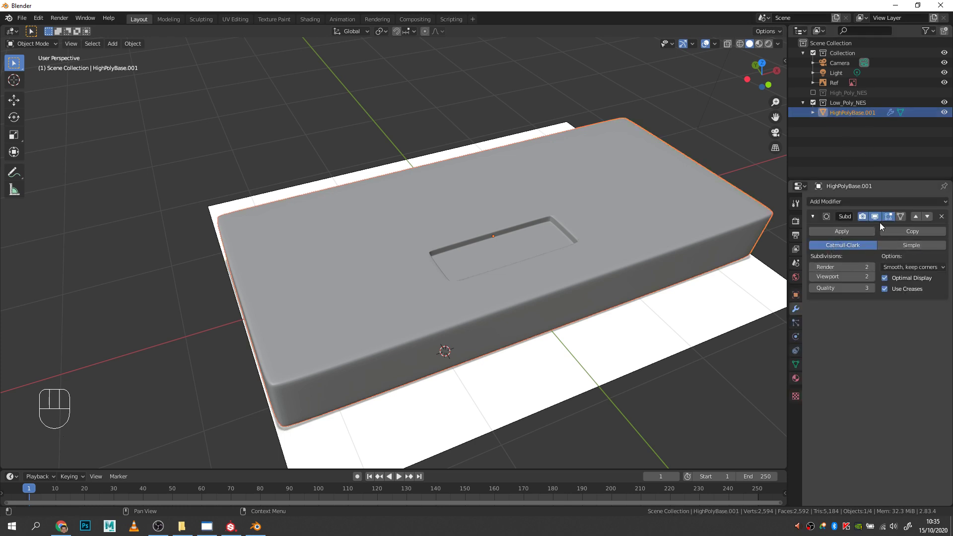
left_click(639, 246)
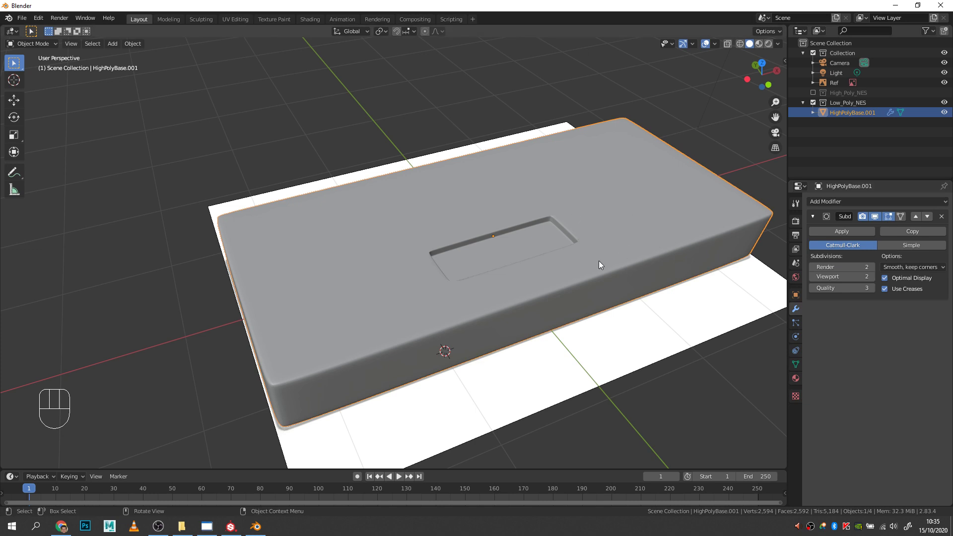
left_click(941, 216)
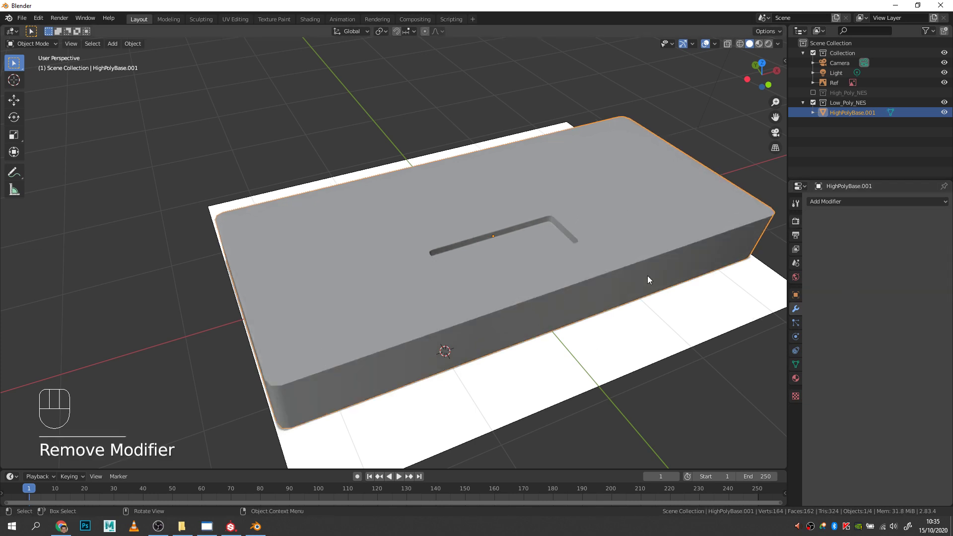
Dissolve the horizontal support edge loop around the side walls of HighPolyBase.001, just below the upper rim.
middle_click_drag(309, 301, 477, 290)
key("Tab")
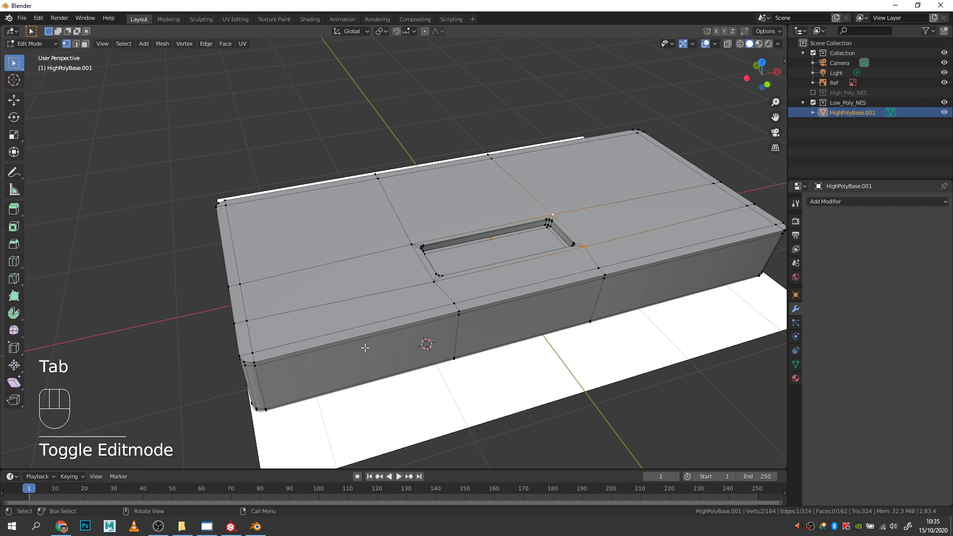
middle_click_drag(365, 348, 404, 311)
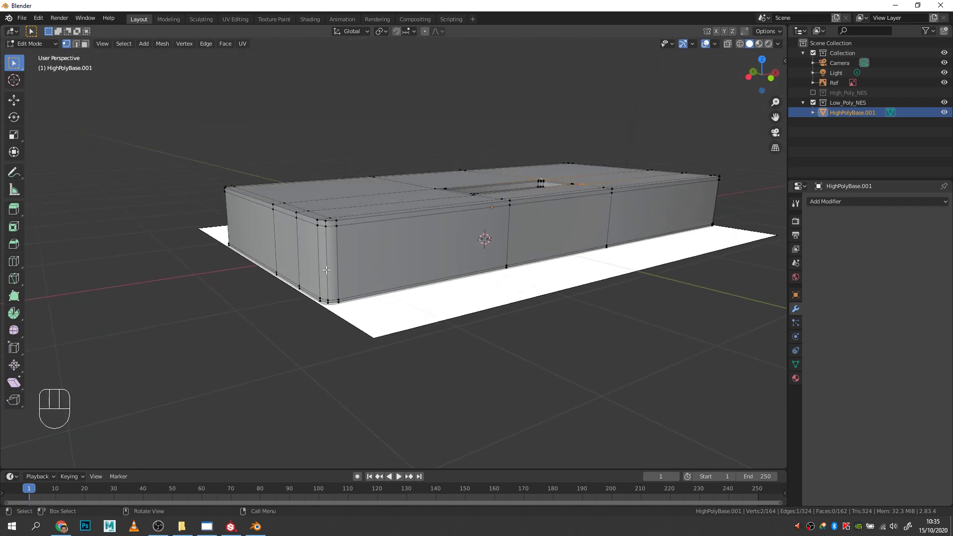
key("2")
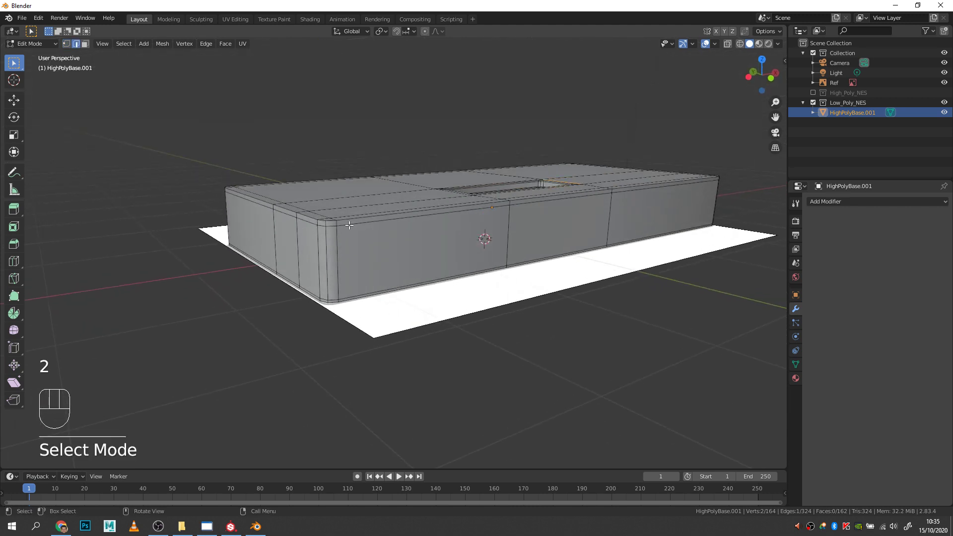
left_click(350, 225, "alt")
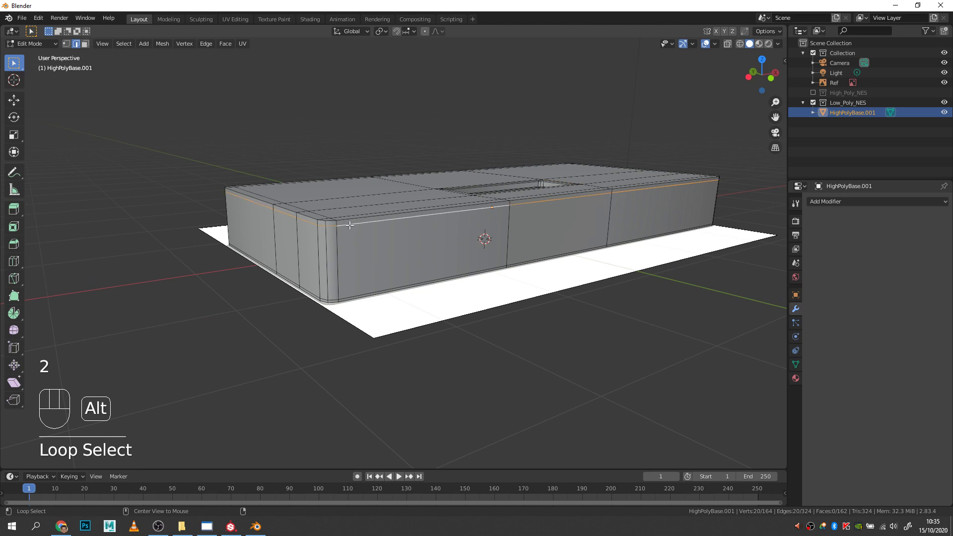
key("Delete")
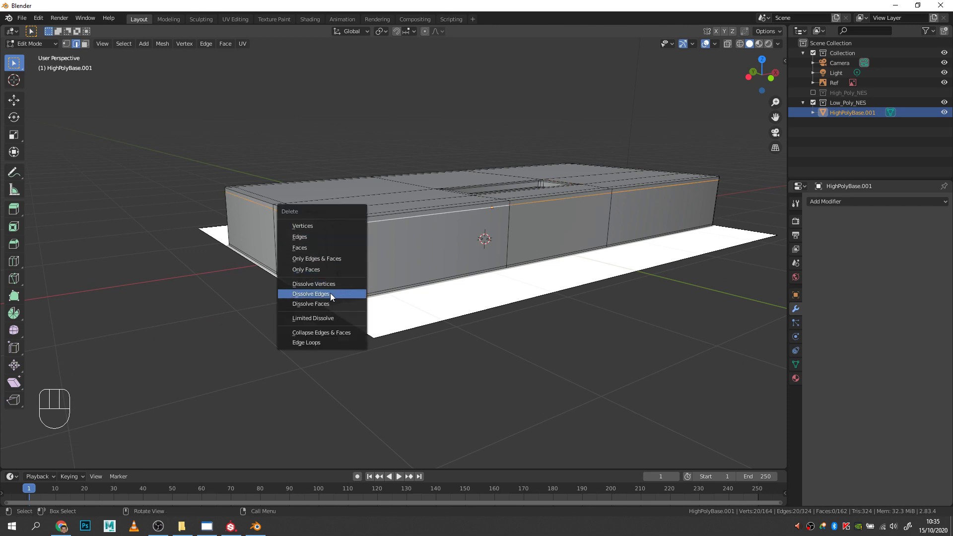
left_click(329, 293)
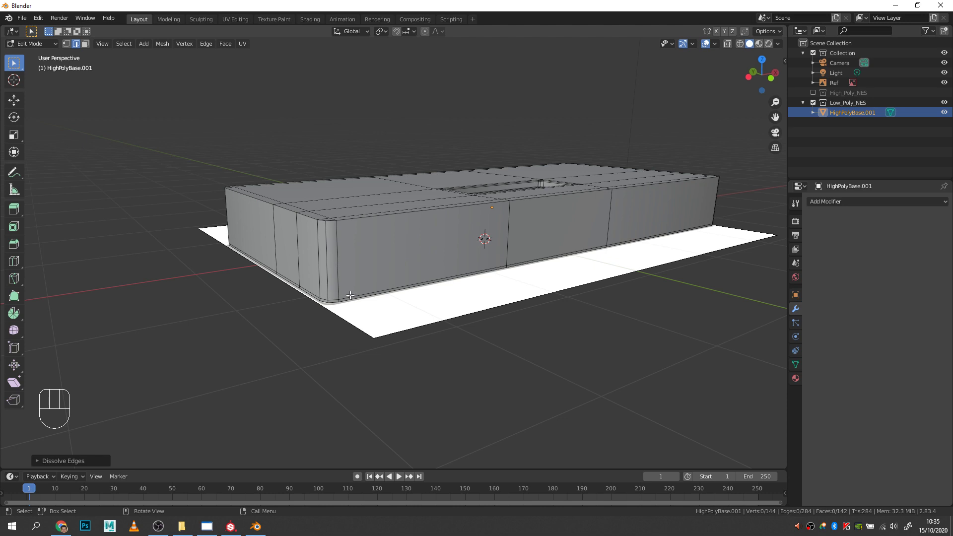
Dissolve the horizontal support edge loop around the side walls of HighPolyBase.001, just above the bottom rim.
left_click(351, 297, "alt")
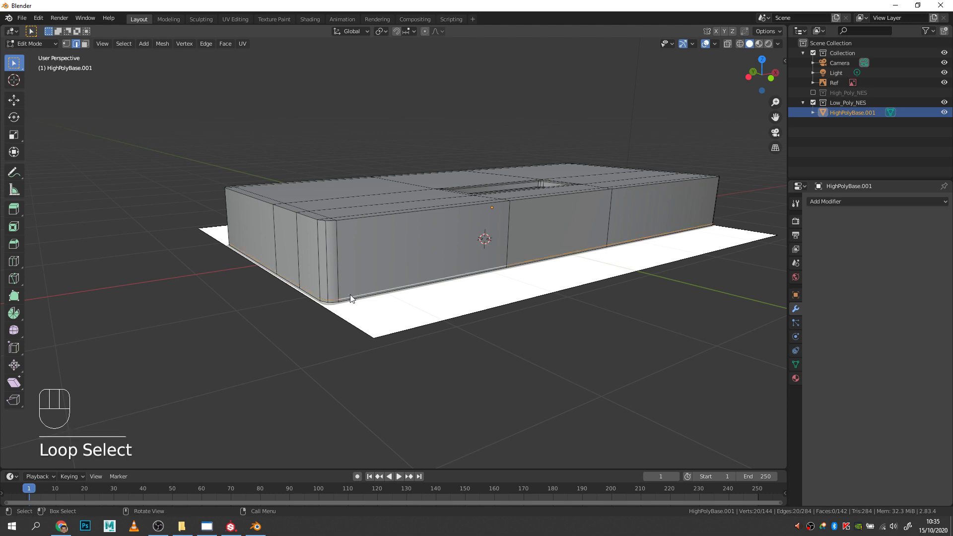
key("x")
left_click(350, 294)
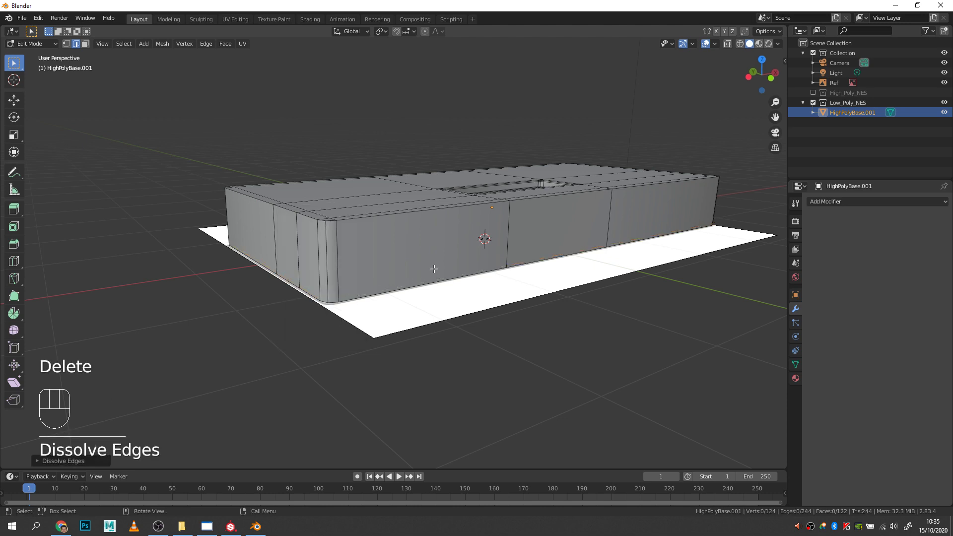
middle_click_drag(434, 269, 458, 305)
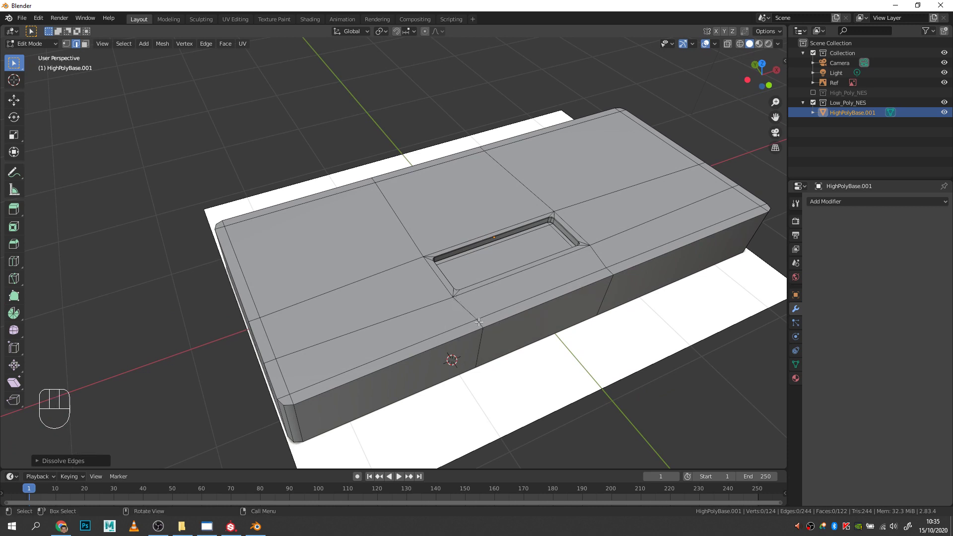
Exclude Collection from the view layer and select all vertices of one crosswise loop beside the recess, across the top, side walls and underside.
key("1")
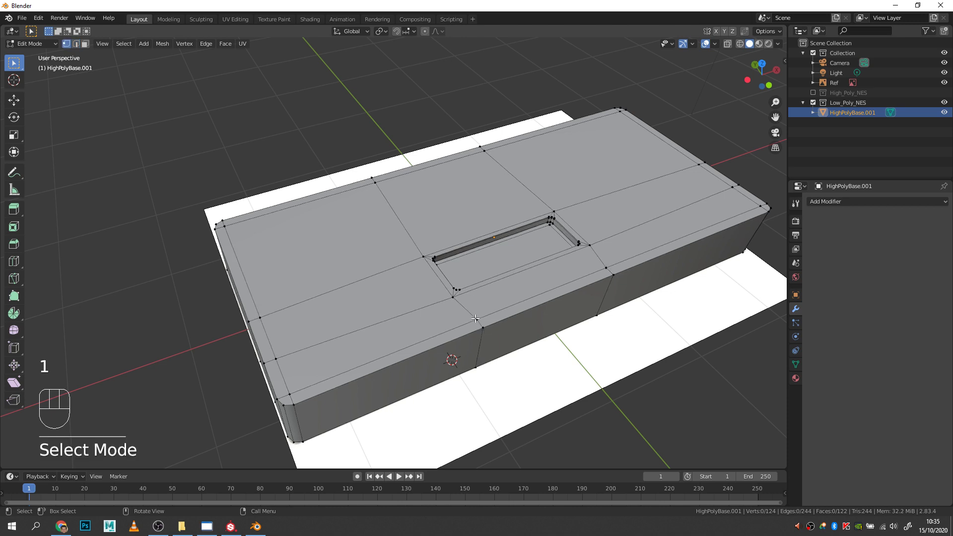
left_click(476, 320)
left_click(482, 328, "shift")
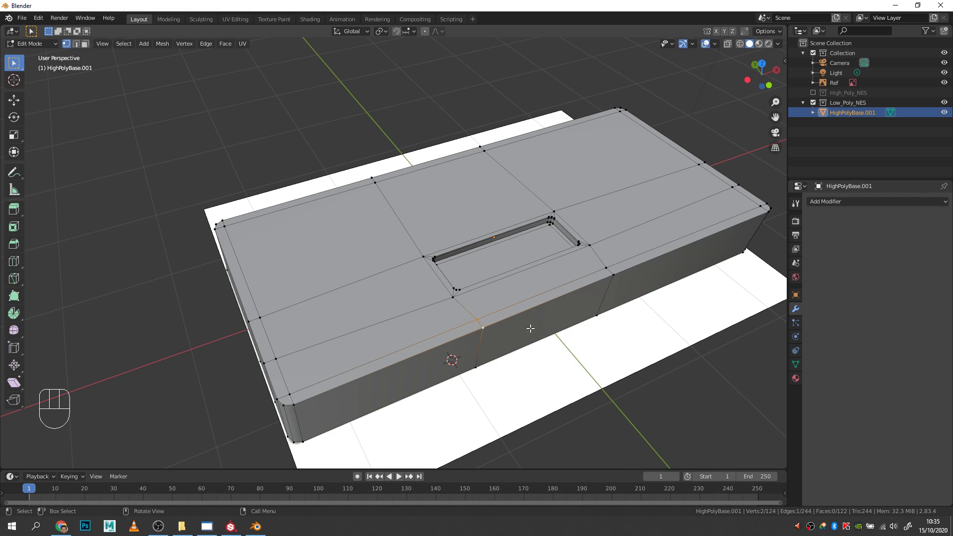
middle_click_drag(529, 328, 484, 293)
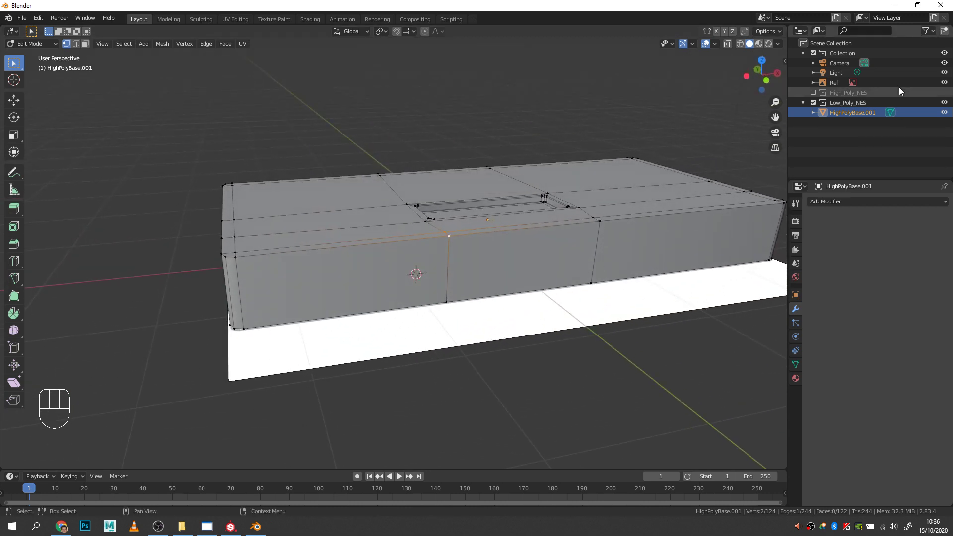
left_click(813, 52)
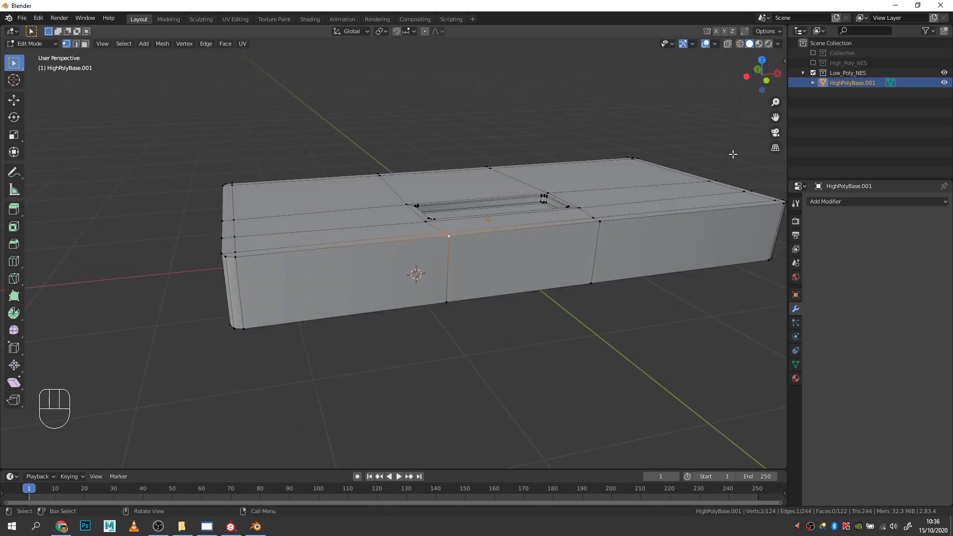
middle_click_drag(733, 155, 409, 226)
left_click_drag(371, 275, 404, 122, "shift")
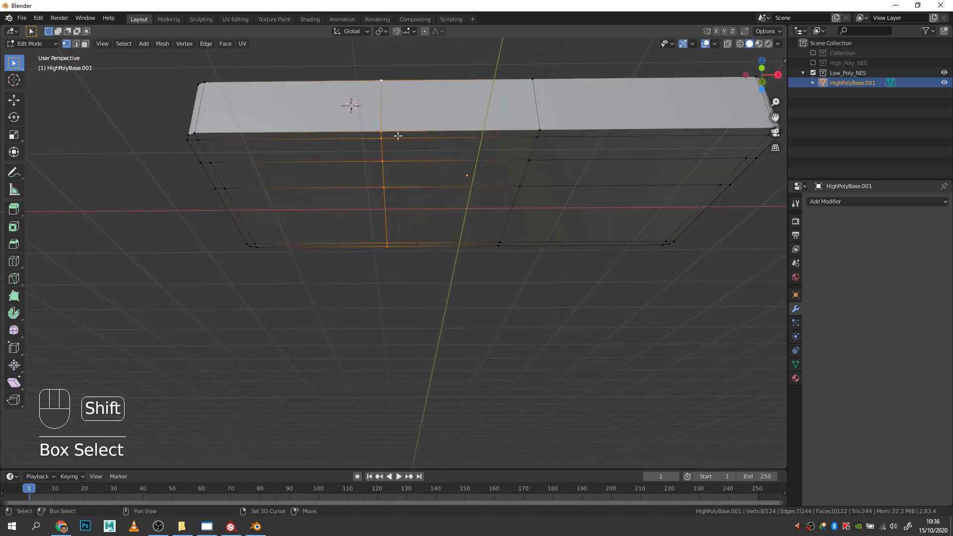
mouse_move(405, 122)
middle_mouse_down()
mouse_move(456, 192)
mouse_move(605, 213)
mouse_move(632, 274)
mouse_move(415, 297)
middle_mouse_up()
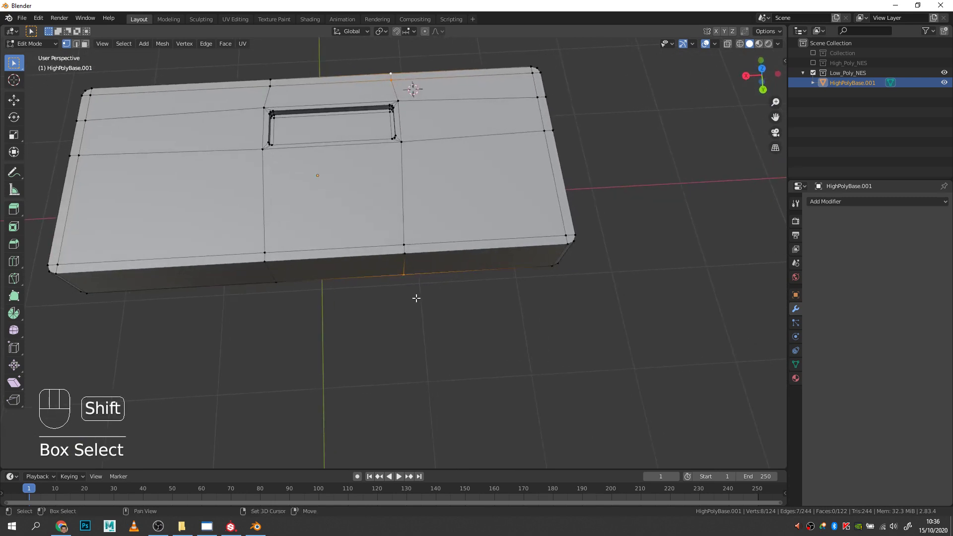
left_click_drag(397, 303, 418, 222, "shift")
left_click_drag(411, 160, 400, 141, "shift")
left_click_drag(405, 94, 394, 107, "shift")
middle_click_drag(490, 143, 279, 119)
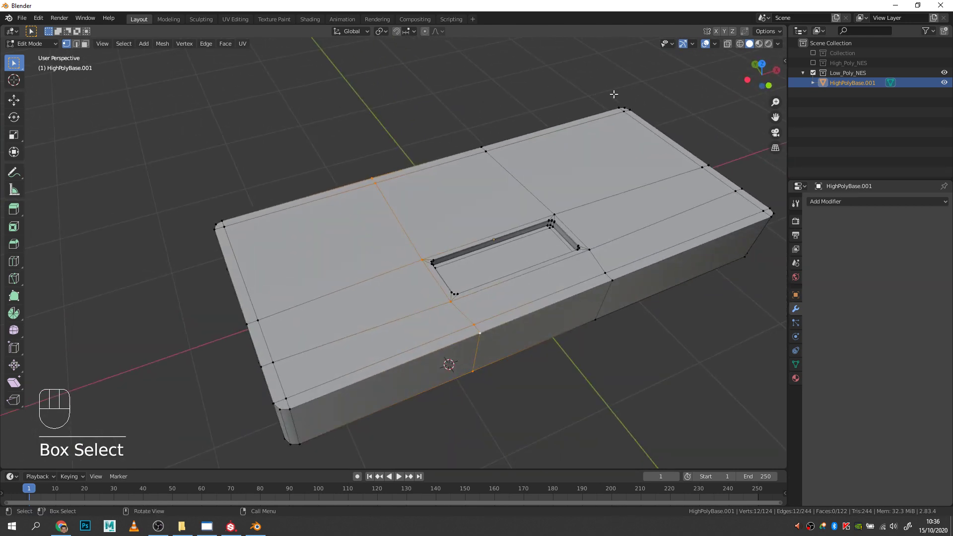
Enable Auto Merge Vertices and turn on snapping with Vertex as the snap target.
left_click(745, 32)
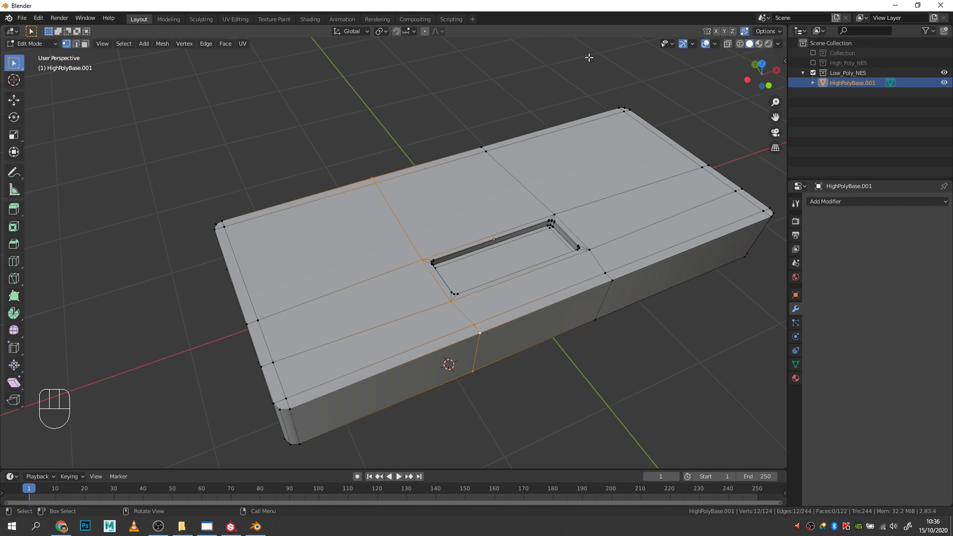
left_click(397, 32)
left_click(412, 30)
left_click(401, 72)
mouse_move(438, 31)
Edge-slide the selected crosswise loop fully onto the corner loop at the nearest short end of the body.
key("g")
key("g")
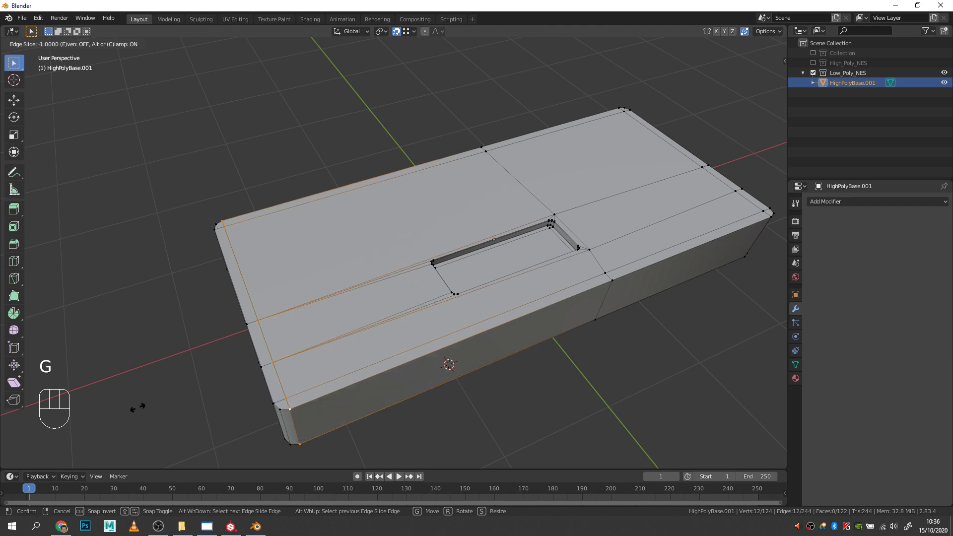
left_click(763, 427)
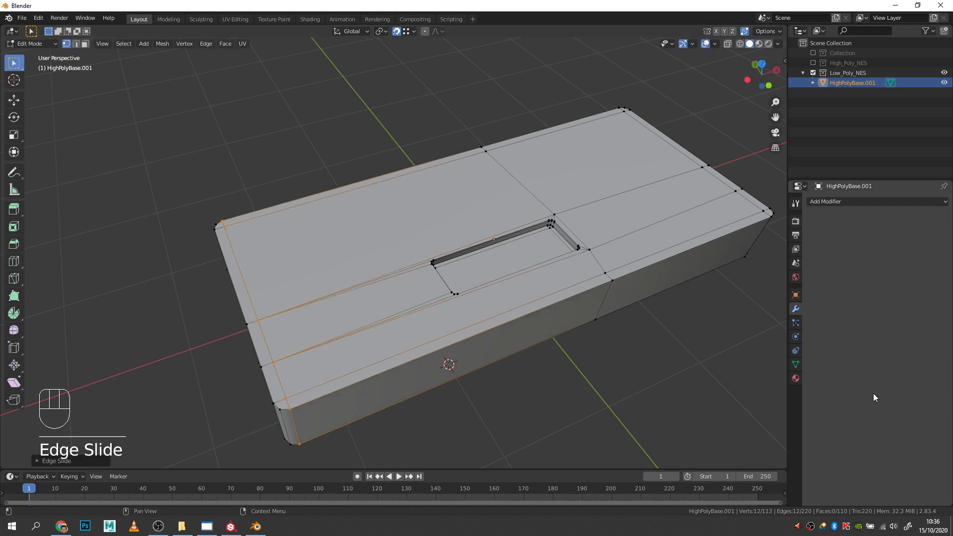
Select the crosswise loop on the other side of the recess, including its underside vertices, and edge-slide it fully onto the opposite short end's corner loop.
middle_click_drag(611, 276, 528, 181)
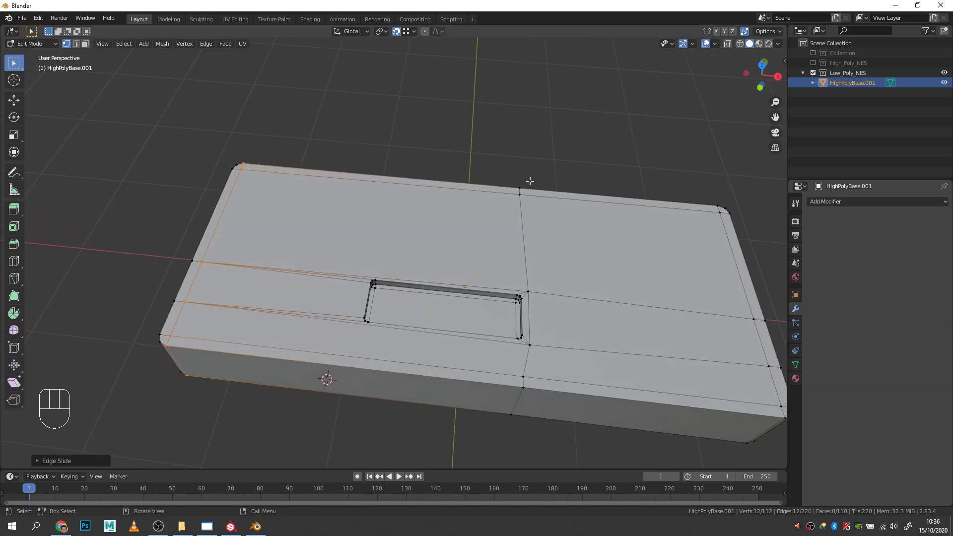
left_click(521, 185)
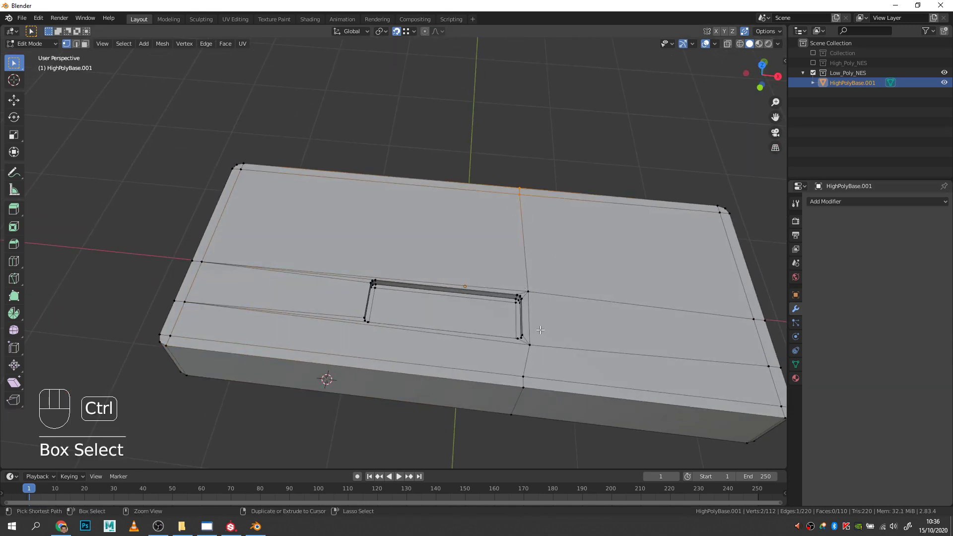
left_click_drag(547, 174, 490, 209)
left_click(527, 292, "shift")
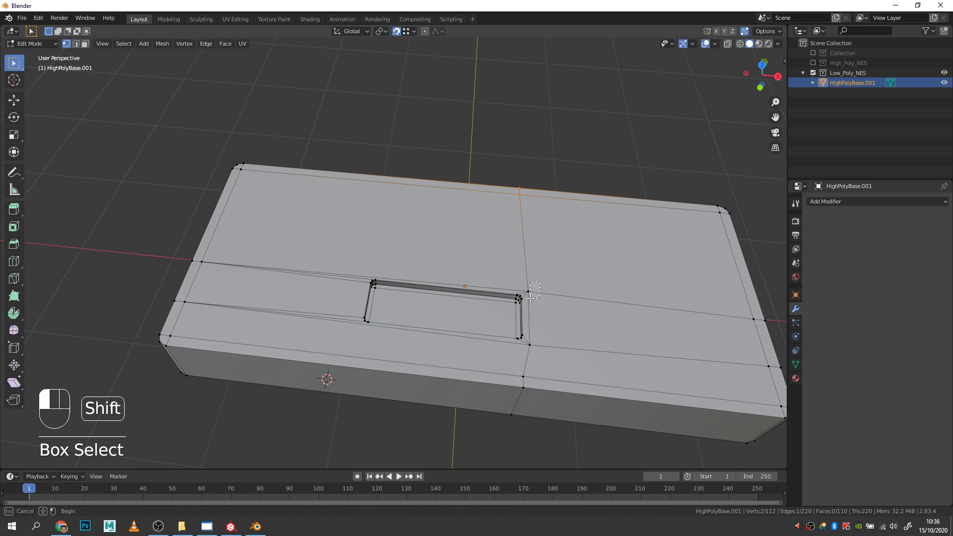
left_click(529, 349, "shift")
left_click(521, 393, "shift")
middle_click_drag(520, 393, 559, 211)
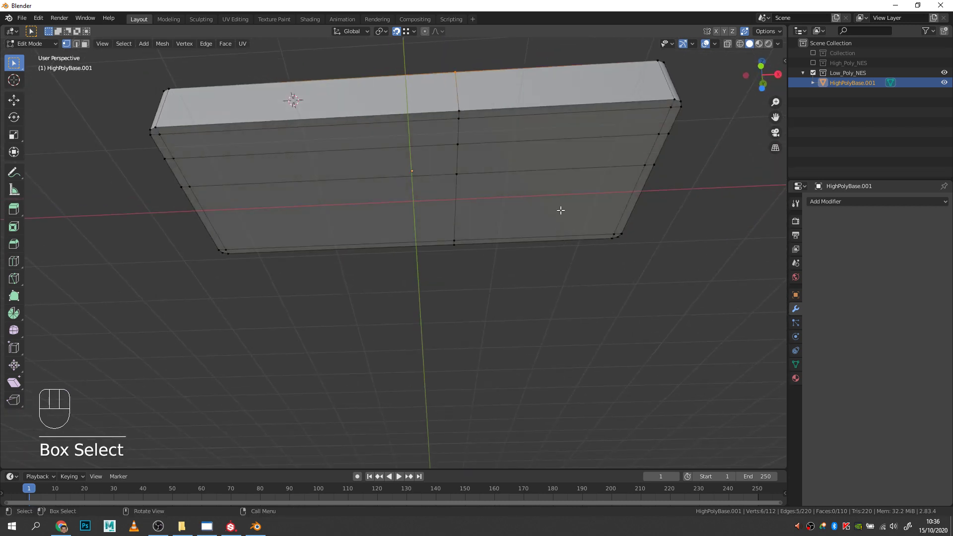
left_click_drag(472, 102, 451, 256, "shift")
middle_click_drag(487, 251, 511, 342)
key("g")
key("g")
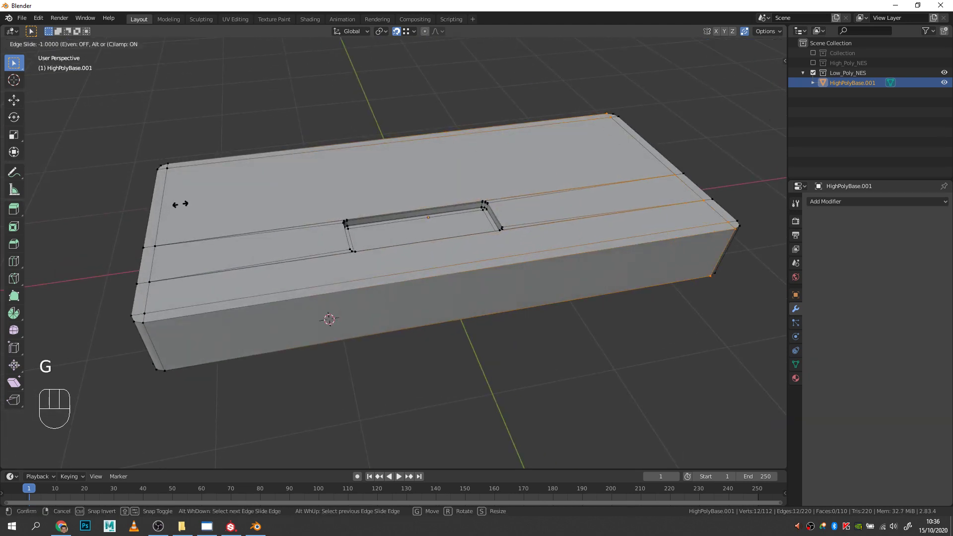
left_click(414, 194)
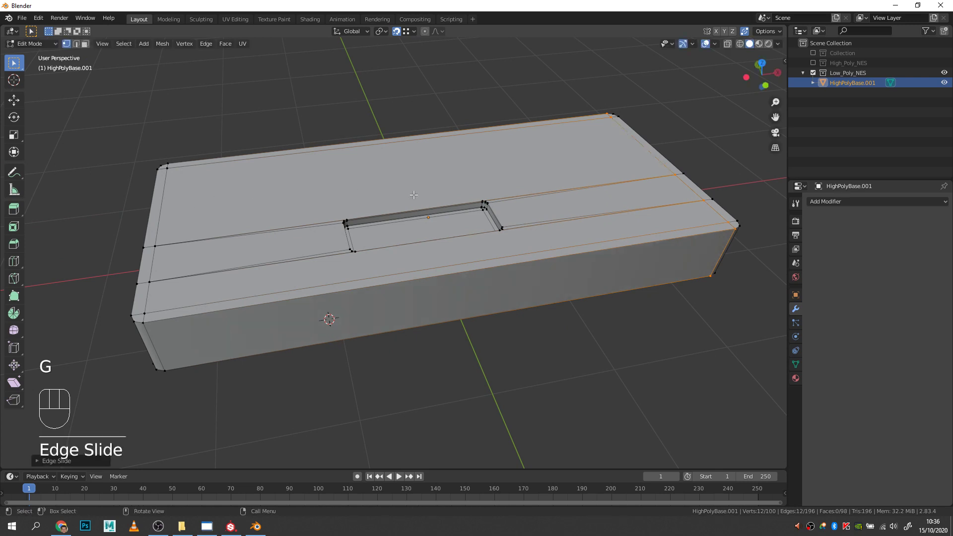
Select the lengthwise loop along the recess side facing the wider part of the top, and edge-slide it fully to that long side's corner loop.
middle_click_drag(462, 227, 474, 322)
left_click_drag(489, 297, 449, 390)
scroll(489, 364, "down", 1)
middle_click_drag(471, 350, 502, 248)
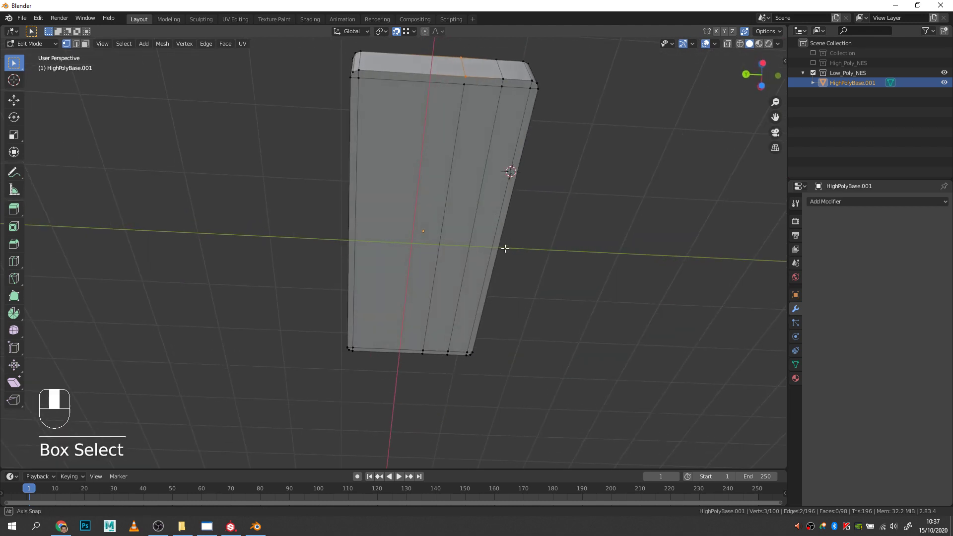
left_click(450, 93, "shift")
middle_click_drag(450, 94, 461, 411)
left_click(449, 208)
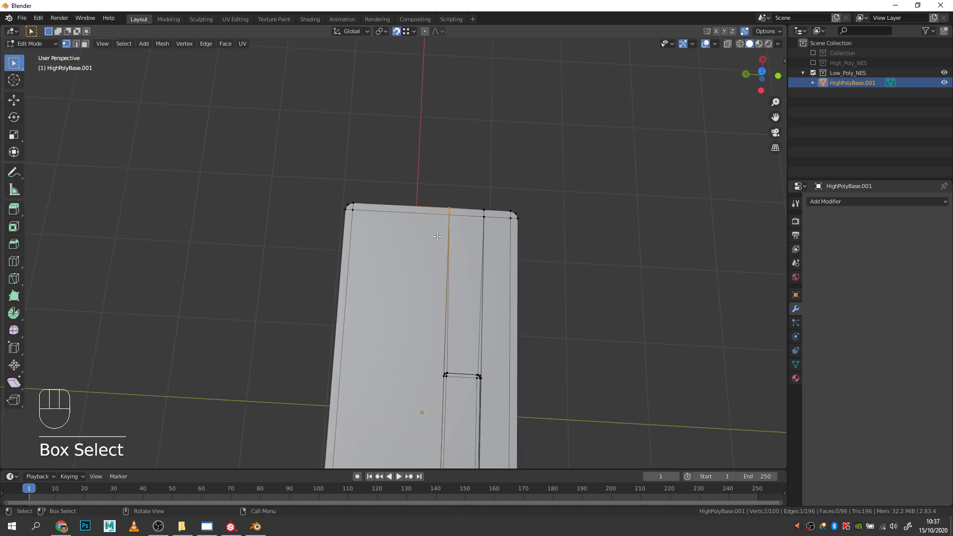
key("ctrl+z")
middle_click_drag(448, 273, 642, 125)
left_click(371, 206, "shift")
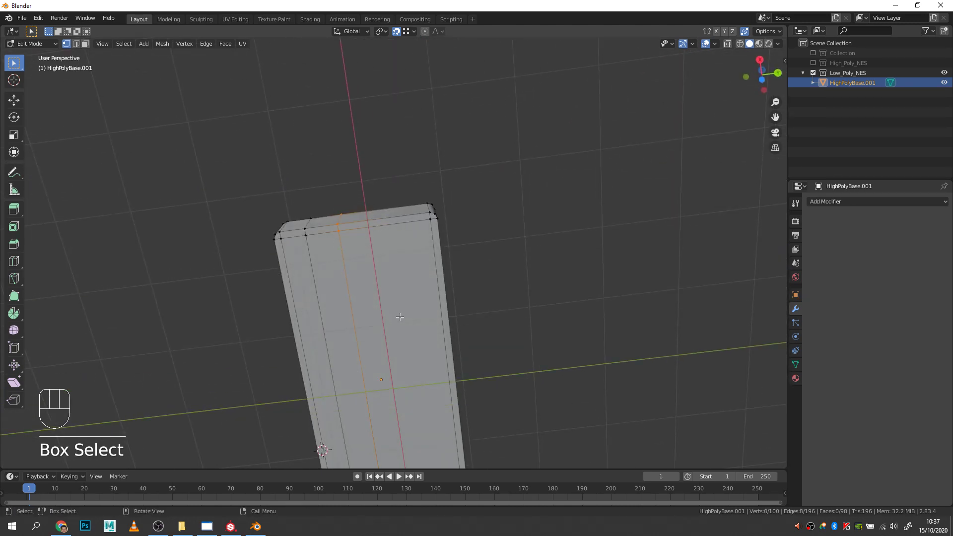
middle_click_drag(391, 318, 249, 402, "shift")
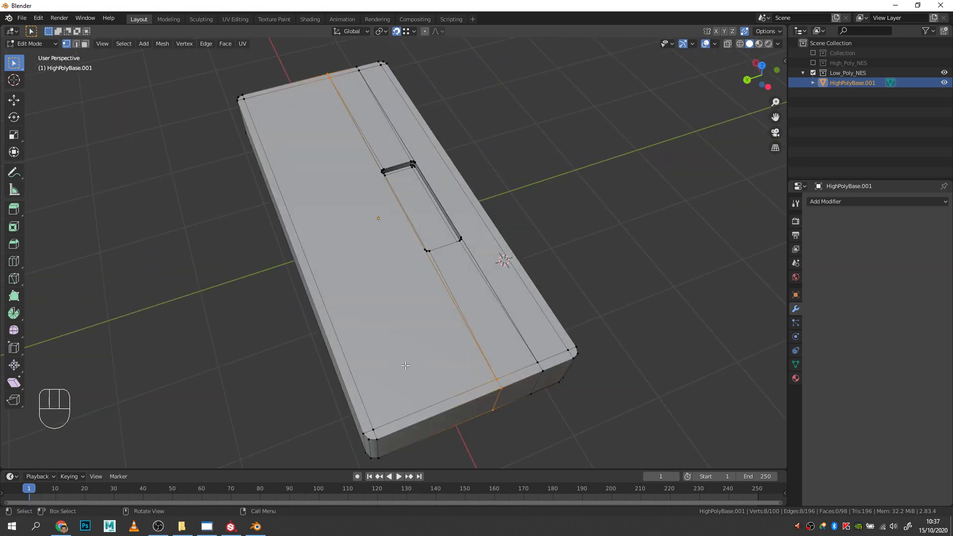
key("g")
key("g")
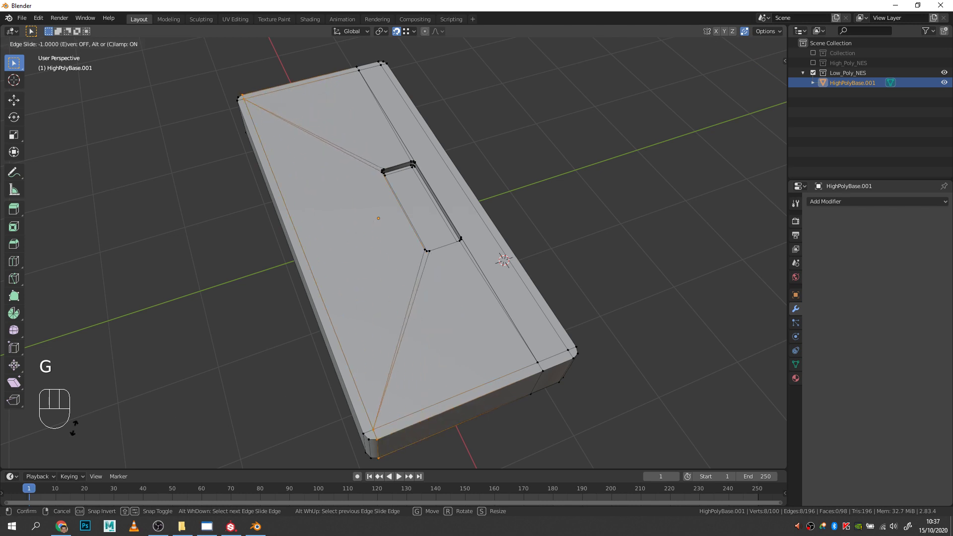
left_click(717, 445)
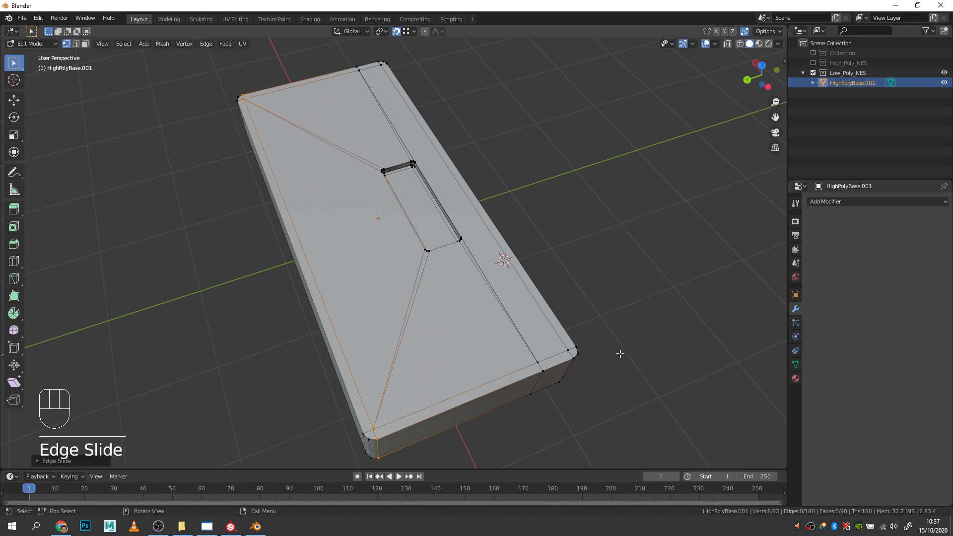
Select the remaining lengthwise loop along the other long side of the recess and edge-slide it fully onto the nearest long side's corner loop.
middle_click_drag(620, 353, 543, 374)
left_click_drag(407, 429, 441, 358)
left_click(425, 75, "shift")
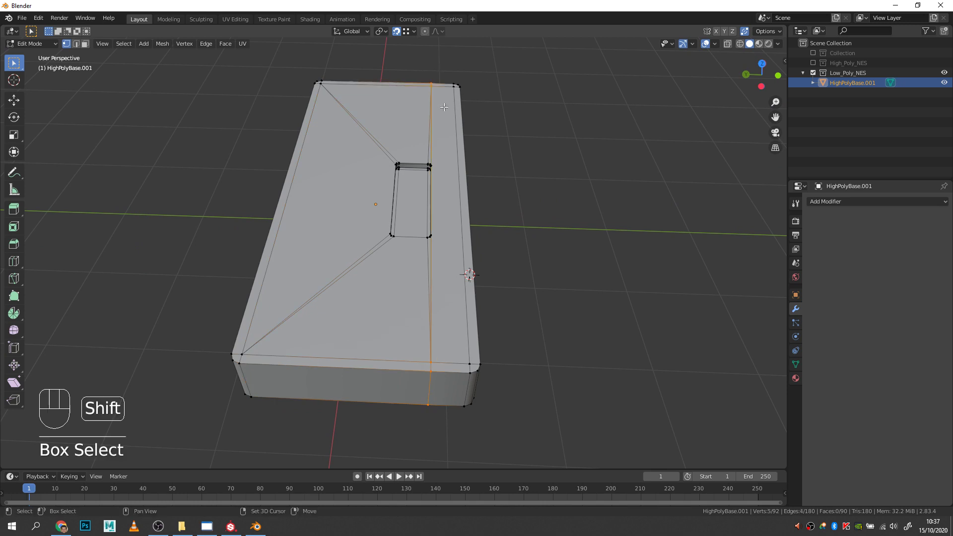
middle_click_drag(453, 275, 437, 100)
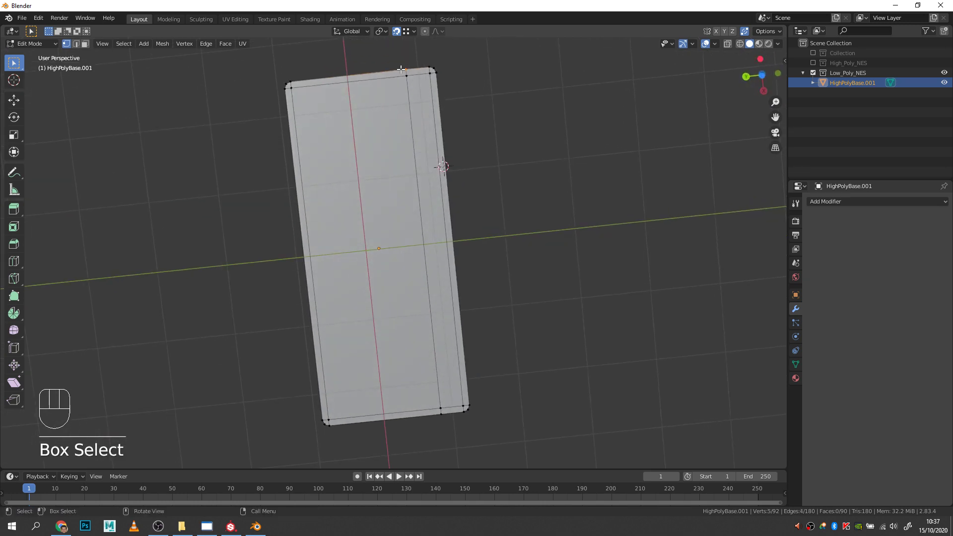
left_click_drag(387, 57, 416, 90, "shift")
left_click_drag(430, 435, 446, 409, "shift")
key("g")
key("g")
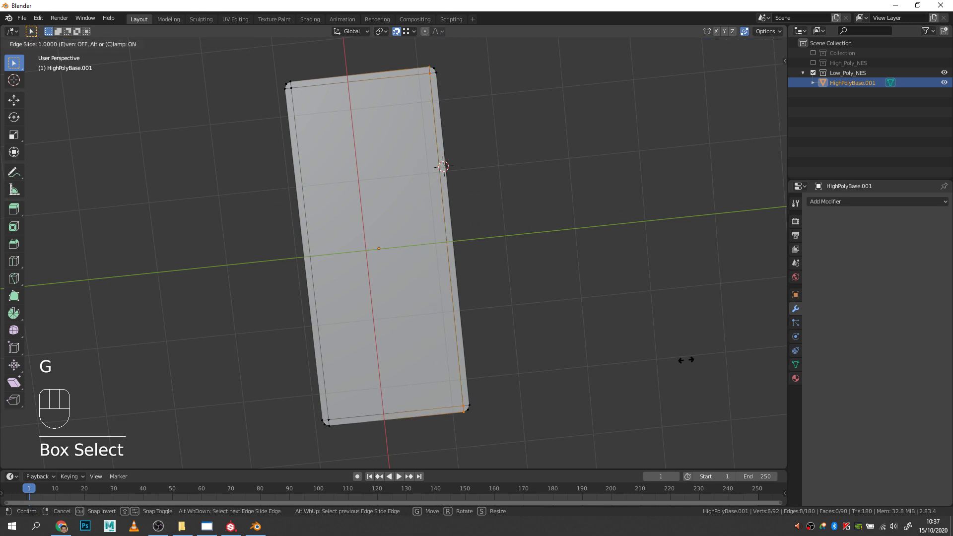
left_click(37, 325)
Dissolve the support edge loop just below the upper rim of the recess walls.
middle_click_drag(447, 169, 453, 266)
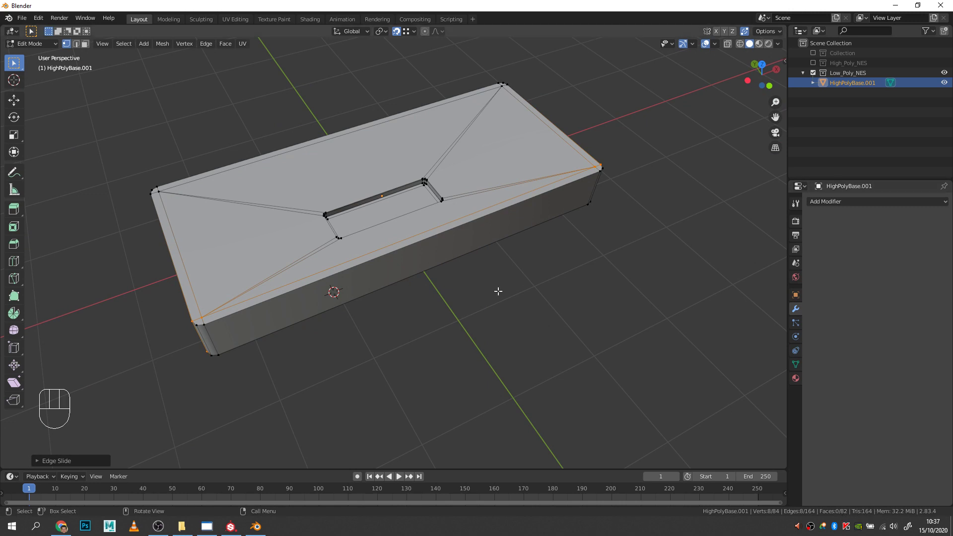
scroll(423, 212, "up", 5)
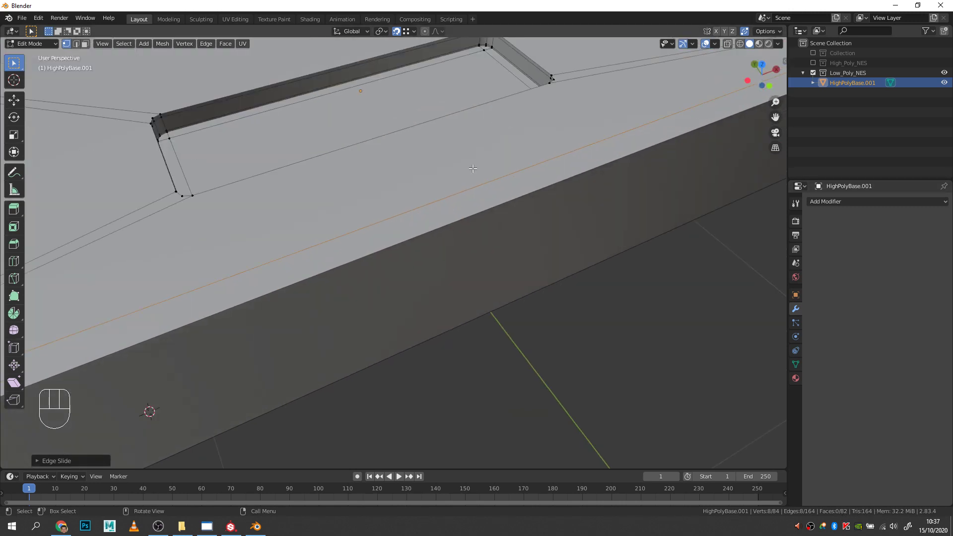
key("shift")
middle_click_drag(473, 156, 449, 213, "shift")
scroll(449, 213, "up", 5)
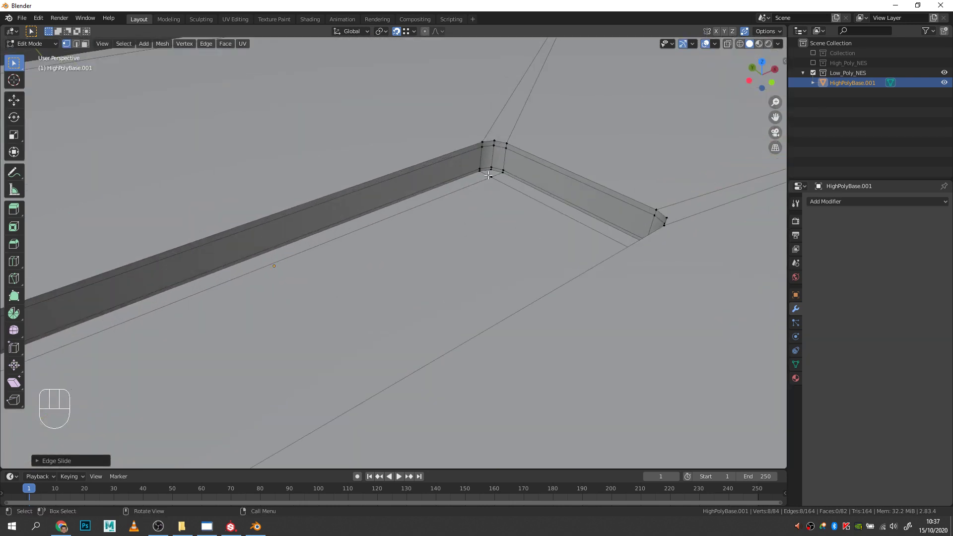
key("2")
left_click(519, 155, "alt")
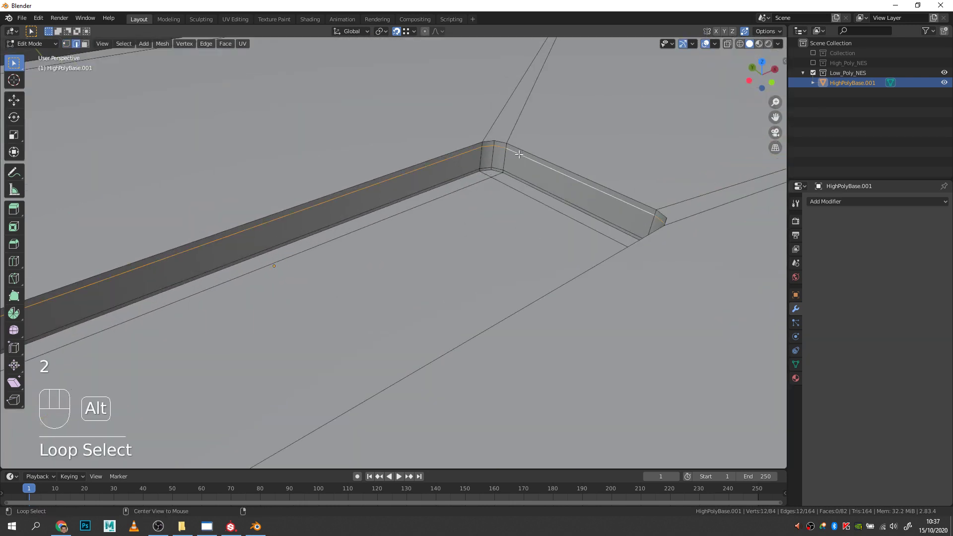
key("x")
left_click(519, 154)
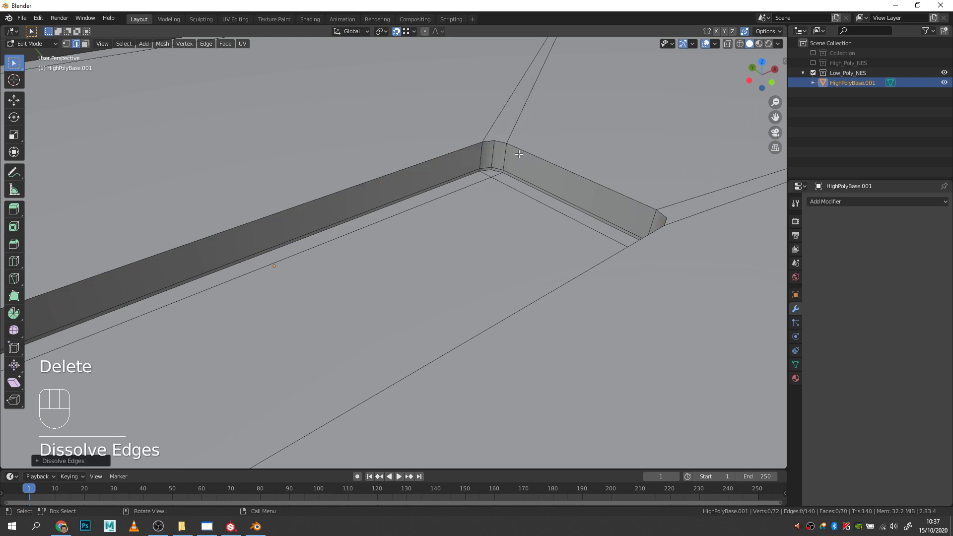
Dissolve the support edge loop around the recess walls just above the recess floor.
left_click(517, 179, "alt")
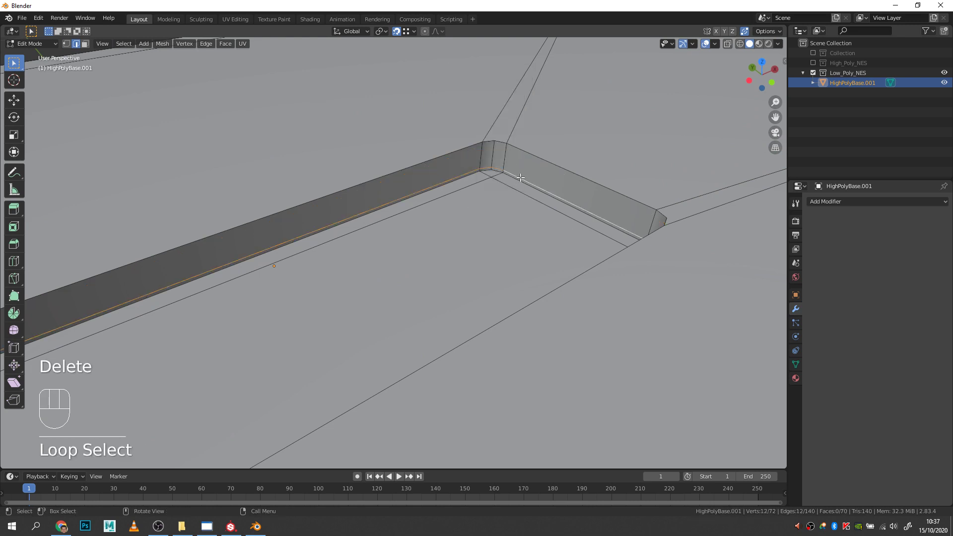
key("x")
left_click(520, 178)
scroll(451, 217, "down", 5)
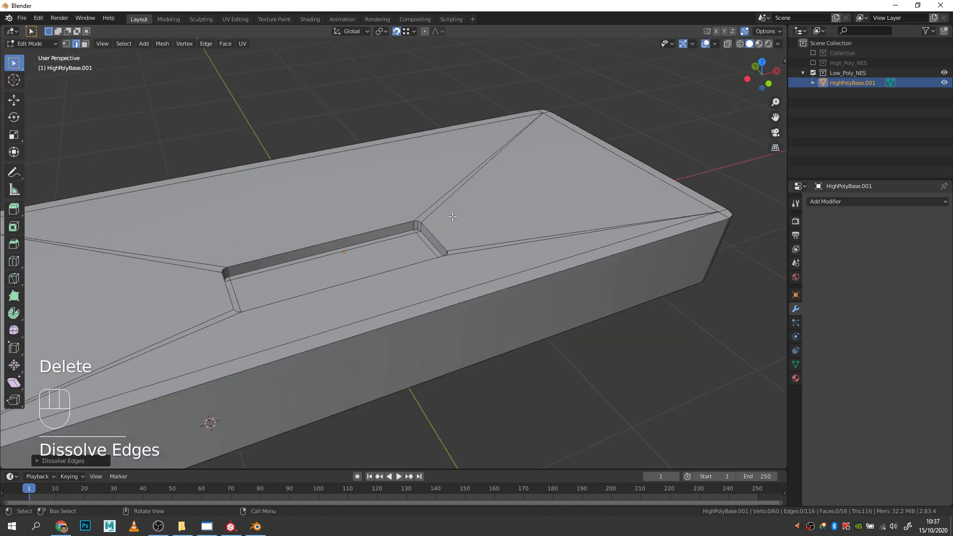
Rename the low-poly body object HighPolyBase.001 as LowPolyBase.
middle_click_drag(452, 217, 500, 262, "alt")
scroll(437, 298, "down", 3)
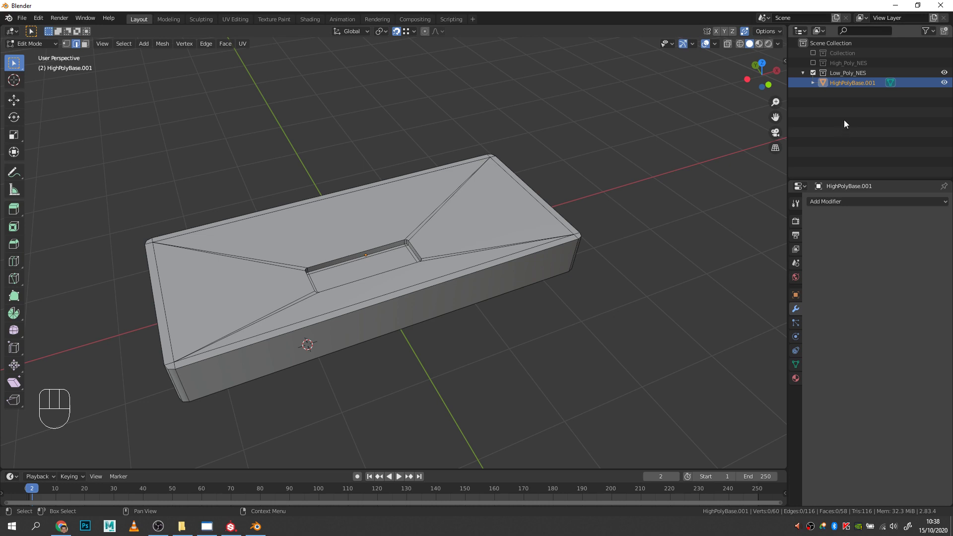
double_click(848, 84)
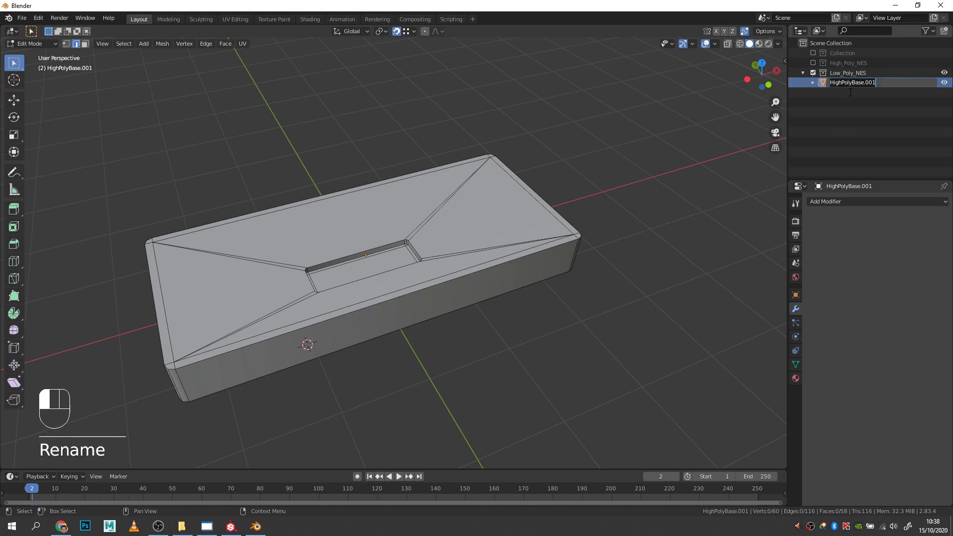
type("LowP")
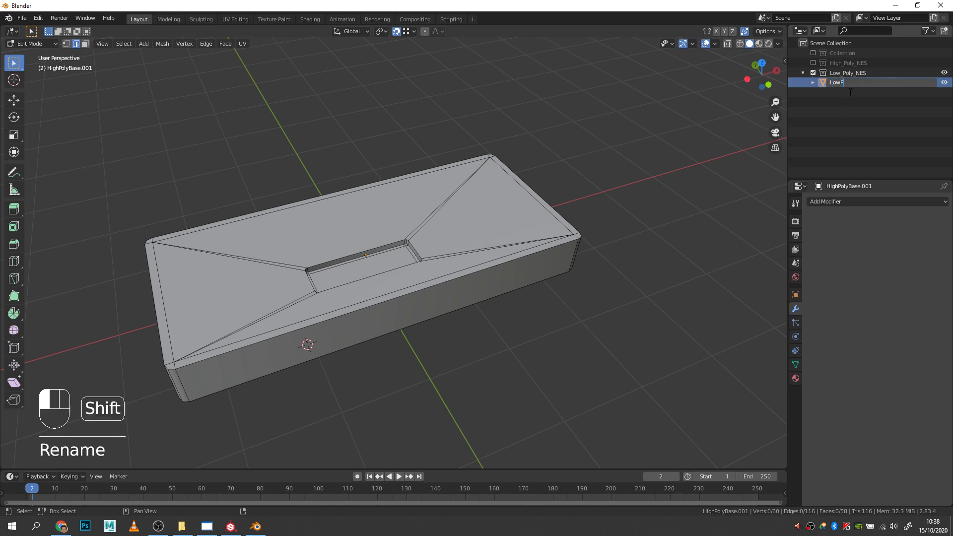
type("olyBase")
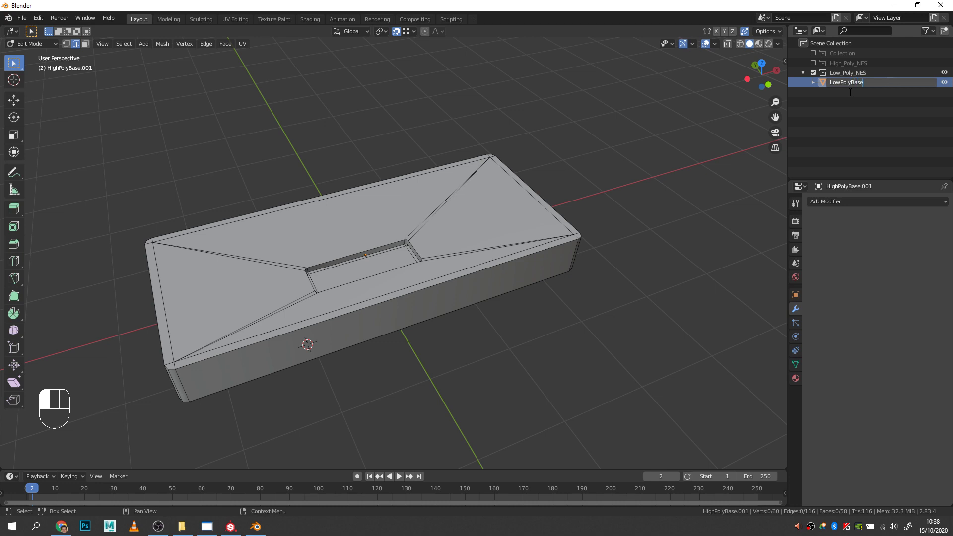
key("Return")
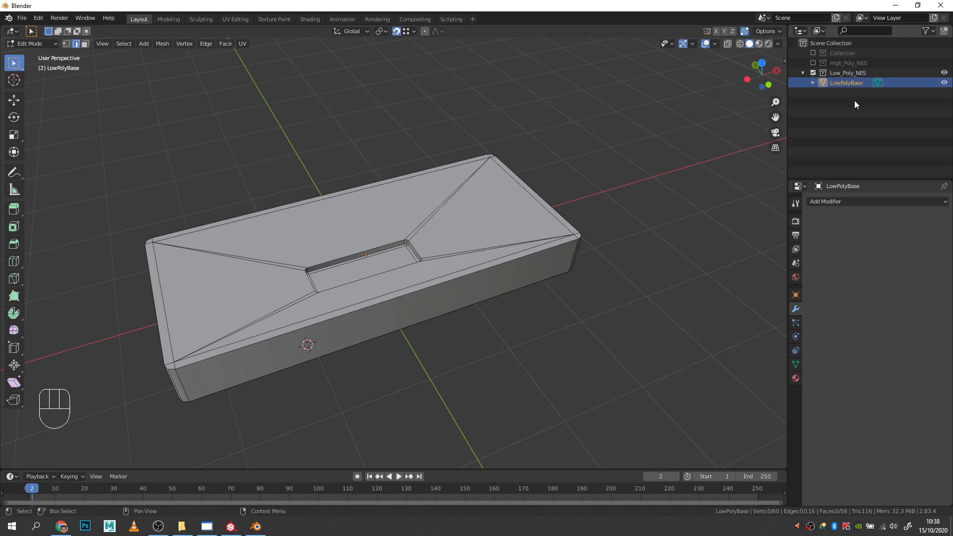
Briefly enable the High_Poly_NES collection to view it with the low-poly base, and exclude it again.
left_click(813, 63)
left_click(813, 62)
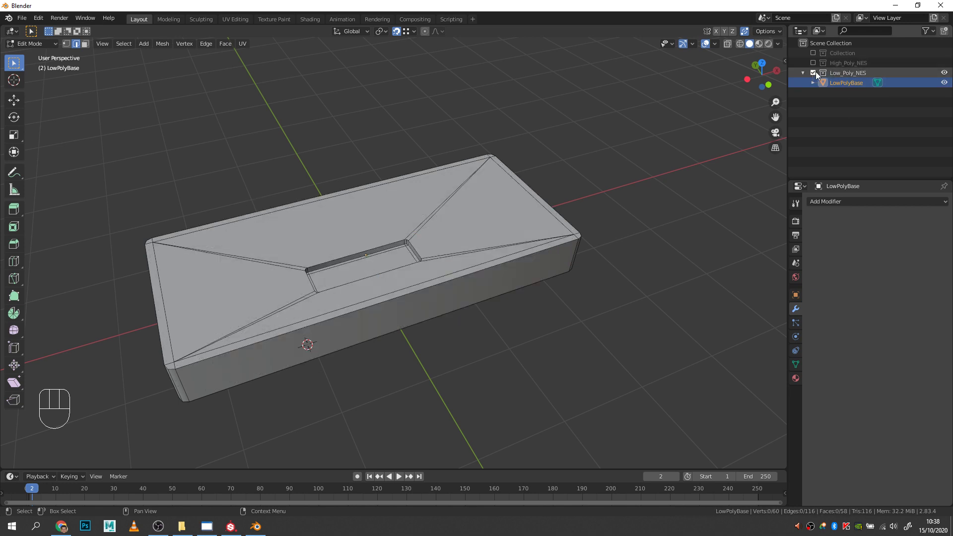